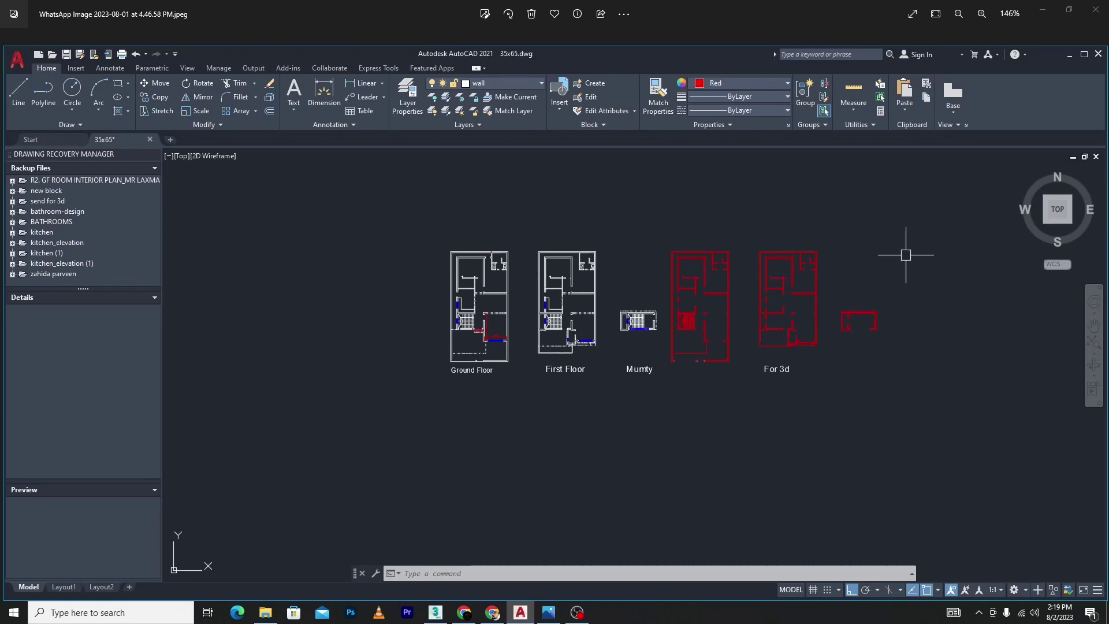
# Step: Switch to 3ds Max and examine the extruded walls of the ground floor, first floor and mumty in 3D
pyautogui.click(435, 612)
pyautogui.scroll(5, 630, 285)
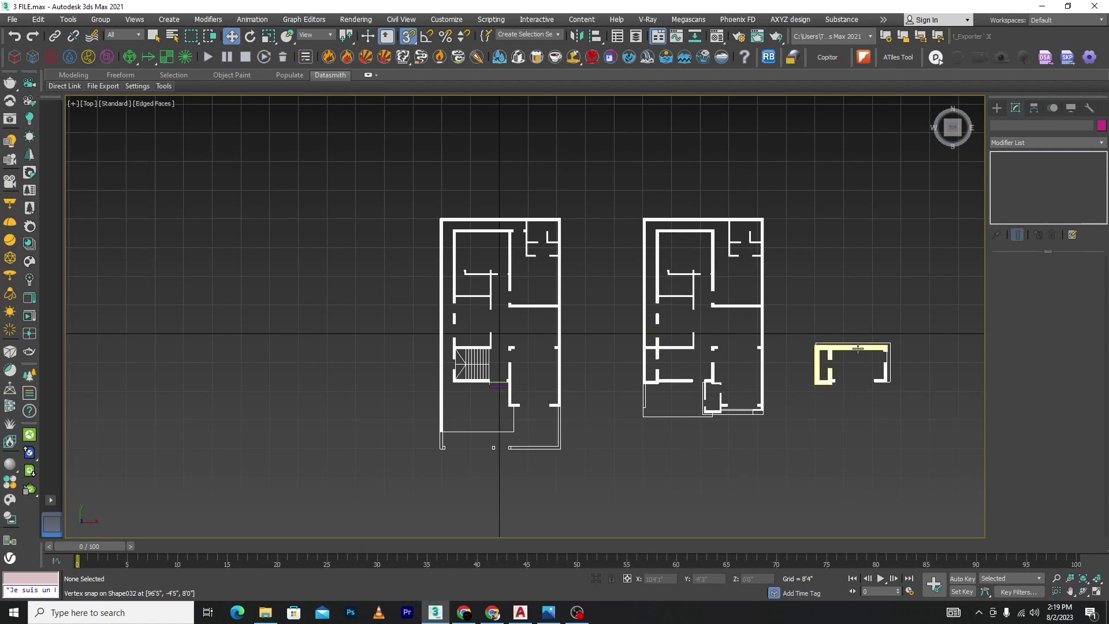
pyautogui.keyDown('alt'); pyautogui.moveTo(634, 313); pyautogui.dragTo(686, 254, button='middle'); pyautogui.keyUp('alt')
pyautogui.scroll(3, 757, 315)
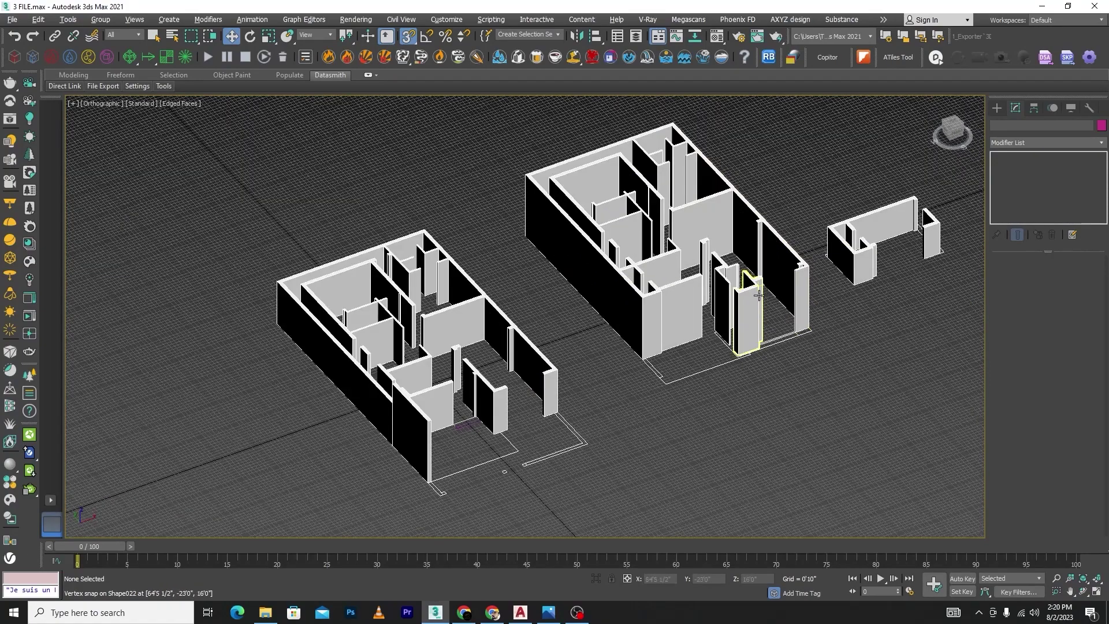
pyautogui.moveTo(801, 182); pyautogui.dragTo(725, 207, button='middle')
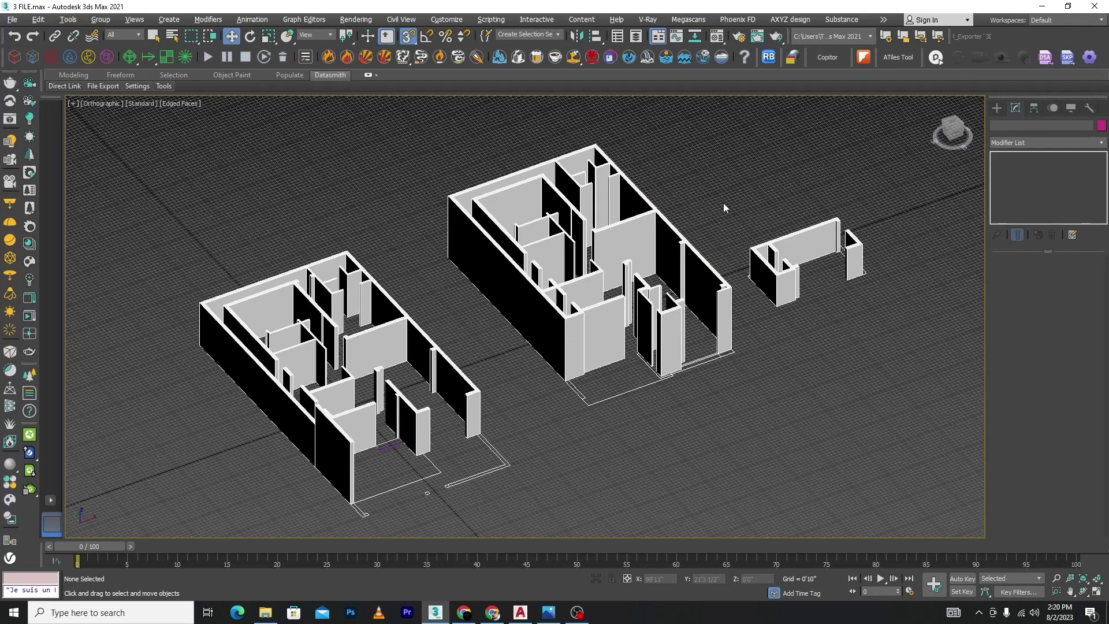
pyautogui.scroll(-2, 723, 203)
pyautogui.scroll(4, 609, 340)
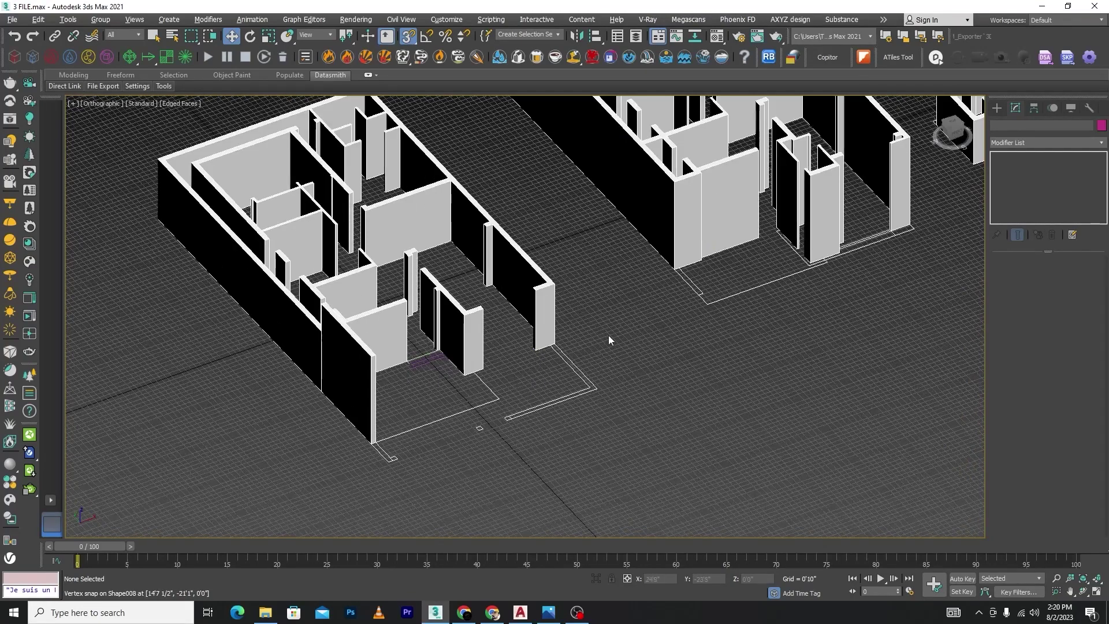
pyautogui.moveTo(615, 297); pyautogui.dragTo(533, 332, button='middle')
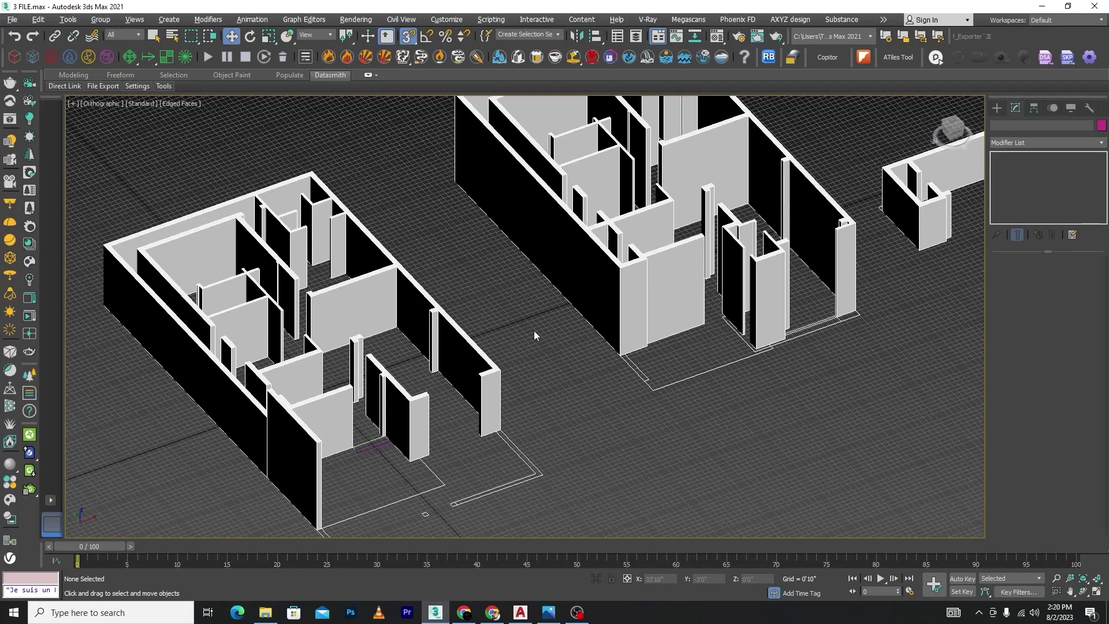
pyautogui.scroll(-6, 534, 331)
pyautogui.scroll(8, 530, 314)
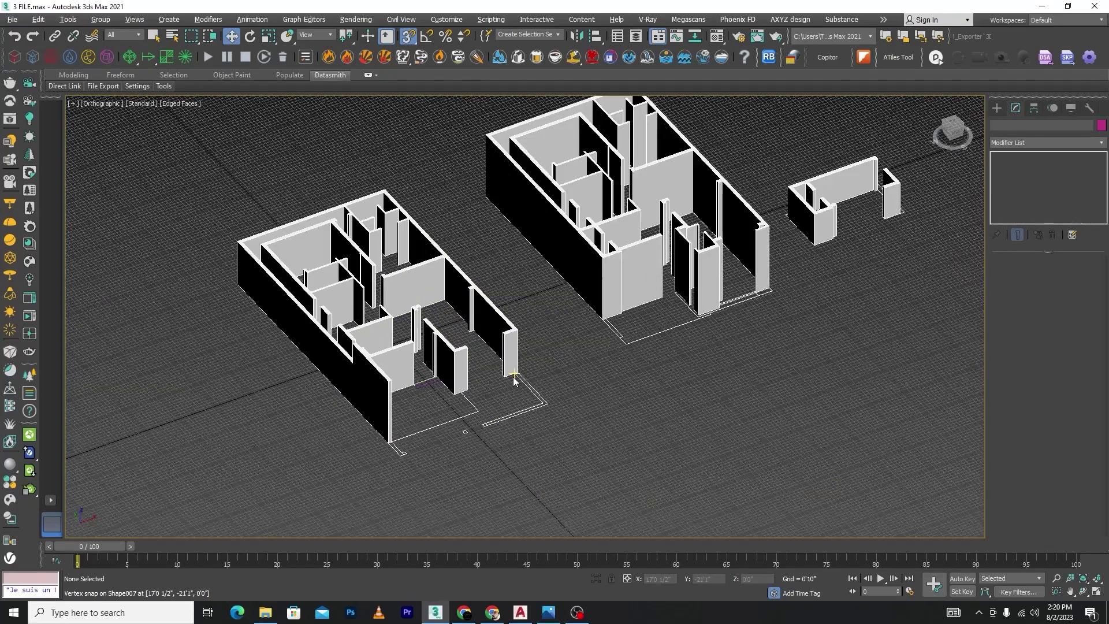
pyautogui.scroll(-3, 535, 327)
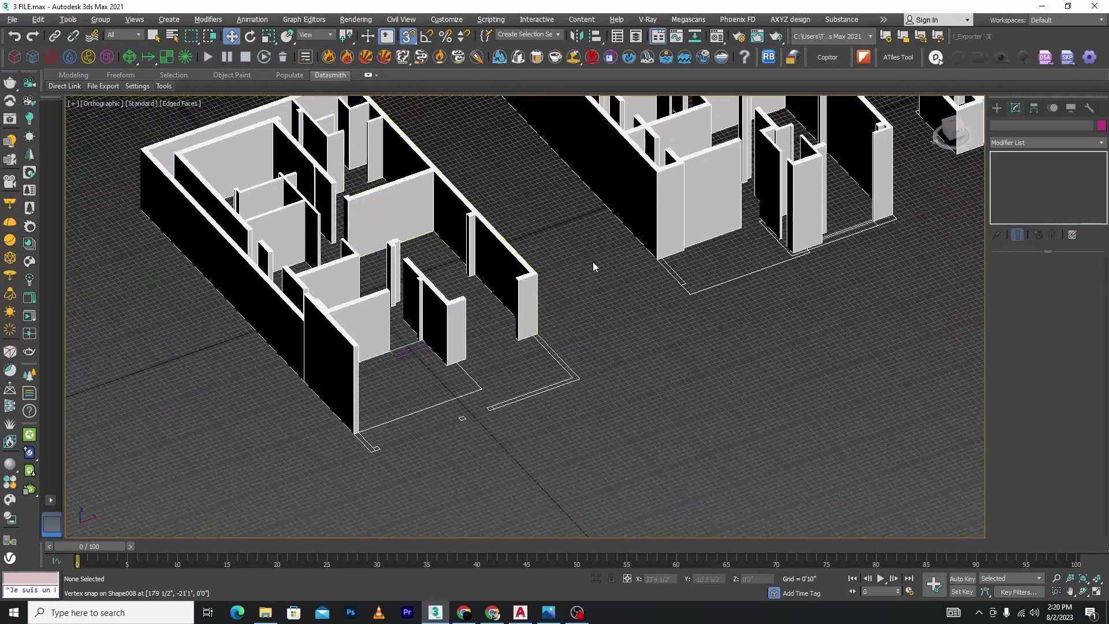
pyautogui.moveTo(593, 261); pyautogui.dragTo(607, 308, button='middle')
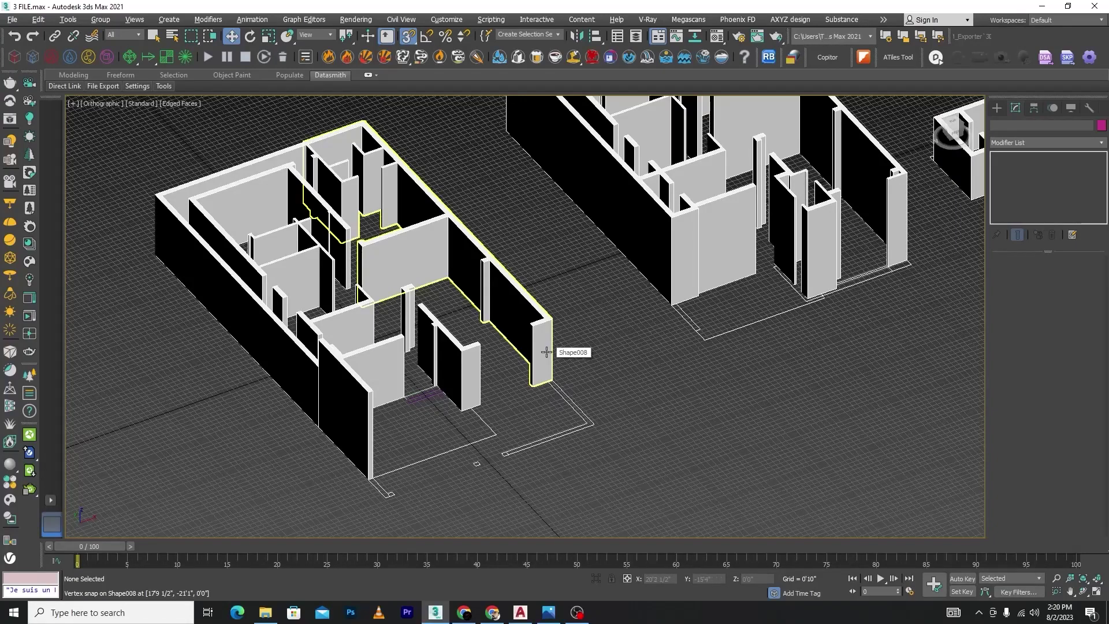
# Step: Show the ground floor plan in a top wireframe view and start the spline Line tool with vertex snapping
pyautogui.press('t')
pyautogui.scroll(-10, 572, 351)
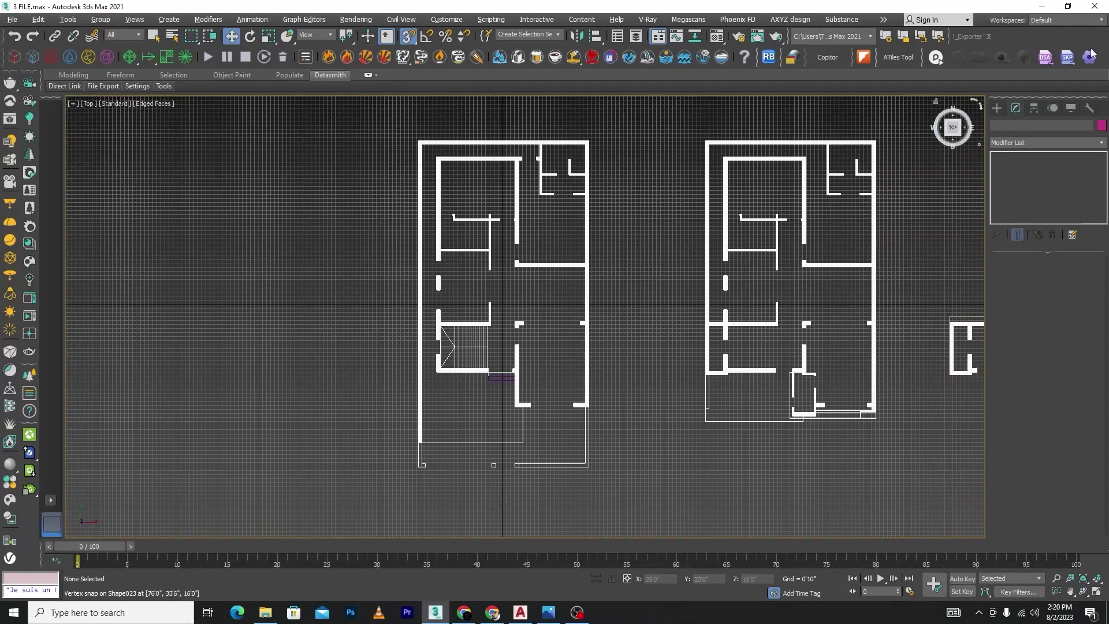
pyautogui.click(998, 109)
pyautogui.click(1027, 187)
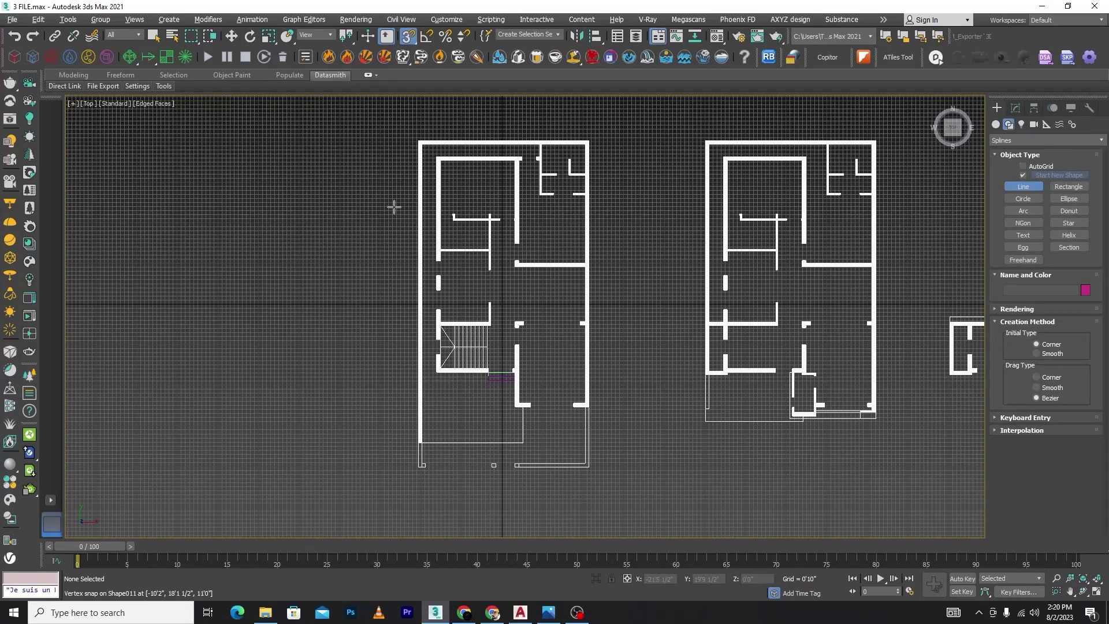
pyautogui.scroll(10, 587, 143)
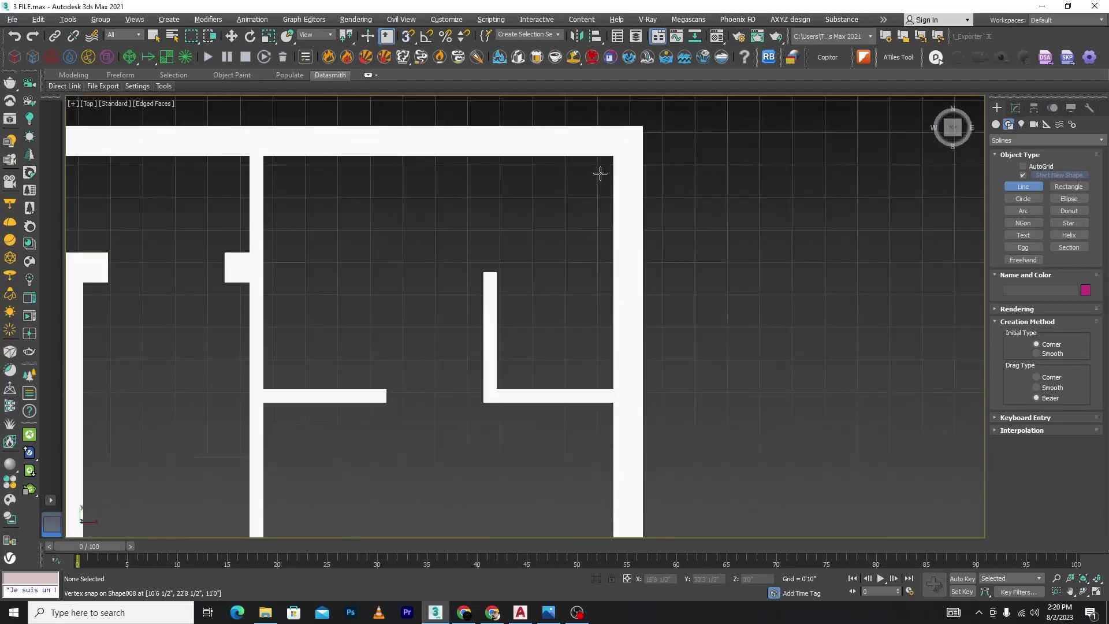
pyautogui.press('s')
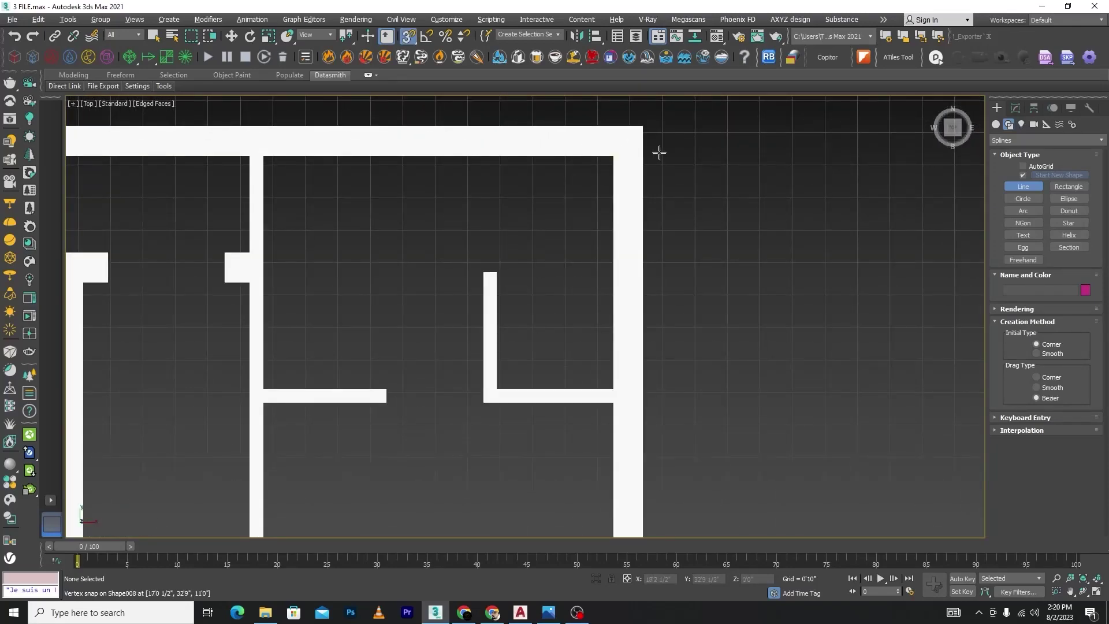
pyautogui.press('F3')
pyautogui.click(615, 156)
pyautogui.click(250, 156)
pyautogui.scroll(-3, 262, 216)
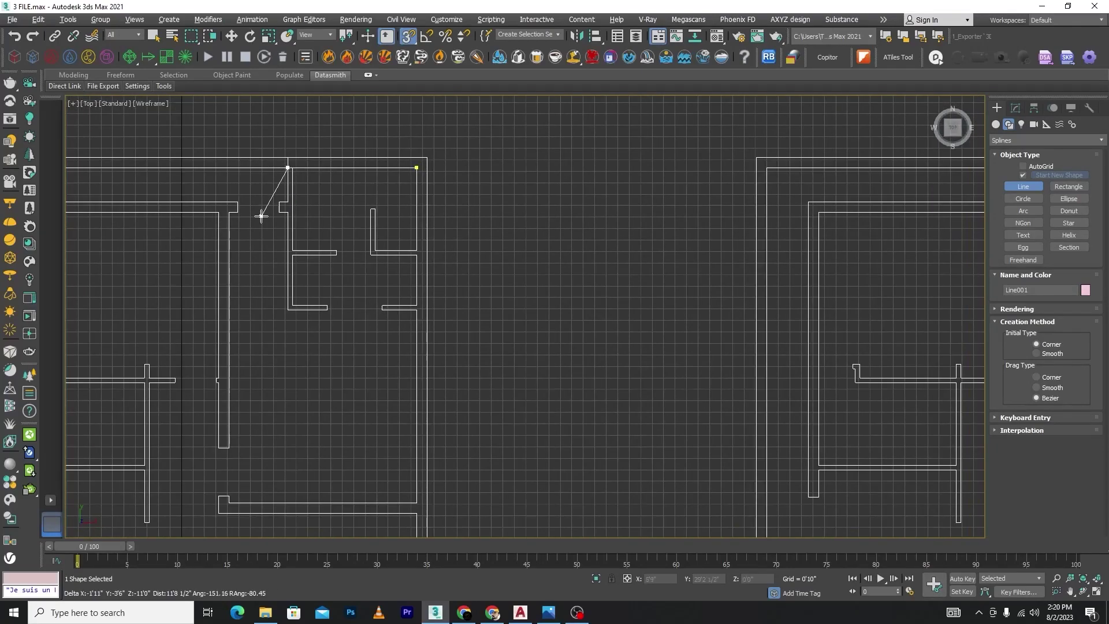
pyautogui.scroll(2, 247, 206)
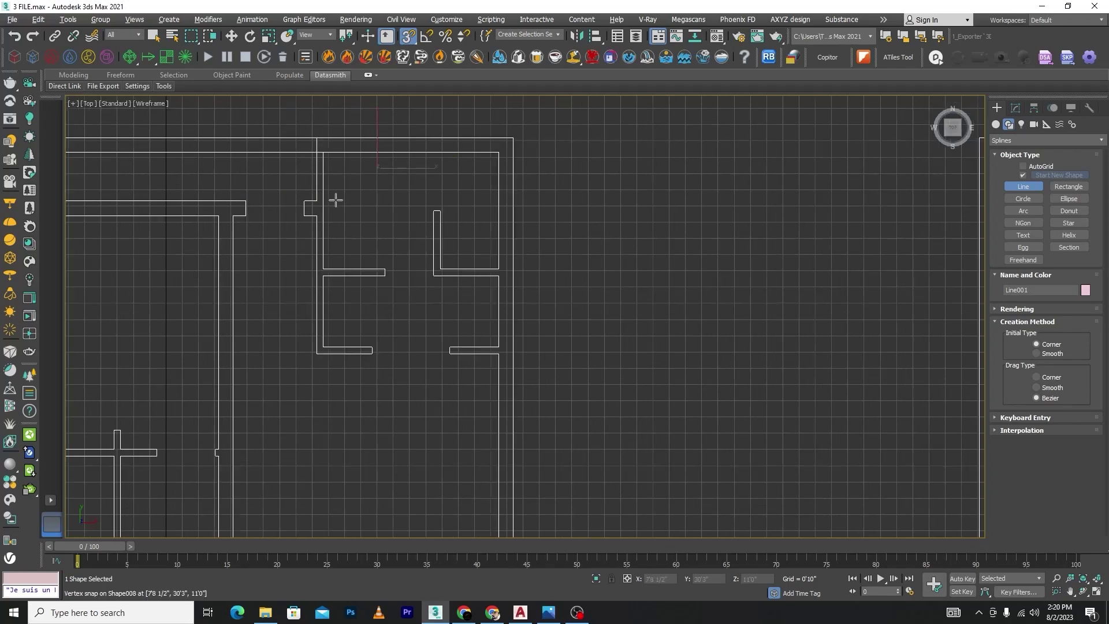
pyautogui.rightClick(360, 197)
# Step: Start a line at the ground floor's inner upper-right corner and trace past the bathroom wall and door opening to the bedroom's inner upper-left corner
pyautogui.click(496, 155)
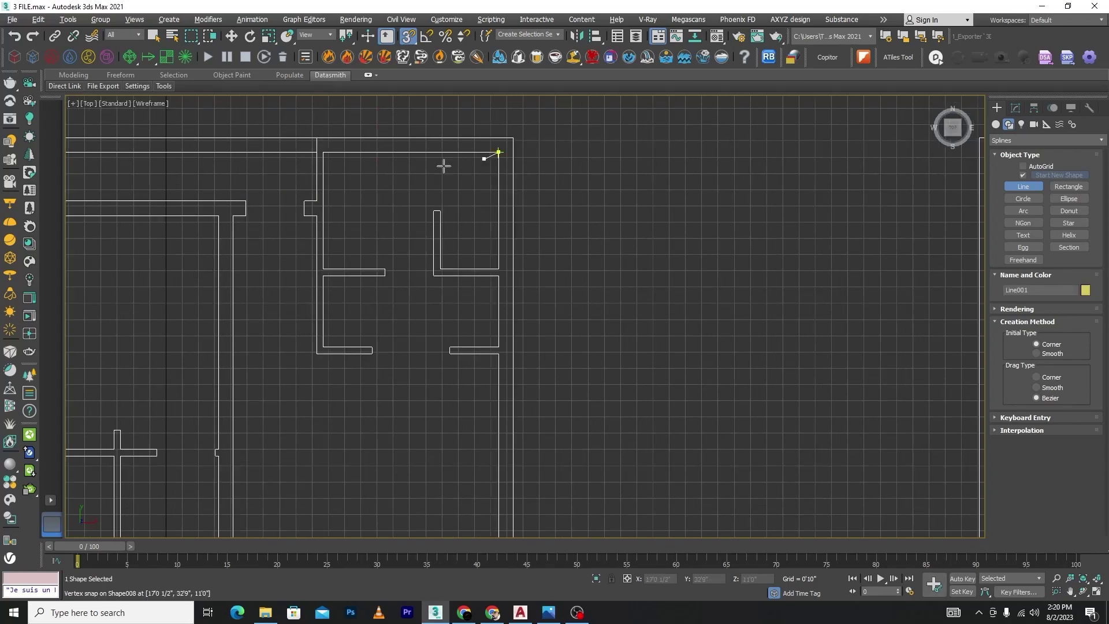
pyautogui.scroll(4, 305, 170)
pyautogui.click(323, 152)
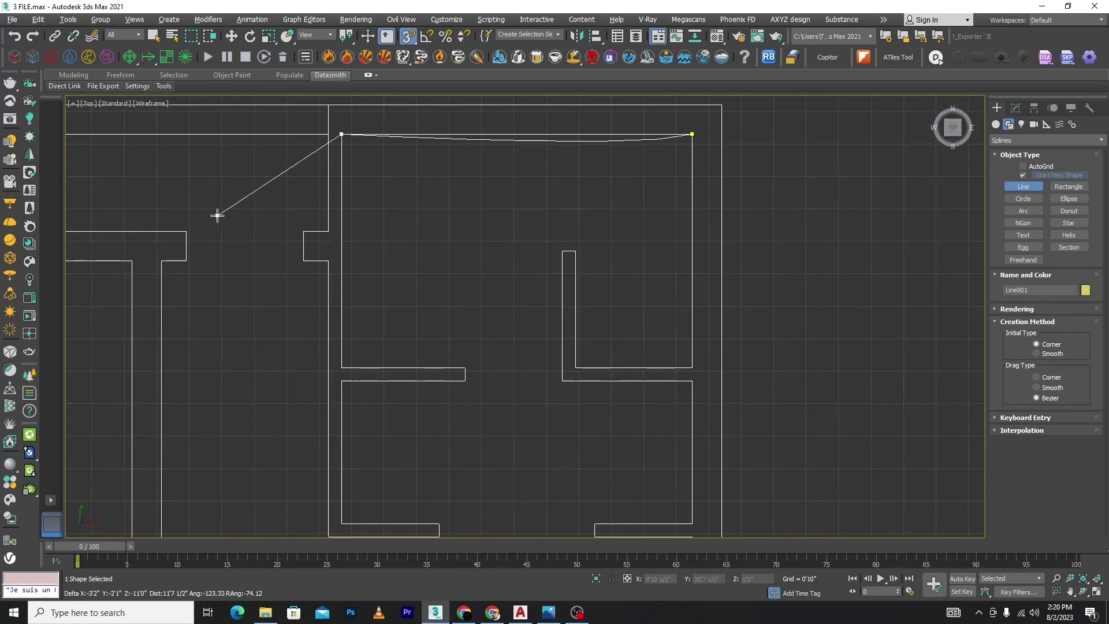
pyautogui.click(186, 231)
pyautogui.scroll(-7, 468, 216)
pyautogui.scroll(2, 465, 225)
pyautogui.scroll(6, 466, 223)
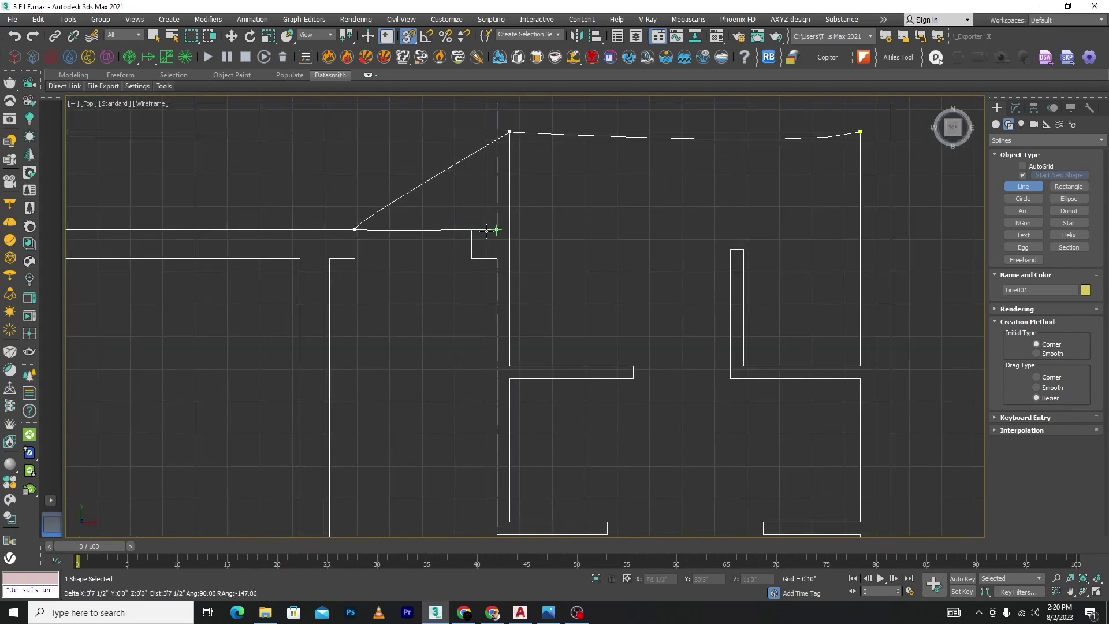
pyautogui.scroll(-8, 347, 274)
pyautogui.scroll(4, 284, 269)
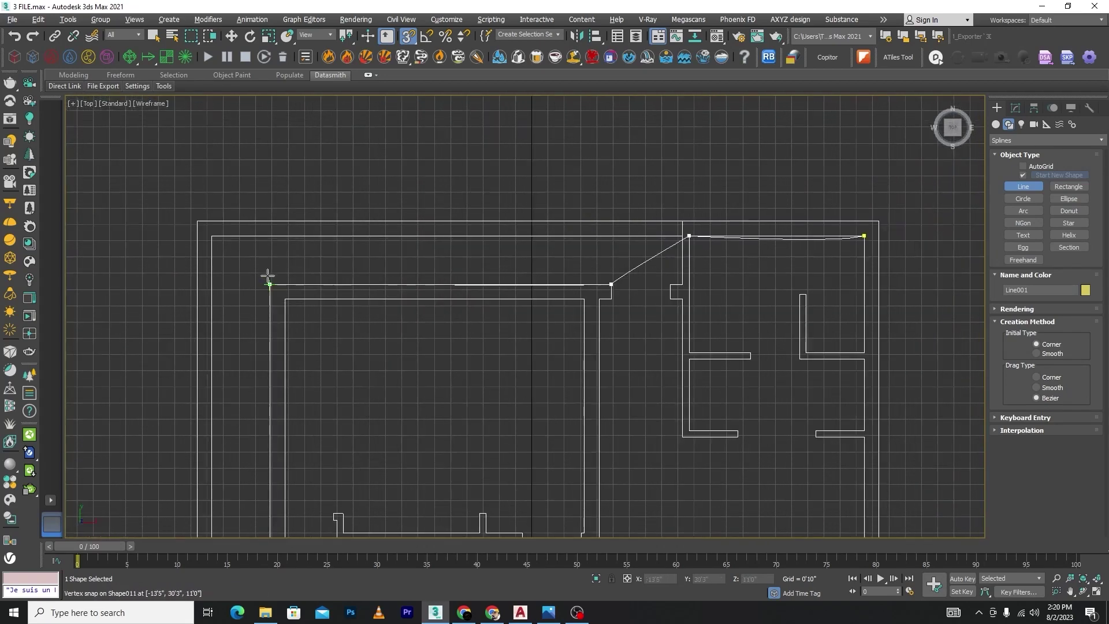
pyautogui.click(269, 284)
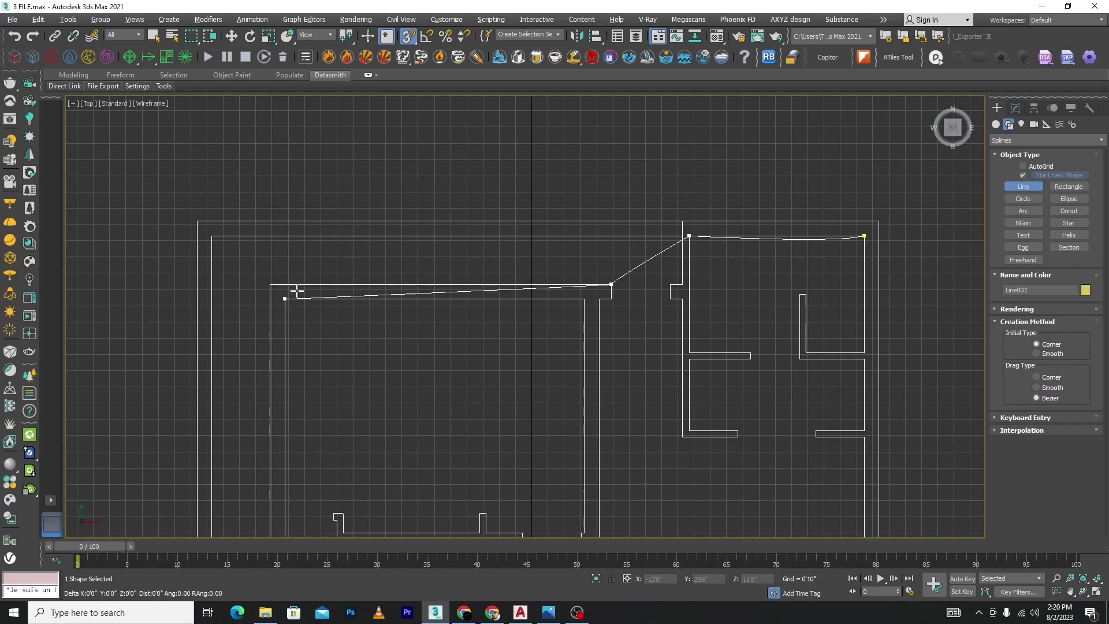
# Step: Continue the outline down to the staircase's lower-left corner, across the entrance, and around the front room's two lower inner corners
pyautogui.scroll(-10, 340, 333)
pyautogui.scroll(3, 342, 340)
pyautogui.scroll(5, 354, 289)
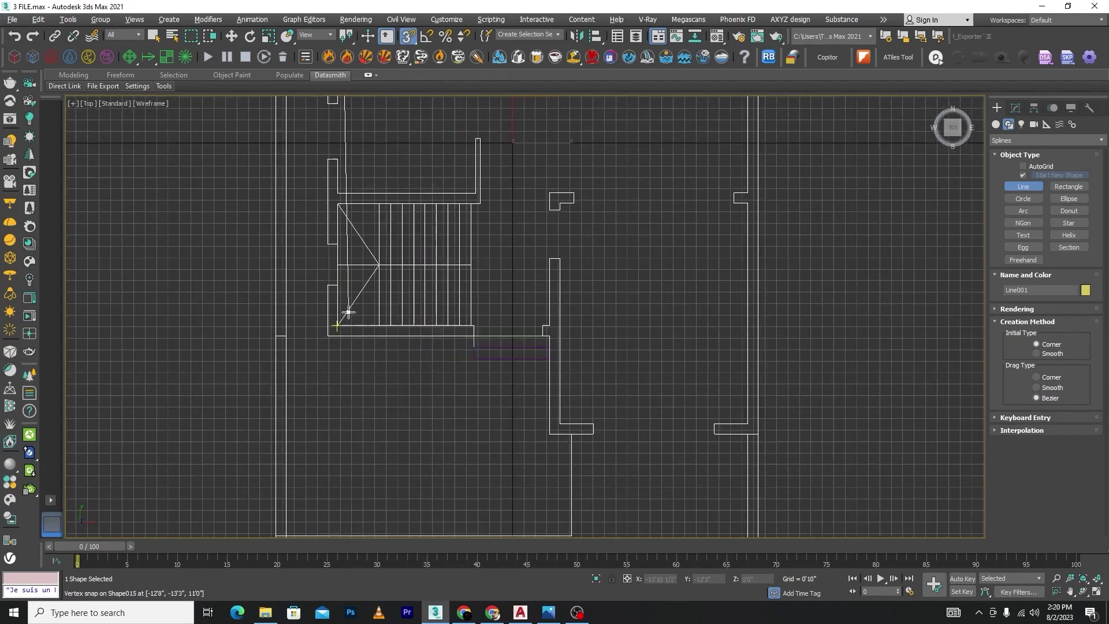
pyautogui.click(329, 337)
pyautogui.click(751, 337)
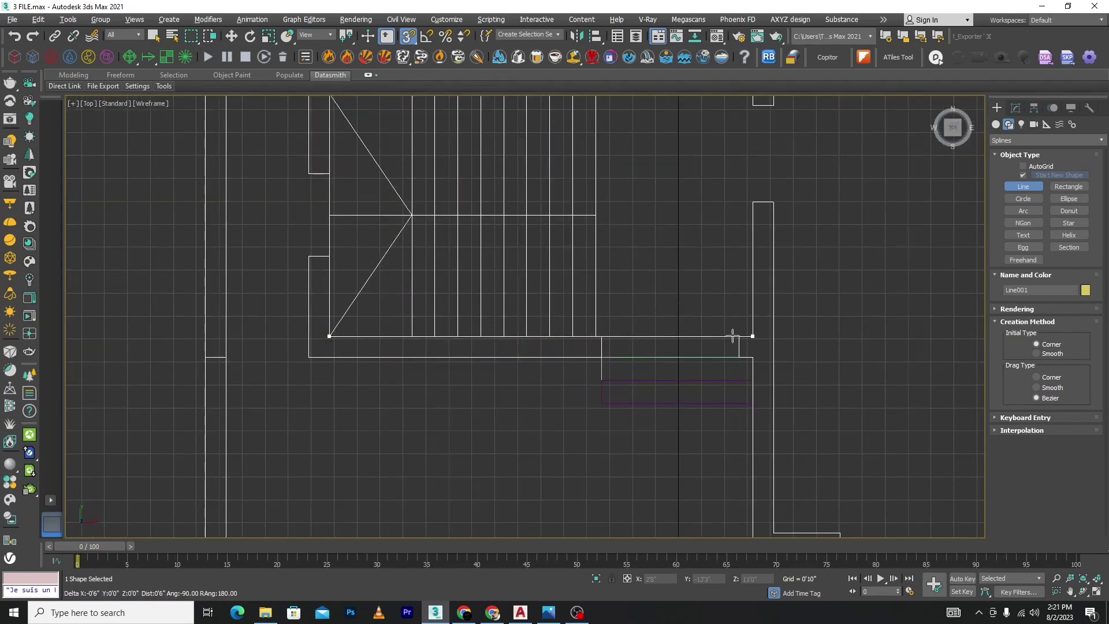
pyautogui.scroll(-5, 733, 332)
pyautogui.scroll(3, 706, 287)
pyautogui.click(631, 328)
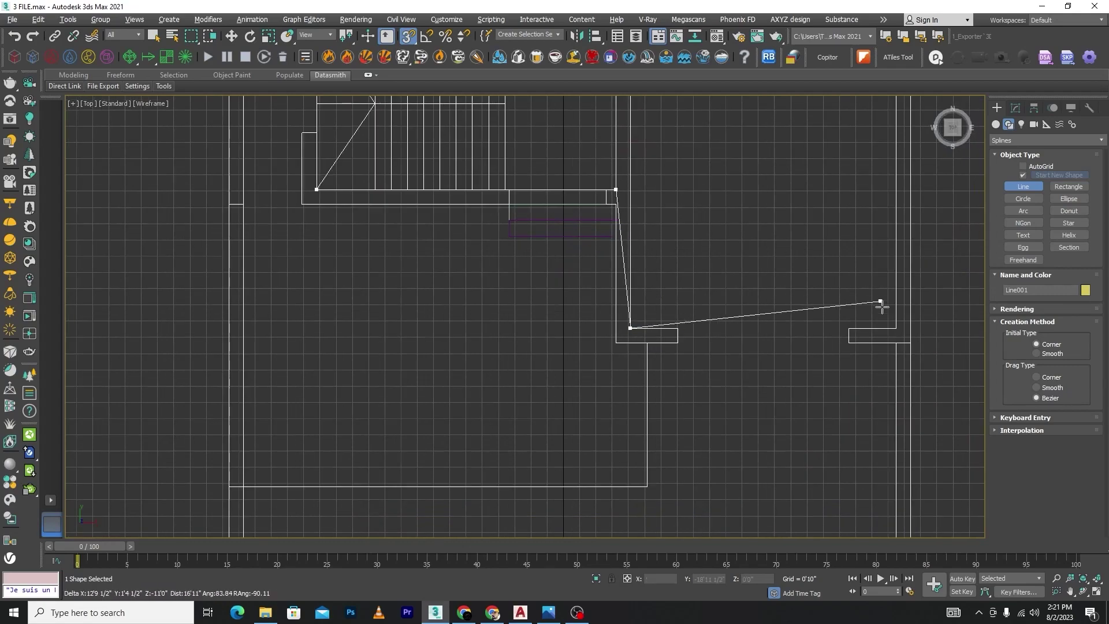
pyautogui.click(897, 328)
# Step: Close the outline at its starting vertex in the upper-right corner of the ground floor and finish the line
pyautogui.scroll(-5, 811, 312)
pyautogui.scroll(5, 781, 134)
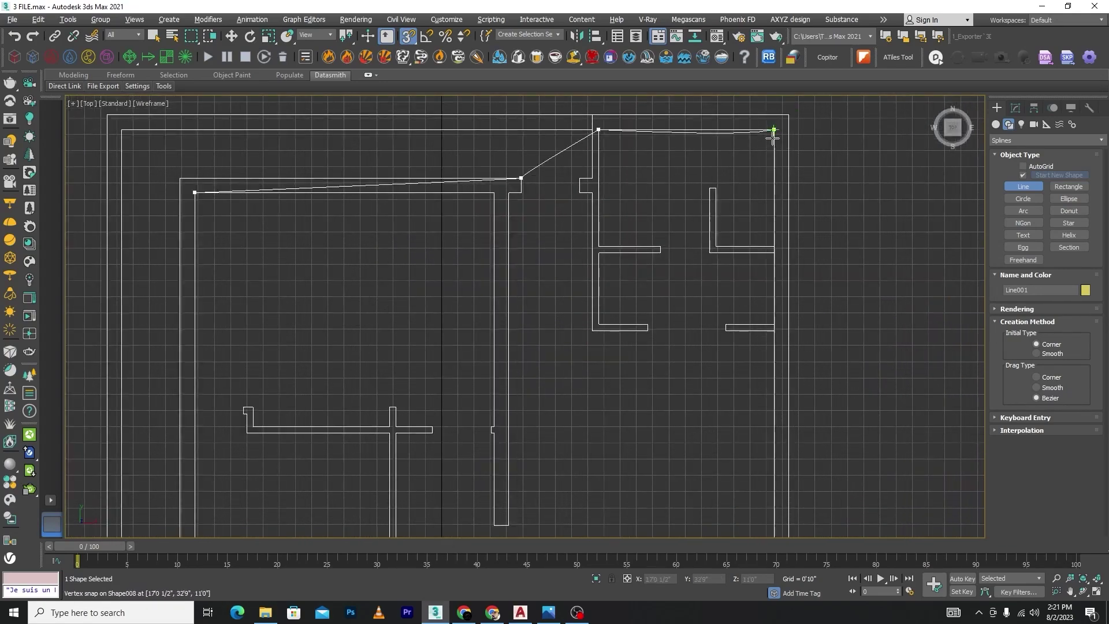
pyautogui.click(775, 130)
pyautogui.click(532, 315)
pyautogui.rightClick(535, 312)
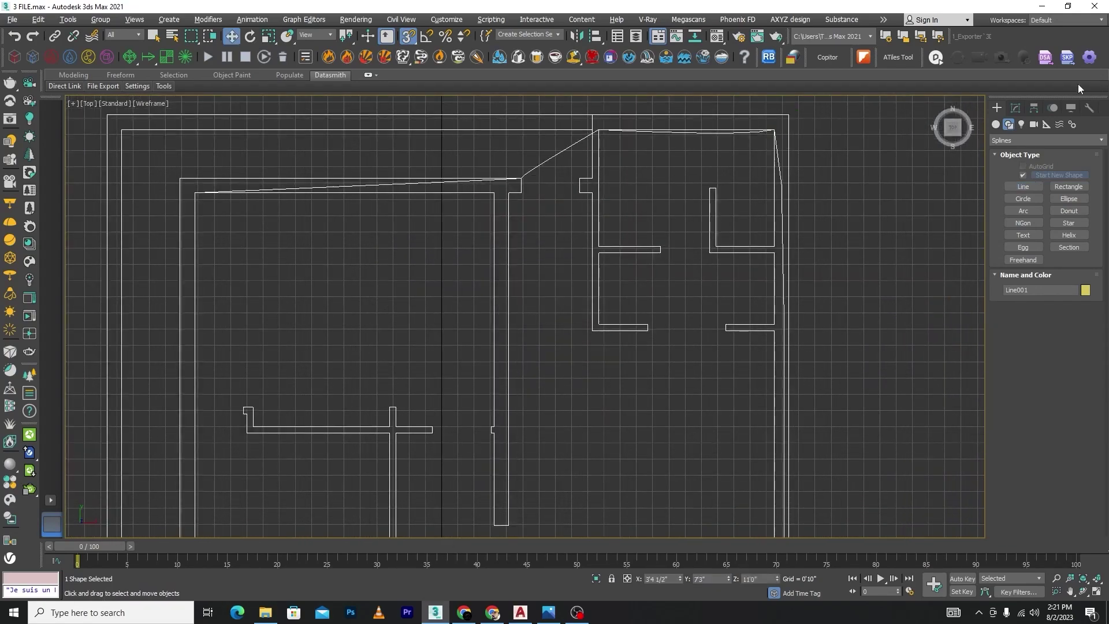
# Step: Convert all vertices of the traced floor outline to Corner type
pyautogui.click(1016, 108)
pyautogui.click(1033, 291)
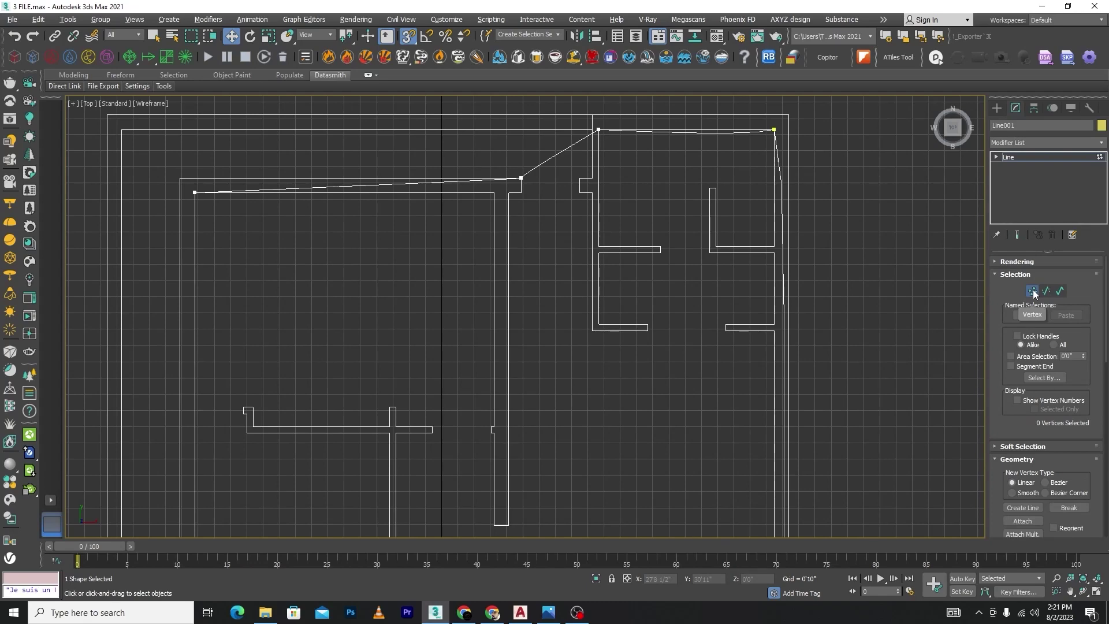
pyautogui.scroll(-8, 676, 243)
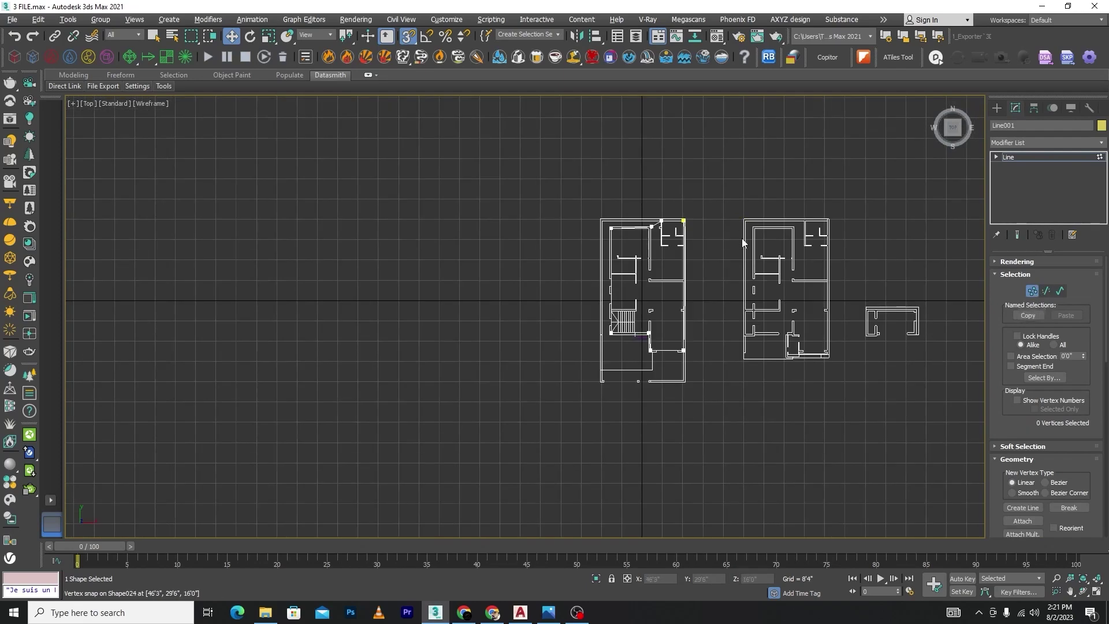
pyautogui.moveTo(713, 185); pyautogui.dragTo(495, 508)
pyautogui.scroll(3, 652, 302)
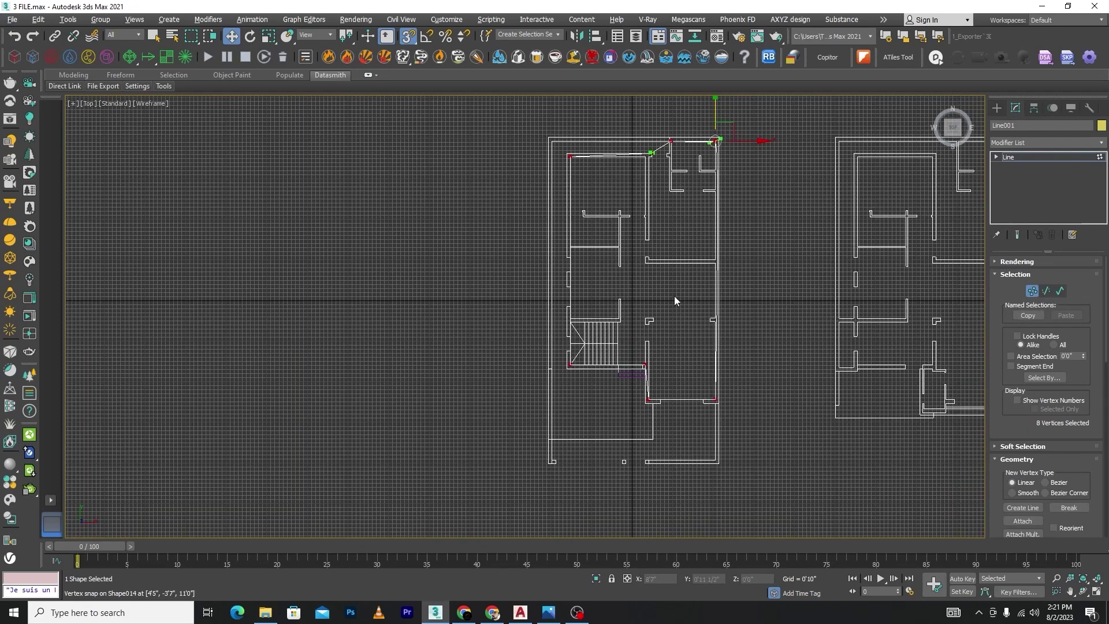
pyautogui.rightClick(674, 295)
pyautogui.click(655, 224)
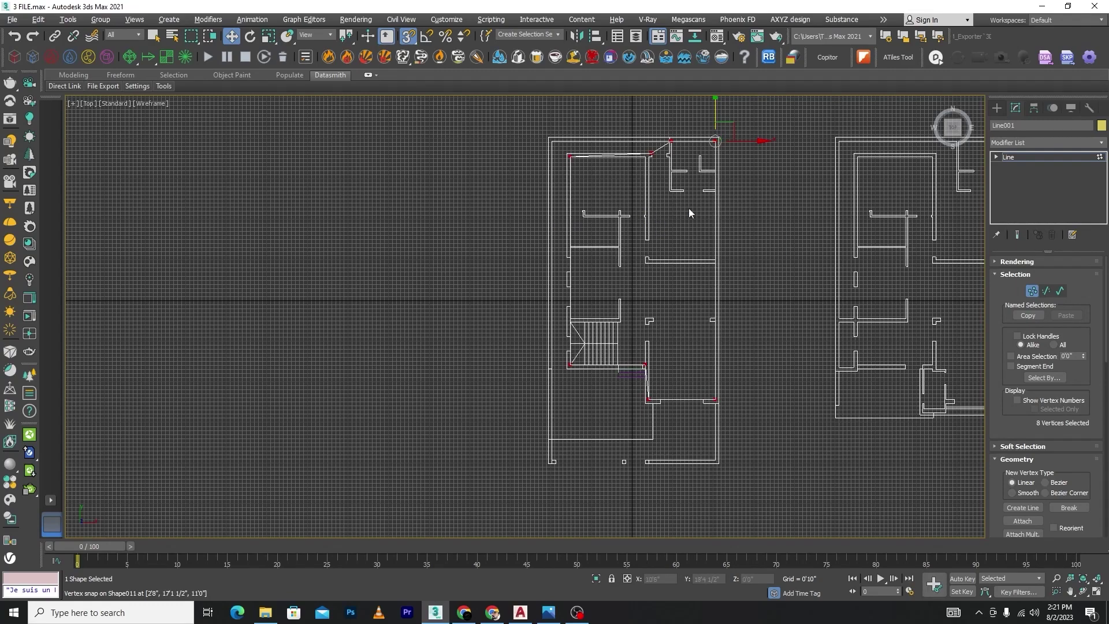
# Step: Align the outline's vertex beside the bedroom door opening vertically with the bedroom's inner upper-left vertex
pyautogui.scroll(7, 689, 113)
pyautogui.moveTo(570, 294); pyautogui.dragTo(572, 289)
pyautogui.scroll(-4, 590, 326)
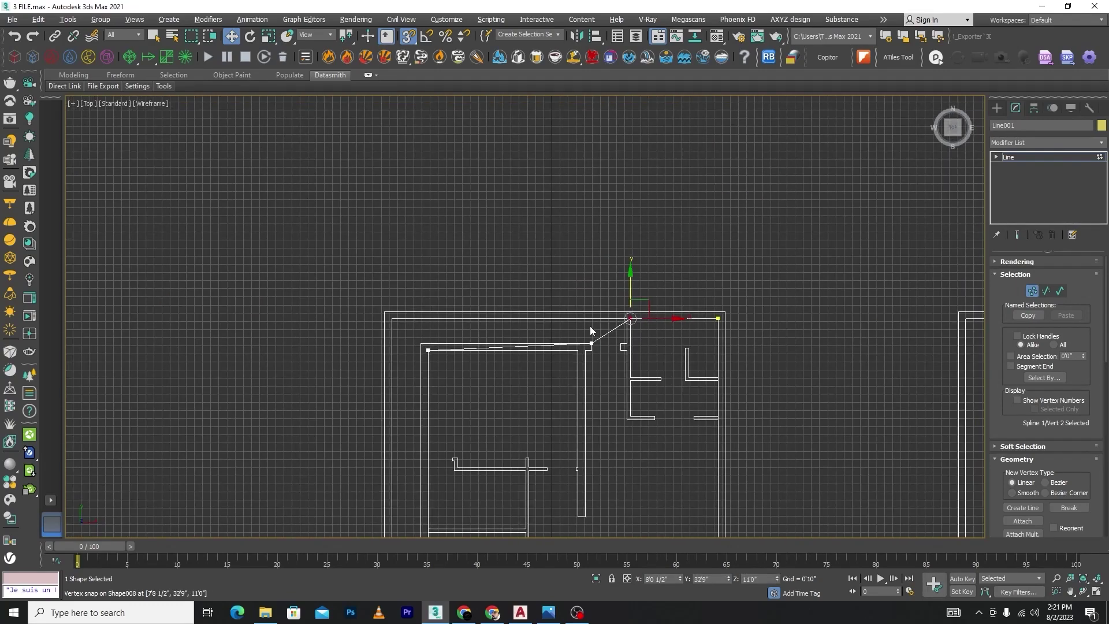
pyautogui.scroll(3, 471, 346)
pyautogui.scroll(2, 716, 340)
pyautogui.click(700, 327)
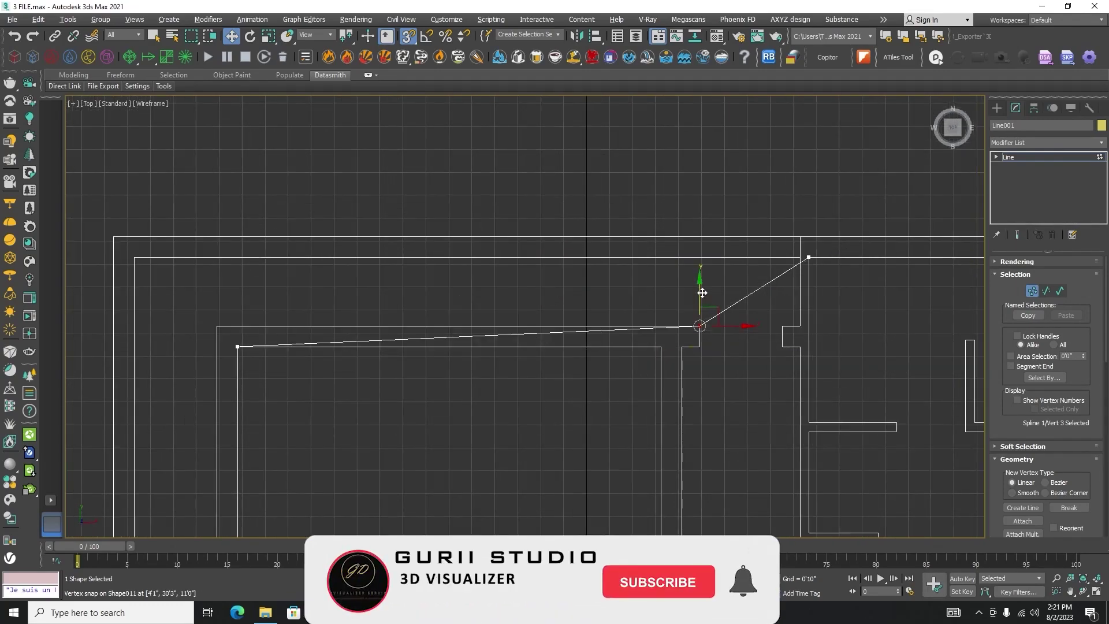
pyautogui.moveTo(699, 327); pyautogui.dragTo(241, 351)
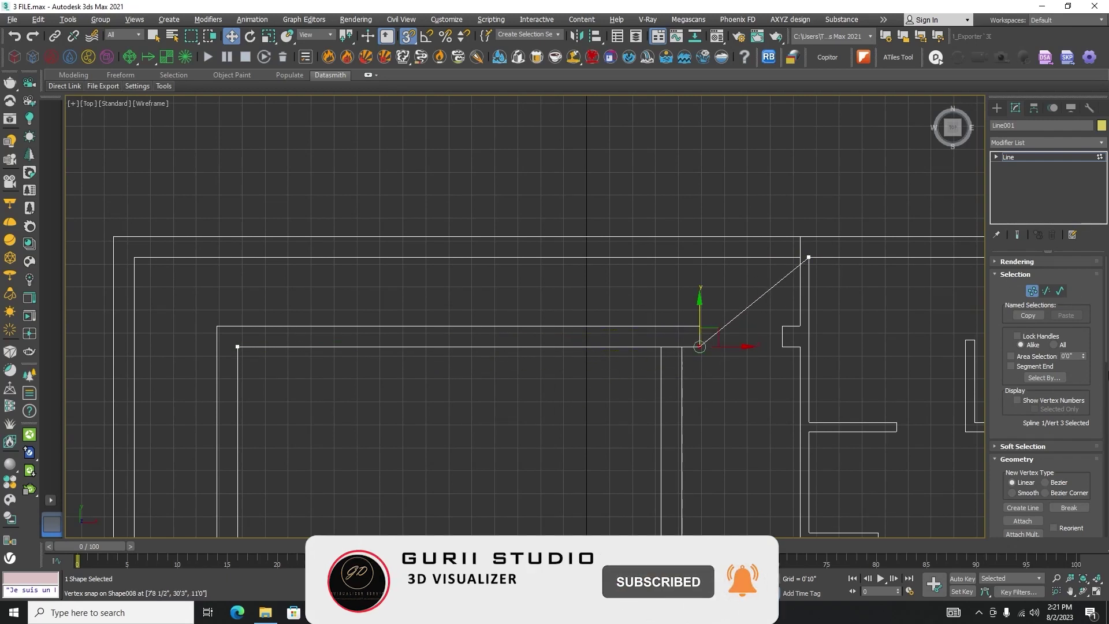
# Step: Refine the diagonal segment with a new vertex and snap it into a right-angled corner below the bathroom's upper-left vertex
pyautogui.moveTo(1107, 335); pyautogui.dragTo(1107, 399)
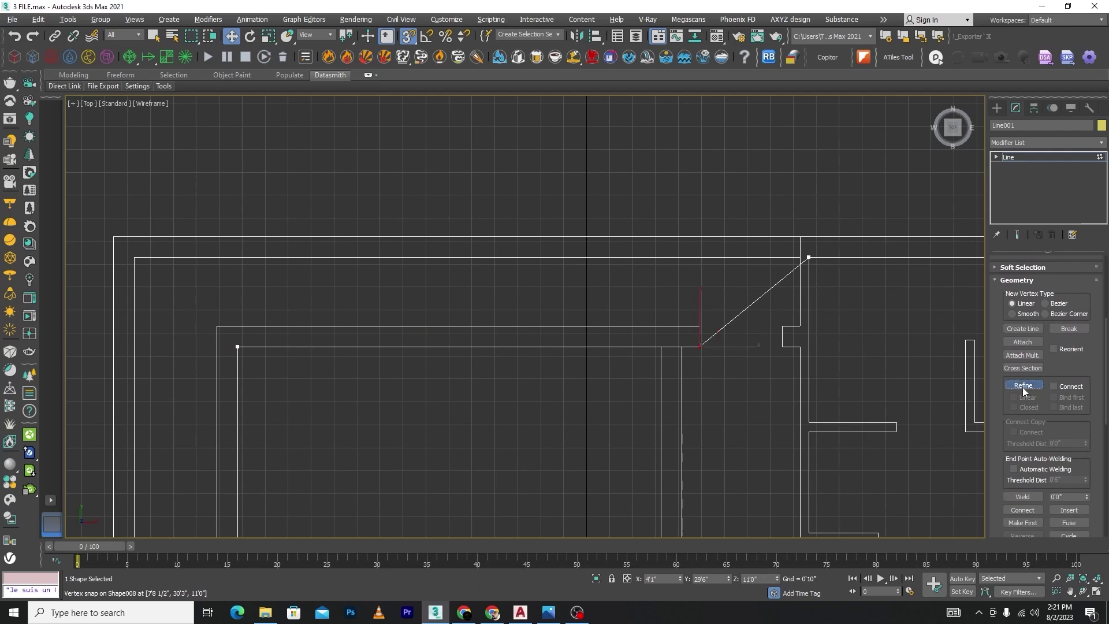
pyautogui.click(1022, 385)
pyautogui.click(736, 318)
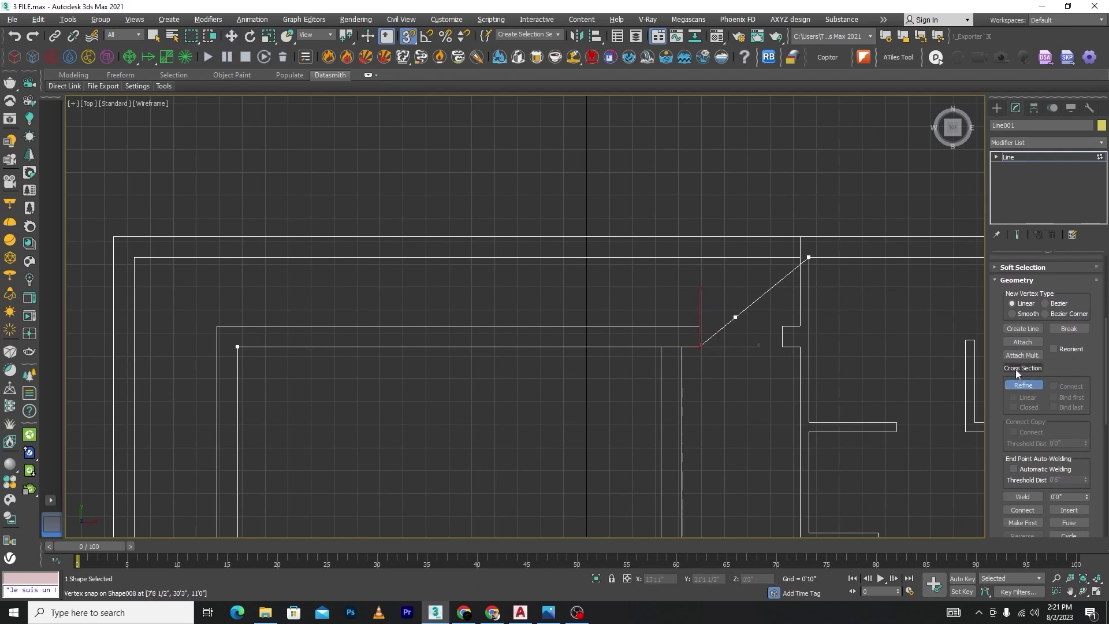
pyautogui.click(1018, 386)
pyautogui.press('w')
pyautogui.click(735, 317)
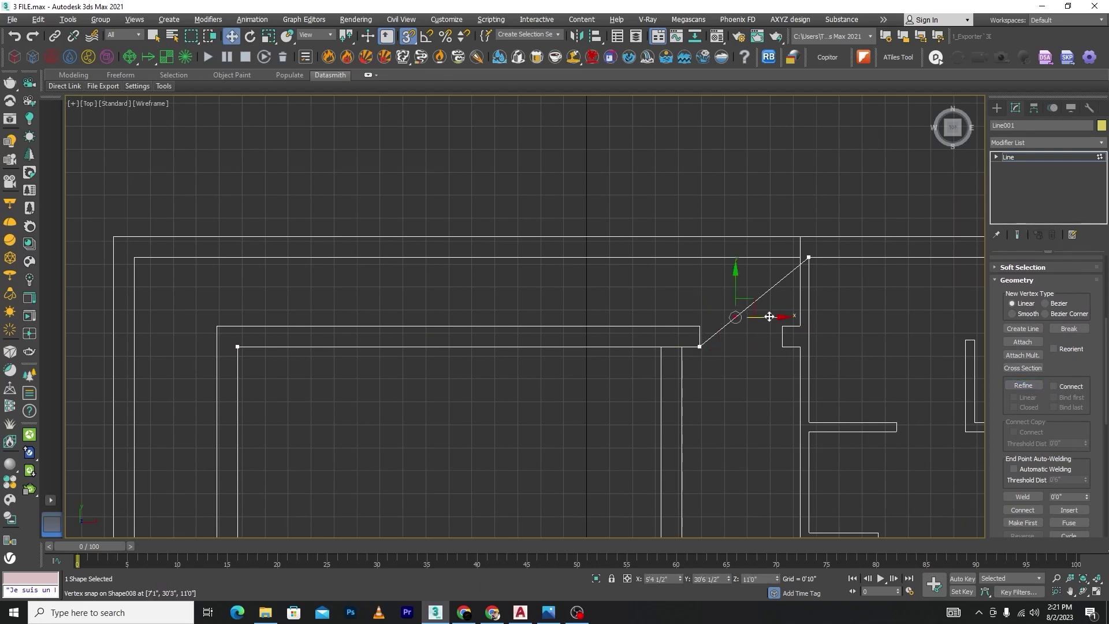
pyautogui.moveTo(770, 317); pyautogui.dragTo(699, 348)
pyautogui.scroll(-5, 612, 281)
pyautogui.scroll(-3, 742, 257)
pyautogui.scroll(10, 705, 297)
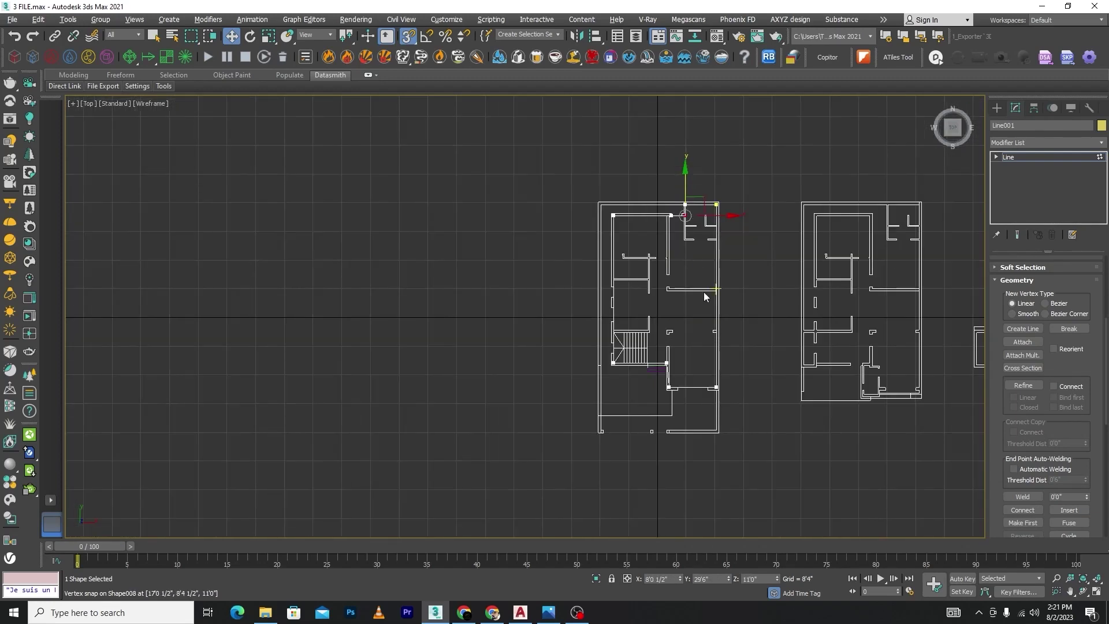
# Step: Snap the outline vertex beside the entrance opening to the inner face of the adjoining wall, straightening the slanted segment, and finish vertex editing
pyautogui.scroll(5, 631, 378)
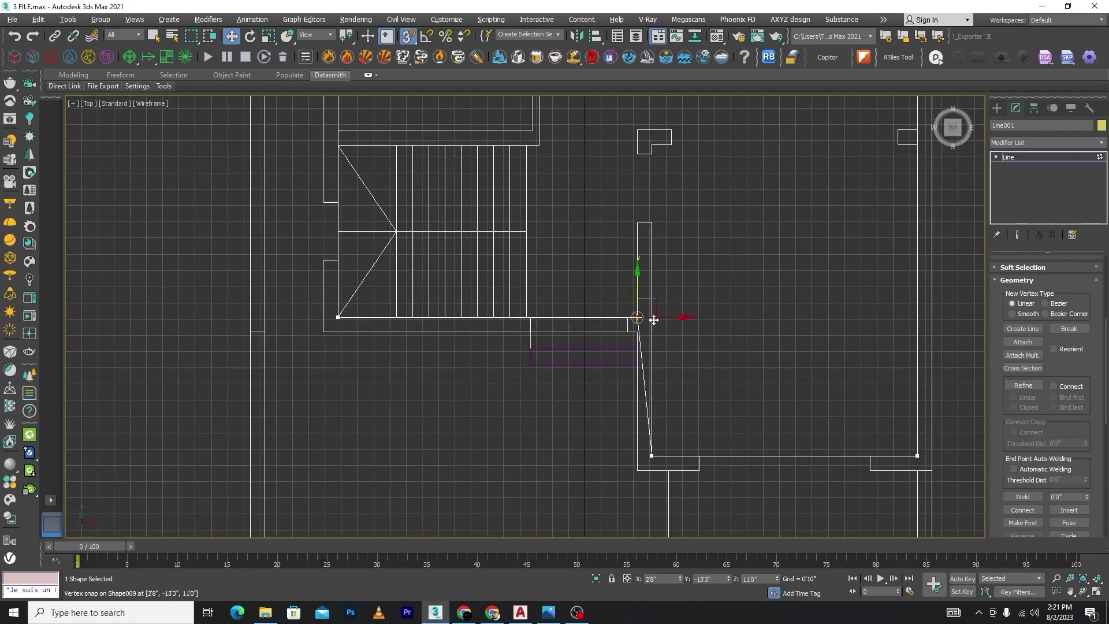
pyautogui.moveTo(670, 318); pyautogui.dragTo(680, 318)
pyautogui.scroll(-8, 602, 292)
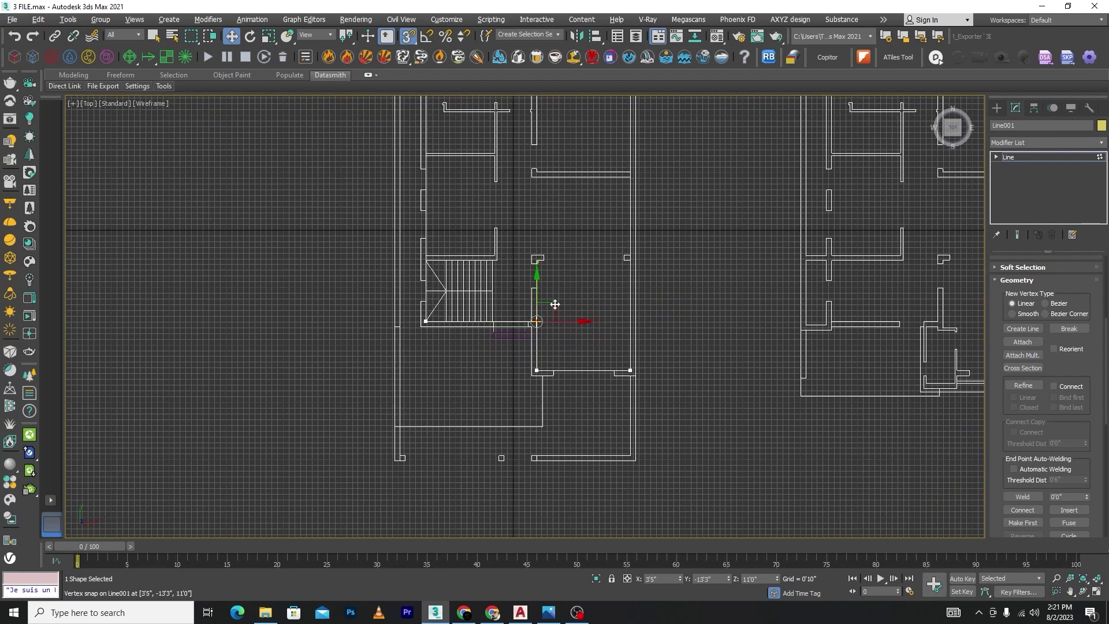
pyautogui.keyDown('alt'); pyautogui.moveTo(602, 292); pyautogui.dragTo(575, 275, button='middle'); pyautogui.keyUp('alt')
pyautogui.scroll(8, 575, 275)
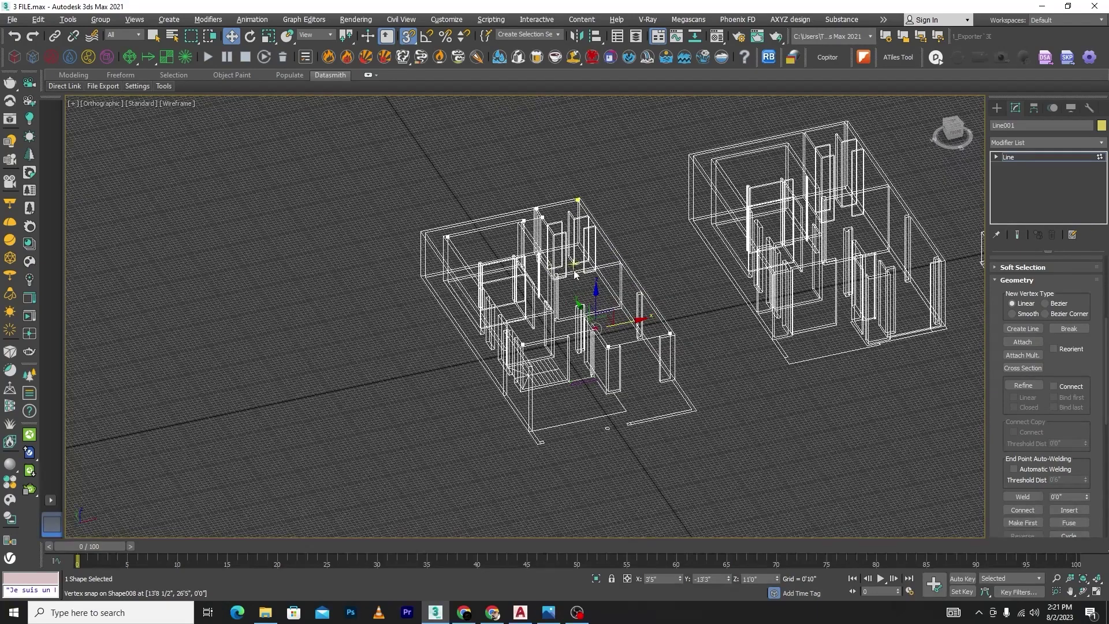
pyautogui.click(1005, 158)
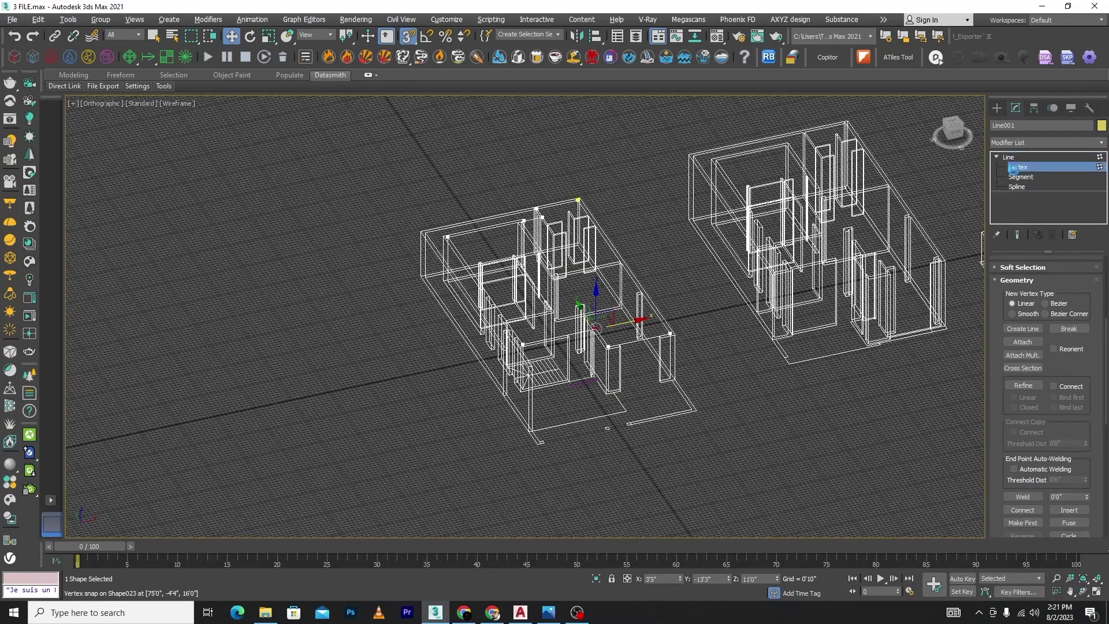
pyautogui.click(696, 480)
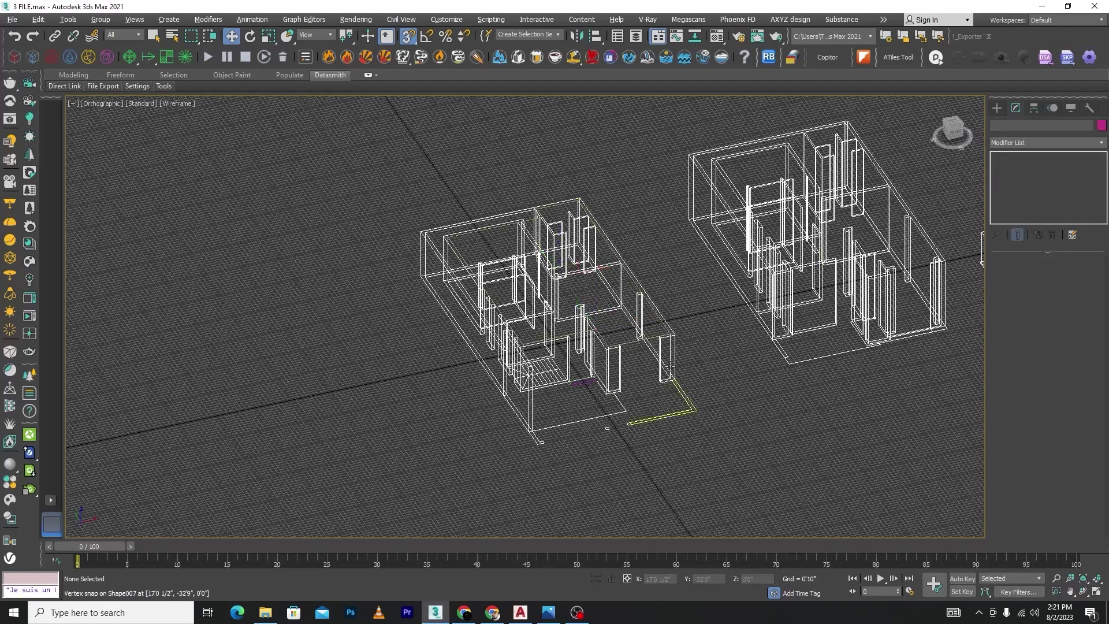
# Step: Switch to shaded display, select the traced floor outline at the top of the walls, and set its Z position to 0
pyautogui.press('F3')
pyautogui.scroll(5, 641, 339)
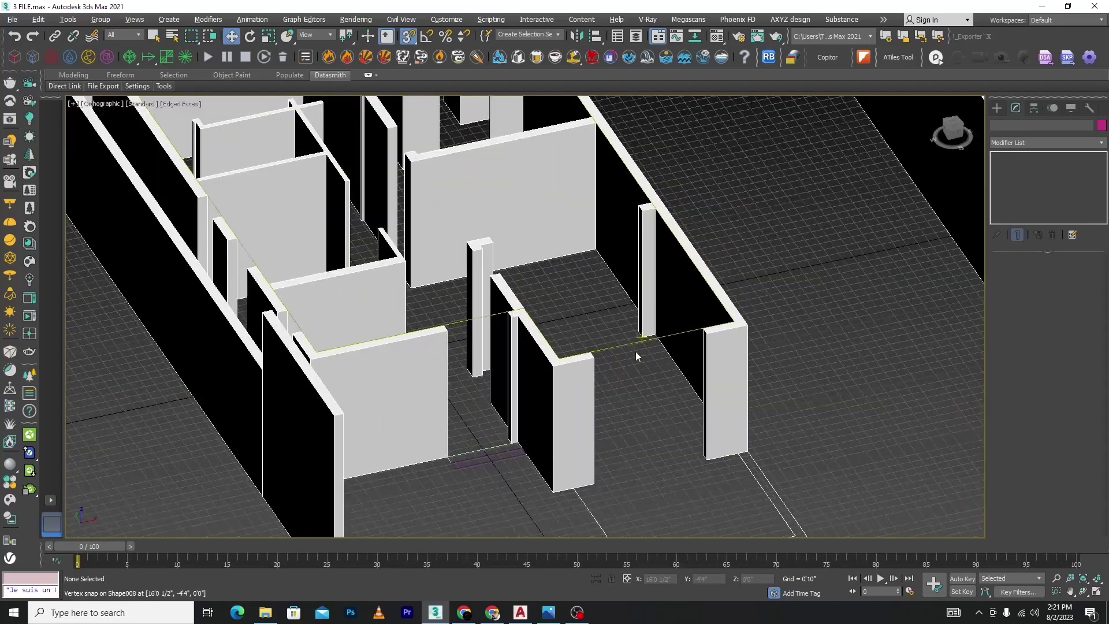
pyautogui.click(637, 345)
pyautogui.scroll(-3, 584, 284)
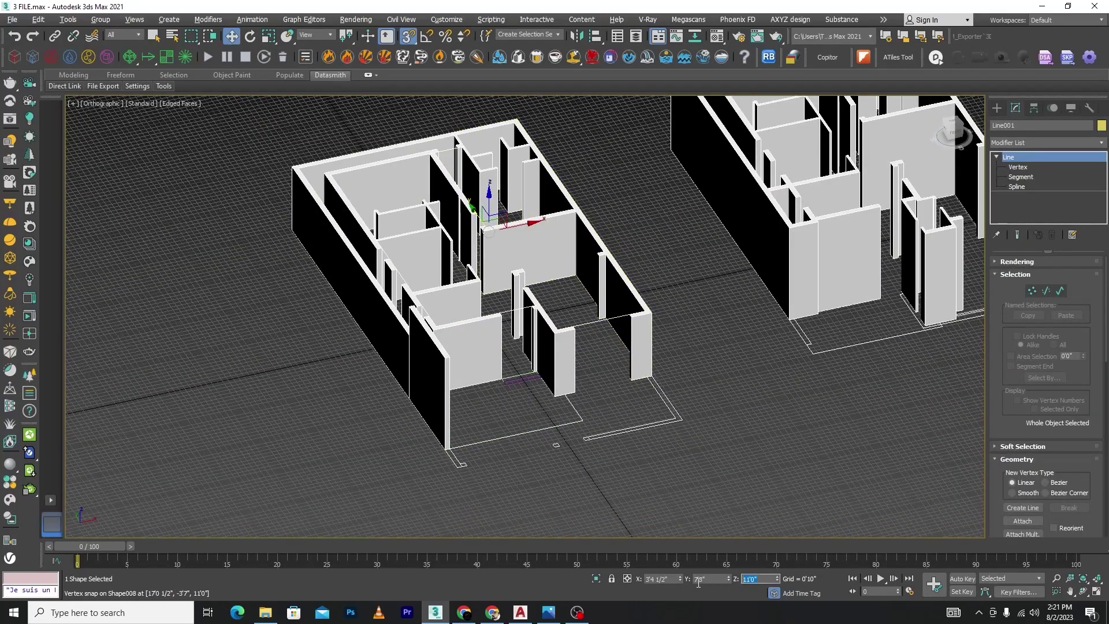
pyautogui.write('0')
pyautogui.press('Return')
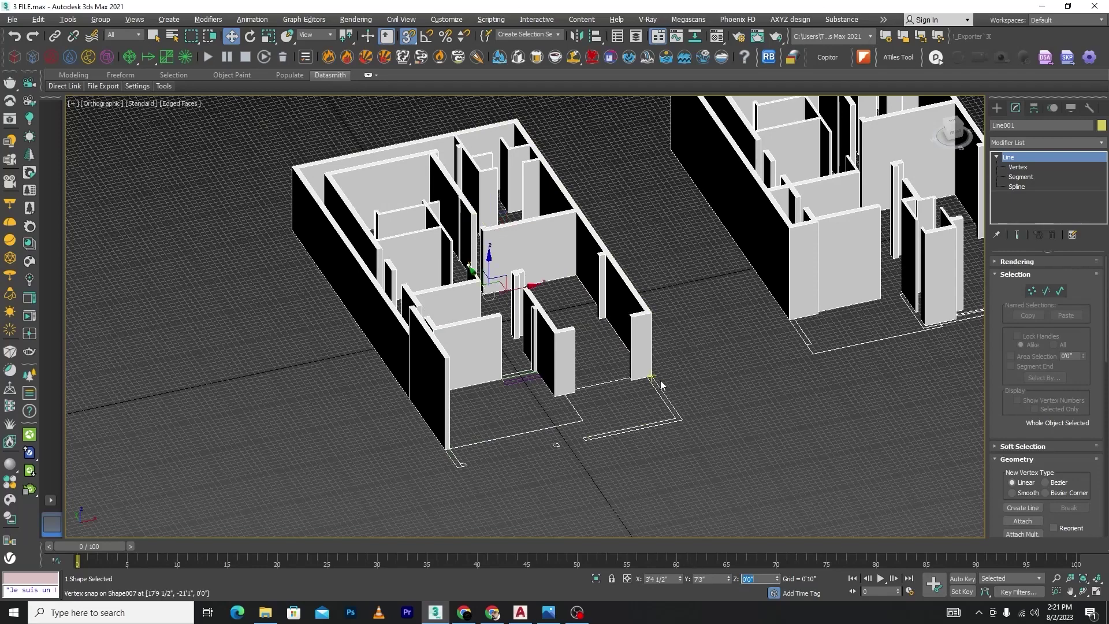
# Step: Extrude the floor outline by 1'0" into a floor slab and deselect it
pyautogui.click(1101, 144)
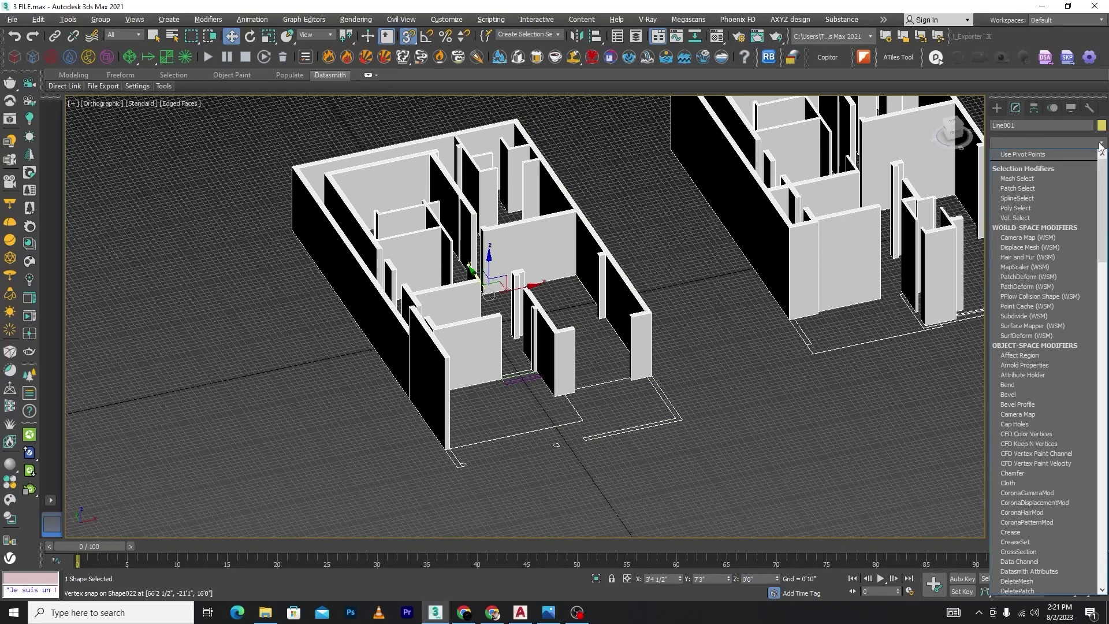
pyautogui.write('ex')
pyautogui.click(1031, 154)
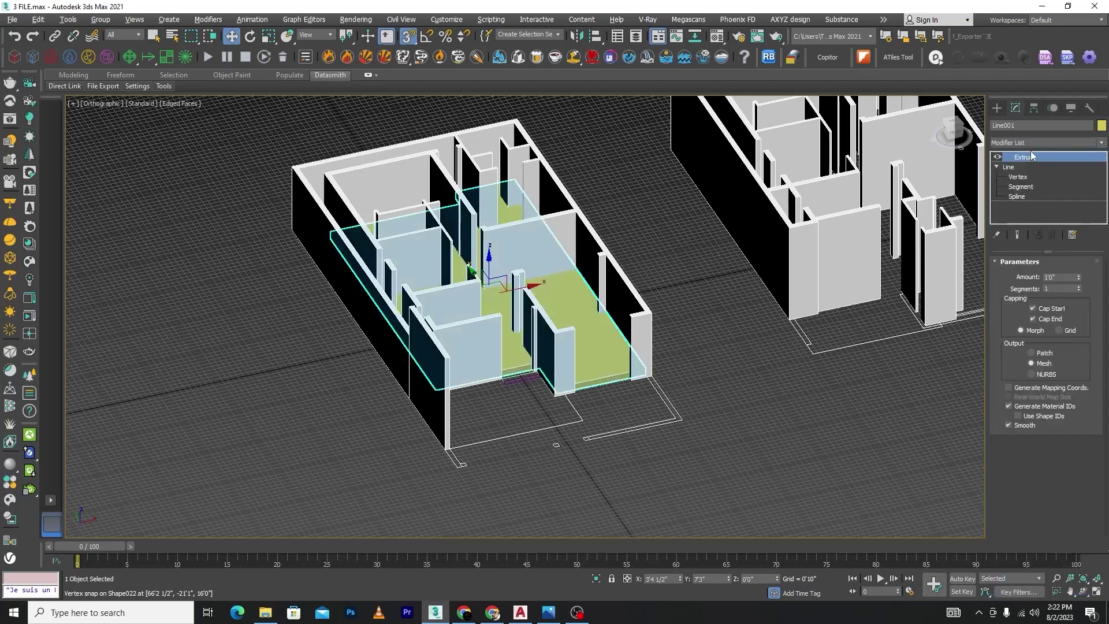
pyautogui.scroll(6, 595, 389)
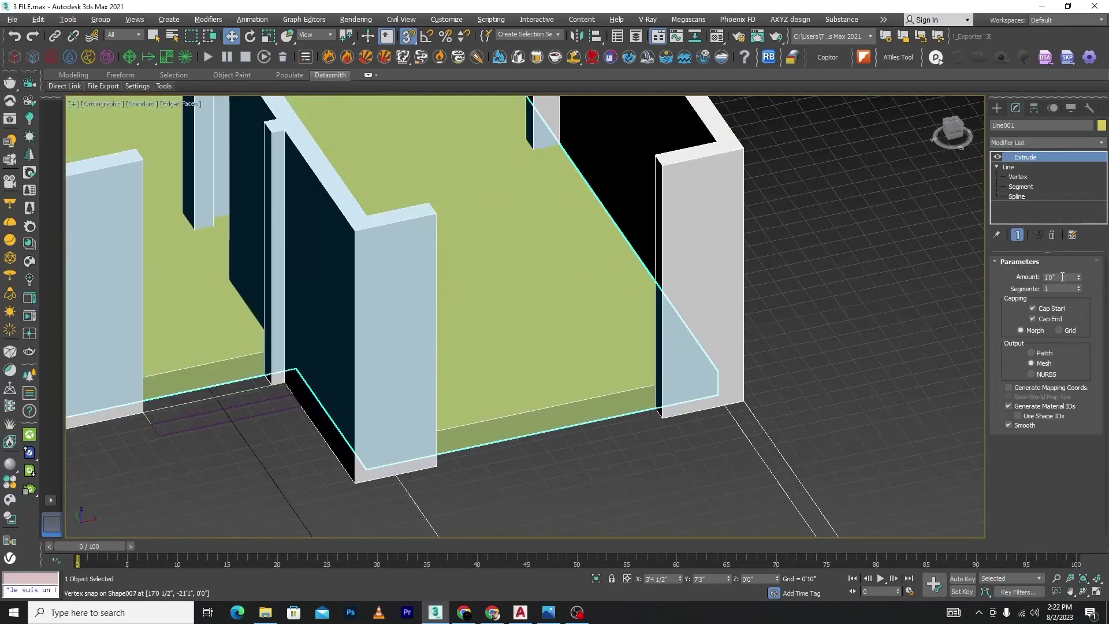
pyautogui.scroll(-5, 636, 352)
pyautogui.click(711, 332)
# Step: Examine the floor slab's front edge and the step rectangles at the entrance opening from above and in 3D
pyautogui.scroll(8, 498, 335)
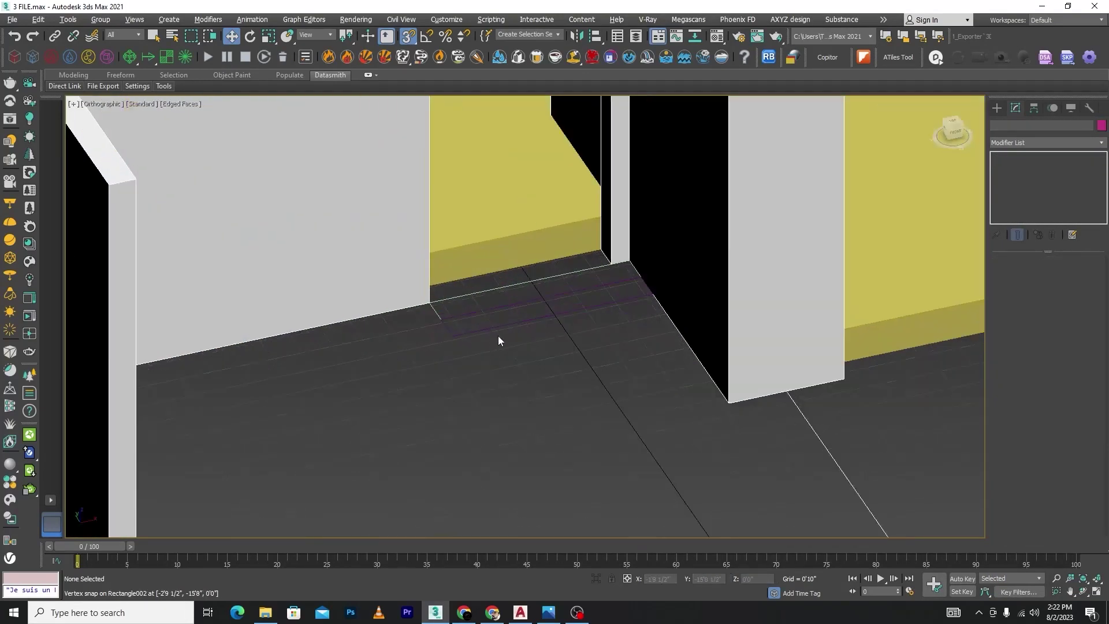
pyautogui.press('t')
pyautogui.scroll(-6, 512, 300)
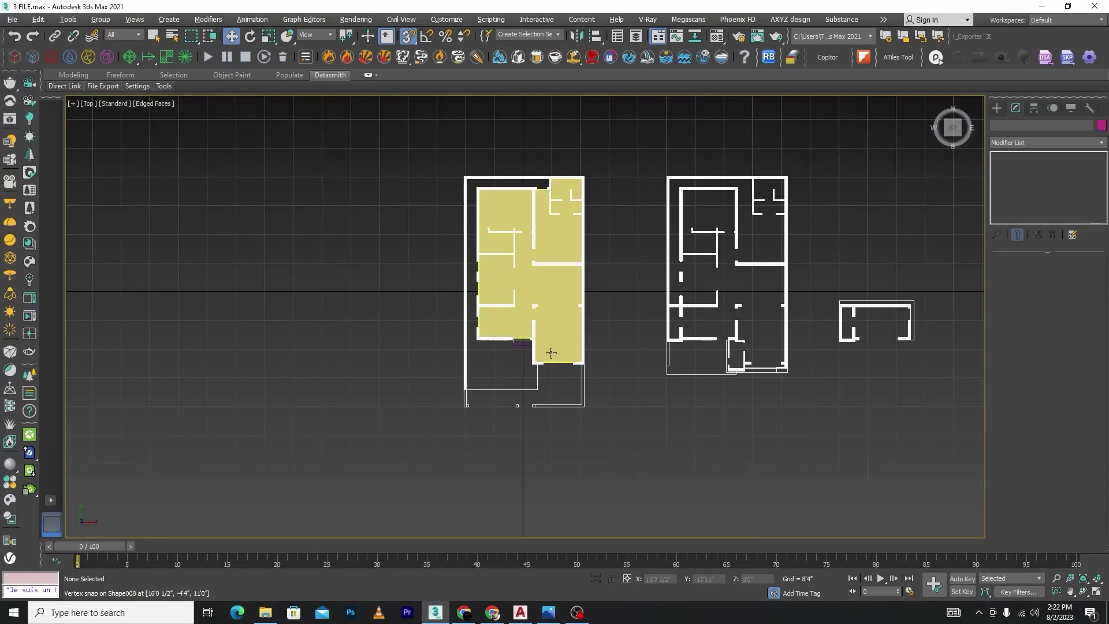
pyautogui.scroll(7, 550, 307)
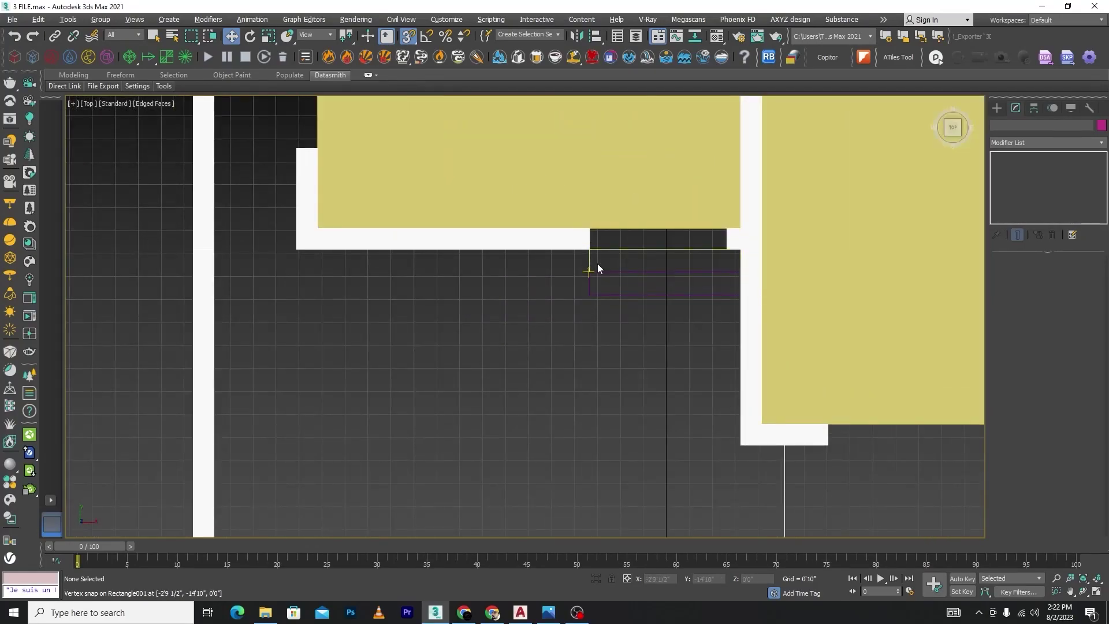
pyautogui.scroll(-4, 597, 263)
pyautogui.keyDown('alt'); pyautogui.moveTo(604, 305); pyautogui.dragTo(643, 245, button='middle'); pyautogui.keyUp('alt')
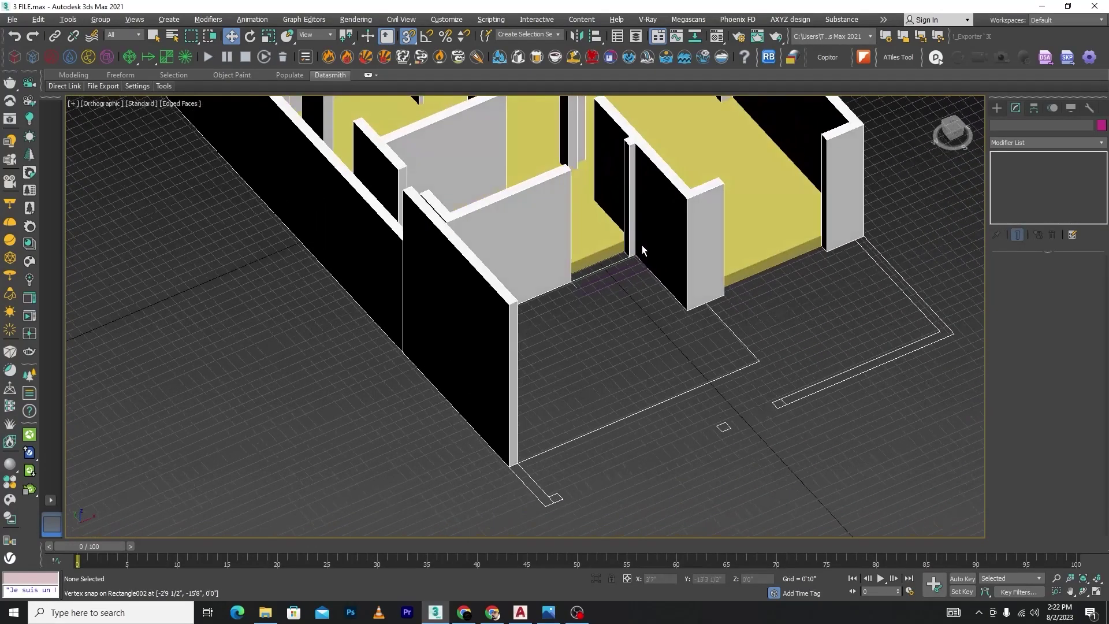
pyautogui.click(604, 240)
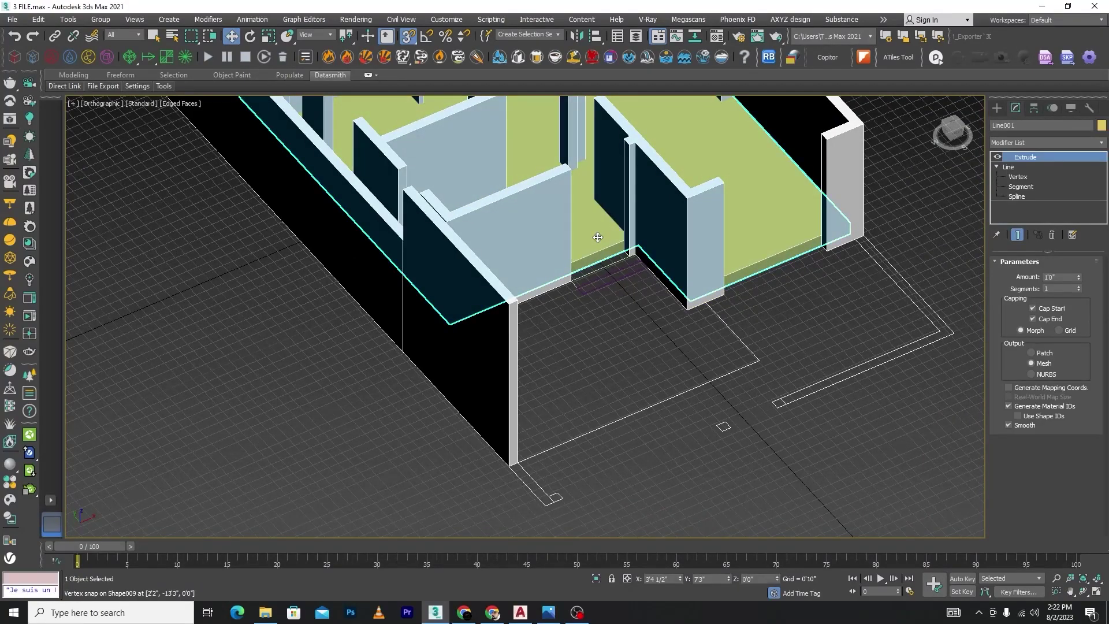
pyautogui.scroll(-3, 598, 238)
pyautogui.scroll(1, 617, 298)
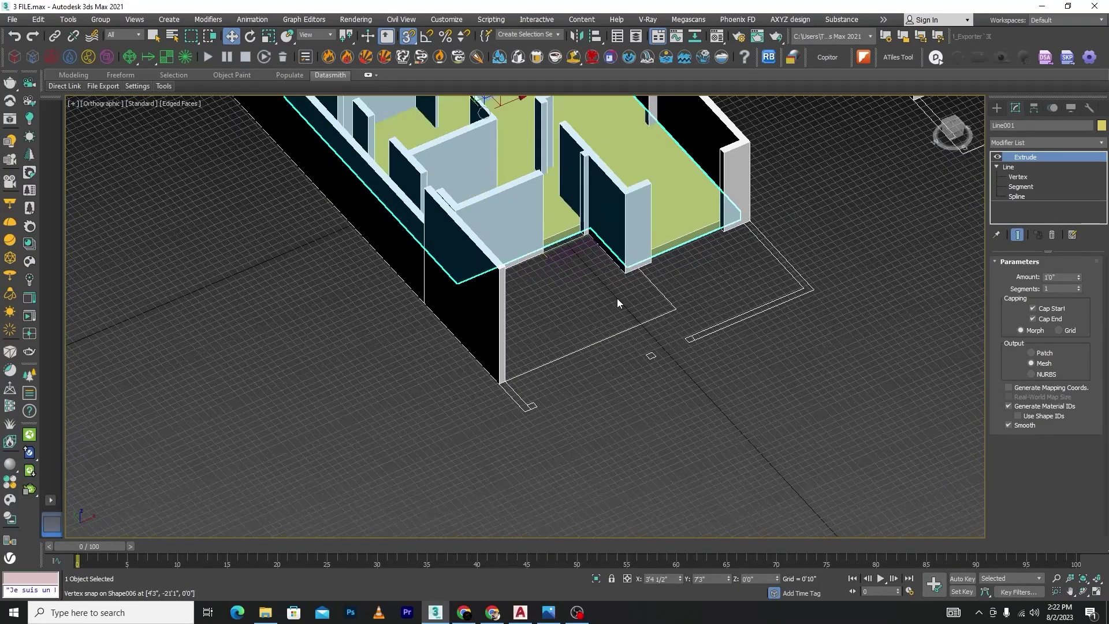
pyautogui.moveTo(737, 273); pyautogui.dragTo(681, 307, button='middle')
pyautogui.scroll(2, 681, 306)
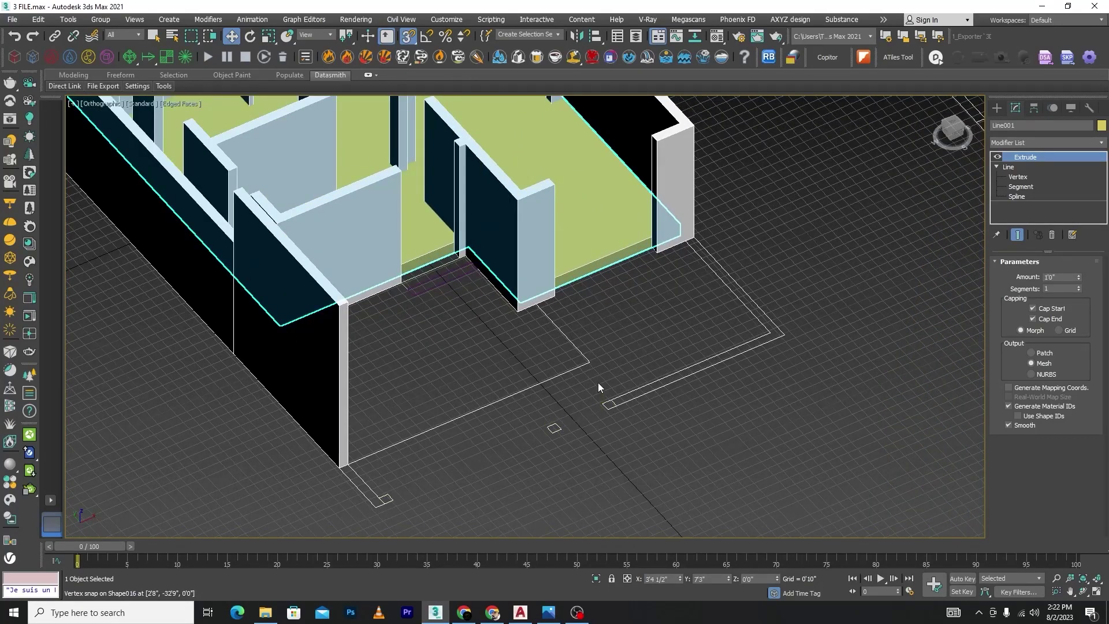
pyautogui.scroll(-2, 598, 383)
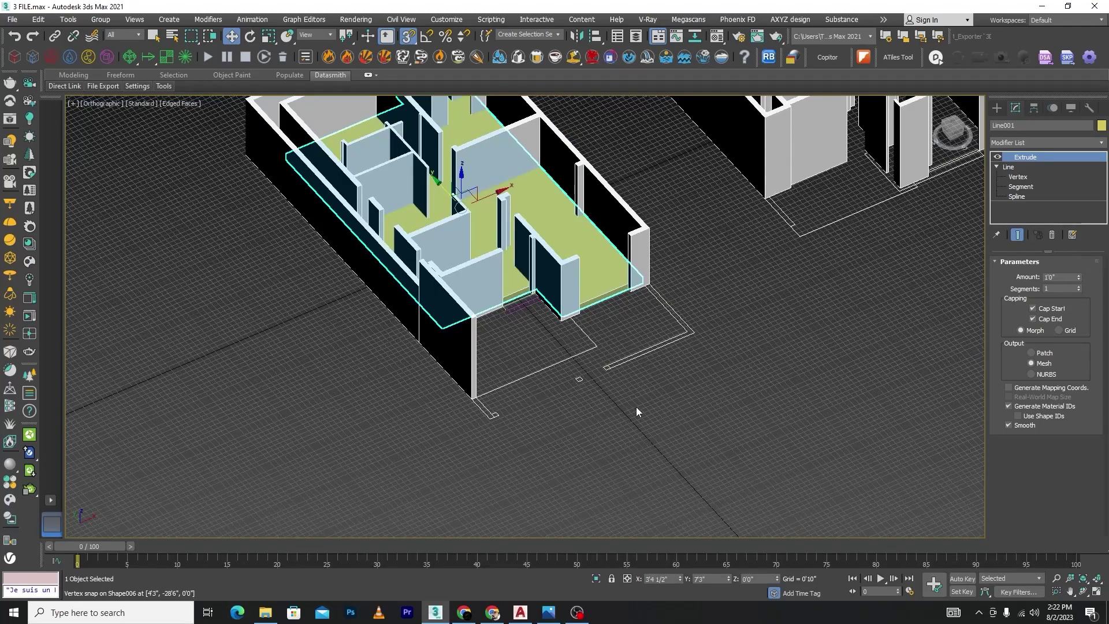
pyautogui.scroll(2, 640, 324)
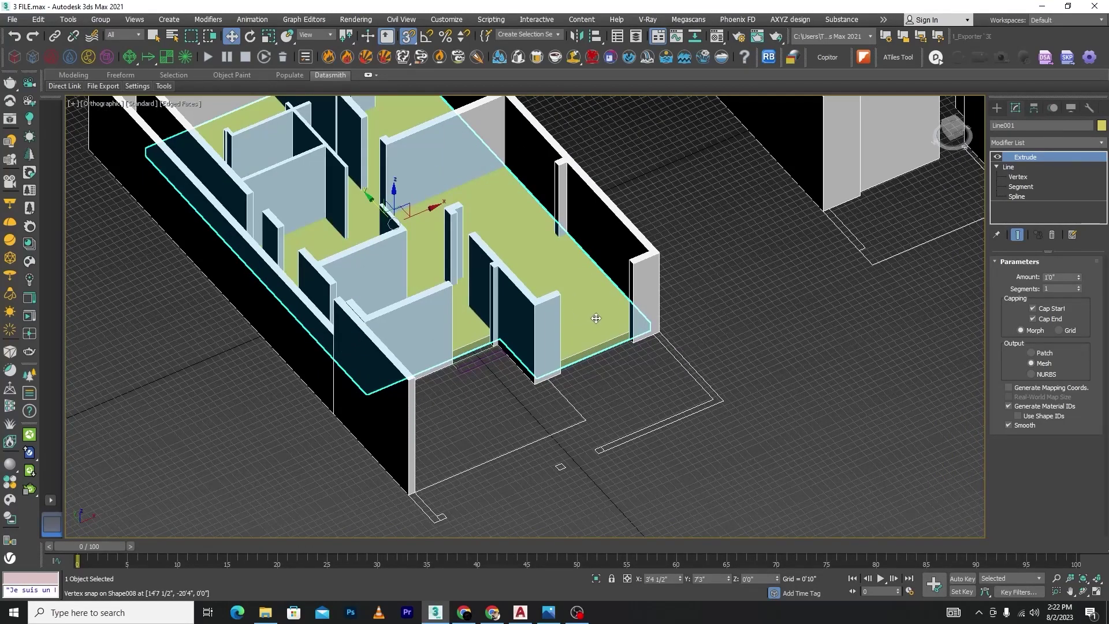
pyautogui.scroll(5, 596, 318)
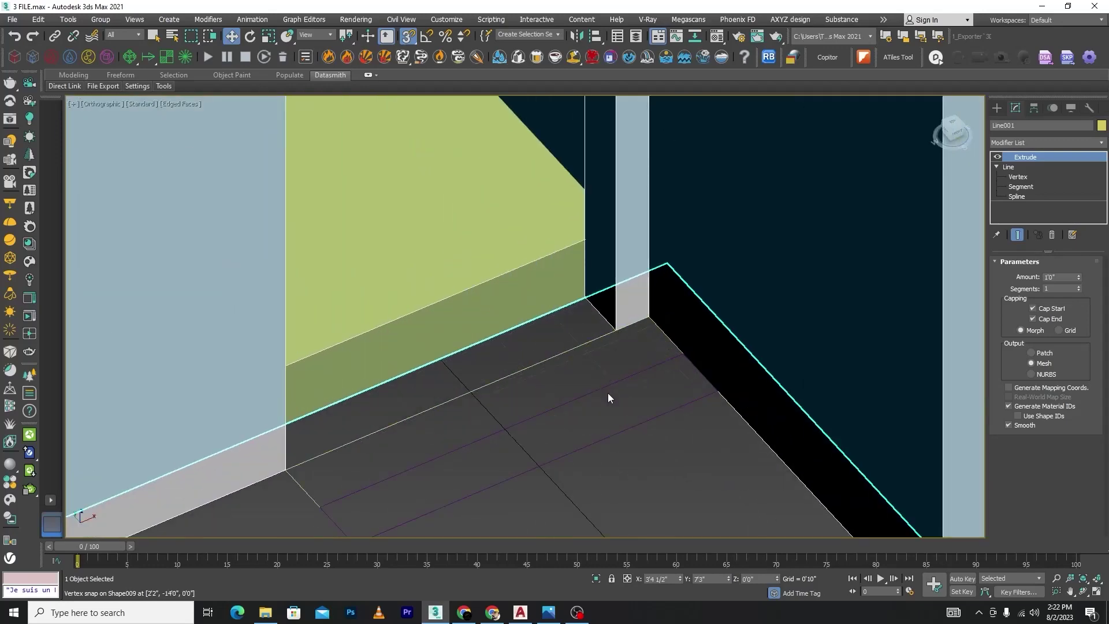
# Step: Extrude the step rectangle nearest the entrance opening by 1'0"
pyautogui.click(550, 368)
pyautogui.click(1099, 143)
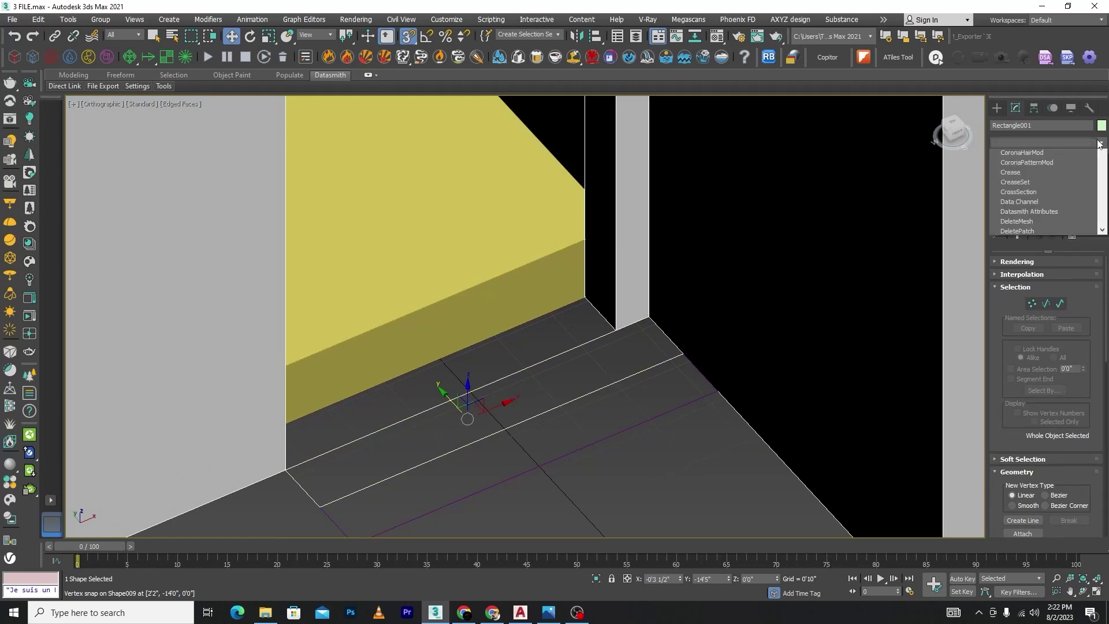
pyautogui.write('ex')
pyautogui.click(1013, 155)
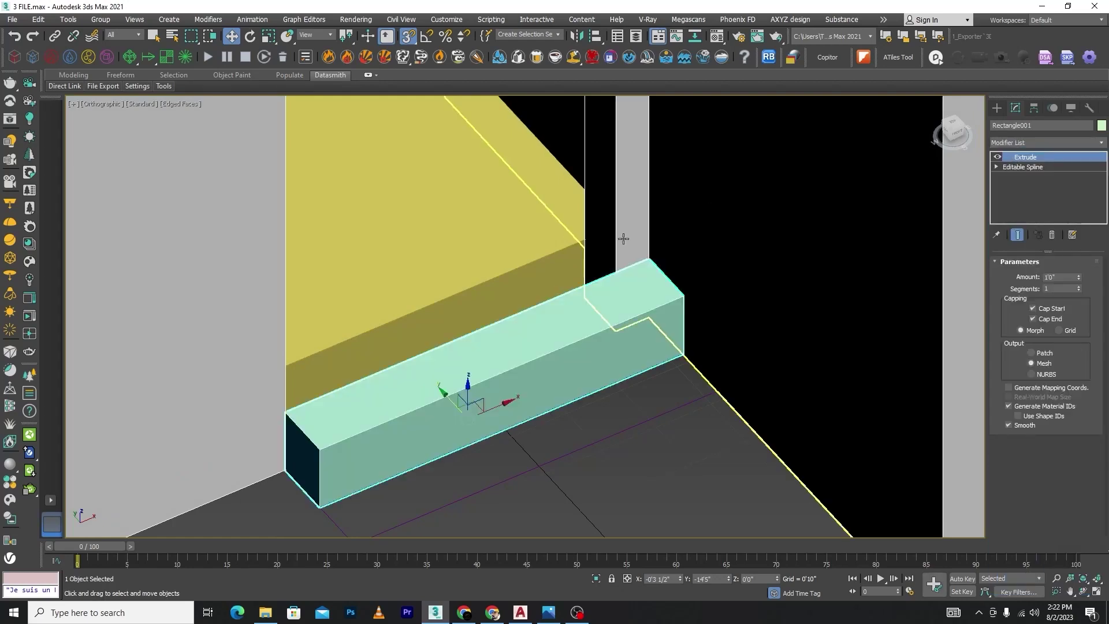
# Step: Extrude the outer step rectangle by 0'6" to form the lower entrance step
pyautogui.click(580, 453)
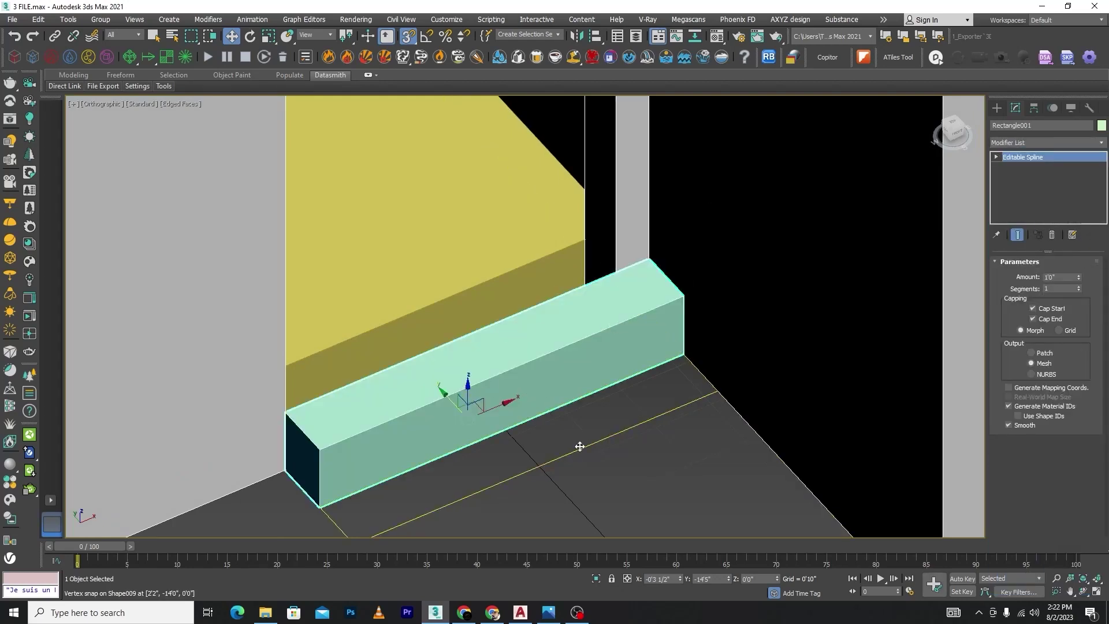
pyautogui.click(1102, 143)
pyautogui.write('ex')
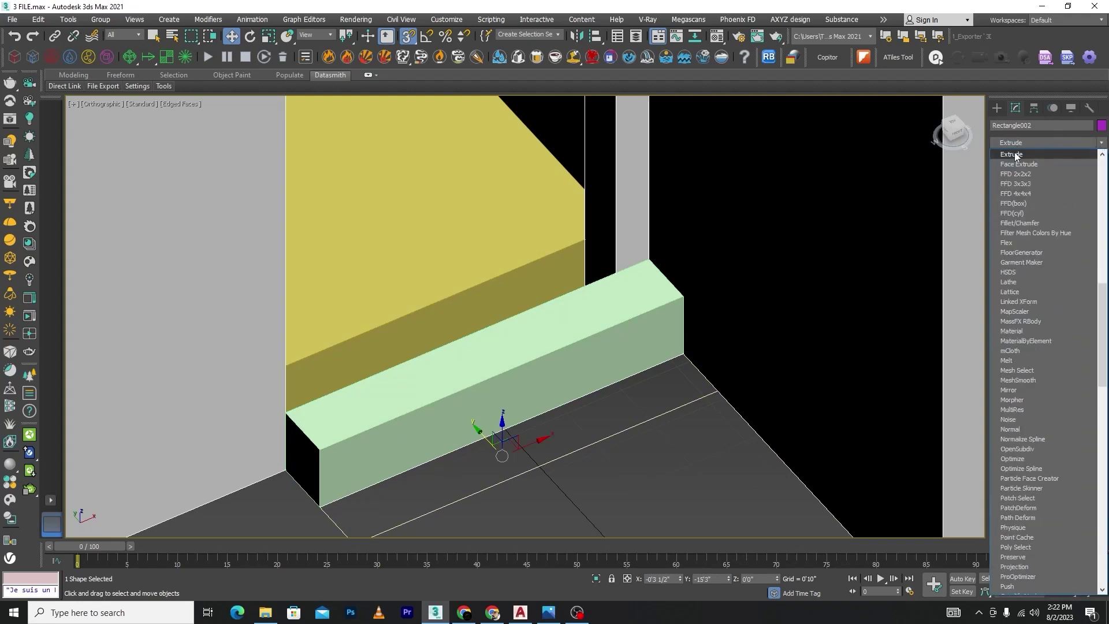
pyautogui.click(1018, 155)
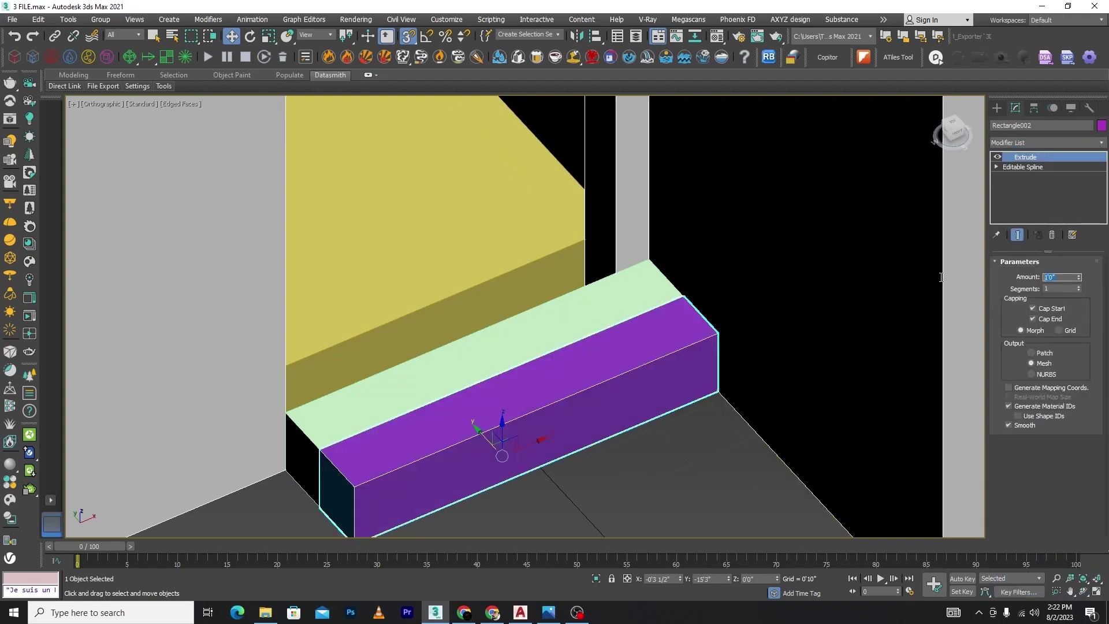
pyautogui.write('6')
pyautogui.press('Return')
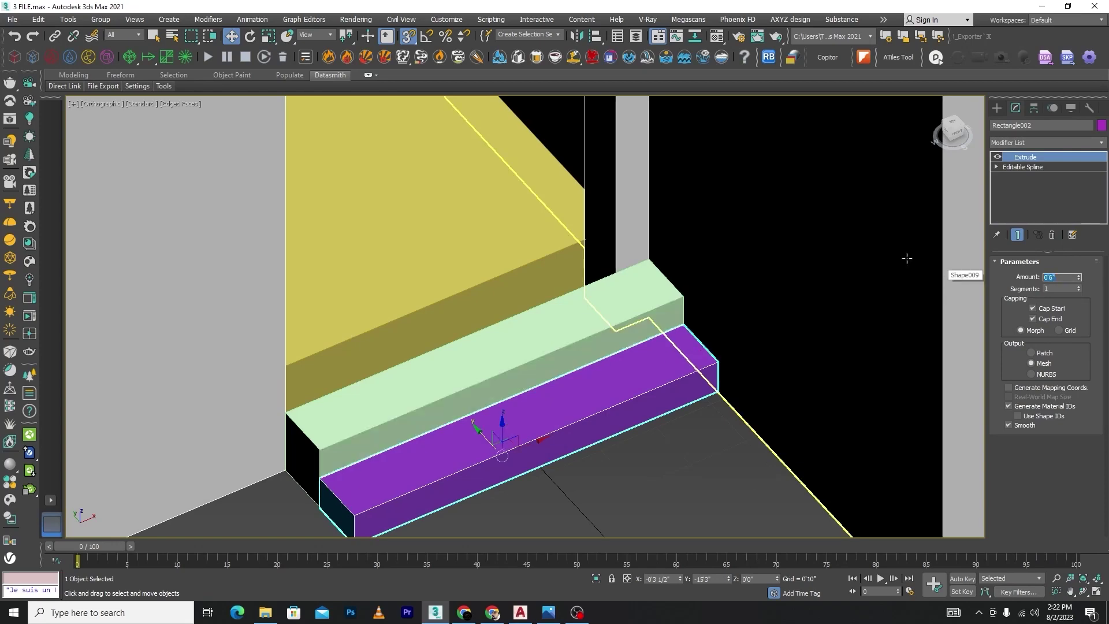
# Step: Select the upper entrance step together with the floor slab and isolate them
pyautogui.scroll(-5, 467, 254)
pyautogui.click(557, 361)
pyautogui.scroll(5, 445, 293)
pyautogui.click(430, 320)
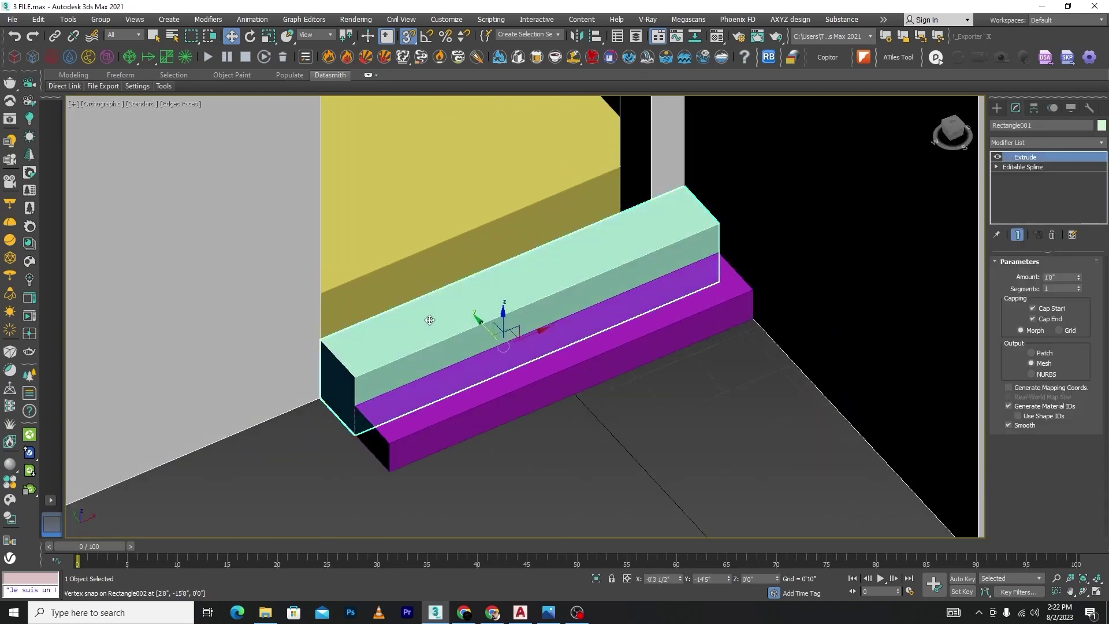
pyautogui.keyDown('ctrl'); pyautogui.click(447, 240); pyautogui.keyUp('ctrl')
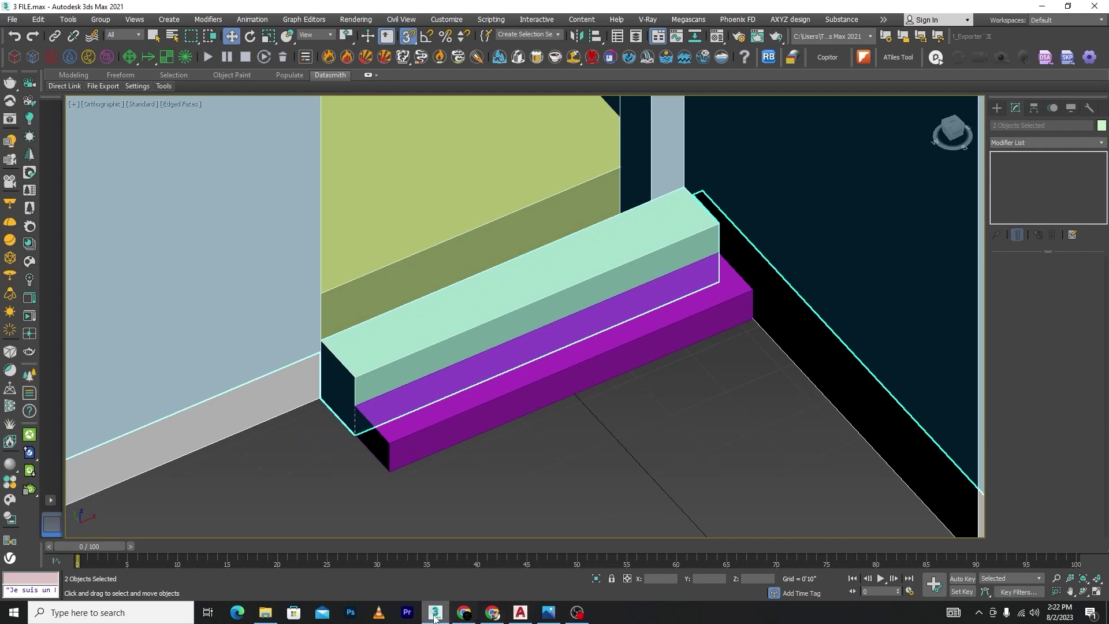
pyautogui.click(596, 578)
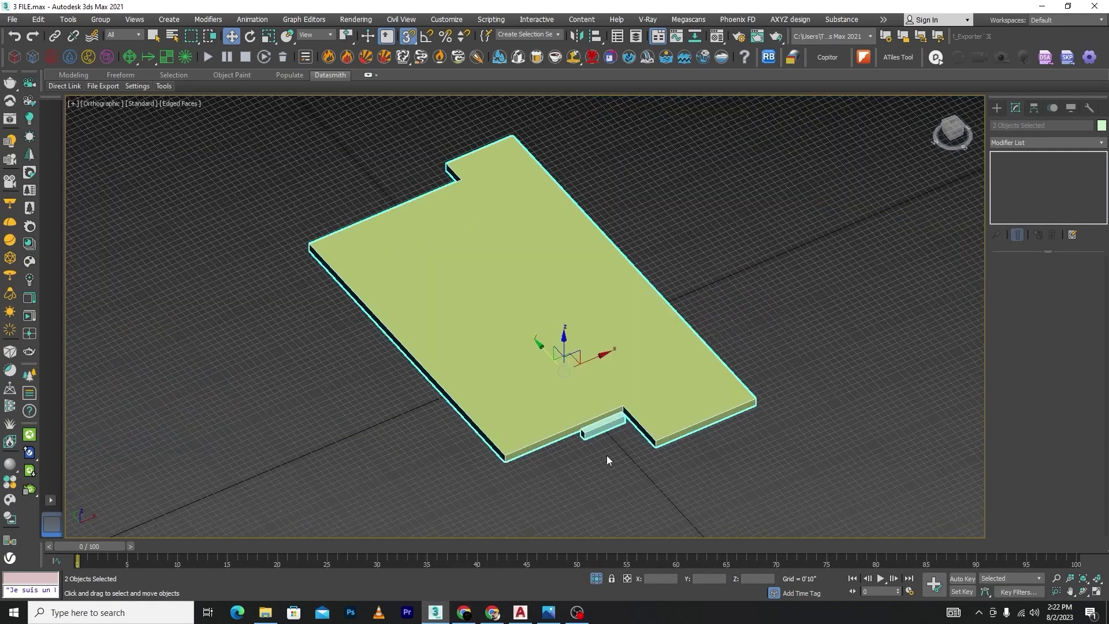
# Step: In the top view, move the upper step's two rear vertices to snap flush with the floor slab's edge and return to its Extrude level
pyautogui.press('t')
pyautogui.keyDown('alt'); pyautogui.click(646, 234); pyautogui.keyUp('alt')
pyautogui.scroll(10, 555, 347)
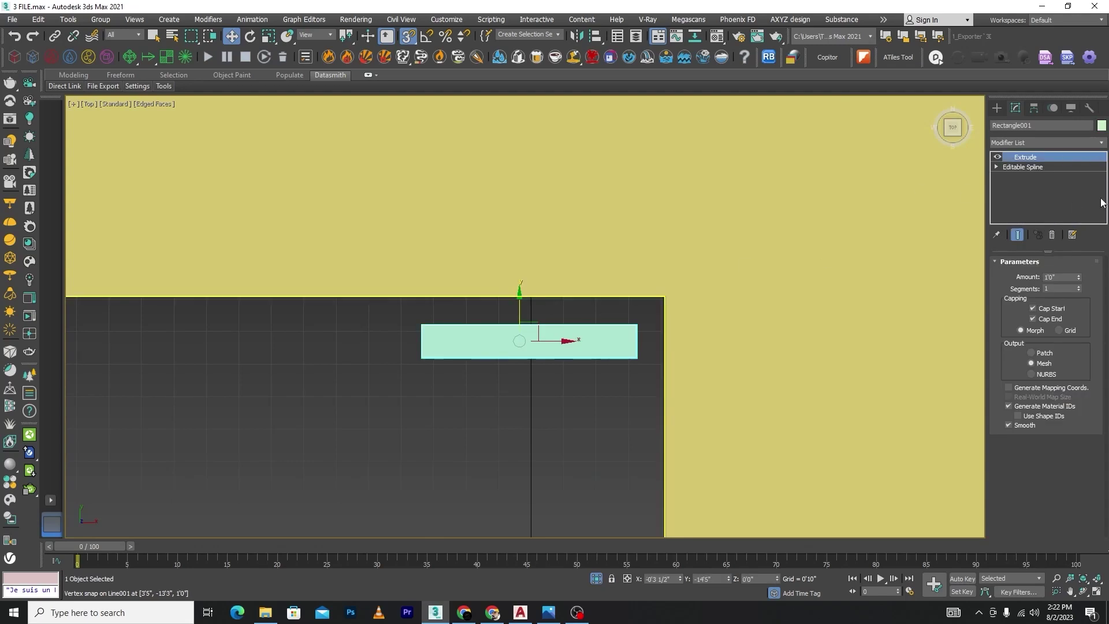
pyautogui.click(1024, 166)
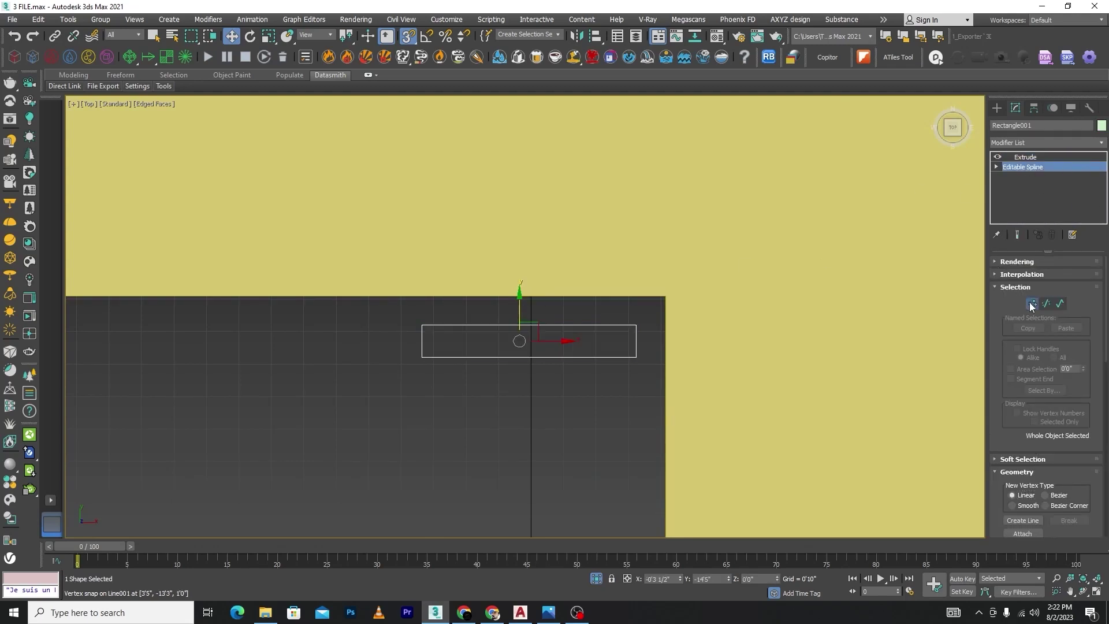
pyautogui.click(1032, 304)
pyautogui.click(638, 326)
pyautogui.moveTo(314, 344); pyautogui.dragTo(314, 345)
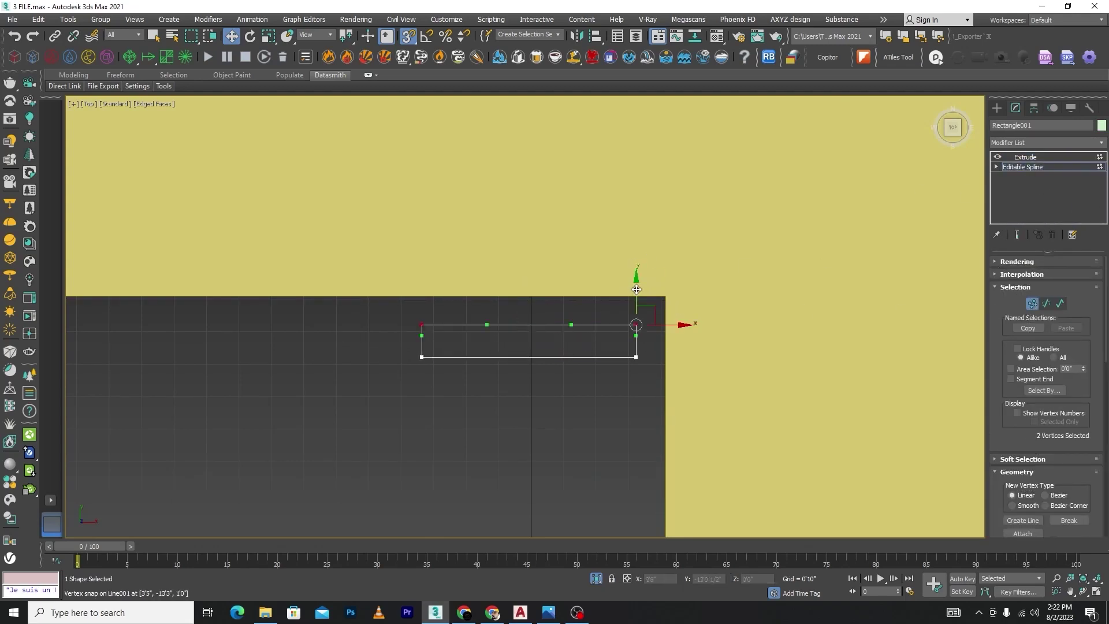
pyautogui.moveTo(637, 288); pyautogui.dragTo(666, 297)
pyautogui.click(1034, 167)
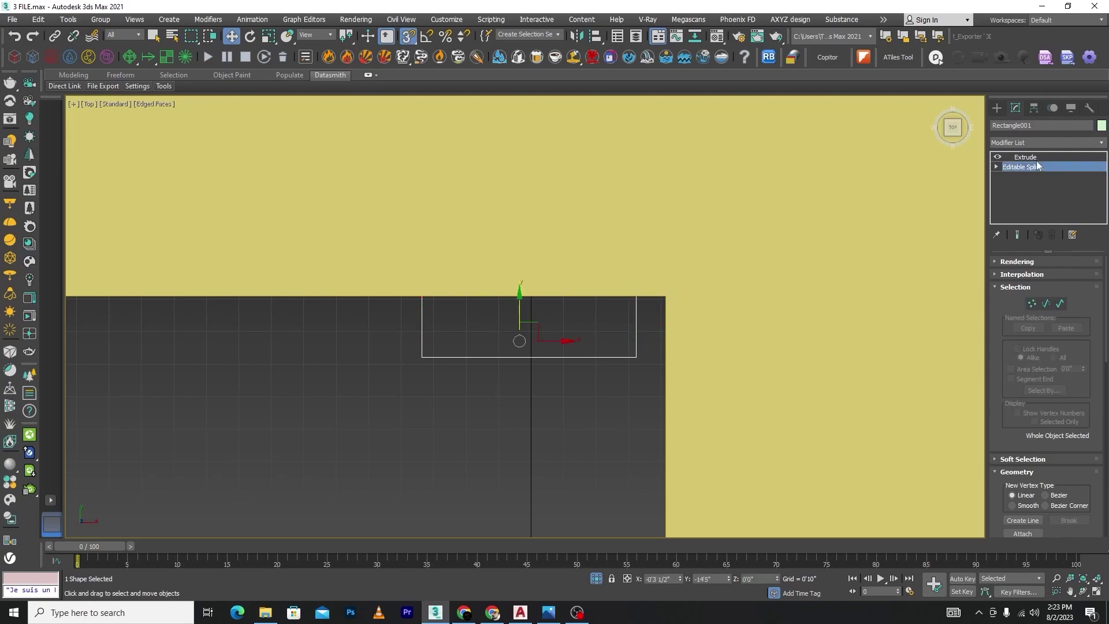
pyautogui.click(1024, 157)
pyautogui.press('F3')
pyautogui.scroll(-5, 552, 348)
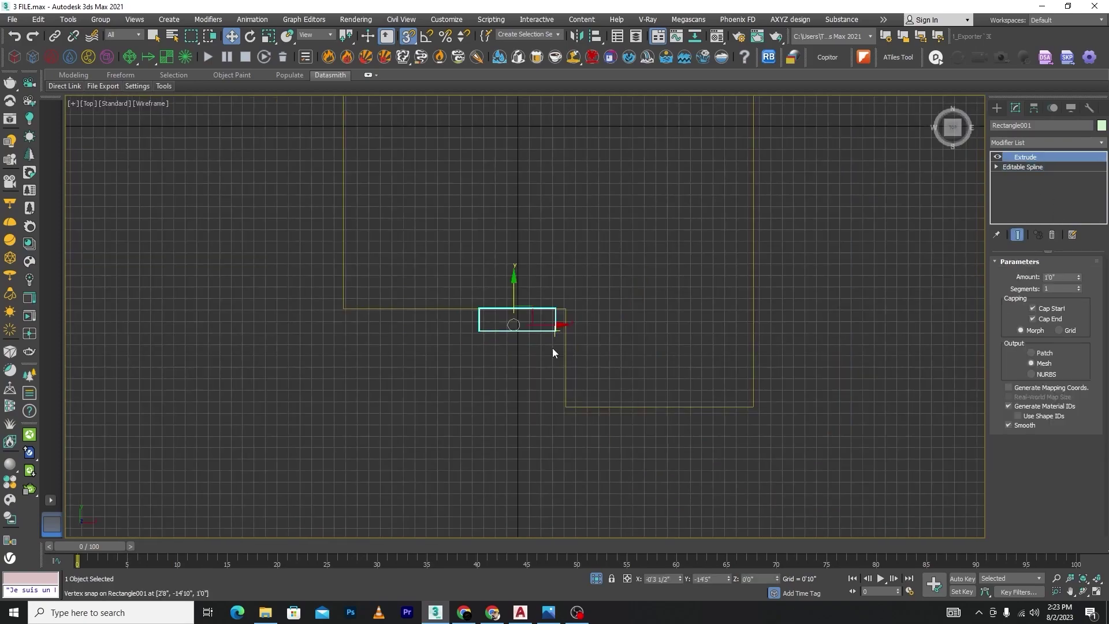
# Step: Exit isolation, select the upper and lower entrance steps together and isolate them
pyautogui.keyDown('alt'); pyautogui.moveTo(552, 348); pyautogui.dragTo(560, 491, button='middle'); pyautogui.keyUp('alt')
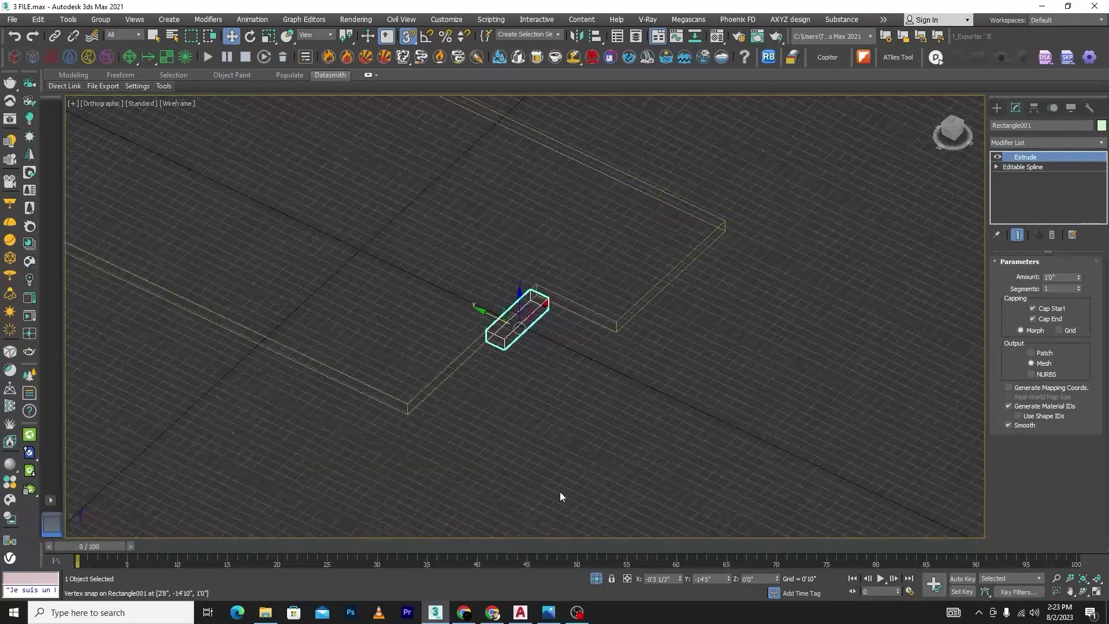
pyautogui.click(595, 579)
pyautogui.scroll(-4, 564, 417)
pyautogui.keyDown('alt'); pyautogui.moveTo(605, 426); pyautogui.dragTo(600, 407, button='middle'); pyautogui.keyUp('alt')
pyautogui.scroll(2, 470, 356)
pyautogui.keyDown('ctrl'); pyautogui.click(466, 401); pyautogui.keyUp('ctrl')
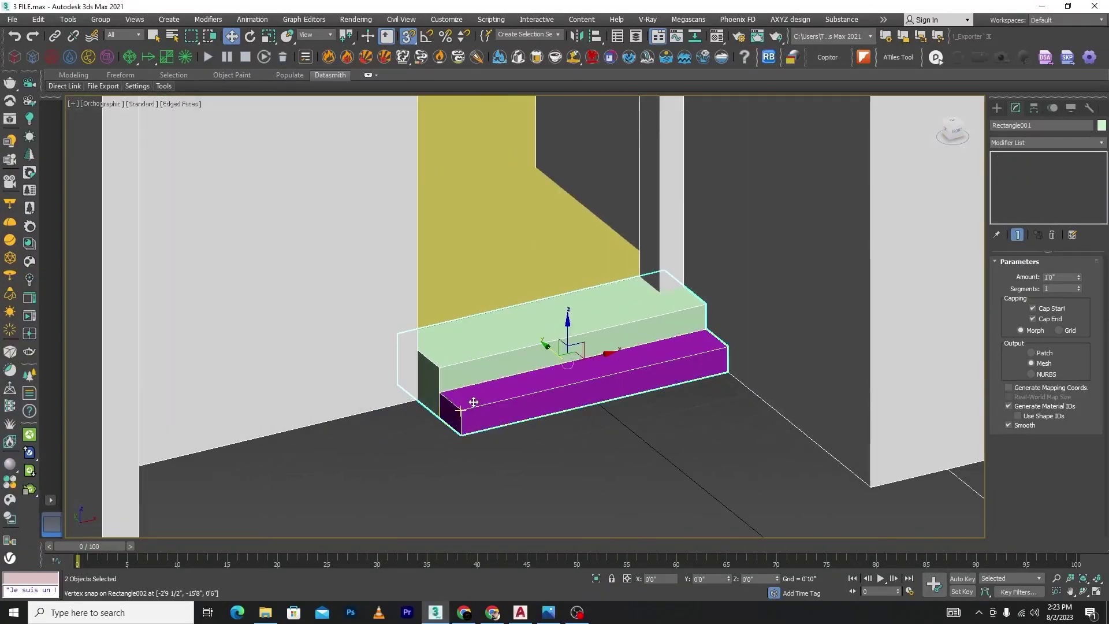
pyautogui.click(595, 579)
pyautogui.click(688, 465)
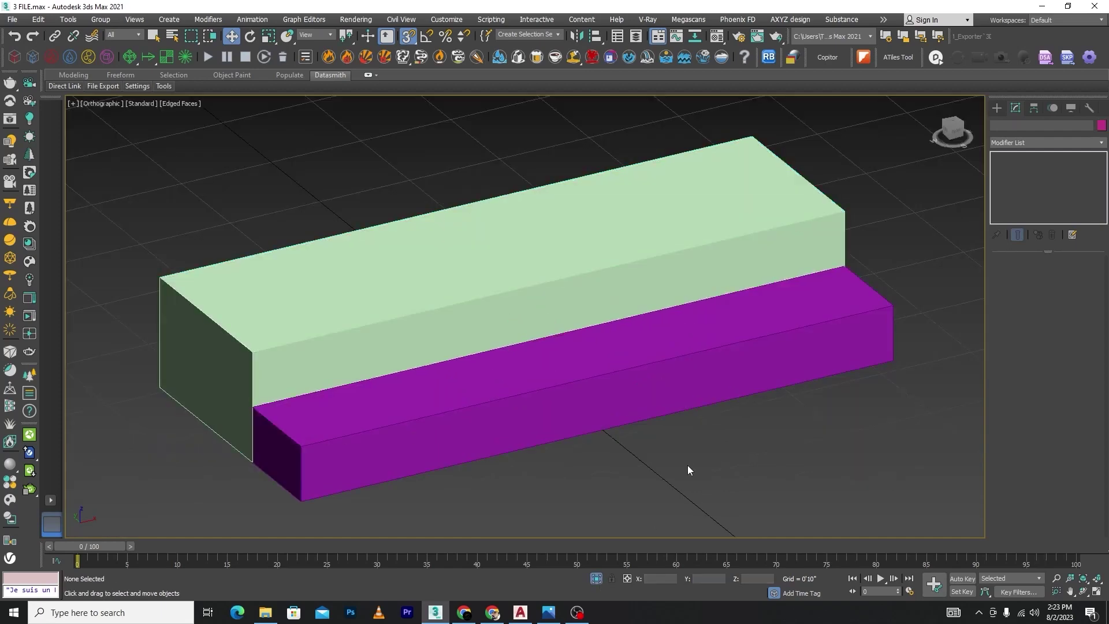
# Step: Convert both entrance steps to Editable Poly objects
pyautogui.press('l')
pyautogui.scroll(8, 674, 428)
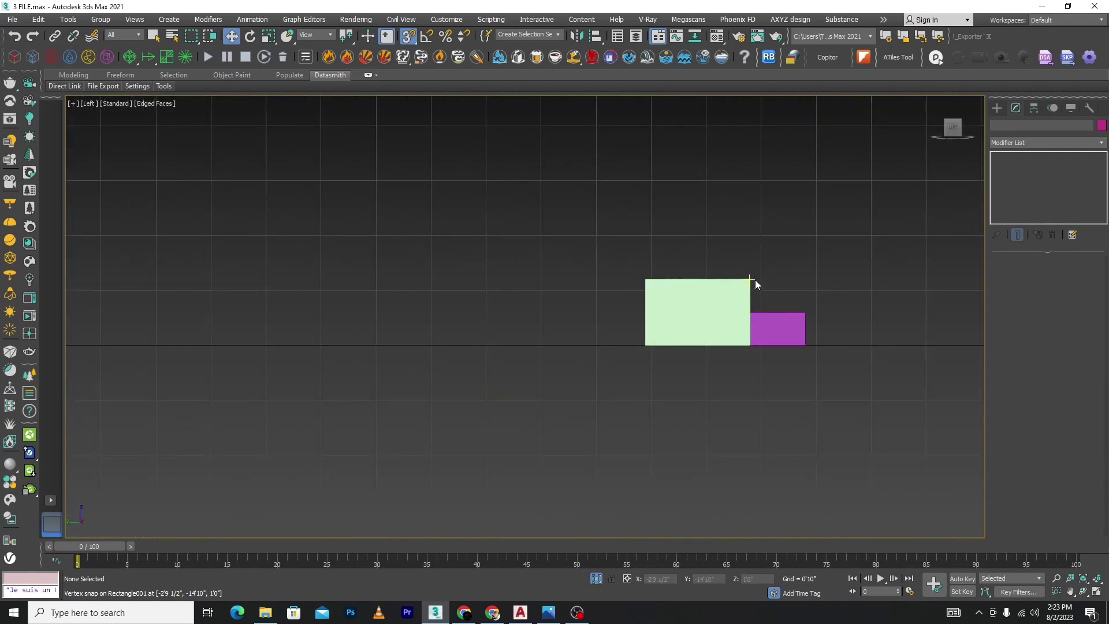
pyautogui.moveTo(834, 305); pyautogui.dragTo(743, 314, button='middle')
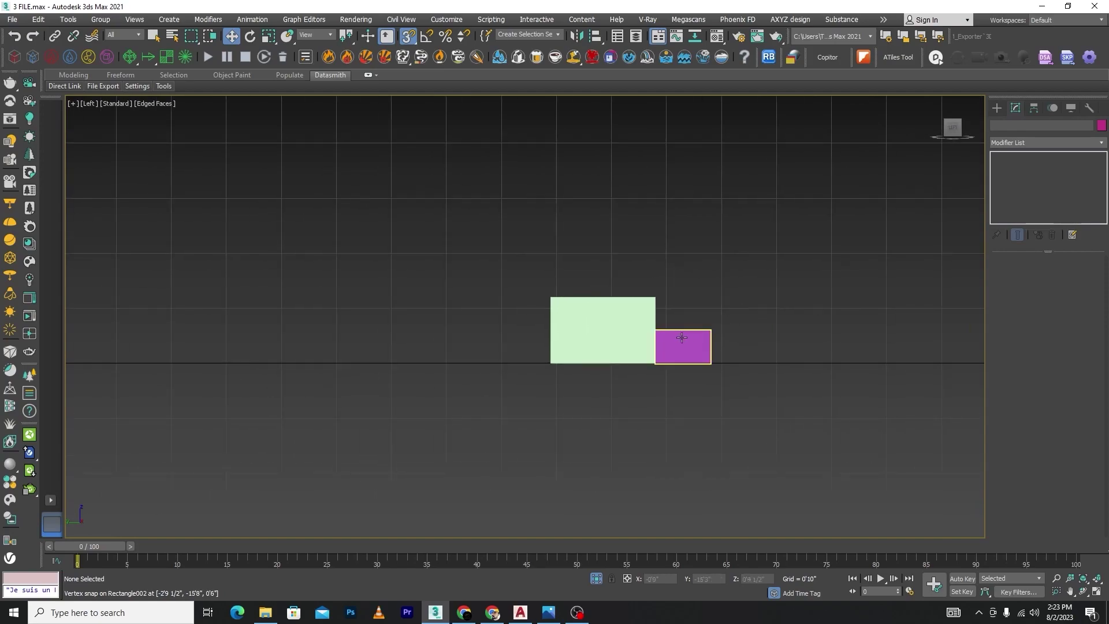
pyautogui.scroll(-2, 740, 354)
pyautogui.keyDown('alt'); pyautogui.moveTo(740, 353); pyautogui.dragTo(665, 324, button='middle'); pyautogui.keyUp('alt')
pyautogui.moveTo(636, 267); pyautogui.dragTo(517, 411)
pyautogui.scroll(4, 517, 412)
pyautogui.rightClick(523, 354)
pyautogui.moveTo(539, 480)
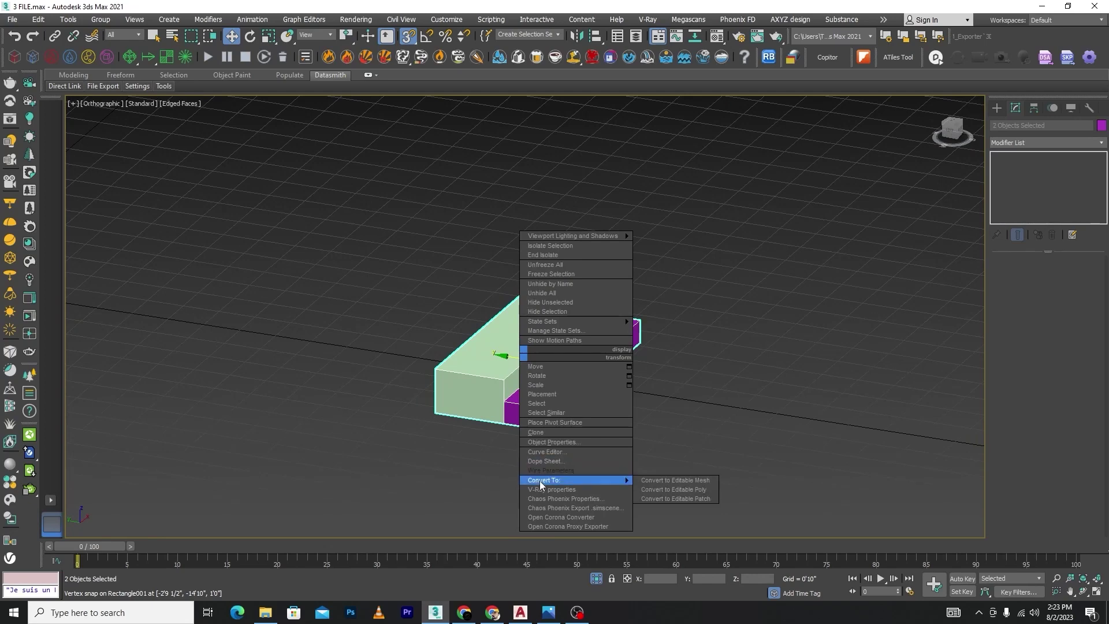
pyautogui.click(709, 491)
pyautogui.click(817, 432)
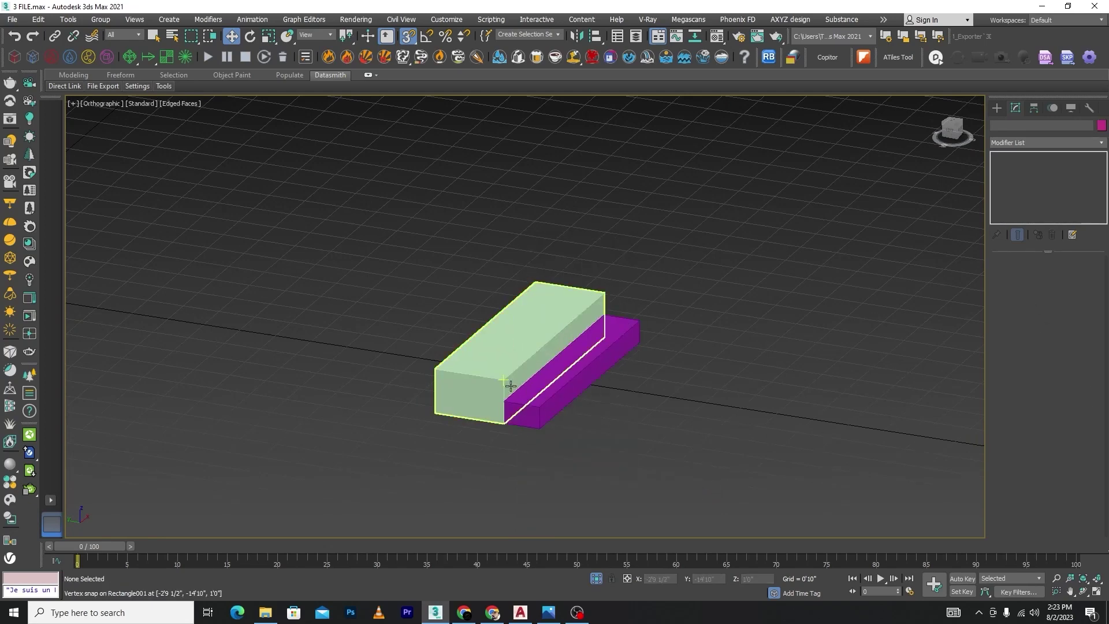
# Step: Attach the upper entrance step to the lower one so both form a single Editable Poly
pyautogui.click(510, 385)
pyautogui.click(540, 408)
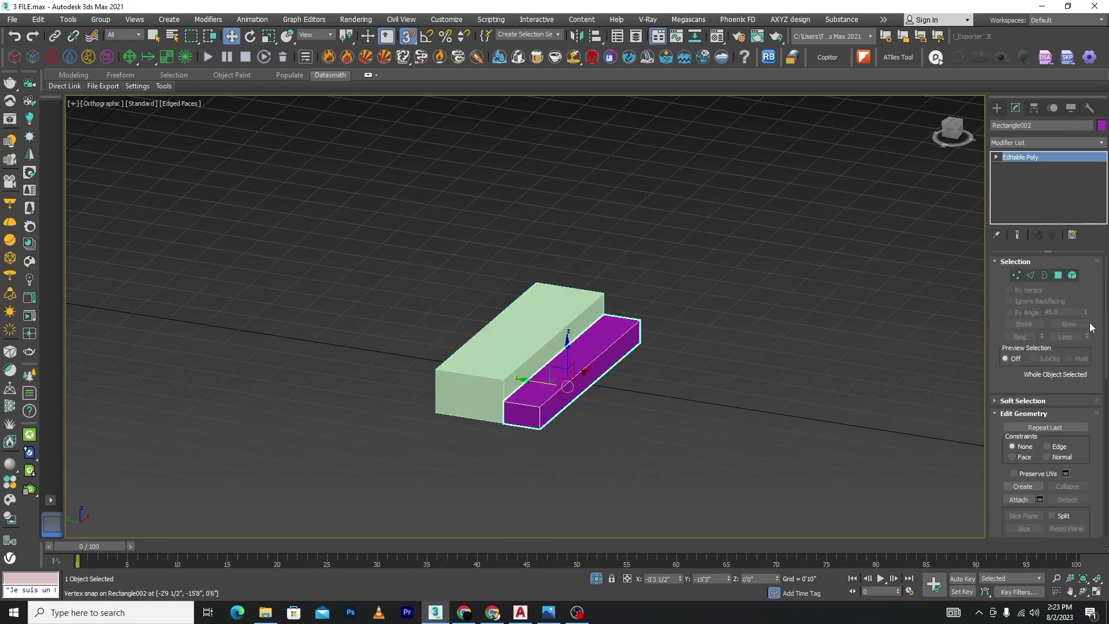
pyautogui.click(1017, 500)
pyautogui.click(502, 384)
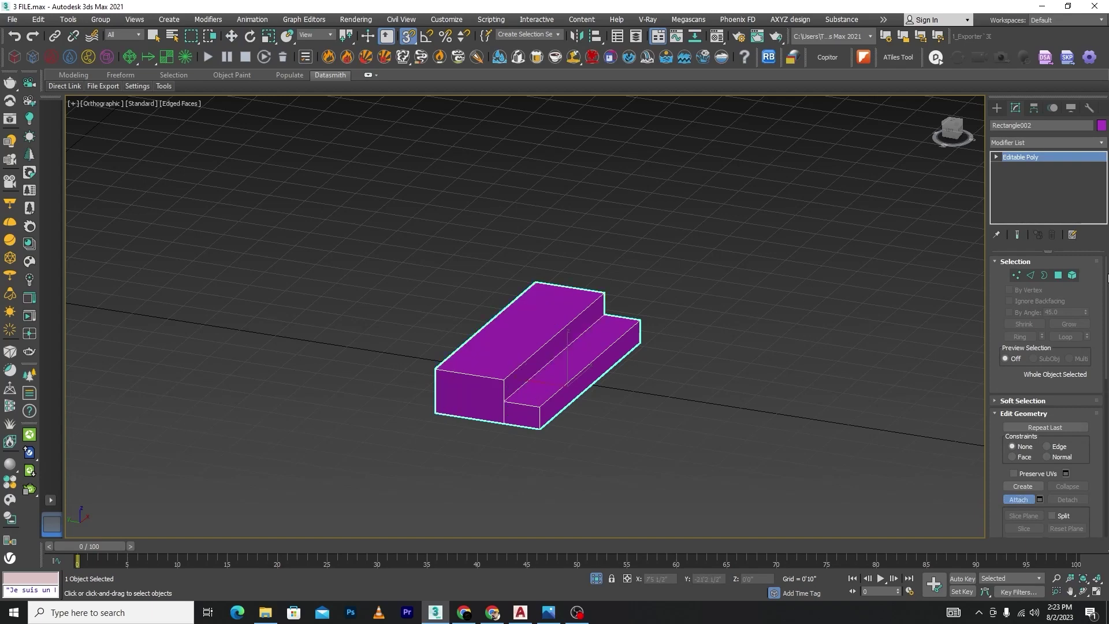
# Step: Extrude the top polygons of both steps upward by 0'1" to form the tread slabs
pyautogui.click(1059, 276)
pyautogui.press('w')
pyautogui.scroll(5, 475, 339)
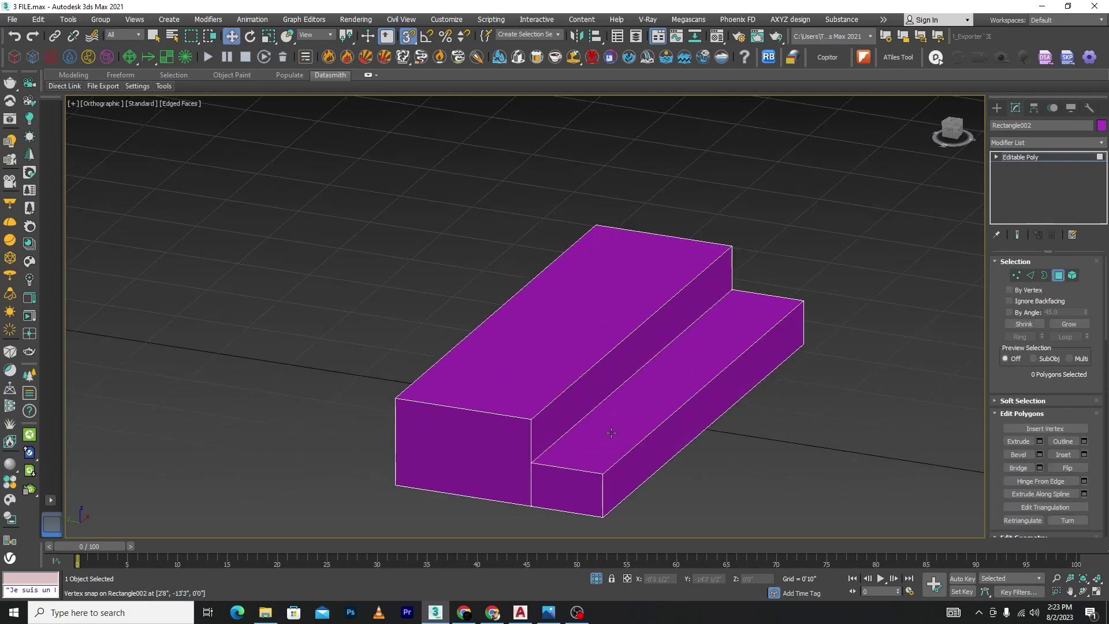
pyautogui.click(613, 433)
pyautogui.keyDown('ctrl'); pyautogui.click(587, 314); pyautogui.keyUp('ctrl')
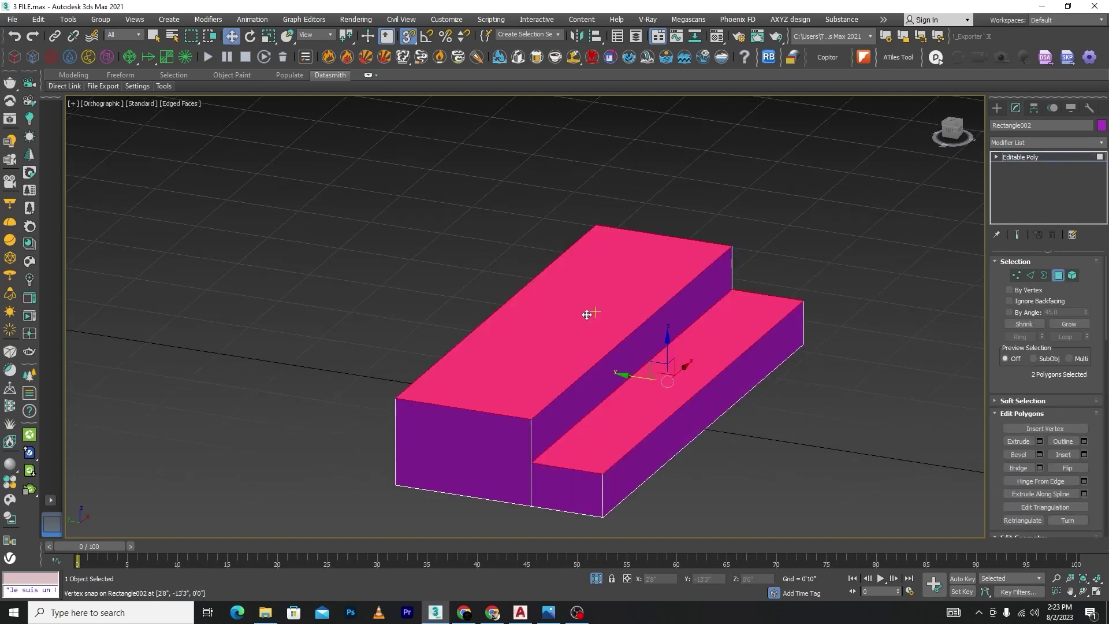
pyautogui.click(1041, 441)
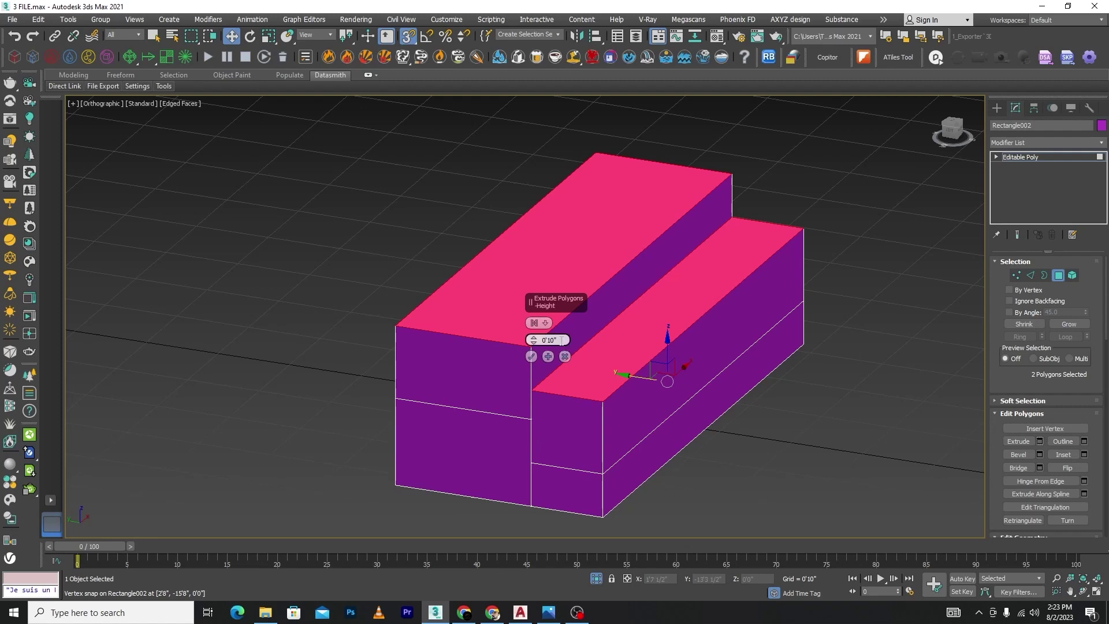
pyautogui.write('1')
pyautogui.press('Return')
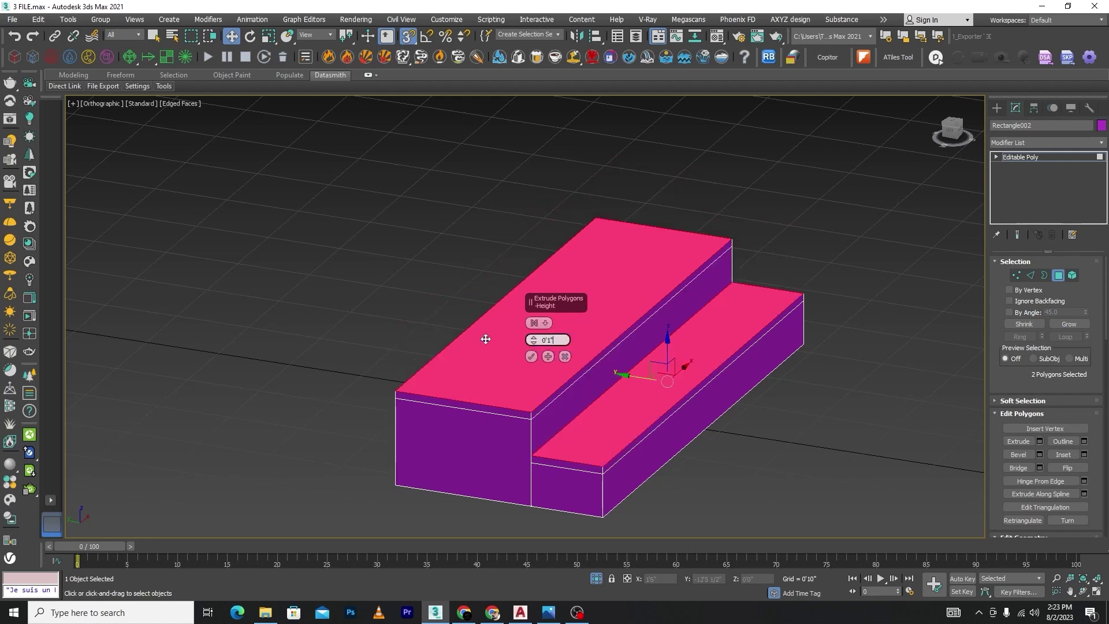
pyautogui.click(532, 357)
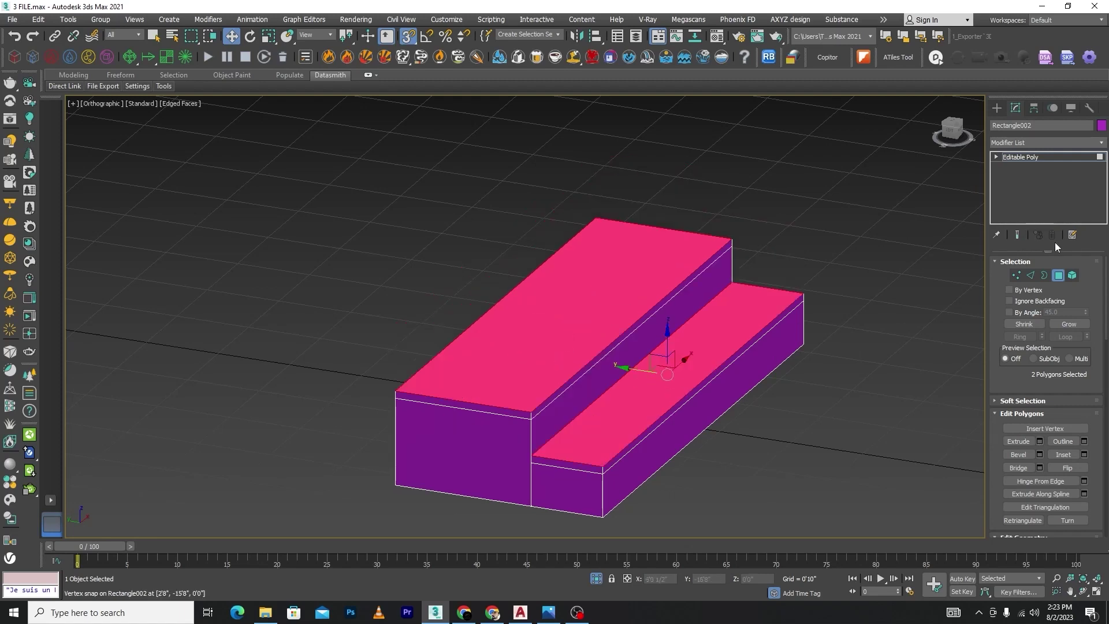
# Step: Extrude the narrow front polygons of both tread slabs outward by 0'1" to create overhanging nosings
pyautogui.scroll(5, 610, 482)
pyautogui.click(621, 439)
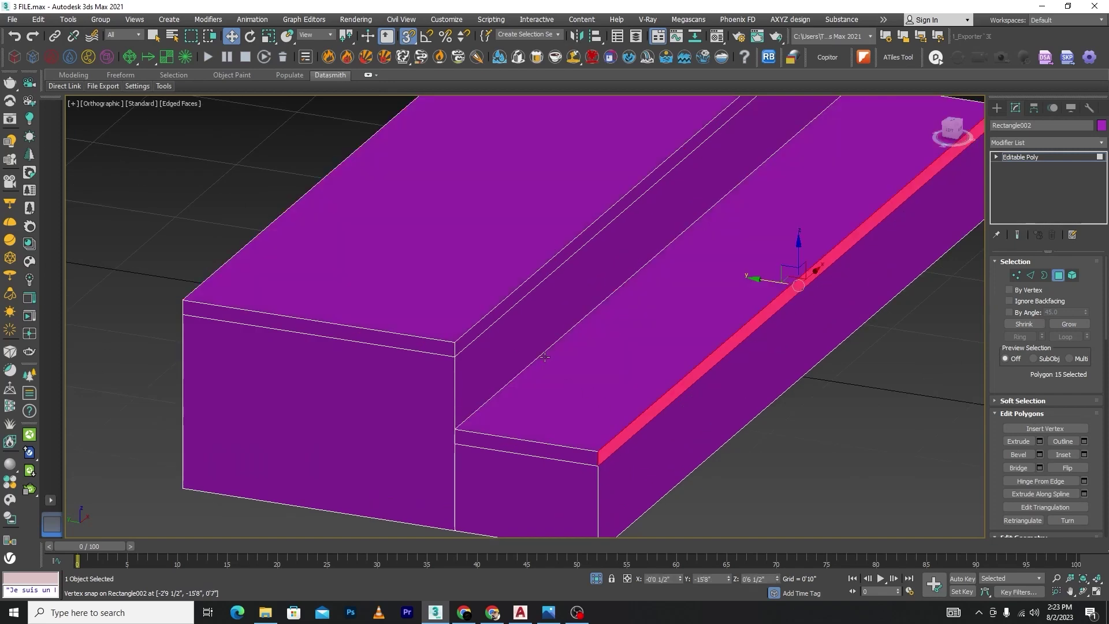
pyautogui.keyDown('ctrl'); pyautogui.click(485, 325); pyautogui.keyUp('ctrl')
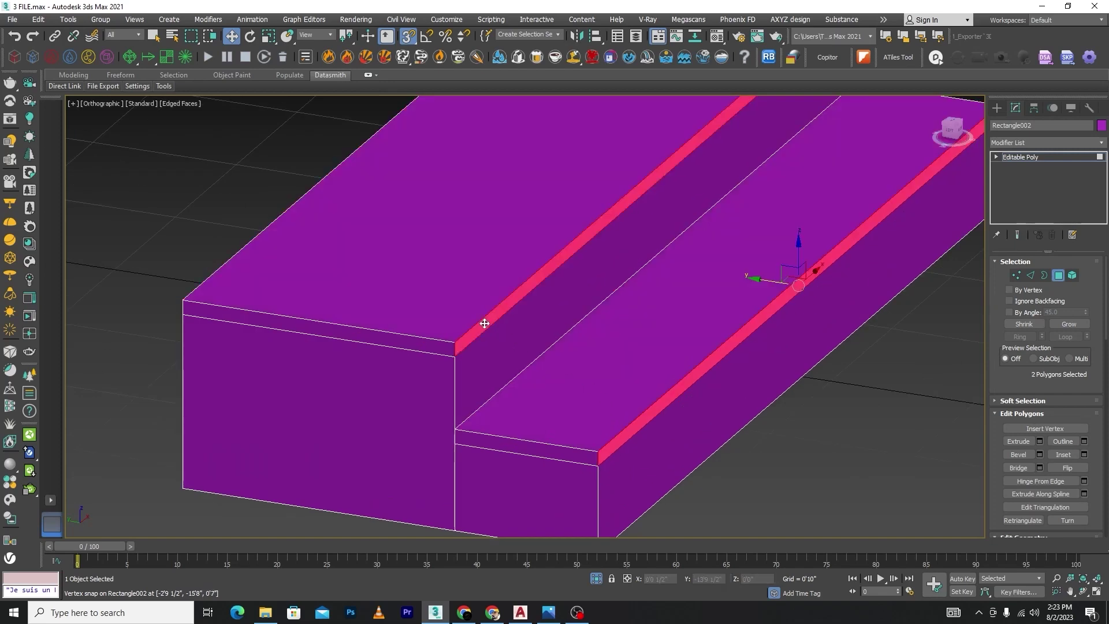
pyautogui.click(1040, 441)
pyautogui.click(531, 358)
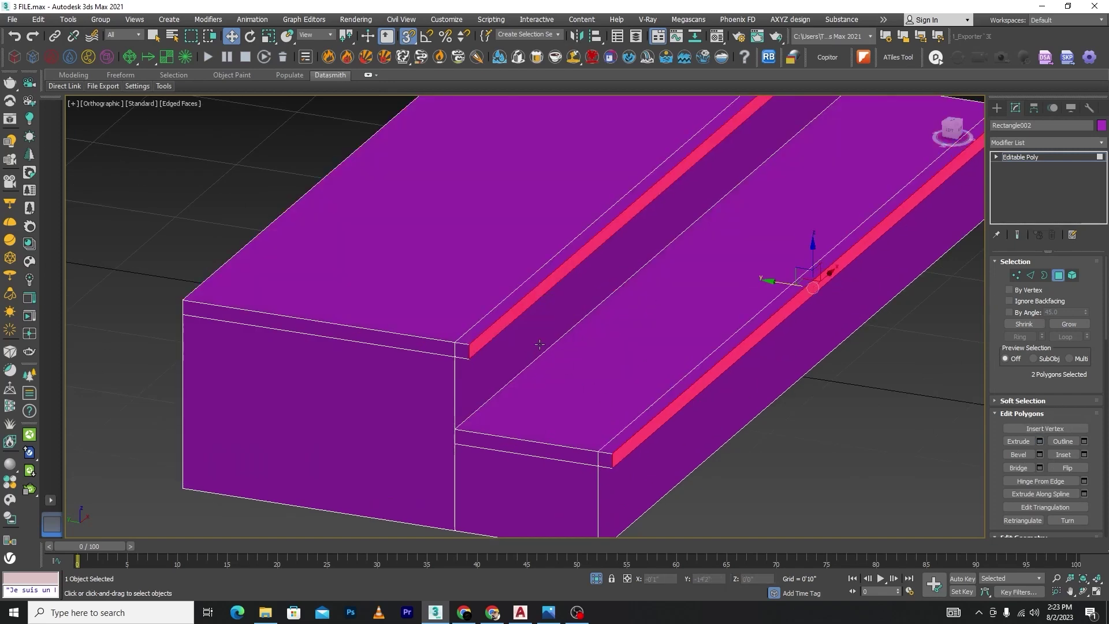
pyautogui.scroll(-5, 727, 405)
pyautogui.click(727, 405)
# Step: Chamfer the top front edges of both nosings with an amount of 0'0 1/2" and 11 segments
pyautogui.press('l')
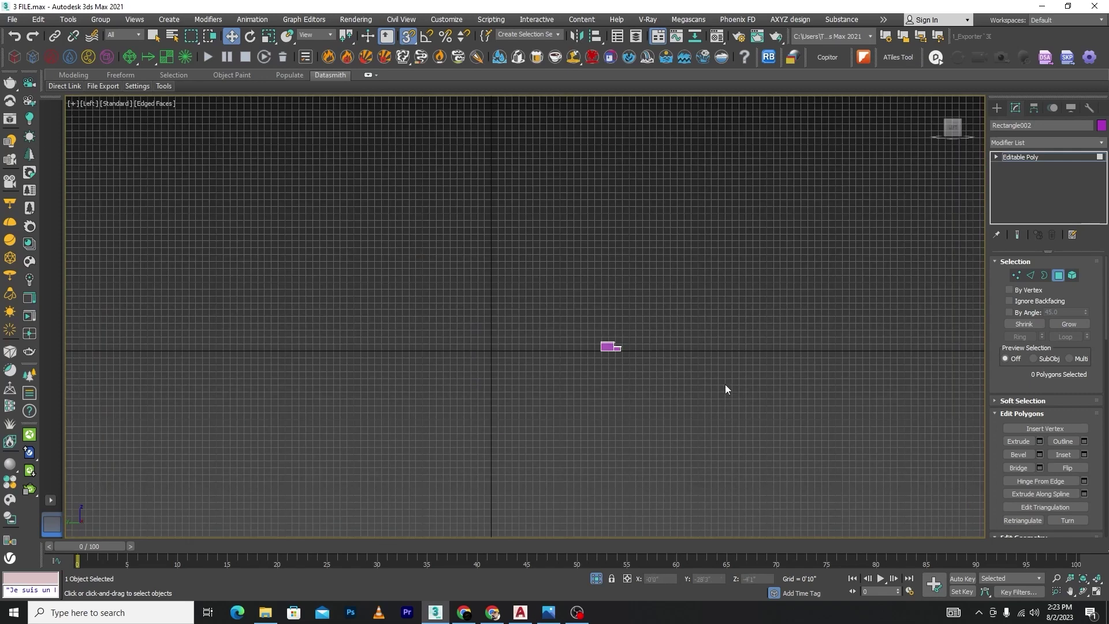
pyautogui.scroll(10, 723, 381)
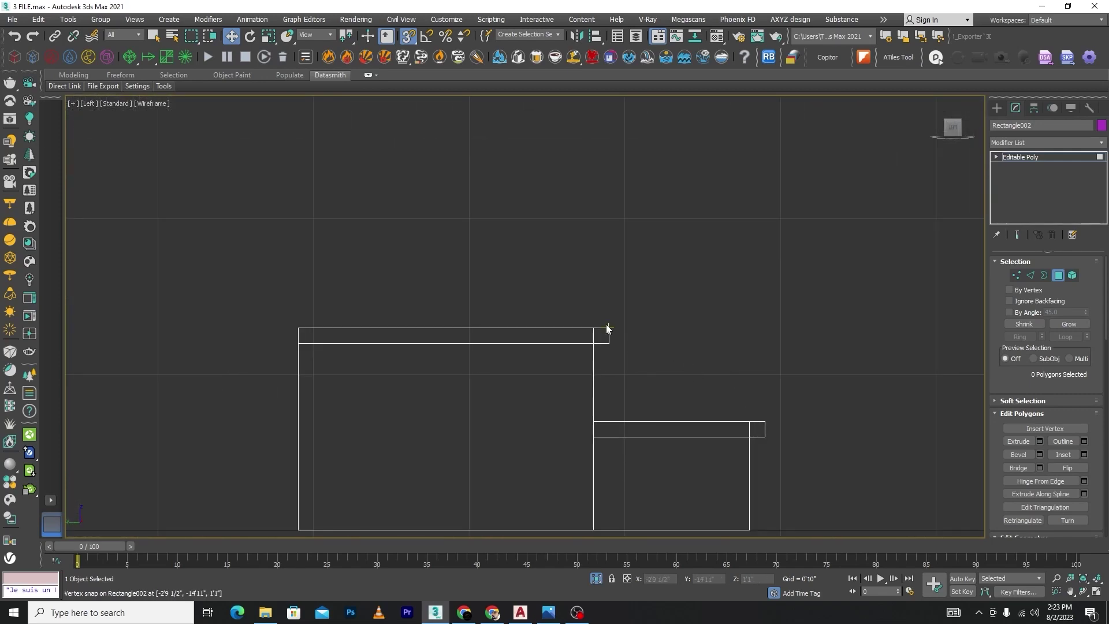
pyautogui.scroll(-3, 675, 284)
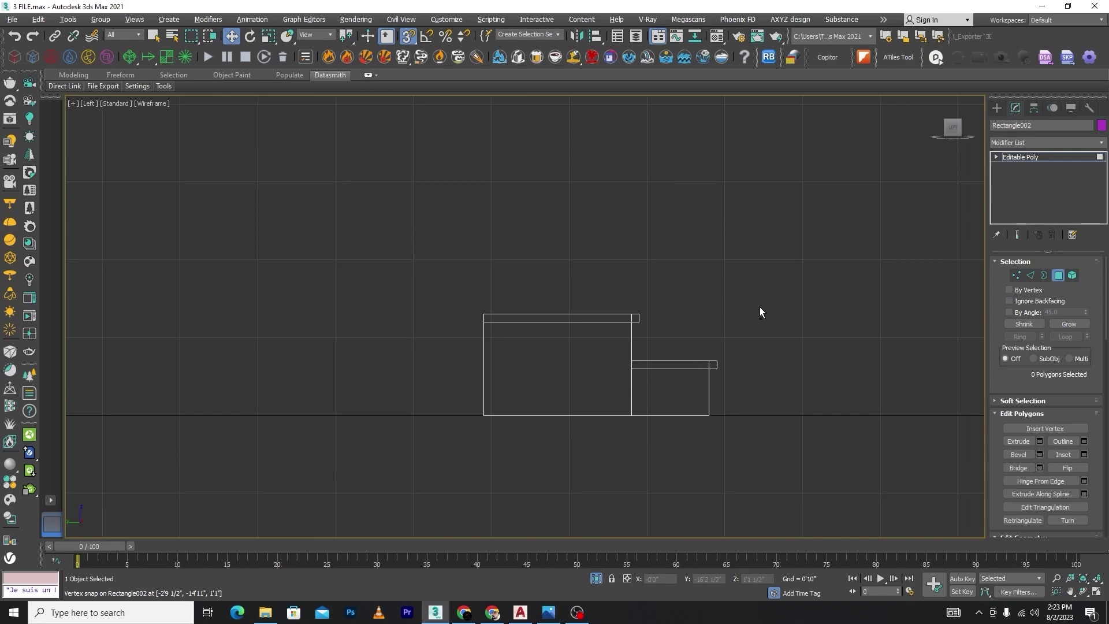
pyautogui.keyDown('alt'); pyautogui.moveTo(760, 308); pyautogui.dragTo(612, 381, button='middle'); pyautogui.keyUp('alt')
pyautogui.press('F3')
pyautogui.scroll(3, 605, 387)
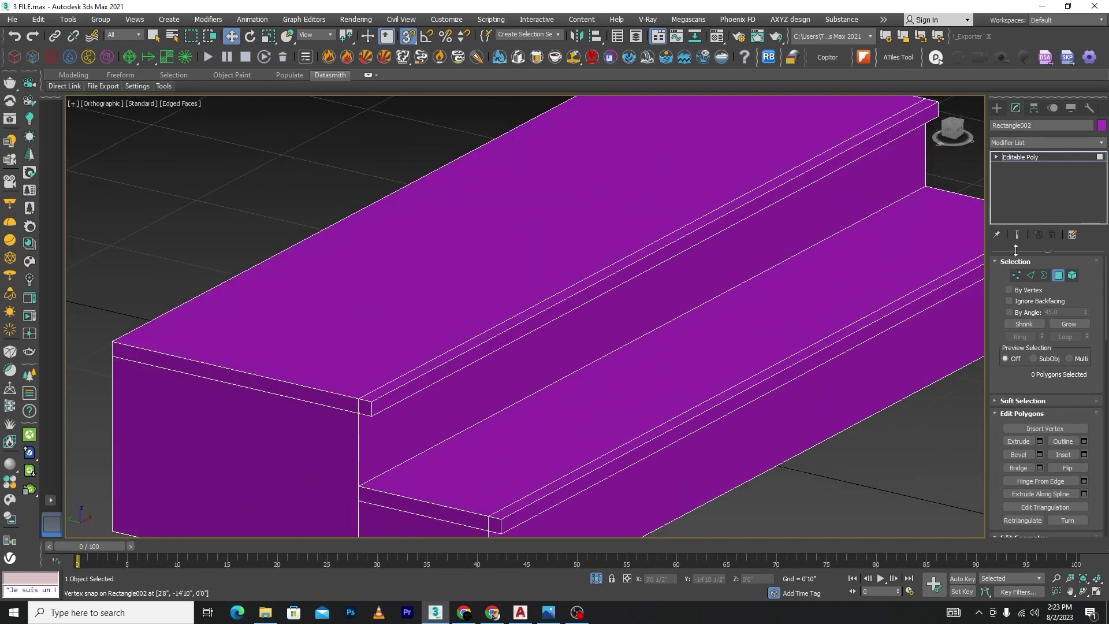
pyautogui.click(1031, 275)
pyautogui.scroll(2, 618, 262)
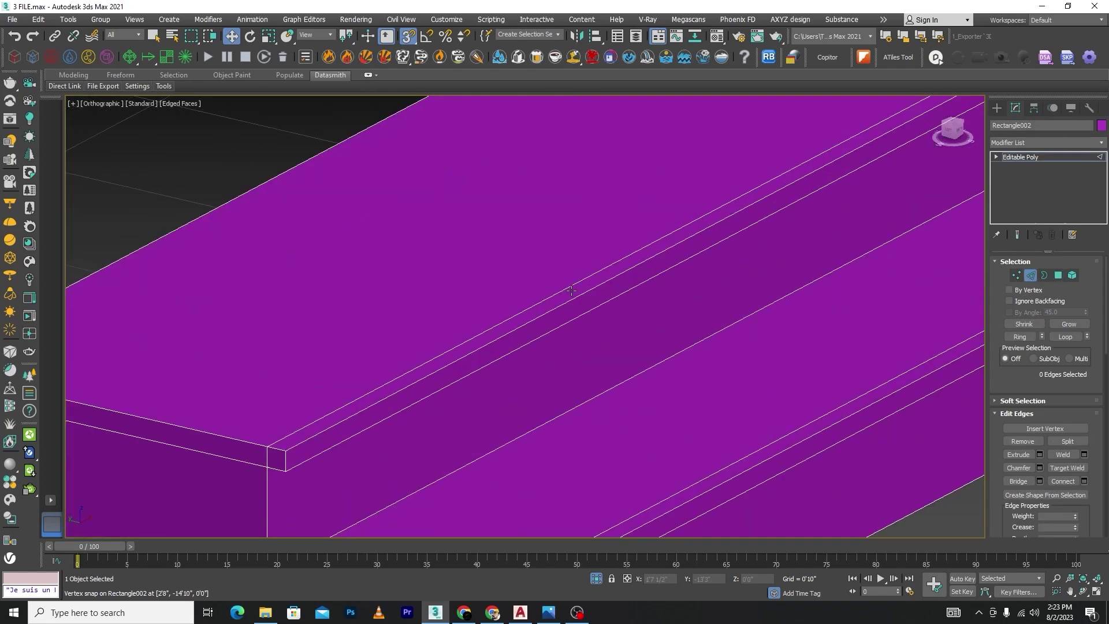
pyautogui.click(567, 301)
pyautogui.scroll(-2, 537, 292)
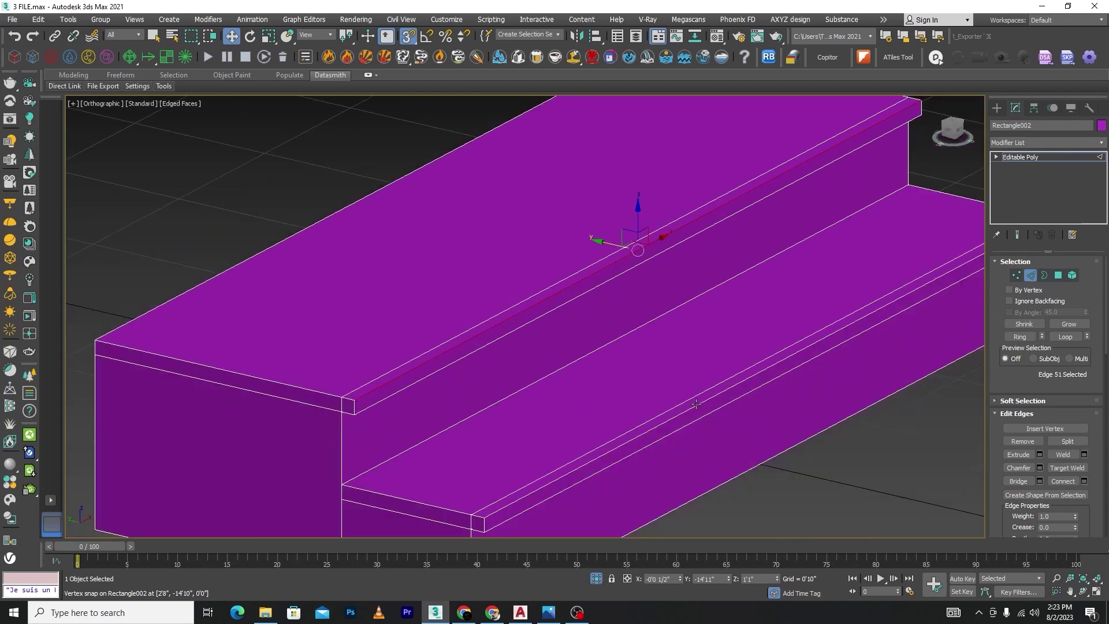
pyautogui.keyDown('ctrl'); pyautogui.click(696, 404); pyautogui.keyUp('ctrl')
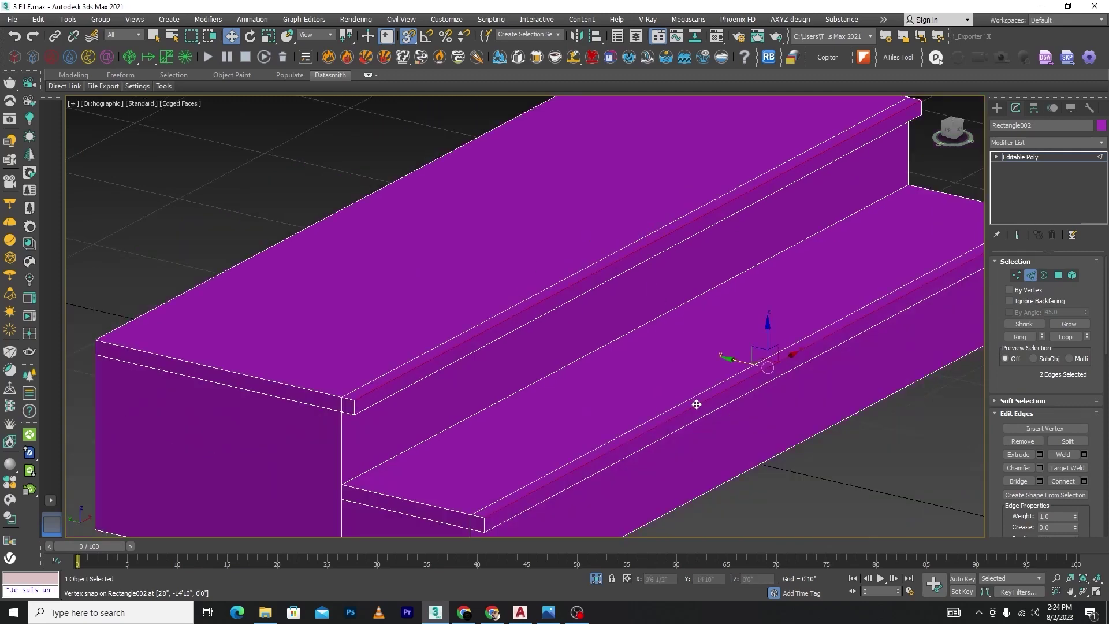
pyautogui.click(1040, 469)
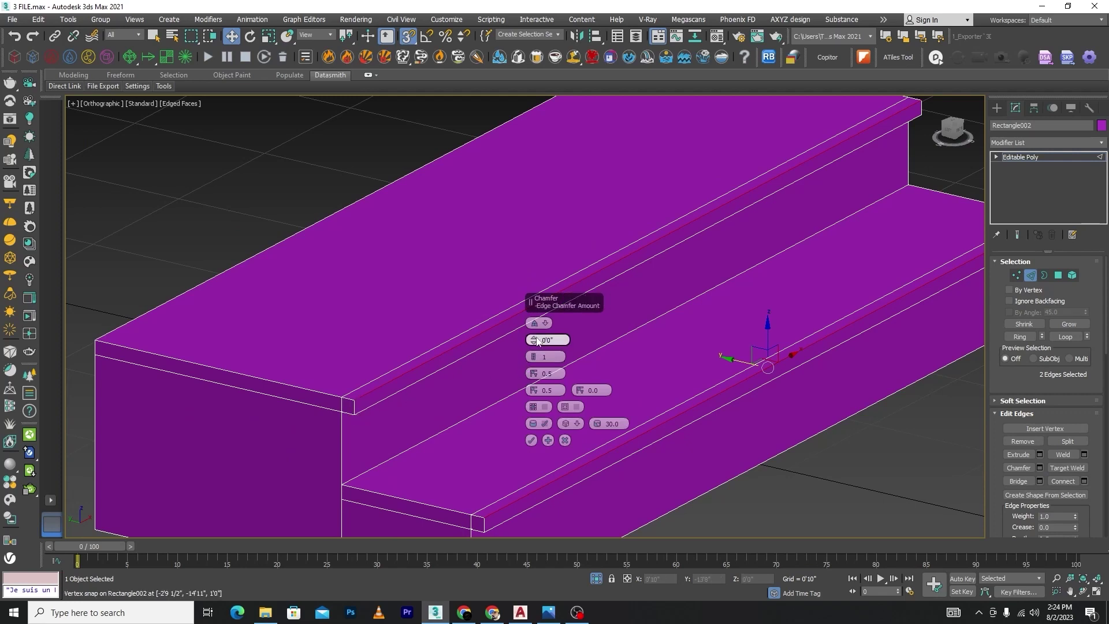
pyautogui.moveTo(535, 341); pyautogui.dragTo(534, 326)
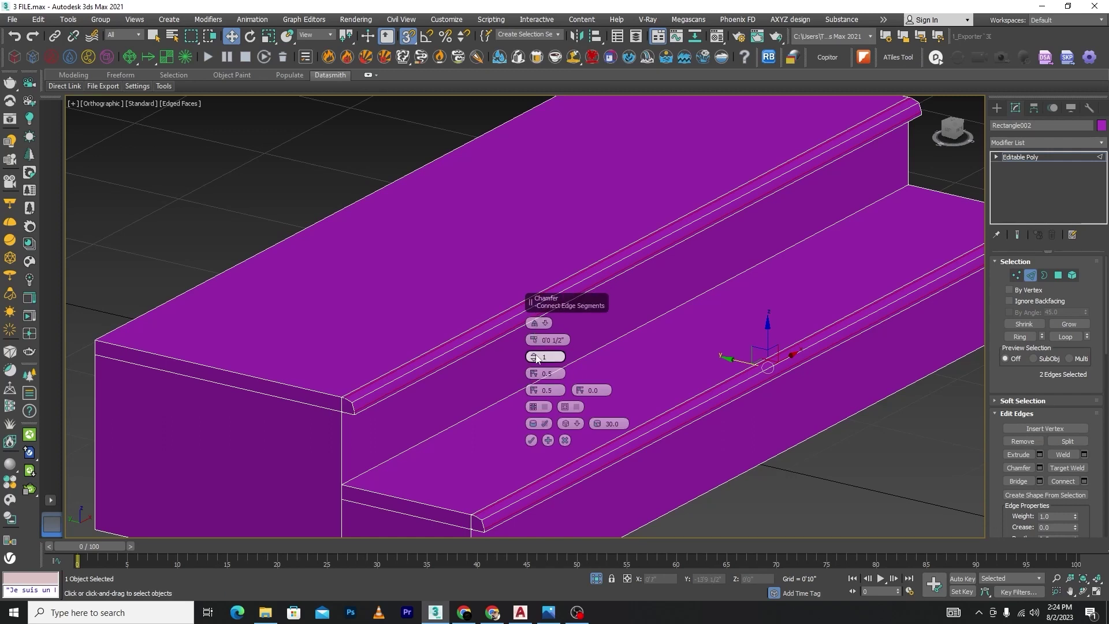
pyautogui.moveTo(536, 356); pyautogui.dragTo(536, 341)
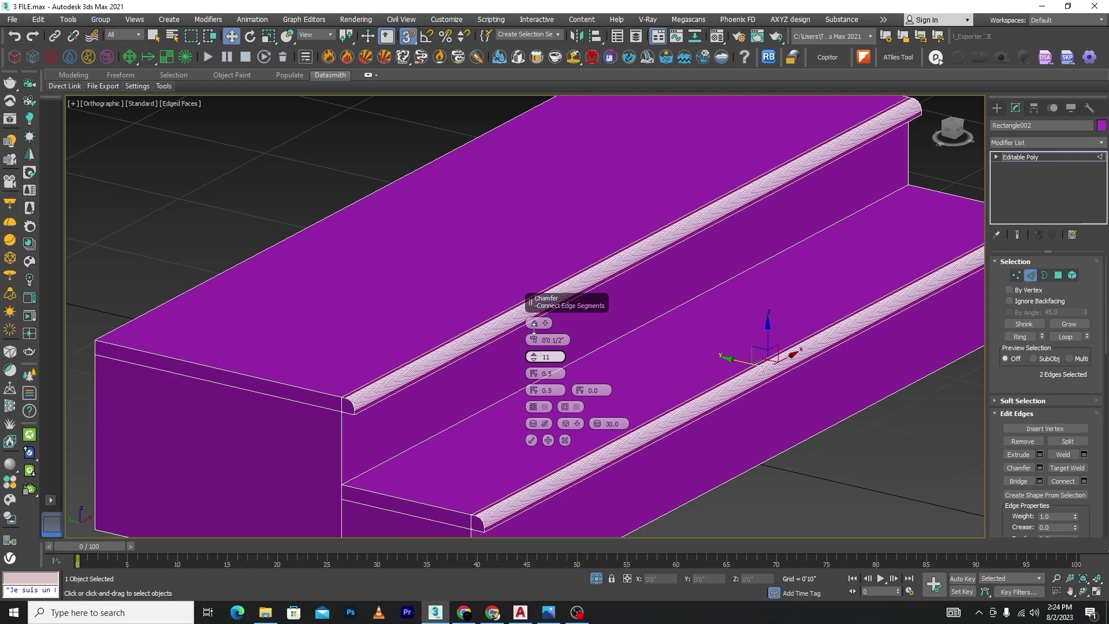
pyautogui.click(531, 440)
# Step: Exit isolation to show the whole house, leave the steps' edge level and clear the selection
pyautogui.press('l')
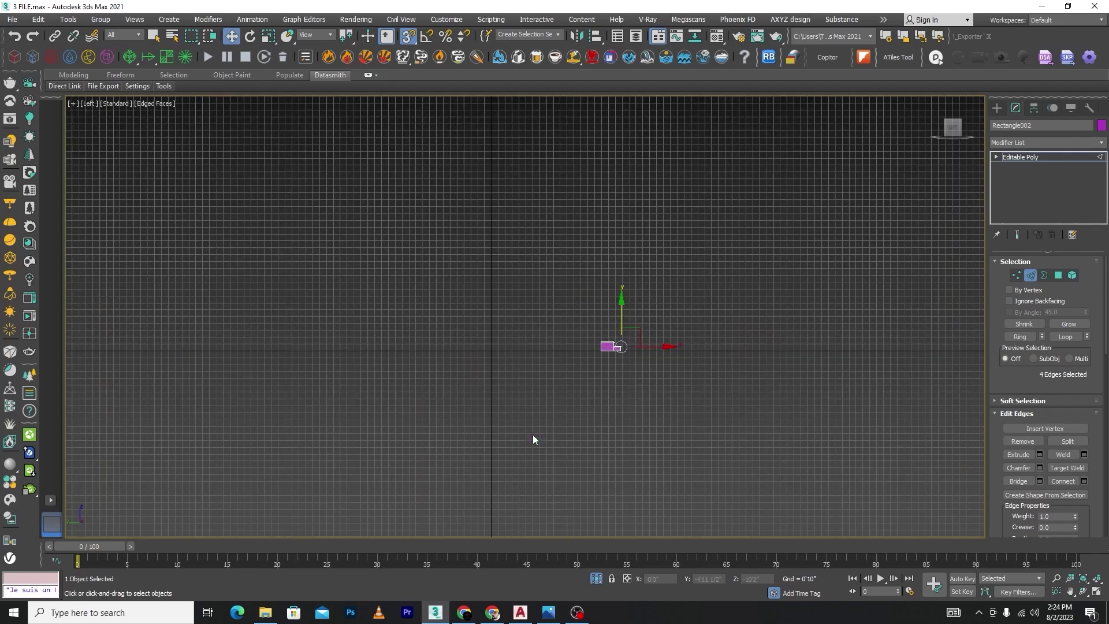
pyautogui.scroll(6, 529, 343)
pyautogui.scroll(6, 353, 408)
pyautogui.scroll(4, 226, 465)
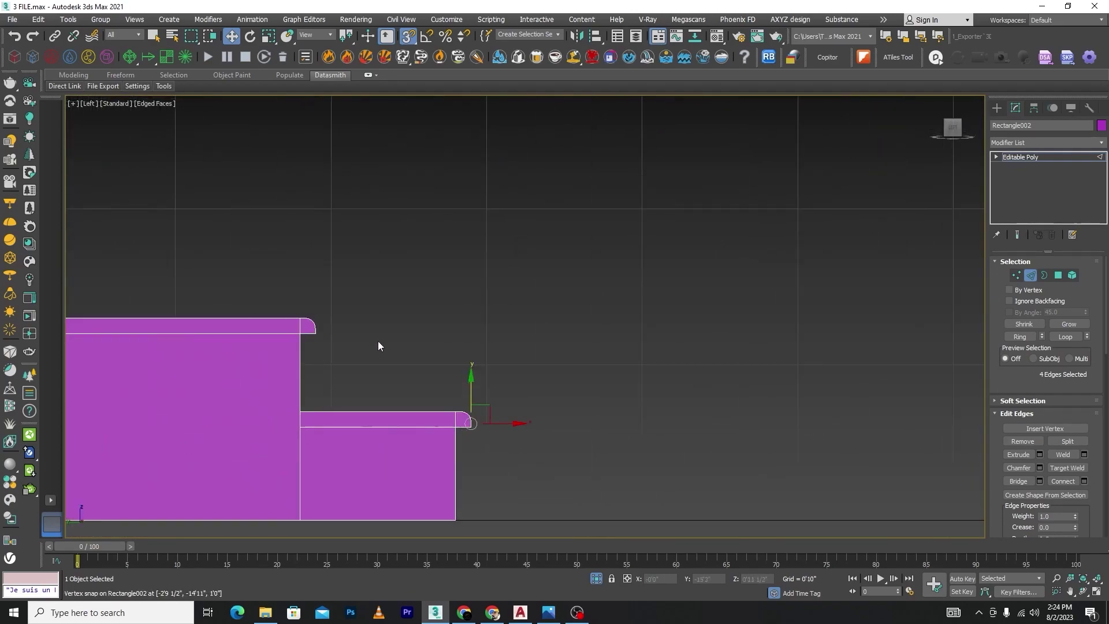
pyautogui.keyDown('alt'); pyautogui.moveTo(591, 580); pyautogui.dragTo(589, 362, button='middle'); pyautogui.keyUp('alt')
pyautogui.scroll(-5, 549, 391)
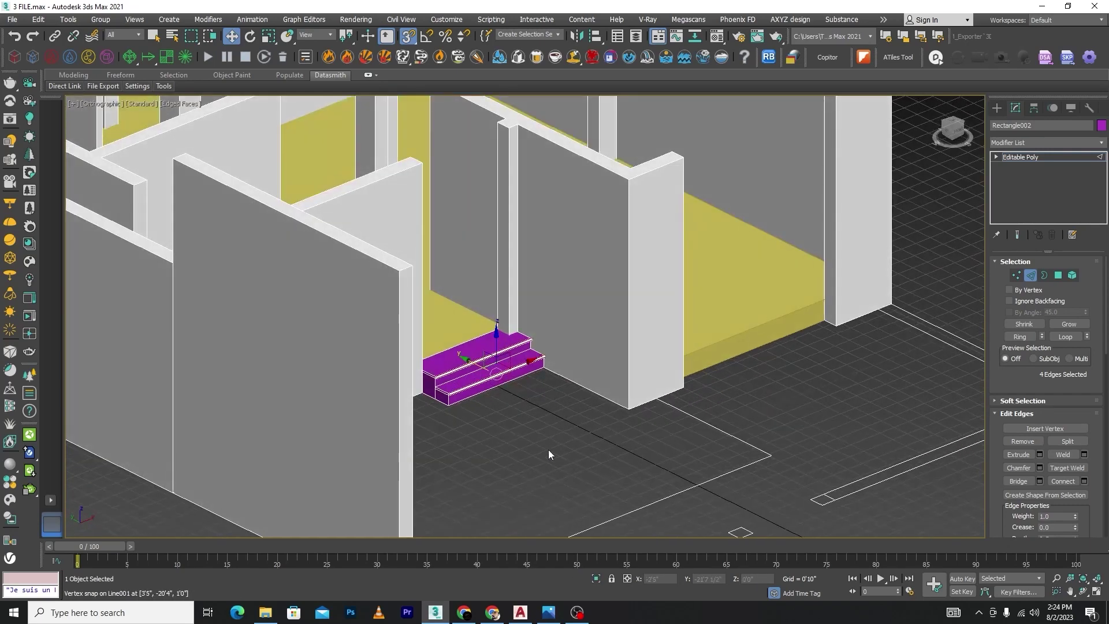
pyautogui.press('F3')
pyautogui.scroll(3, 518, 390)
pyautogui.press('F3')
pyautogui.scroll(-7, 516, 439)
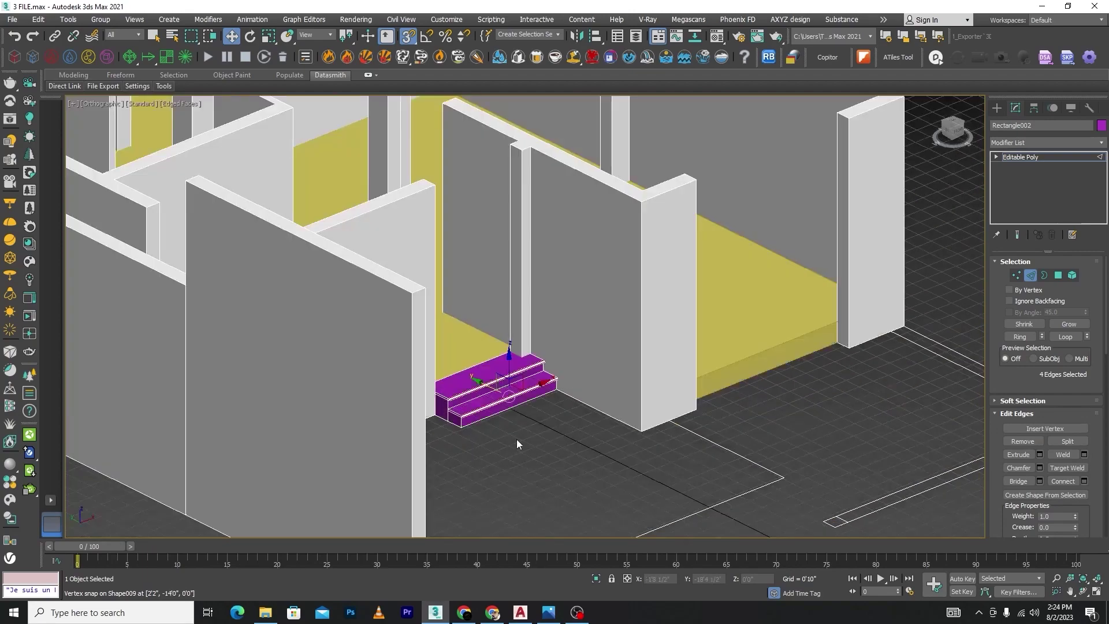
pyautogui.click(1031, 276)
pyautogui.click(785, 442)
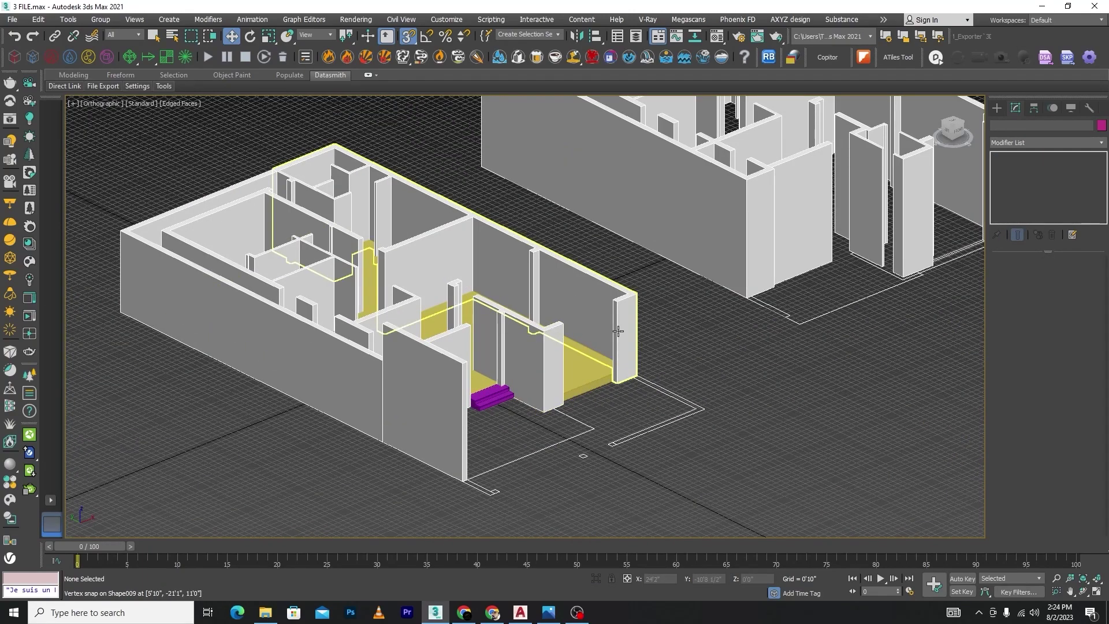
# Step: Isolate the yellow floor slab together with the front-room and right-side wall objects, and clear the selection
pyautogui.scroll(-3, 618, 330)
pyautogui.keyDown('alt'); pyautogui.moveTo(634, 350); pyautogui.dragTo(615, 355, button='middle'); pyautogui.keyUp('alt')
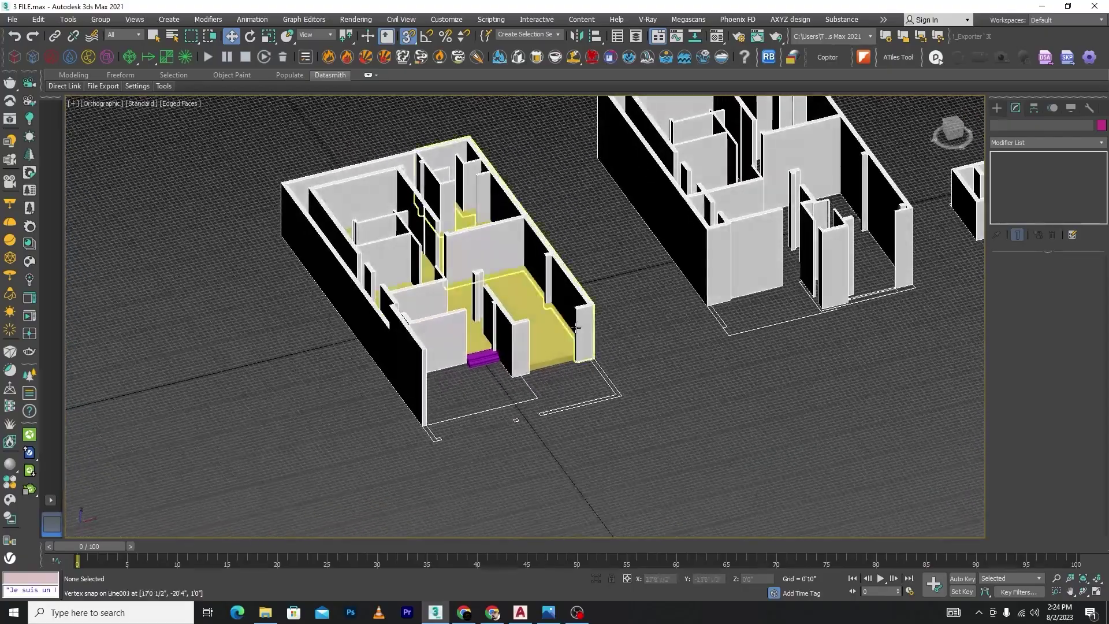
pyautogui.click(507, 344)
pyautogui.keyDown('ctrl'); pyautogui.click(501, 345); pyautogui.keyUp('ctrl')
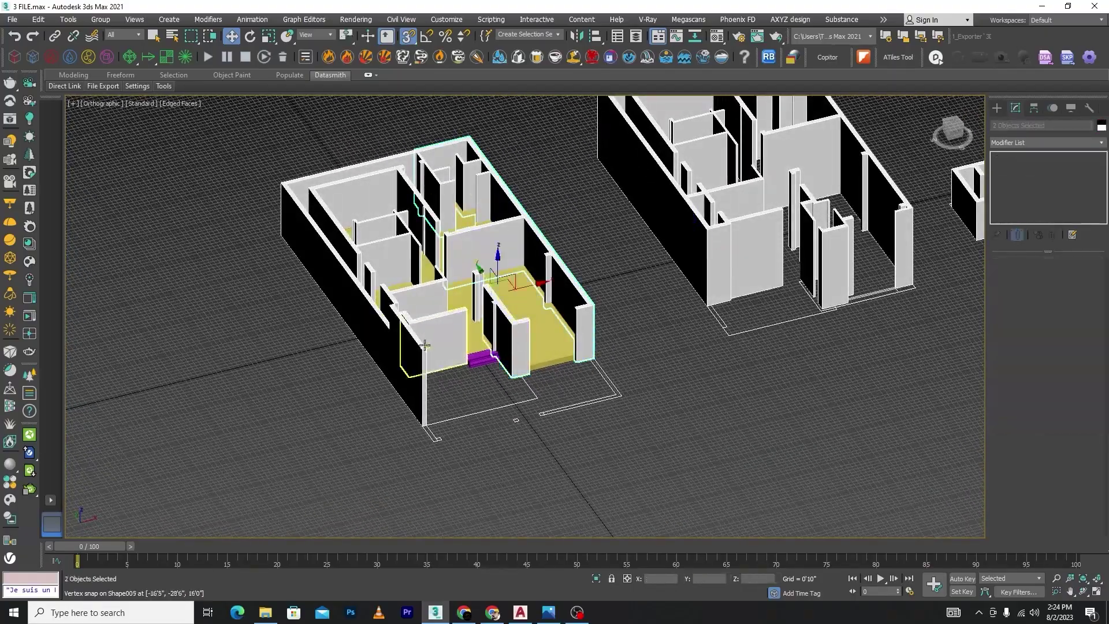
pyautogui.keyDown('ctrl'); pyautogui.click(446, 340); pyautogui.keyUp('ctrl')
pyautogui.keyDown('alt'); pyautogui.moveTo(463, 406); pyautogui.dragTo(399, 334, button='middle'); pyautogui.keyUp('alt')
pyautogui.keyDown('ctrl'); pyautogui.click(397, 333); pyautogui.keyUp('ctrl')
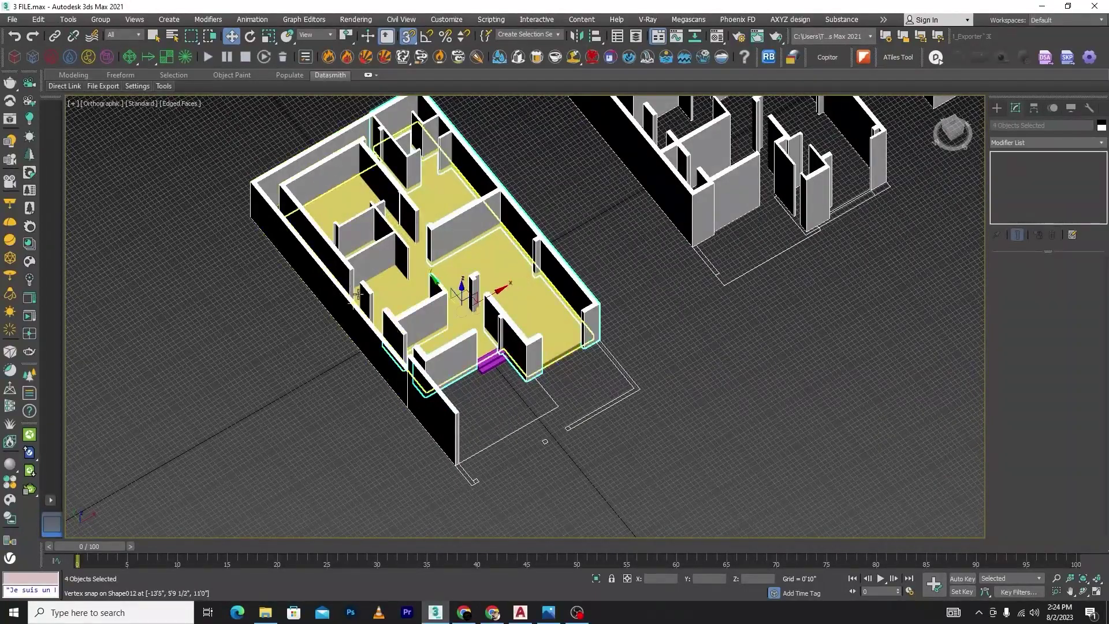
pyautogui.keyDown('ctrl'); pyautogui.click(361, 295); pyautogui.keyUp('ctrl')
pyautogui.click(597, 579)
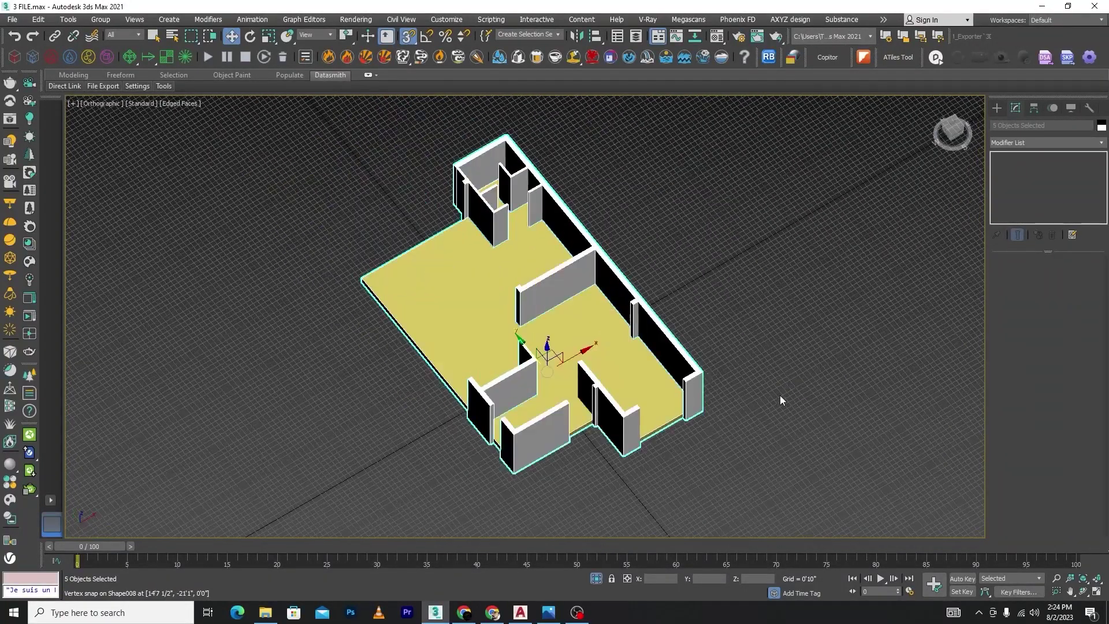
pyautogui.click(692, 478)
# Step: Draw a flat, snapped box about 8'9 1/2" by 0'9" across the opening between the two rightmost front wall ends
pyautogui.scroll(4, 692, 454)
pyautogui.press('F3')
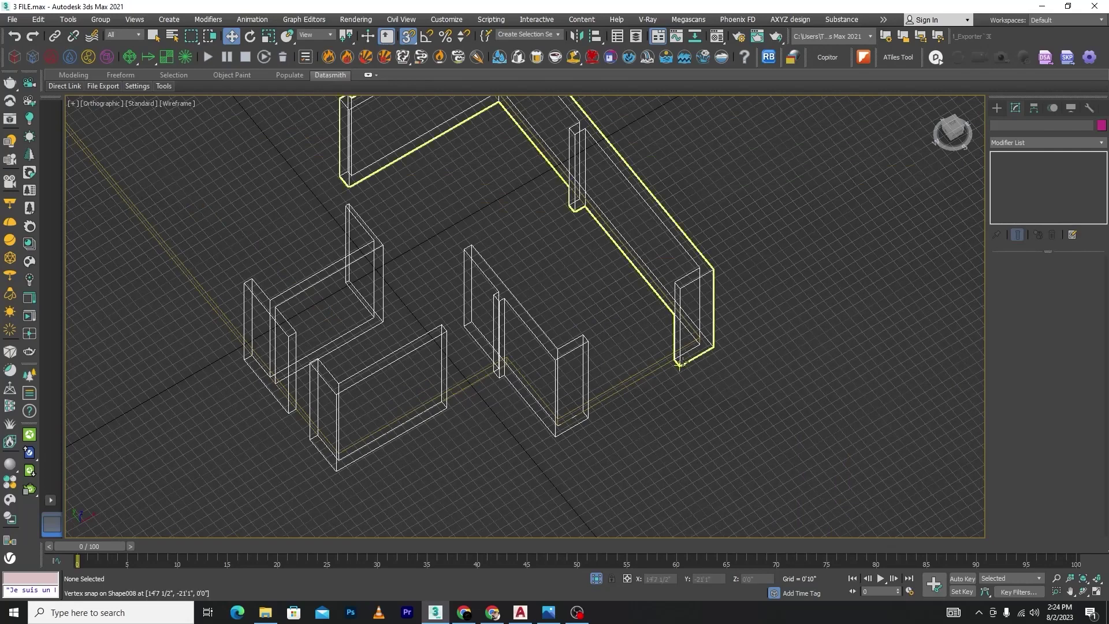
pyautogui.click(712, 324)
pyautogui.click(997, 107)
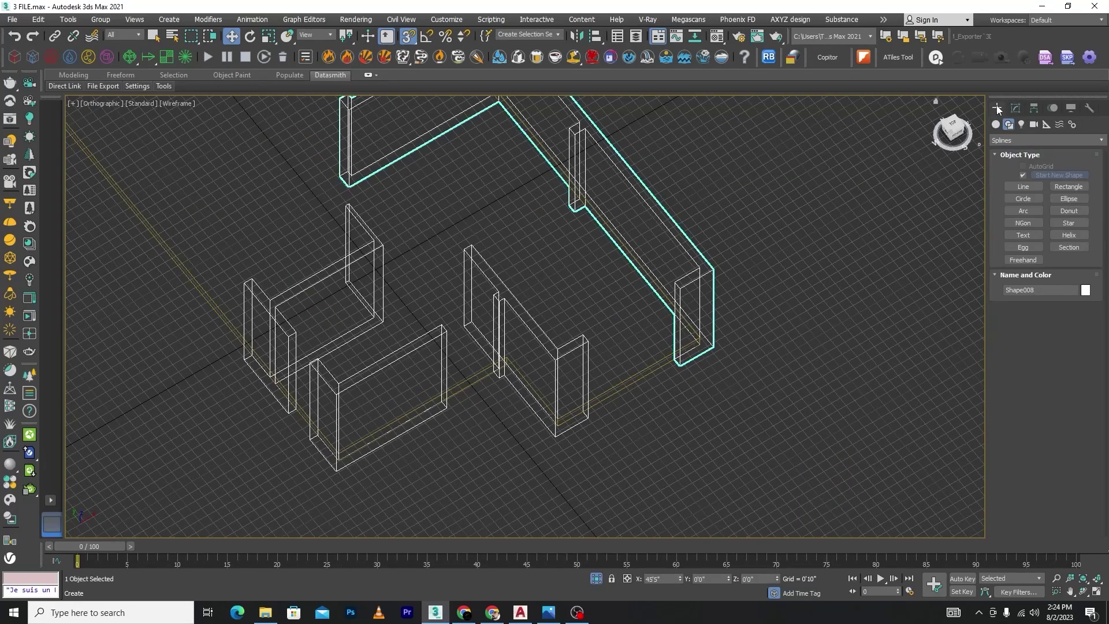
pyautogui.click(1006, 124)
pyautogui.click(997, 125)
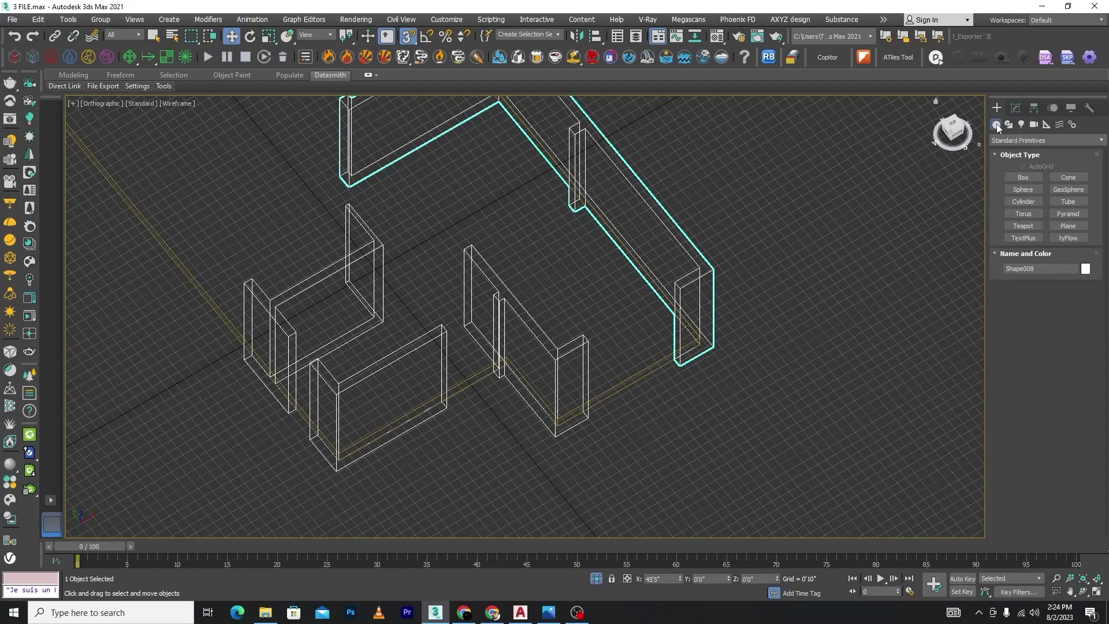
pyautogui.click(1024, 177)
pyautogui.scroll(4, 620, 423)
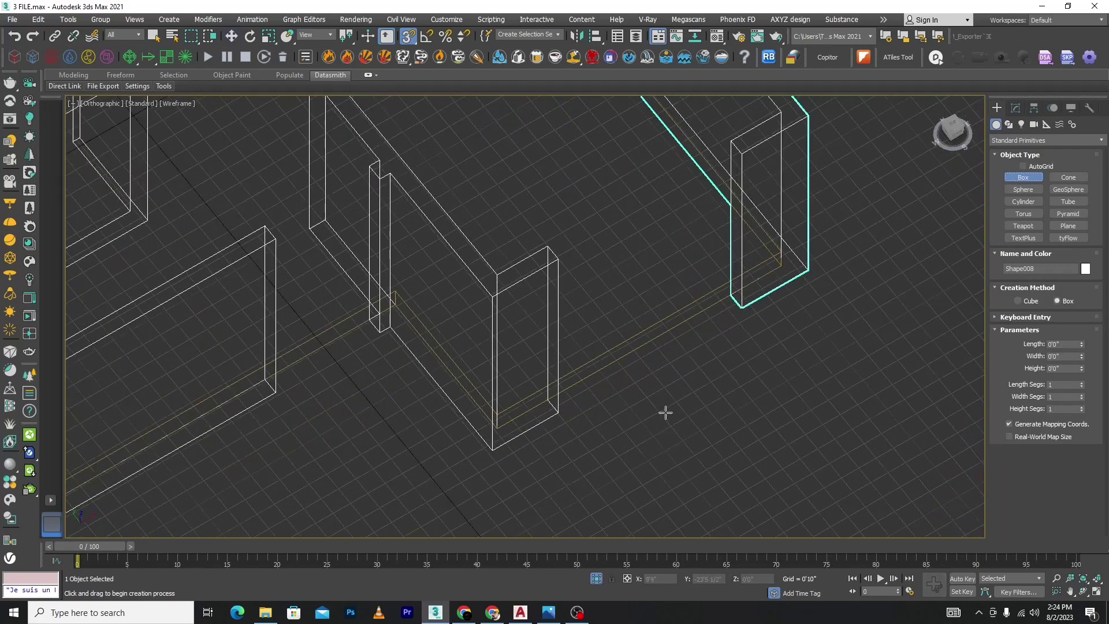
pyautogui.moveTo(720, 306); pyautogui.dragTo(565, 411)
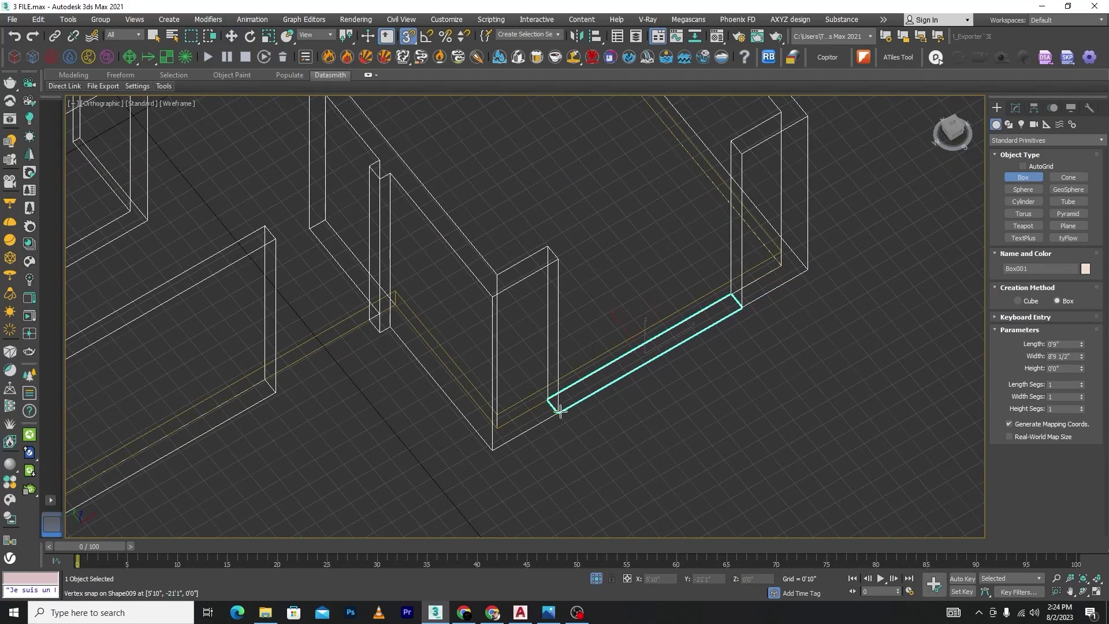
pyautogui.click(559, 410)
pyautogui.press('w')
pyautogui.press('F3')
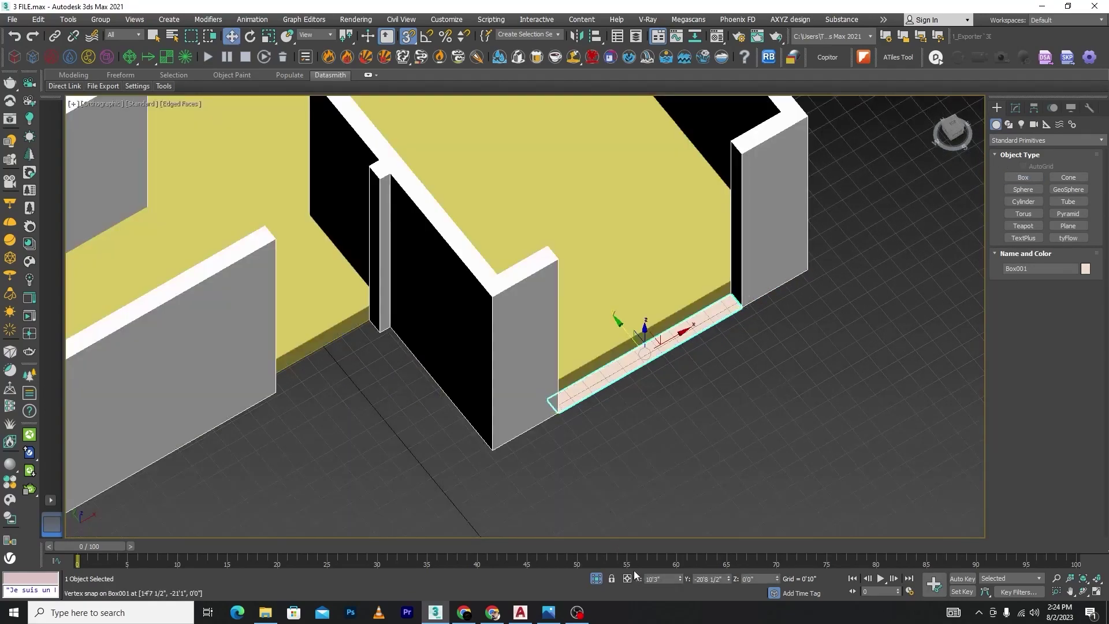
# Step: Try to raise the flat box by setting its Z position to 2'6", and undo the change
pyautogui.moveTo(758, 579); pyautogui.dragTo(714, 576)
pyautogui.write('2.5')
pyautogui.press('Return')
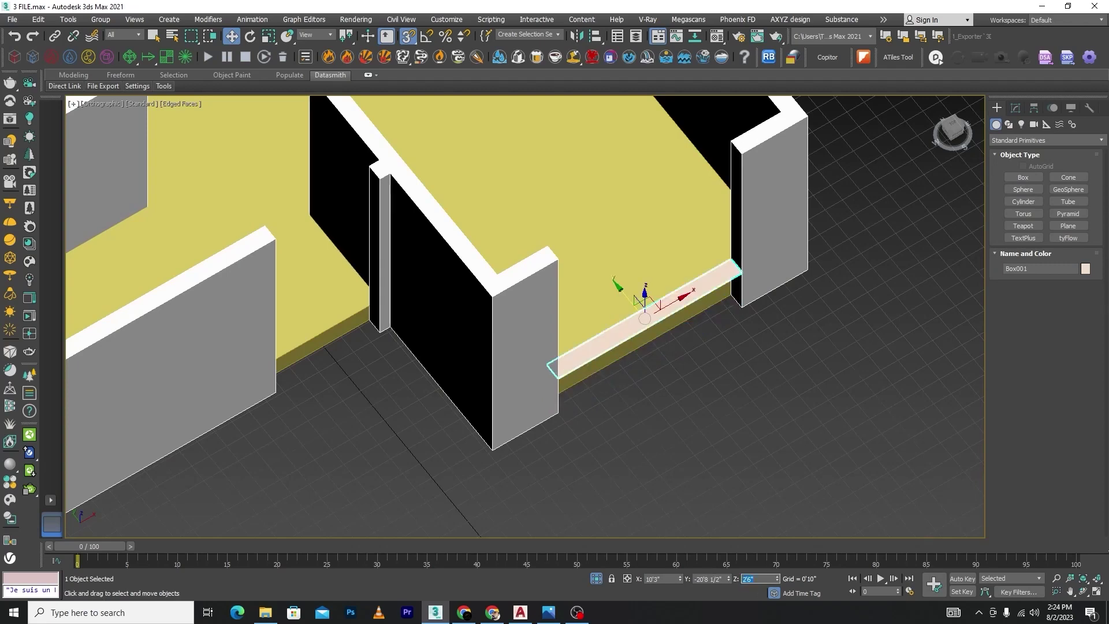
pyautogui.click(742, 428)
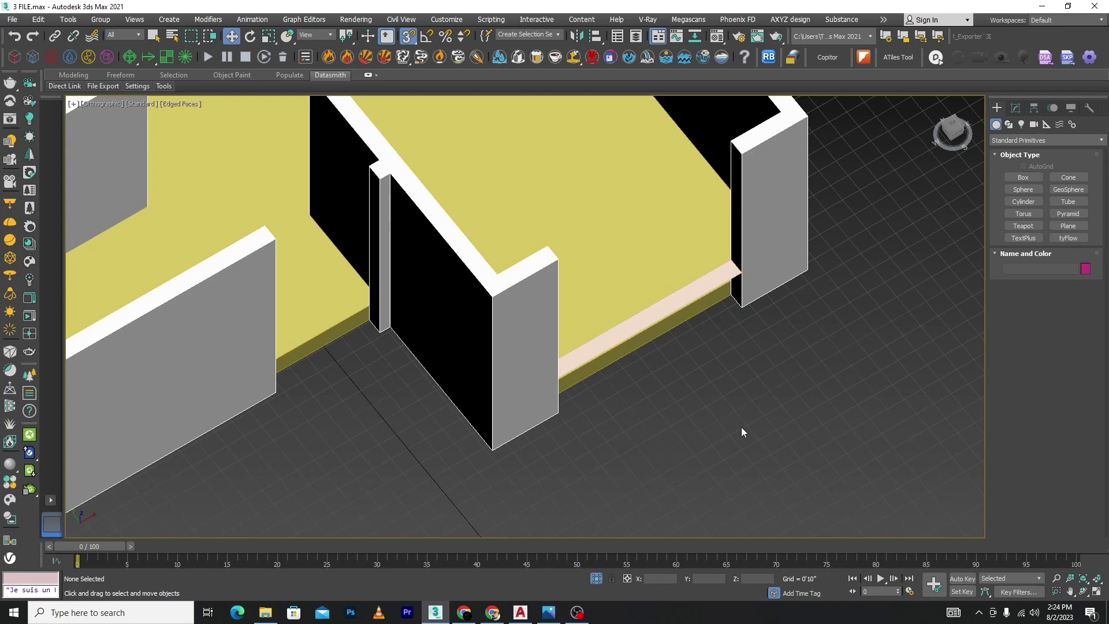
pyautogui.hotkey('ctrl', 'z')
pyautogui.hotkey('ctrl', 'z')
# Step: Set the height of the box across the front opening to 2'6"
pyautogui.click(1015, 108)
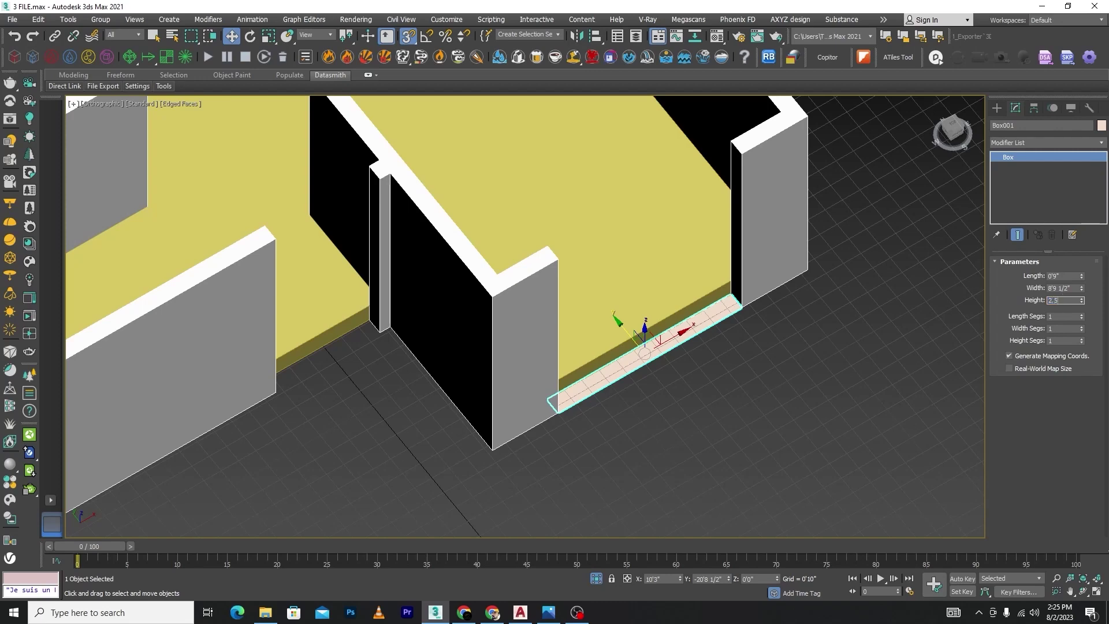
pyautogui.press('Return')
pyautogui.keyDown('alt'); pyautogui.moveTo(775, 380); pyautogui.dragTo(754, 365, button='middle'); pyautogui.keyUp('alt')
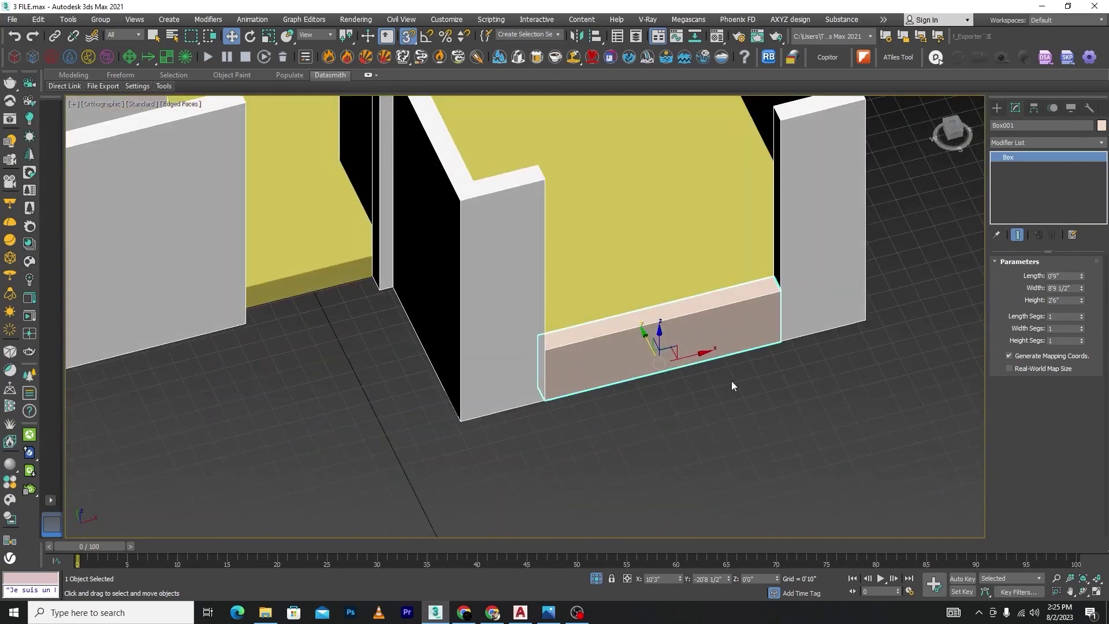
pyautogui.keyDown('alt'); pyautogui.moveTo(734, 380); pyautogui.dragTo(766, 382, button='middle'); pyautogui.keyUp('alt')
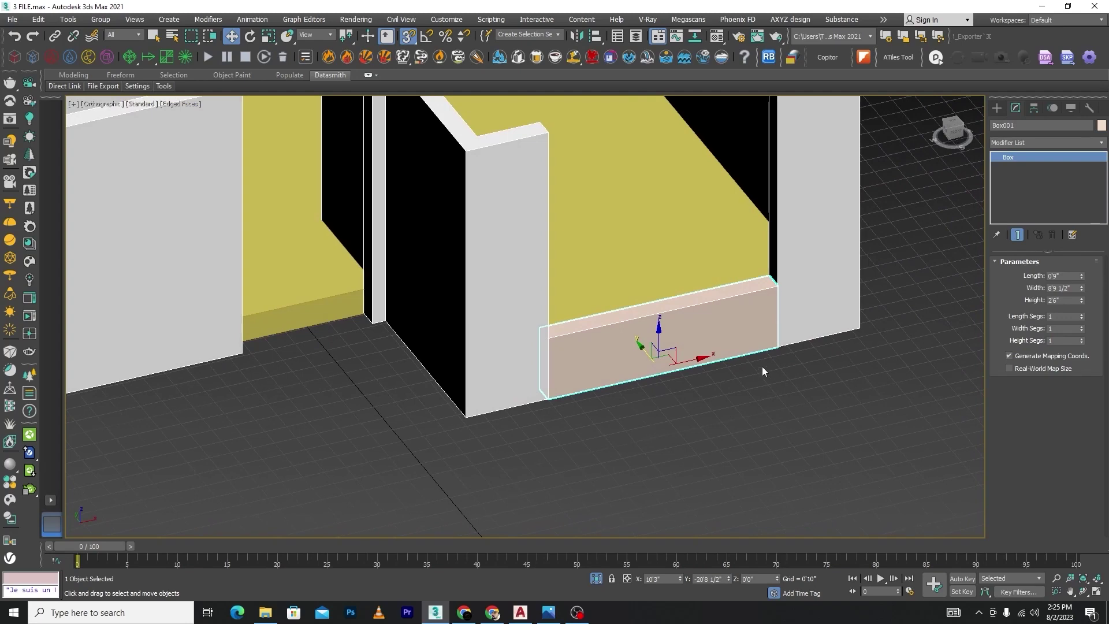
pyautogui.scroll(-3, 761, 360)
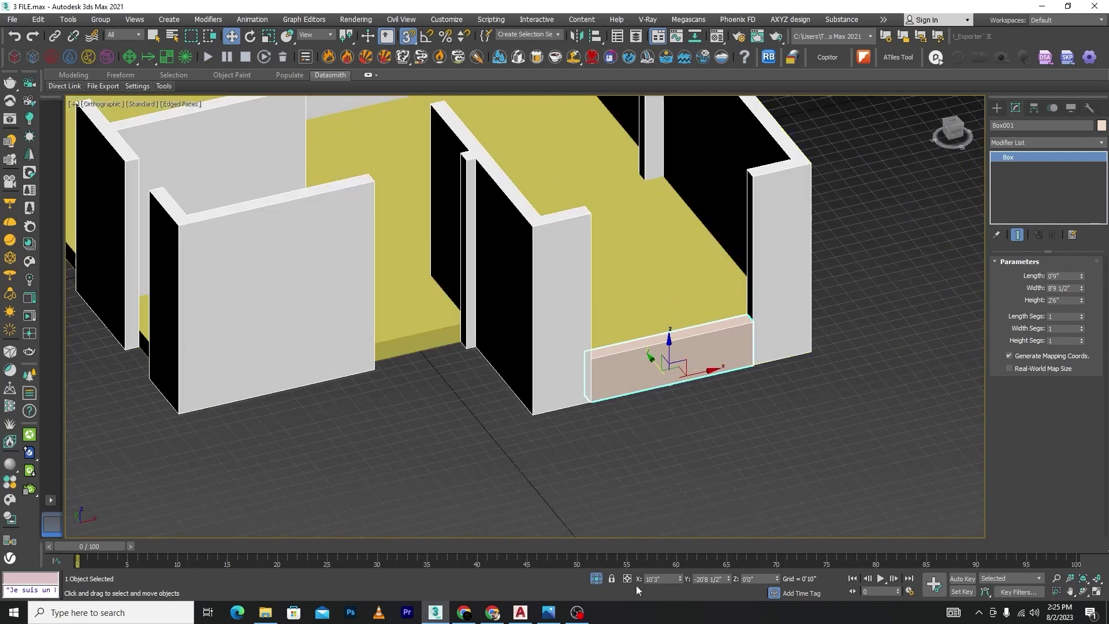
# Step: Copy the 2'6" box straight up and seat the copy directly on top of the original
pyautogui.keyDown('shift'); pyautogui.moveTo(671, 350); pyautogui.dragTo(670, 297); pyautogui.keyUp('shift')
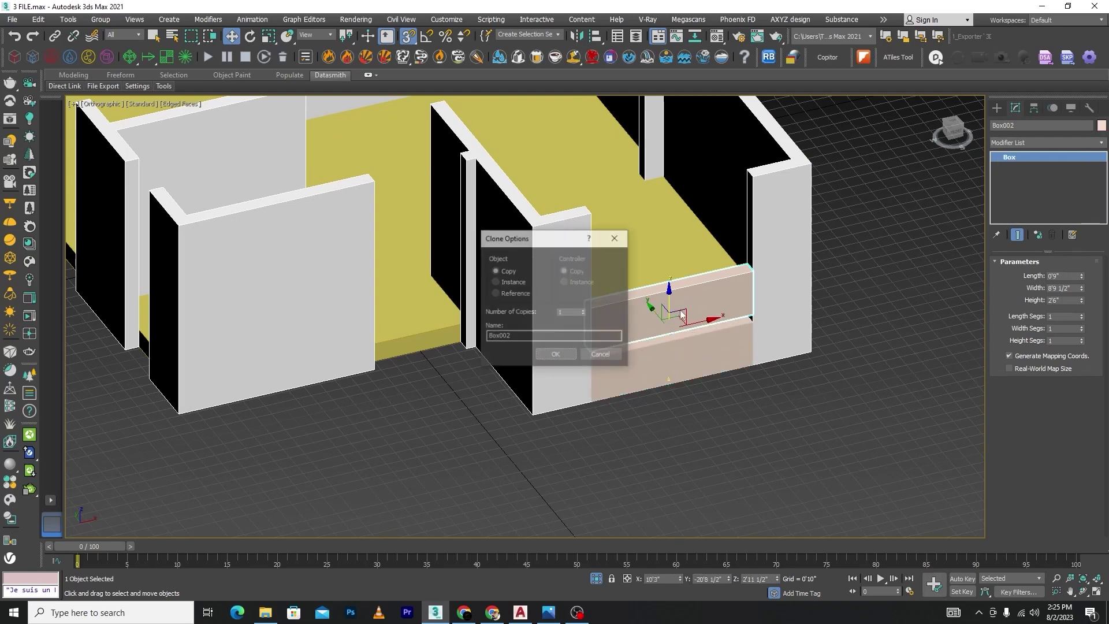
pyautogui.click(556, 356)
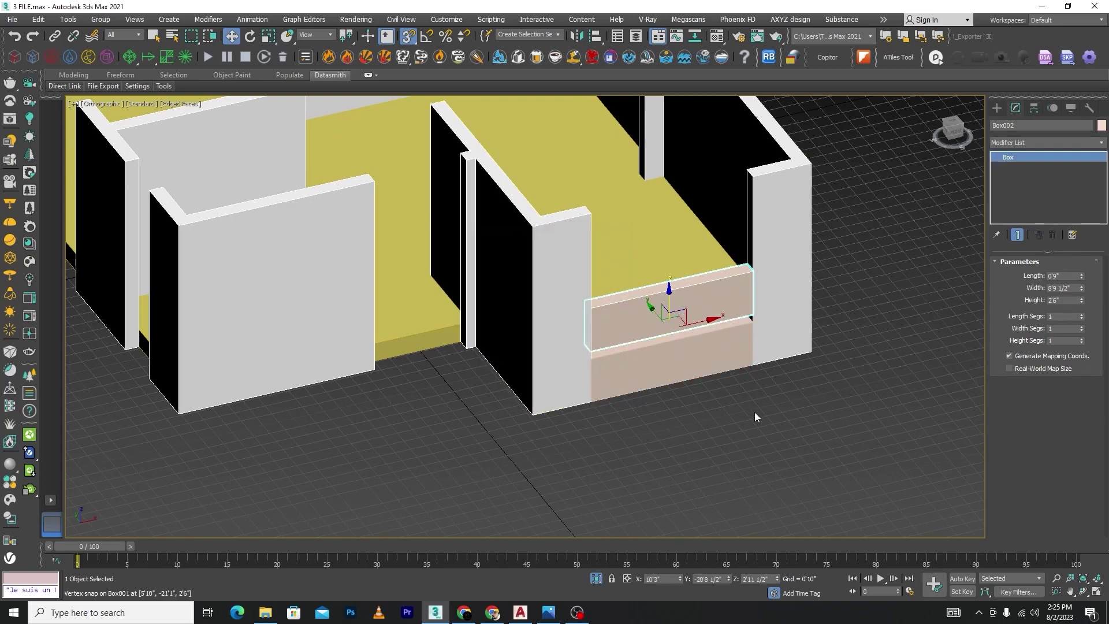
pyautogui.moveTo(871, 355); pyautogui.dragTo(857, 406, button='middle')
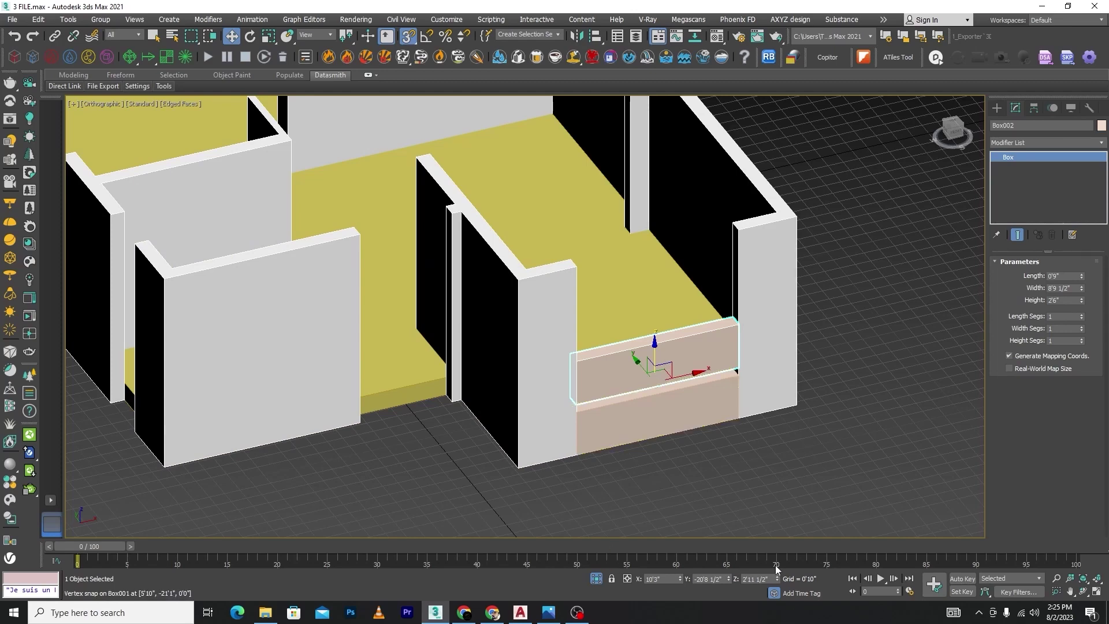
pyautogui.click(770, 443)
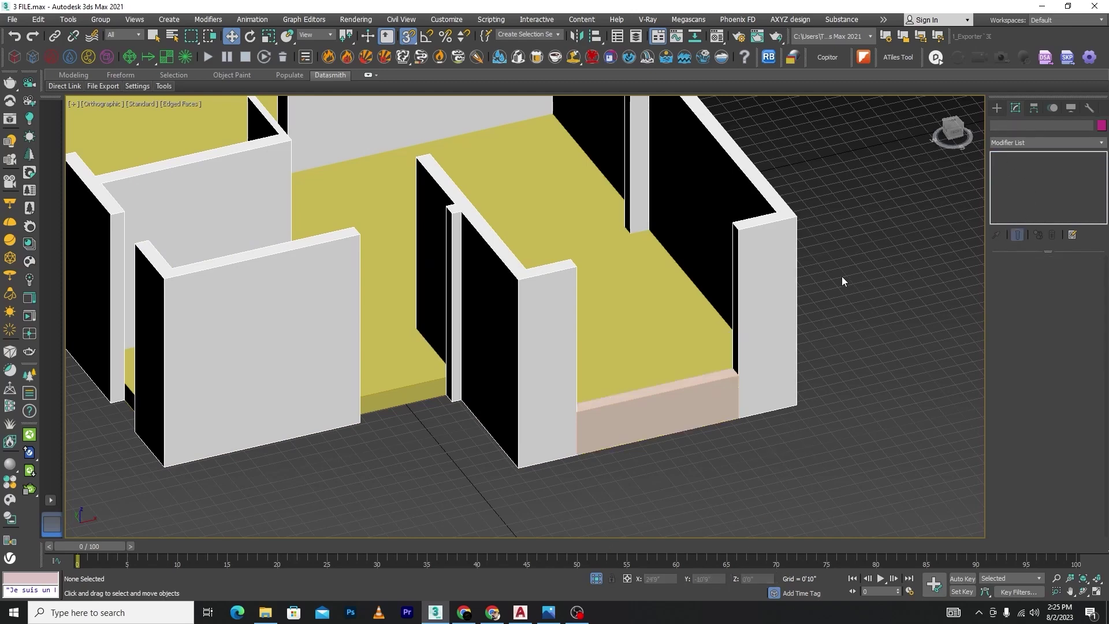
pyautogui.hotkey('ctrl', 'z')
pyautogui.scroll(4, 735, 361)
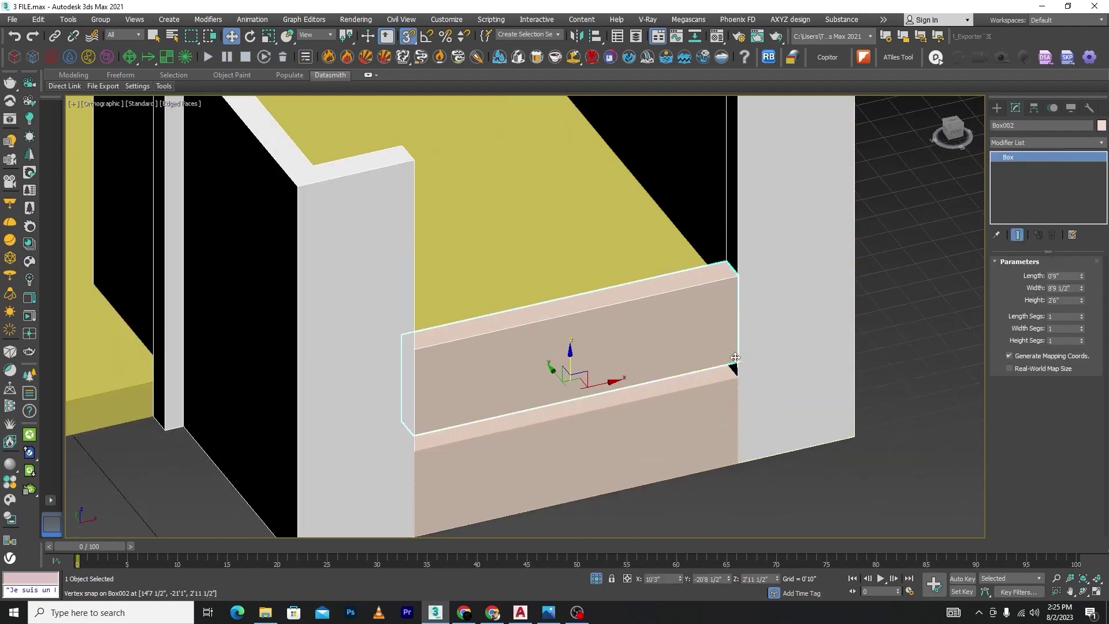
pyautogui.scroll(-4, 735, 359)
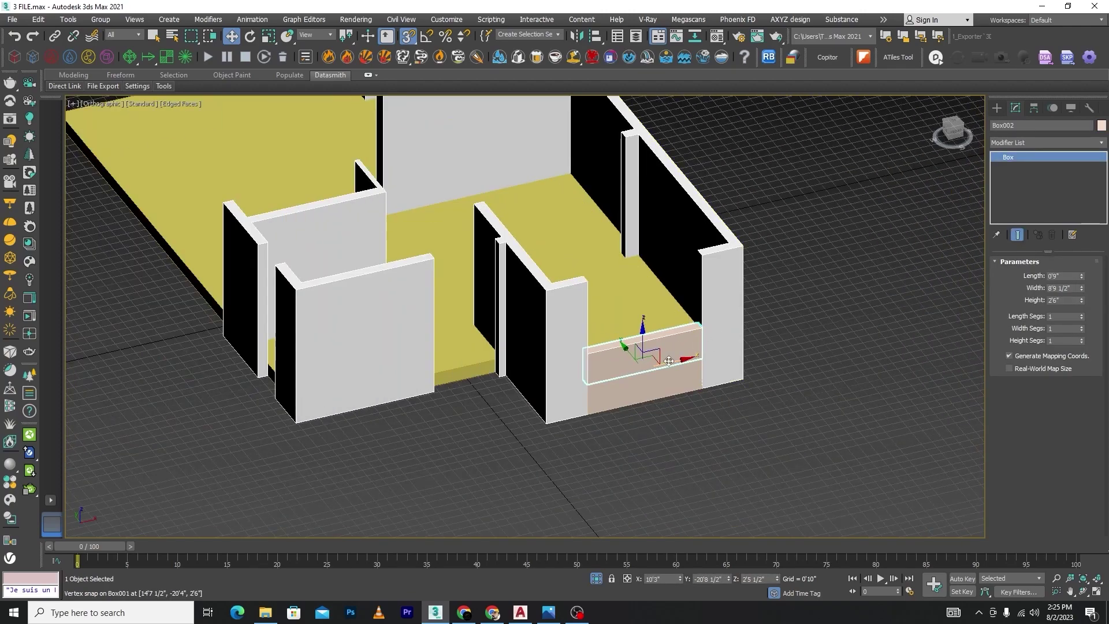
pyautogui.scroll(2, 669, 362)
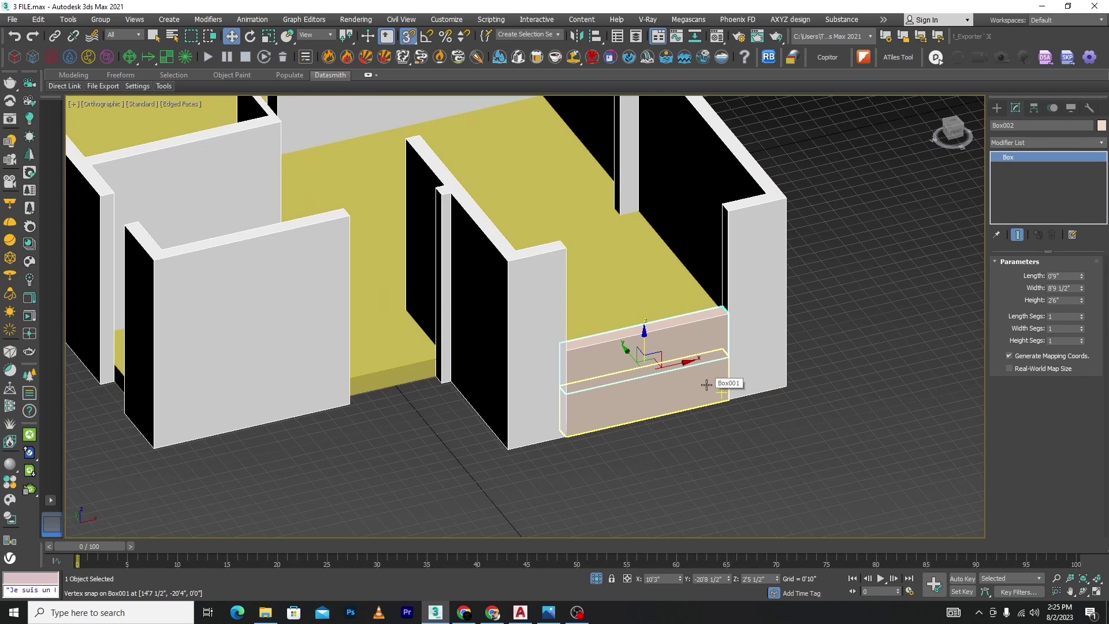
pyautogui.moveTo(818, 237); pyautogui.dragTo(807, 260, button='middle')
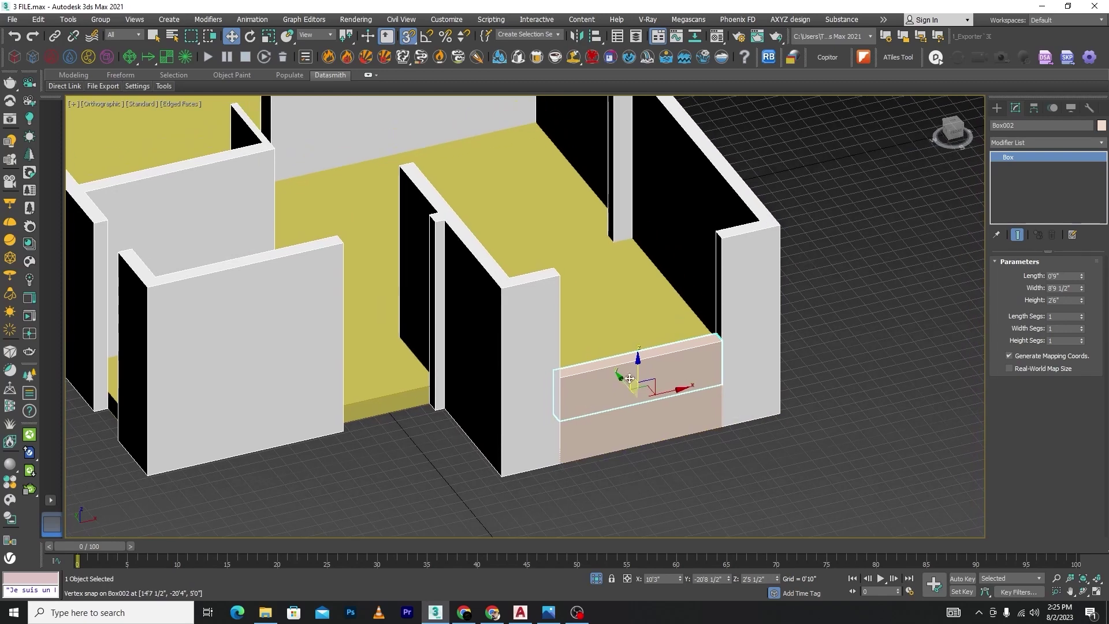
# Step: Copy the second box upward in the opening and set the new copy's height to 2'0"
pyautogui.keyDown('shift'); pyautogui.moveTo(636, 374); pyautogui.dragTo(636, 276); pyautogui.keyUp('shift')
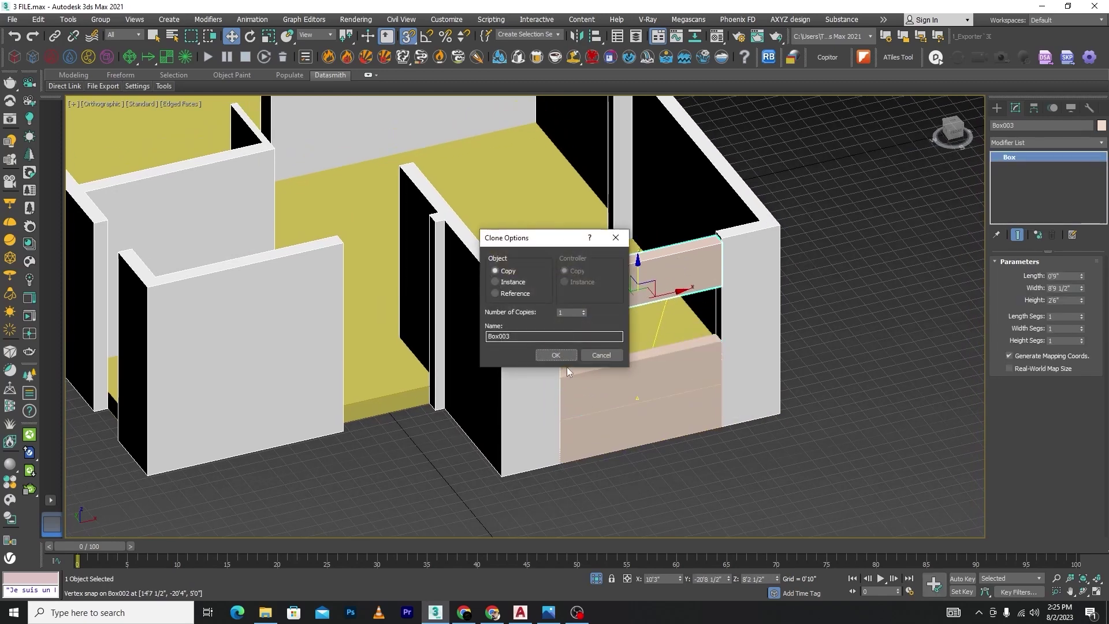
pyautogui.click(556, 355)
pyautogui.doubleClick(1063, 300)
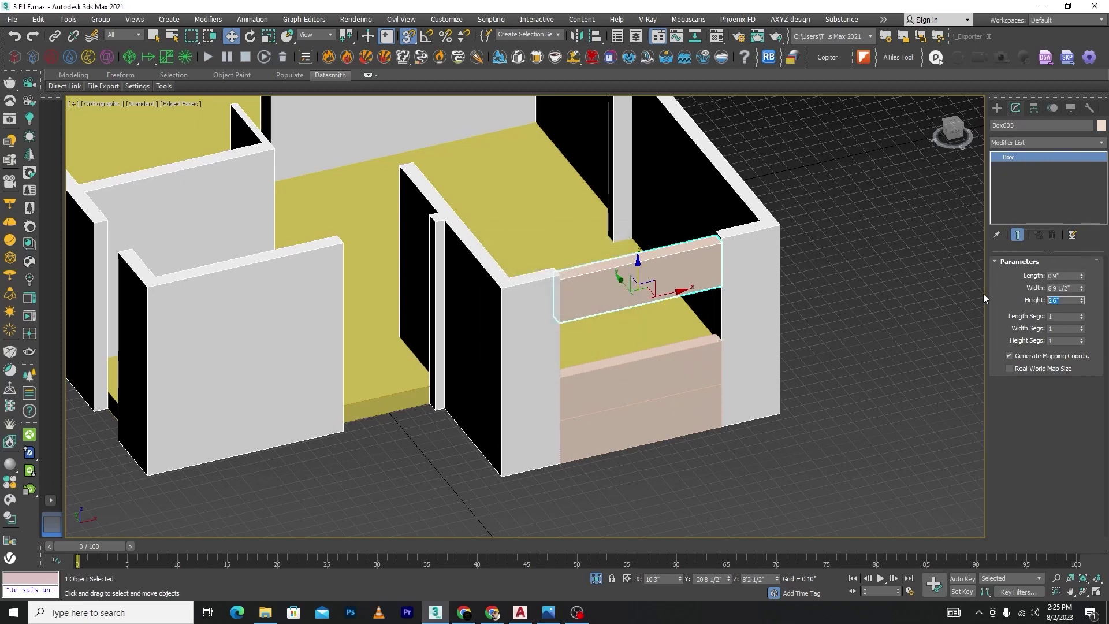
pyautogui.write('1')
pyautogui.press('Return')
# Step: Raise the 2'0" box until its top is flush with the adjoining walls, and delete the middle box
pyautogui.scroll(5, 714, 254)
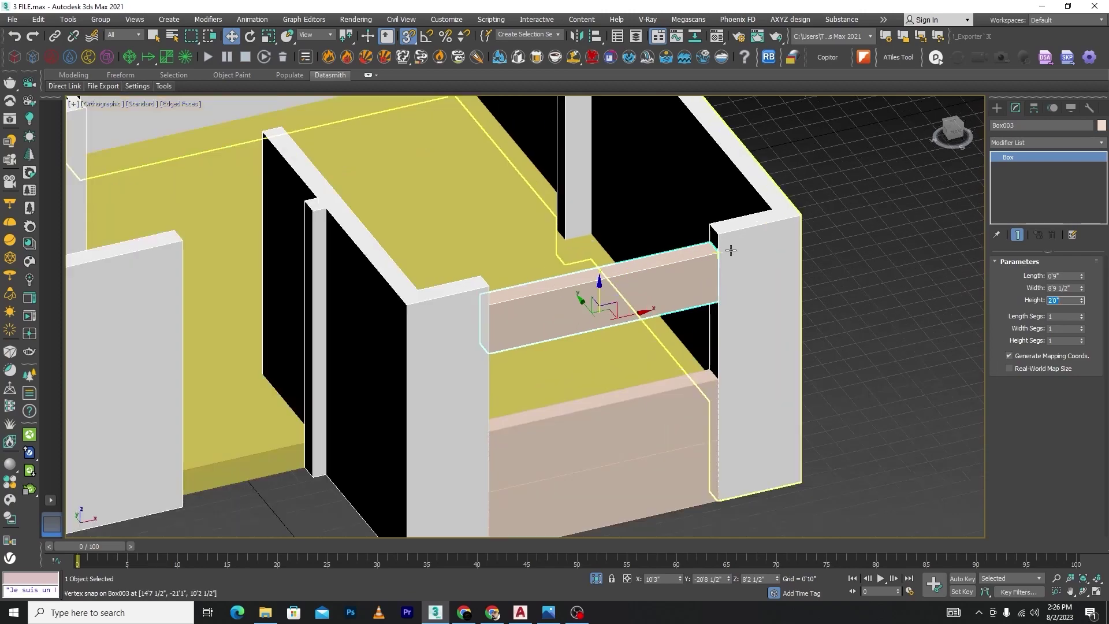
pyautogui.moveTo(714, 256); pyautogui.dragTo(714, 227)
pyautogui.scroll(-4, 712, 231)
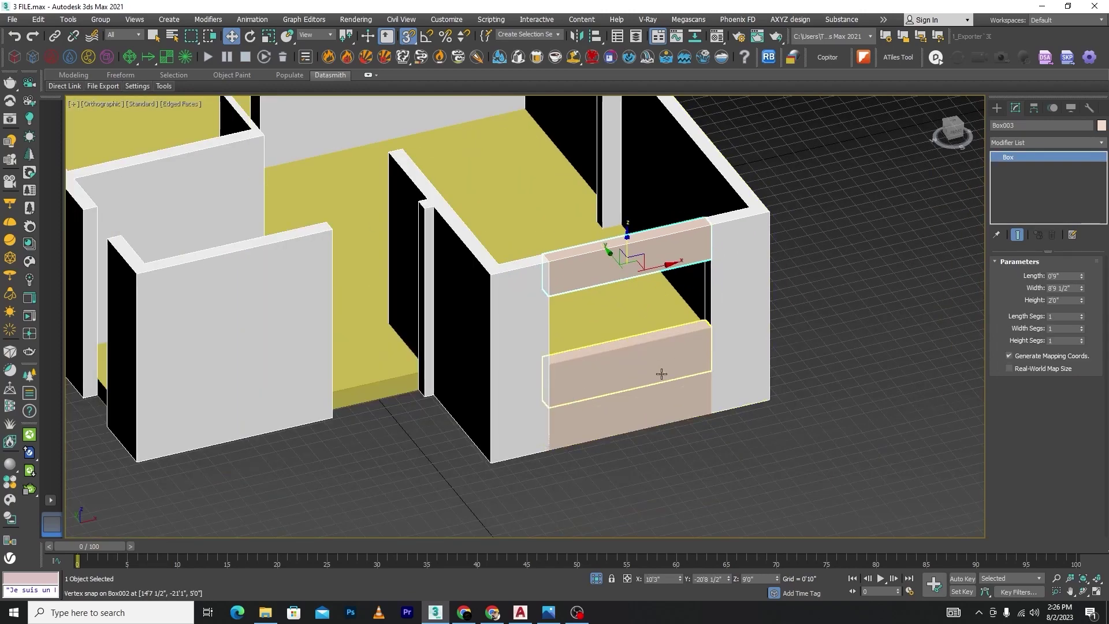
pyautogui.click(660, 362)
pyautogui.hotkey('ctrl', 'd')
# Step: Draw a temporary box from the lintel's underside down to the lower box, spanning the window opening, and delete it
pyautogui.press('F3')
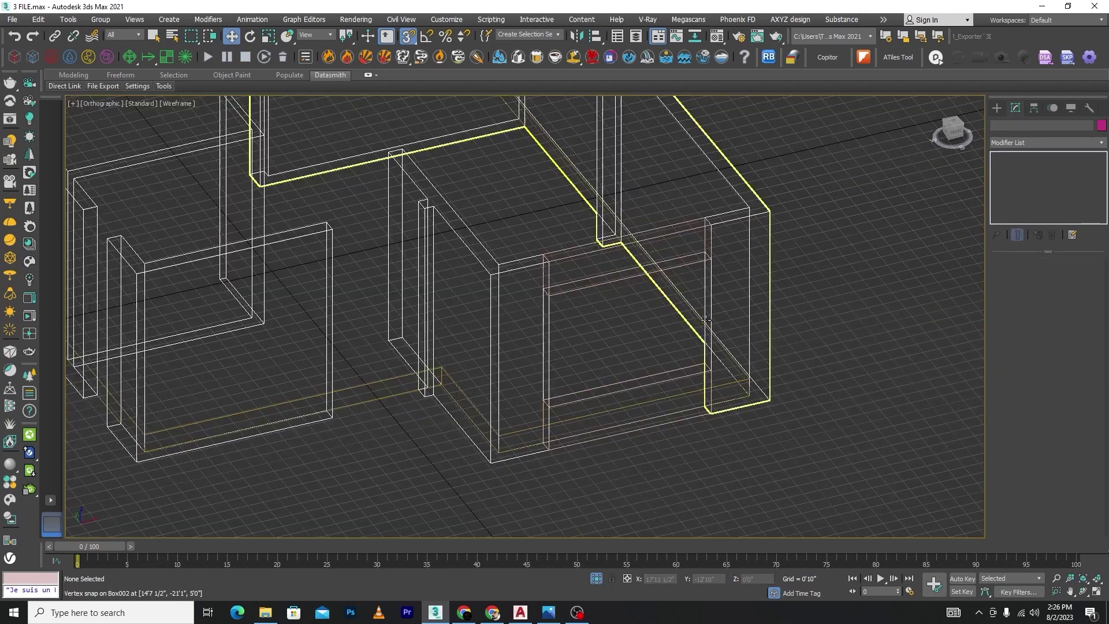
pyautogui.click(997, 109)
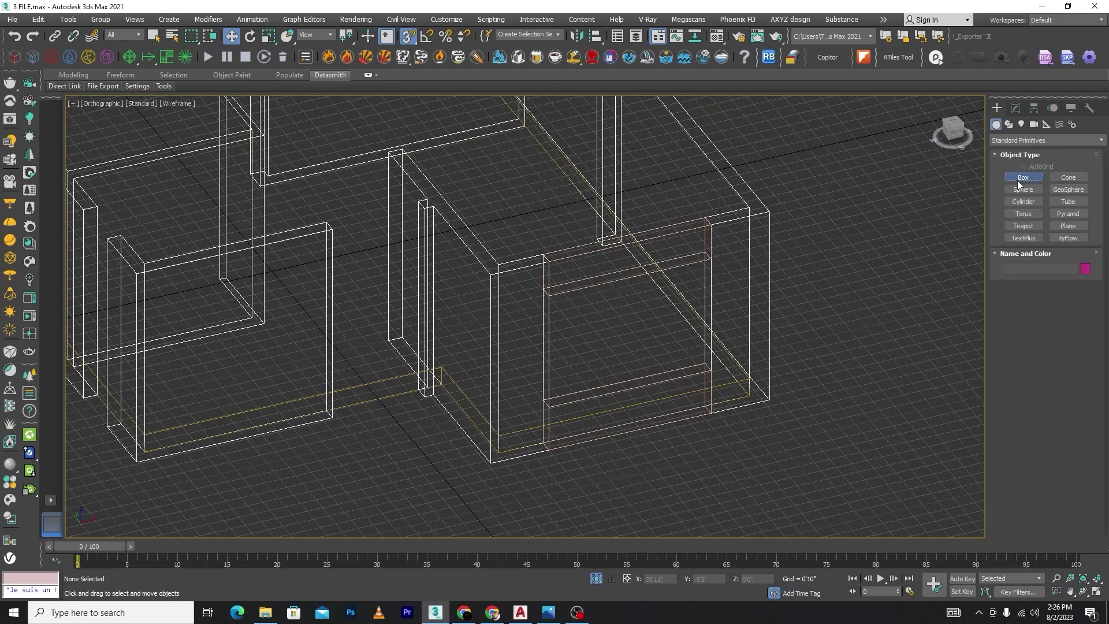
pyautogui.click(1023, 178)
pyautogui.moveTo(705, 252); pyautogui.dragTo(546, 288)
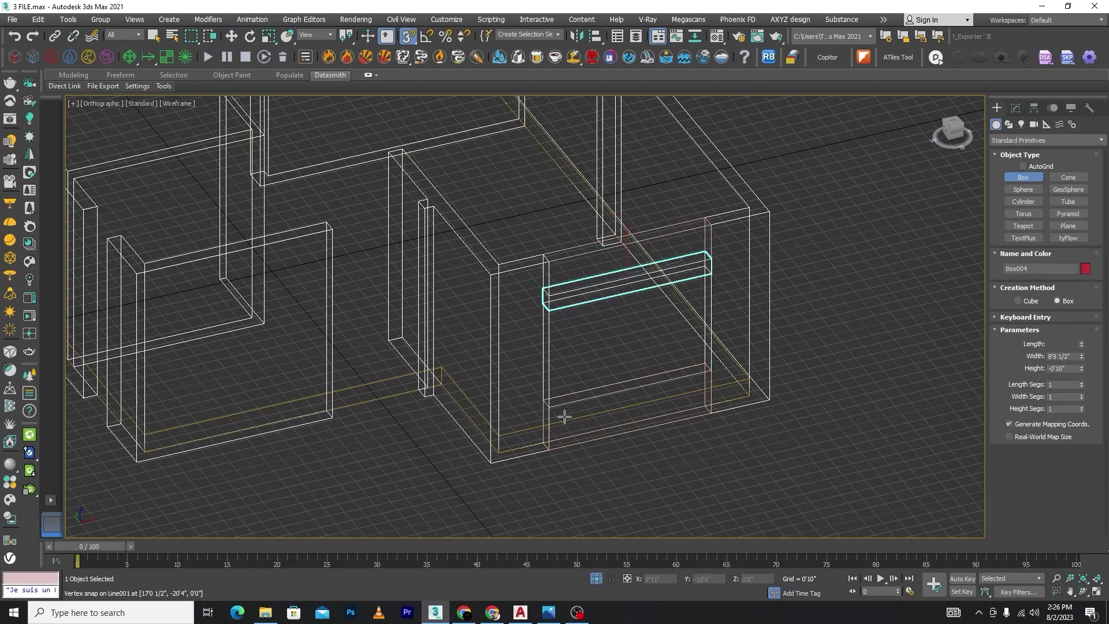
pyautogui.click(553, 408)
pyautogui.press('F3')
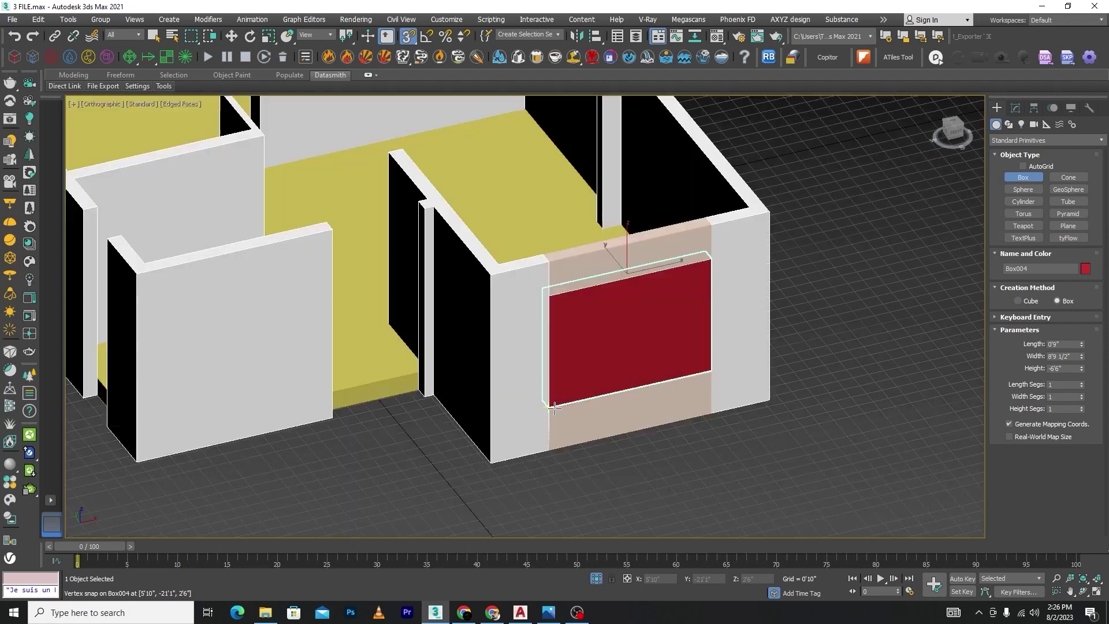
pyautogui.press('w')
pyautogui.press('Delete')
pyautogui.scroll(-4, 817, 448)
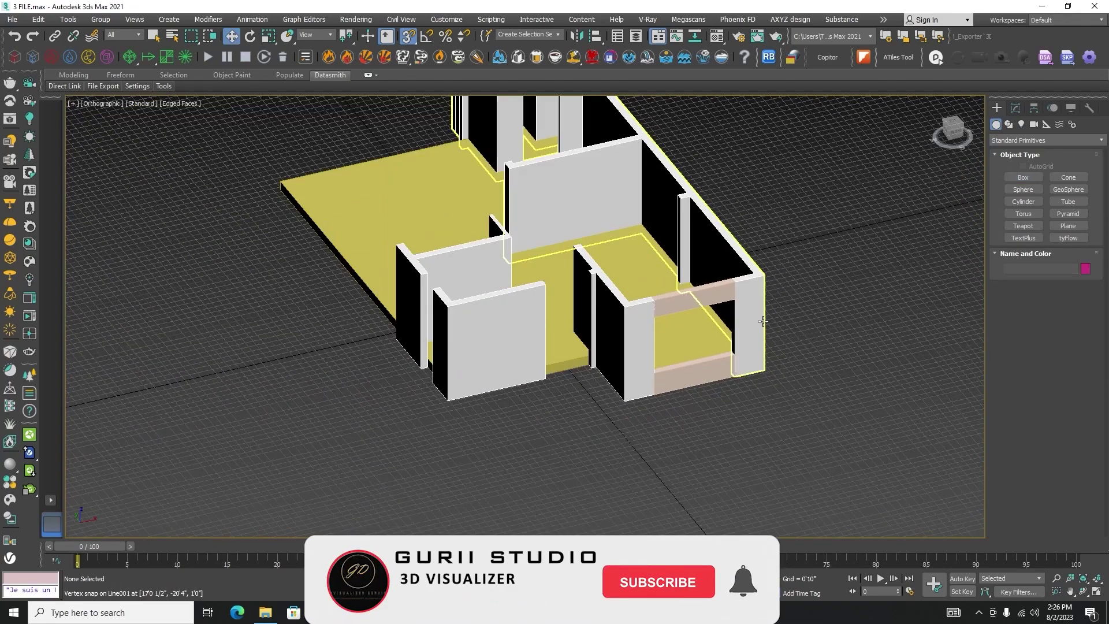
# Step: Convert the lower window box to an Editable Poly and attach the lintel box to it
pyautogui.click(720, 378)
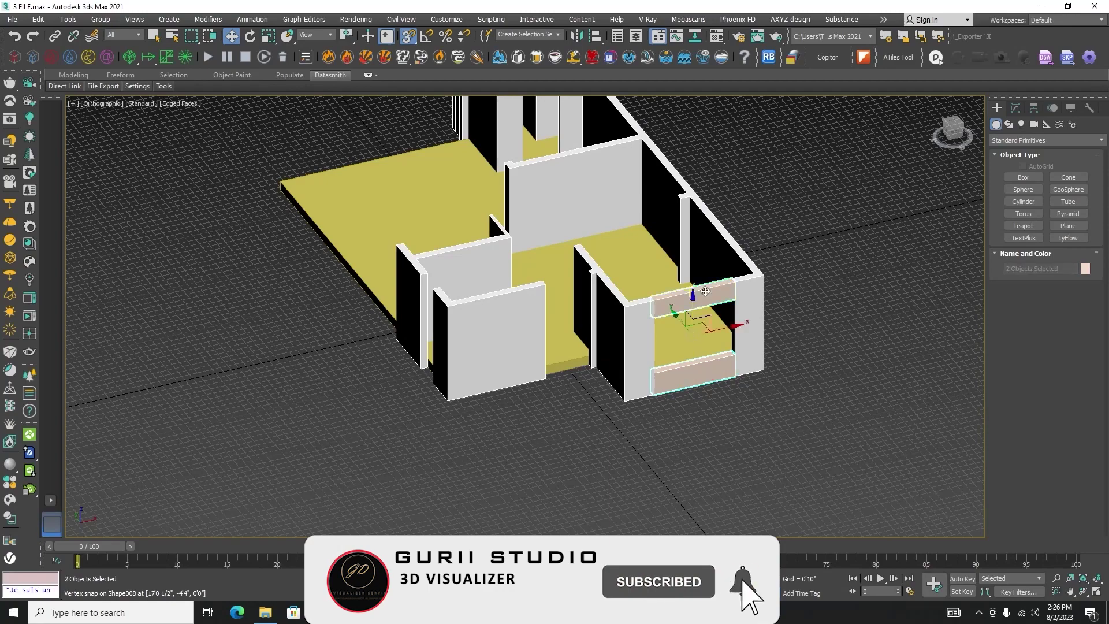
pyautogui.scroll(2, 701, 362)
pyautogui.rightClick(701, 362)
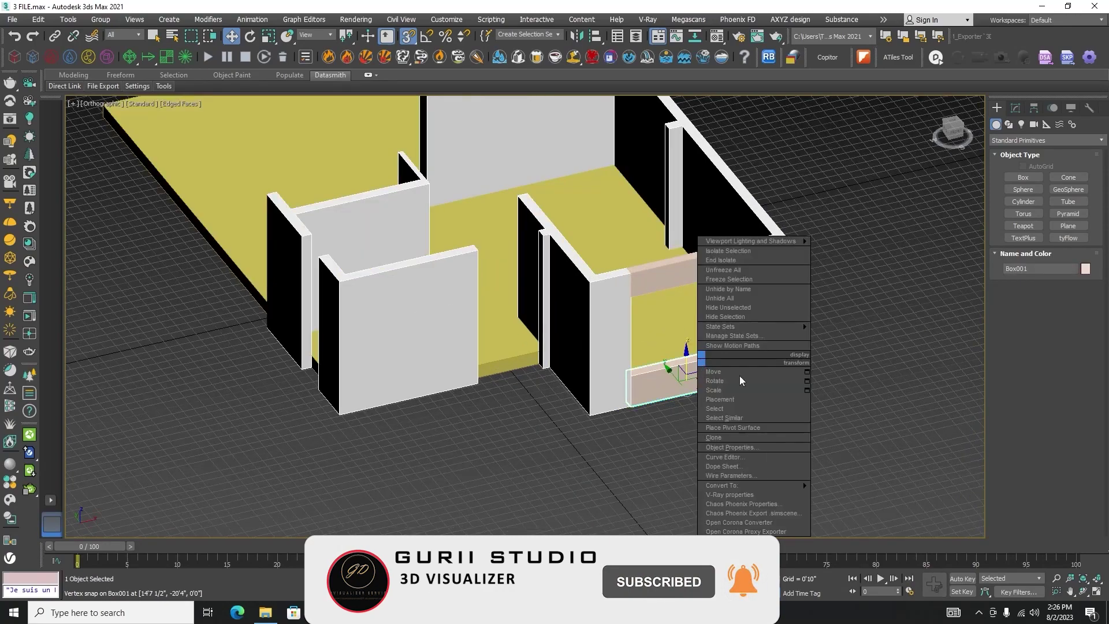
pyautogui.moveTo(758, 486)
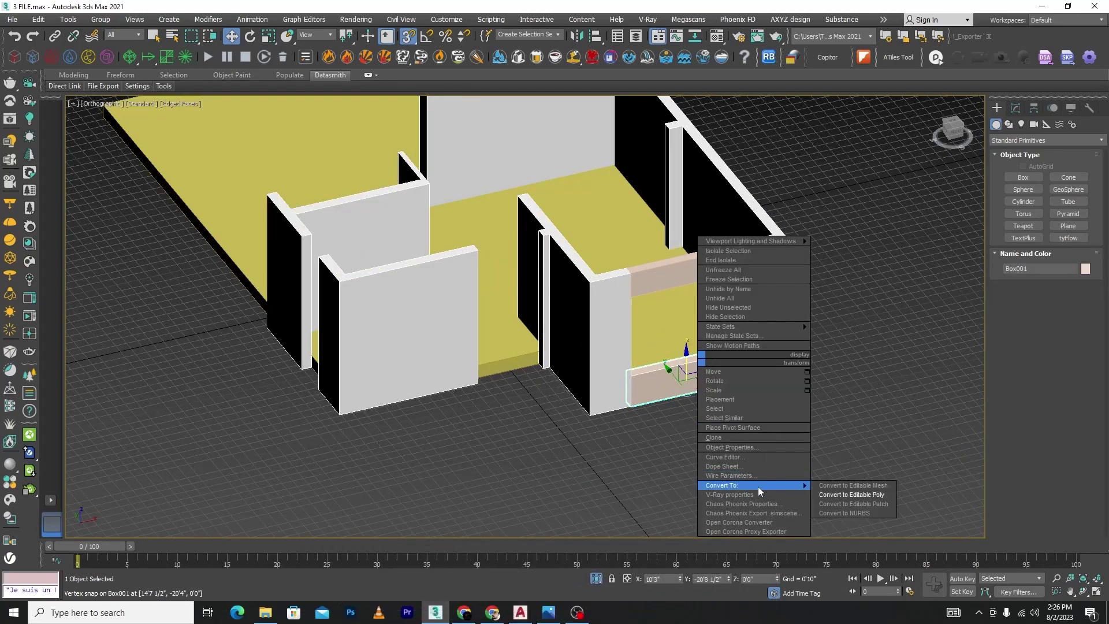
pyautogui.click(852, 495)
pyautogui.click(1019, 500)
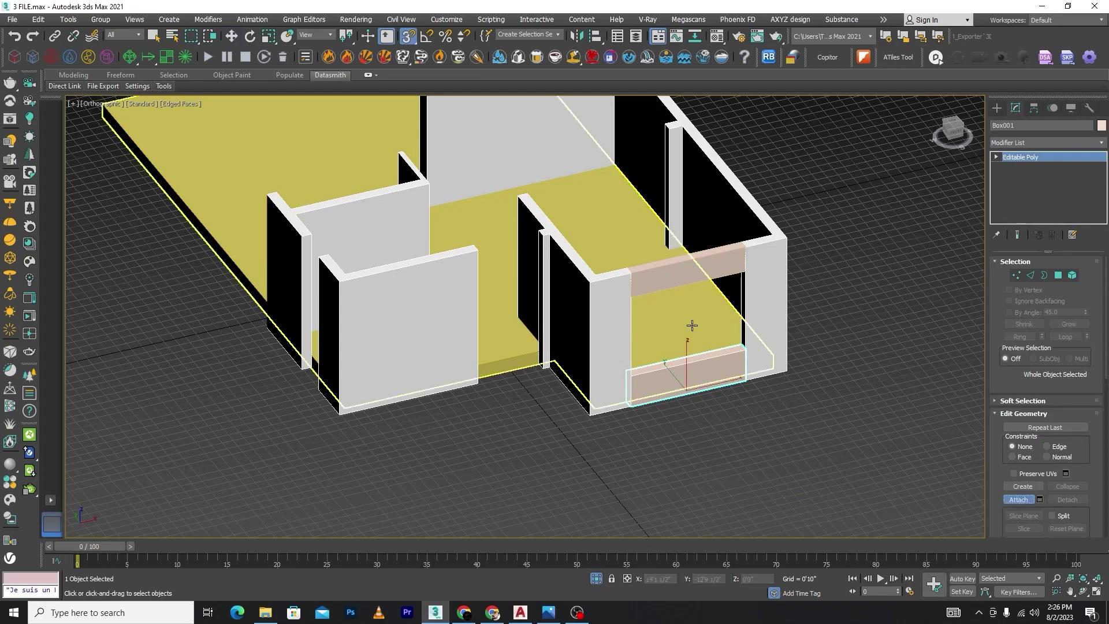
pyautogui.click(673, 266)
pyautogui.click(876, 270)
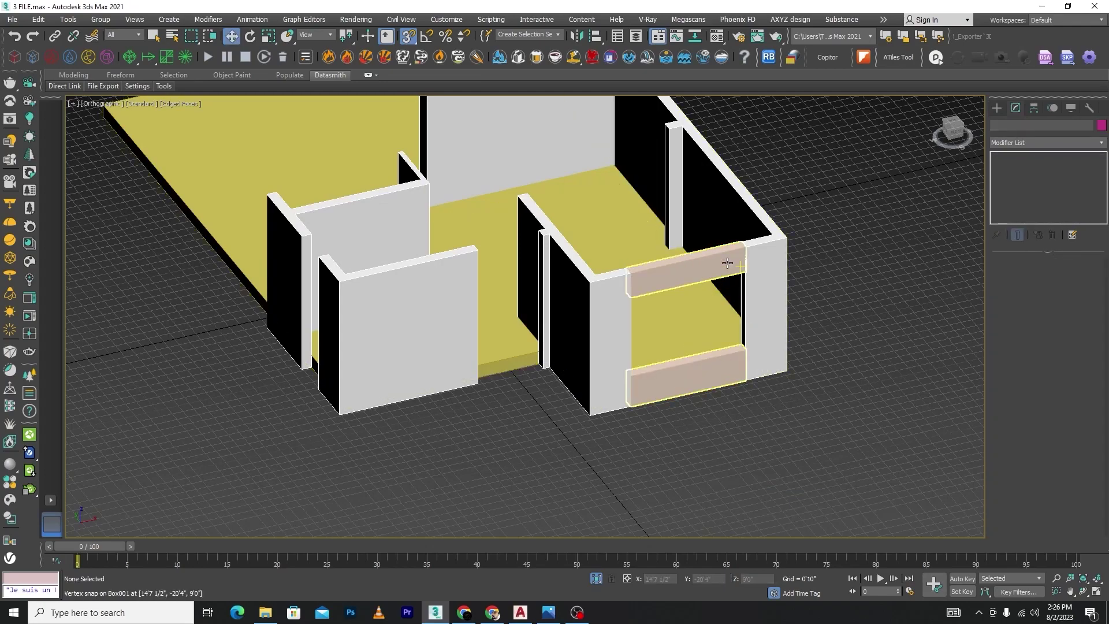
# Step: Copy the combined sill-and-lintel piece in the top view and place the copy over the staircase's outer side wall
pyautogui.click(727, 259)
pyautogui.press('t')
pyautogui.press('F3')
pyautogui.scroll(-5, 697, 296)
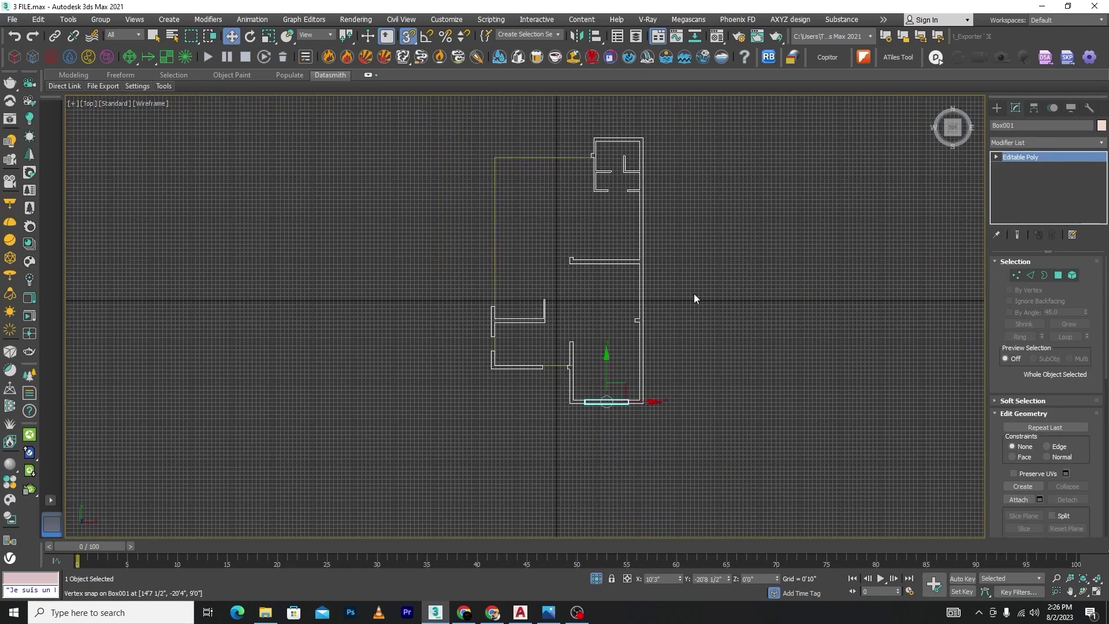
pyautogui.scroll(2, 609, 403)
pyautogui.moveTo(607, 374)
pyautogui.keyDown('shift'); pyautogui.mouseDown()
pyautogui.moveTo(630, 236)
pyautogui.moveTo(366, 285)
pyautogui.moveTo(375, 291)
pyautogui.mouseUp(); pyautogui.keyUp('shift')
pyautogui.click(557, 358)
# Step: Switch to AutoCAD, examine the window positions along the ground floor's staircase and kitchen wall, and return to 3ds Max
pyautogui.scroll(2, 410, 306)
pyautogui.hotkey('alt', 'Tab')
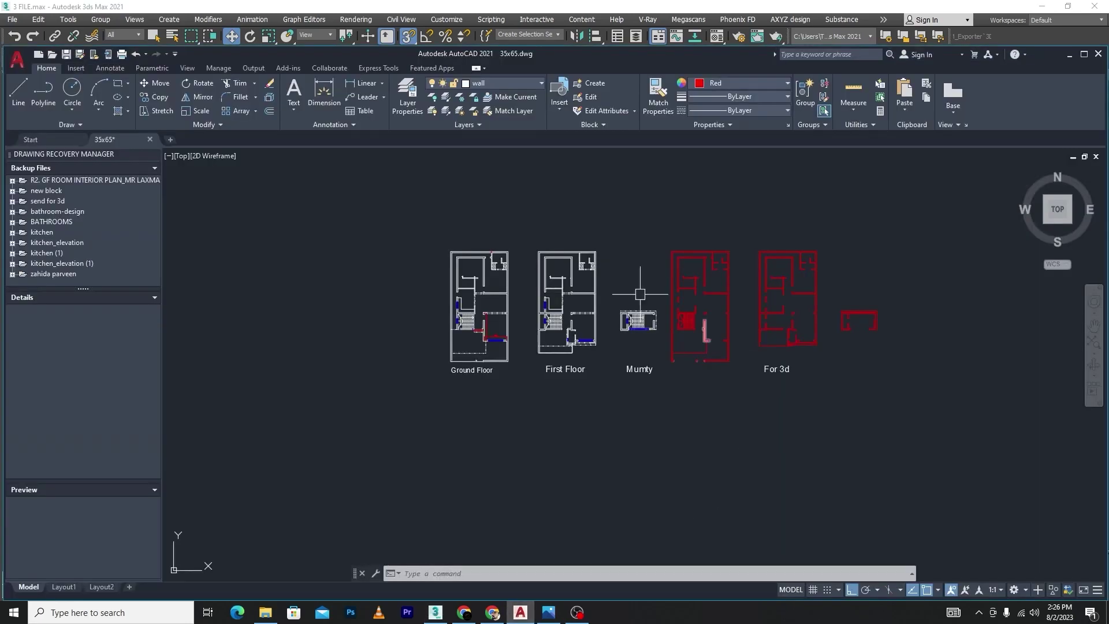
pyautogui.scroll(6, 563, 314)
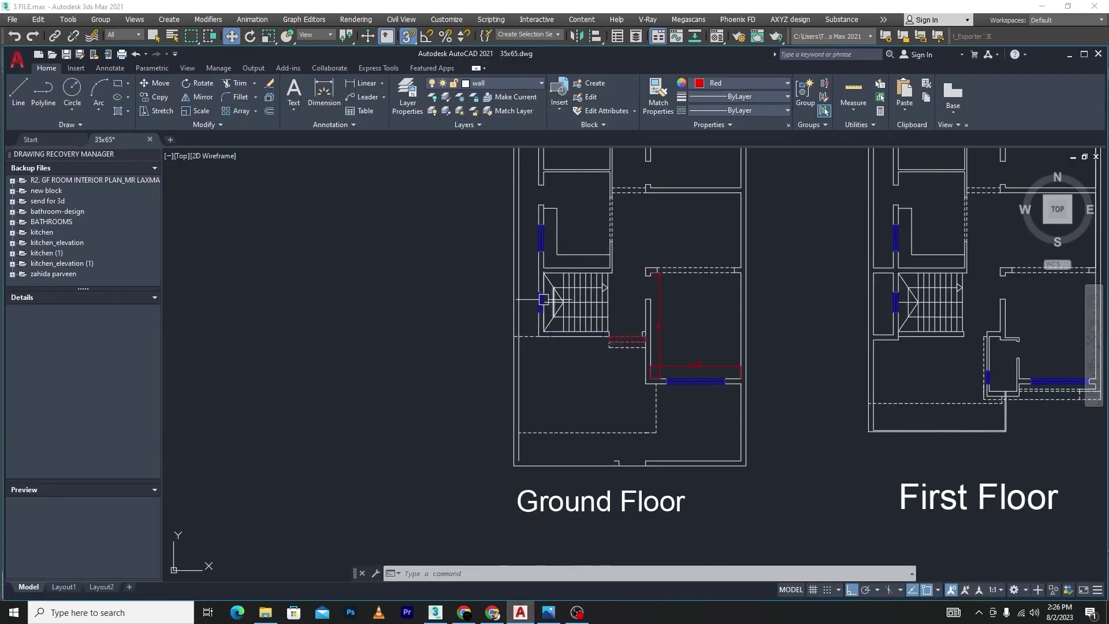
pyautogui.scroll(2, 549, 226)
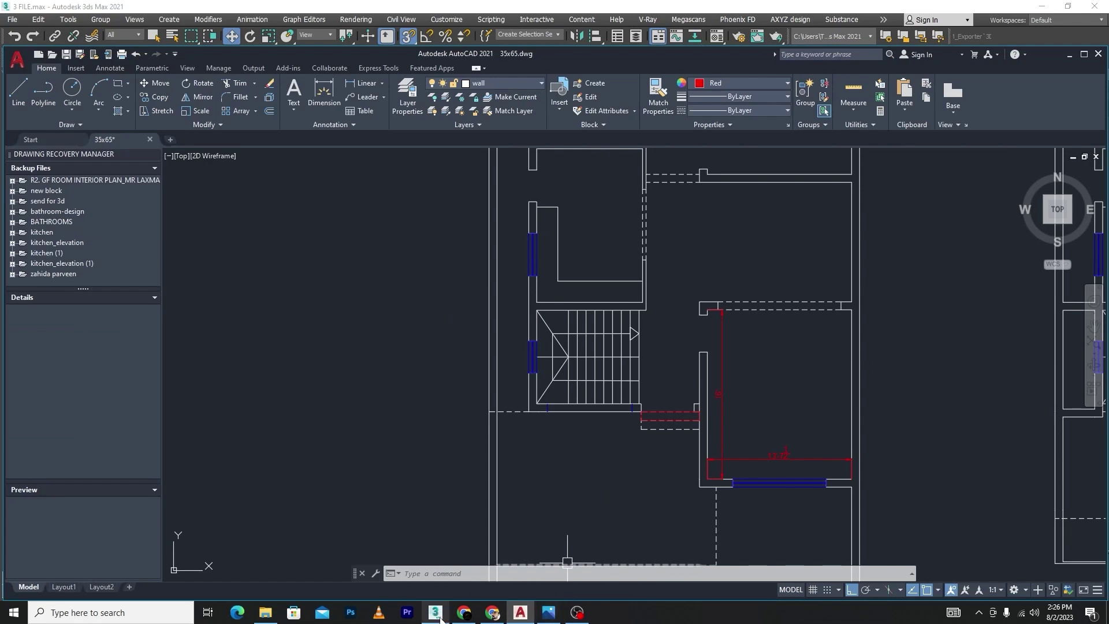
pyautogui.moveTo(441, 619)
pyautogui.click(449, 550)
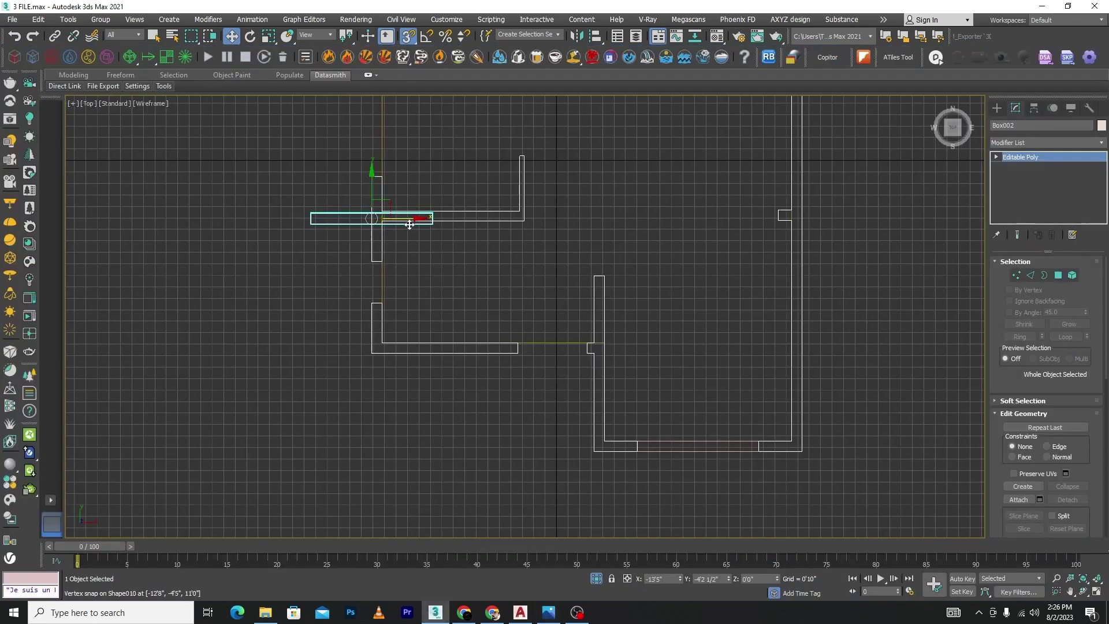
# Step: Set the angle snap to 90 degrees and rotate the copied window piece parallel to the side wall
pyautogui.press('e')
pyautogui.moveTo(400, 183); pyautogui.dragTo(407, 206)
pyautogui.hotkey('ctrl', 'z')
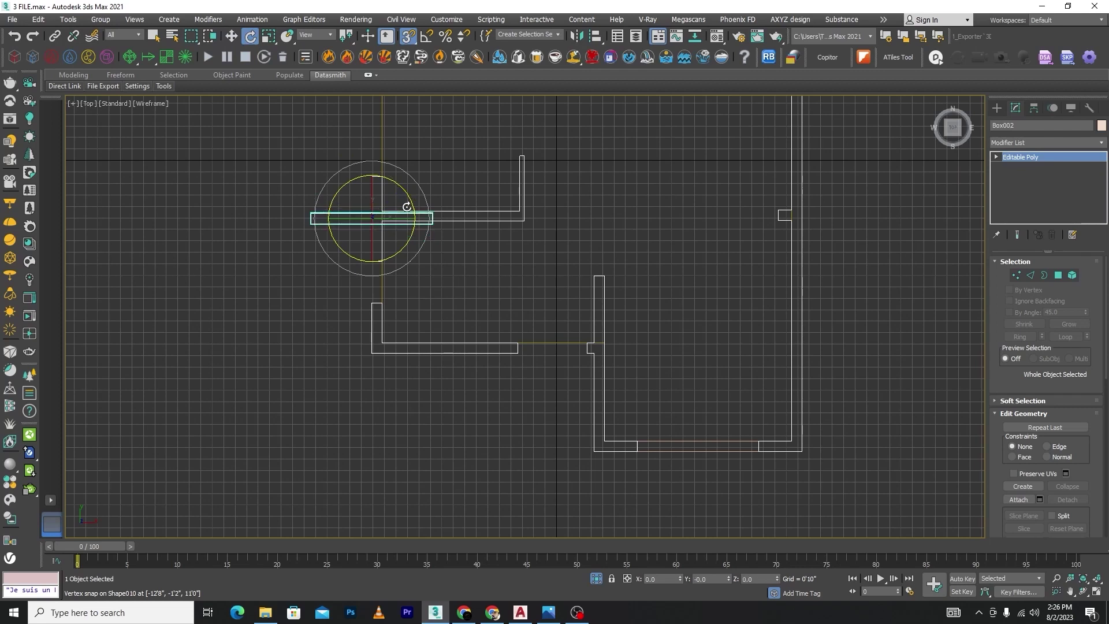
pyautogui.rightClick(427, 35)
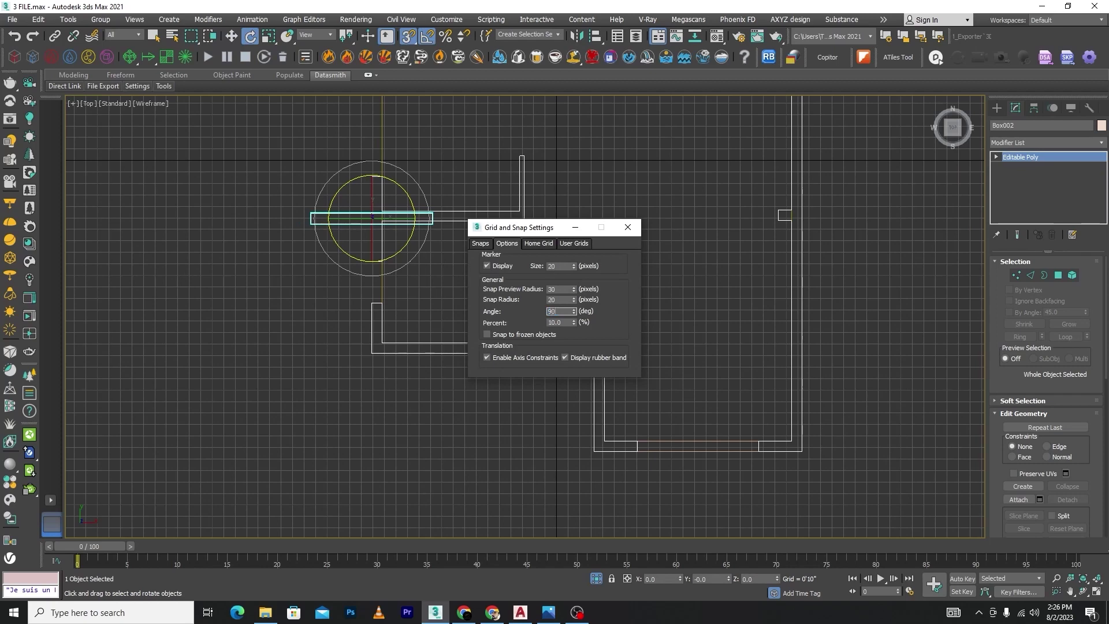
pyautogui.click(622, 231)
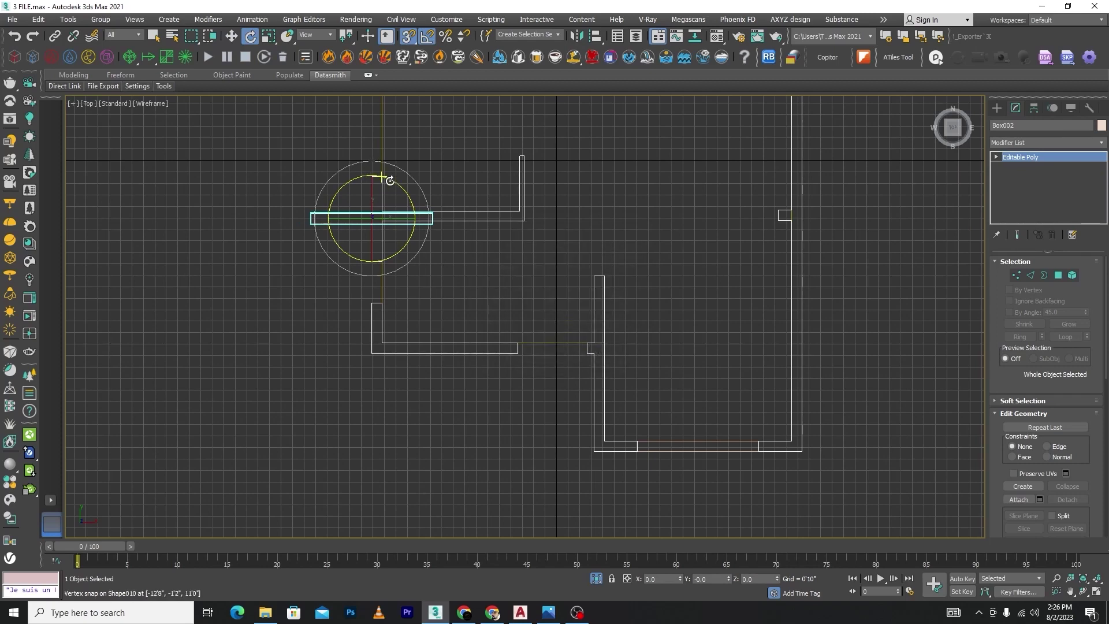
pyautogui.moveTo(389, 178); pyautogui.dragTo(400, 191)
# Step: Move the rotated piece down so its lower end meets the wall below the staircase window opening
pyautogui.press('w')
pyautogui.scroll(-2, 453, 158)
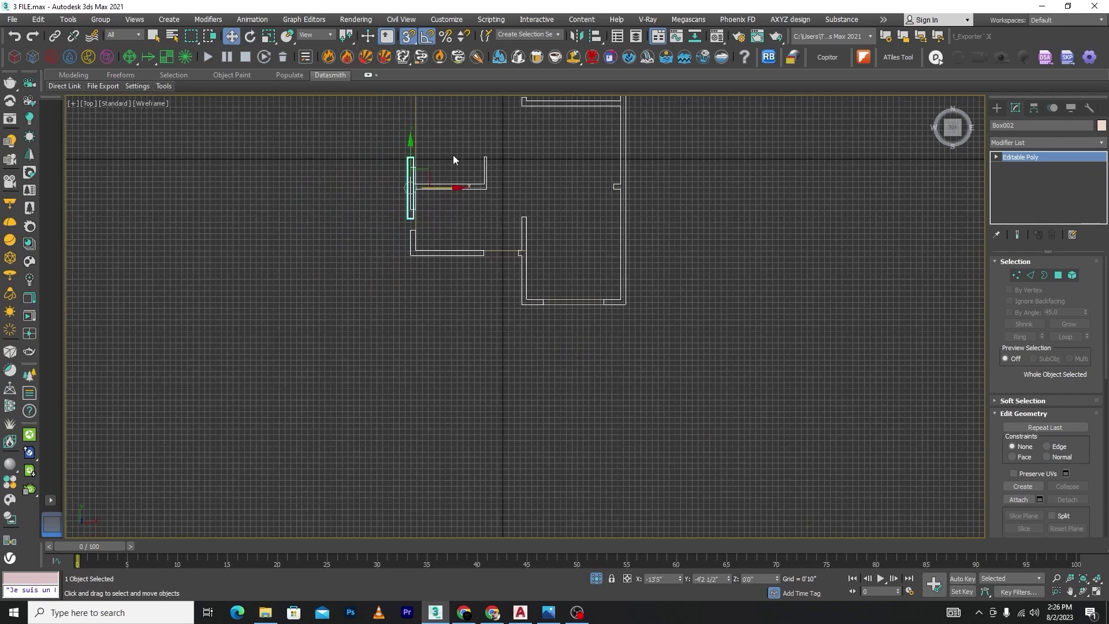
pyautogui.scroll(4, 426, 173)
pyautogui.scroll(2, 421, 292)
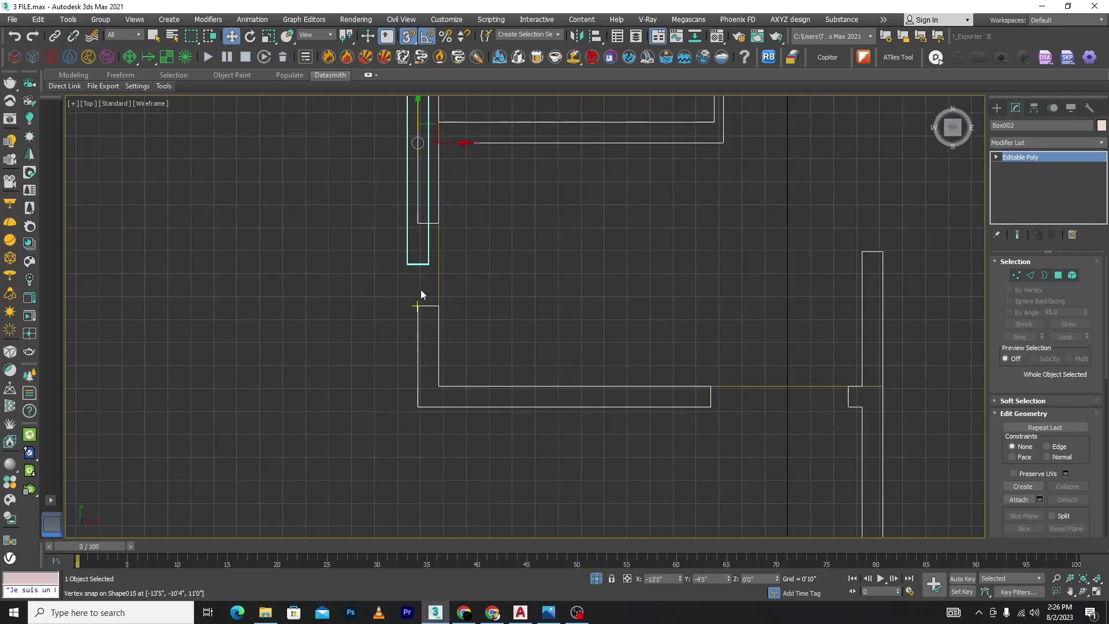
pyautogui.moveTo(428, 263); pyautogui.dragTo(440, 304)
# Step: Shorten the piece to the staircase window opening by moving its upper vertices, and align it with the wall's thickness
pyautogui.click(1016, 276)
pyautogui.scroll(-1, 655, 364)
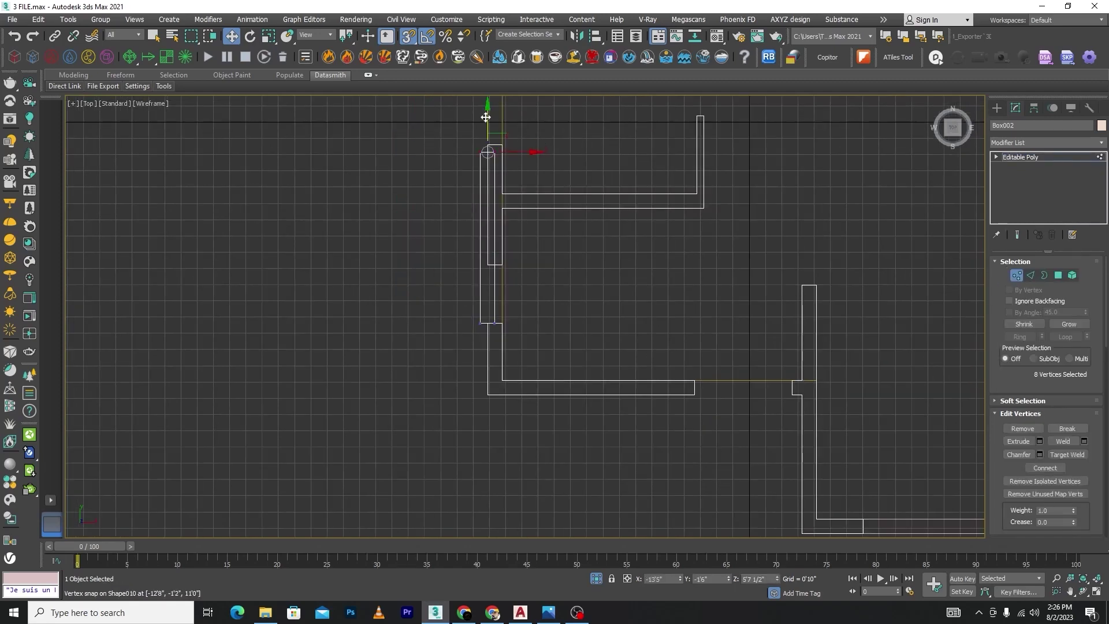
pyautogui.moveTo(486, 117); pyautogui.dragTo(508, 265)
pyautogui.scroll(3, 506, 292)
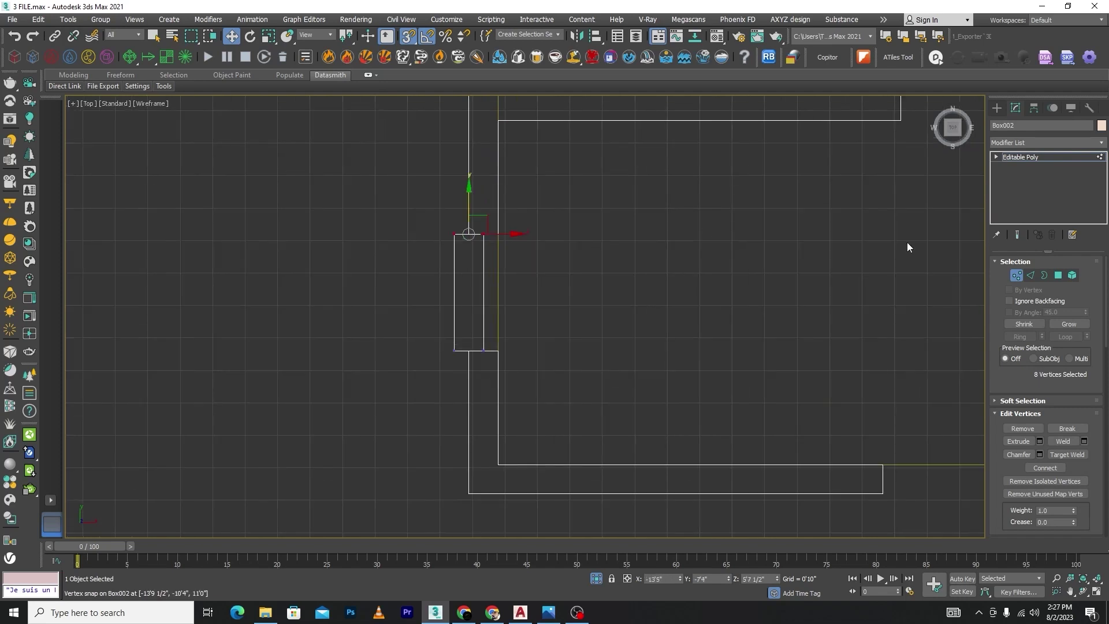
pyautogui.click(1018, 274)
pyautogui.moveTo(498, 180); pyautogui.dragTo(423, 245)
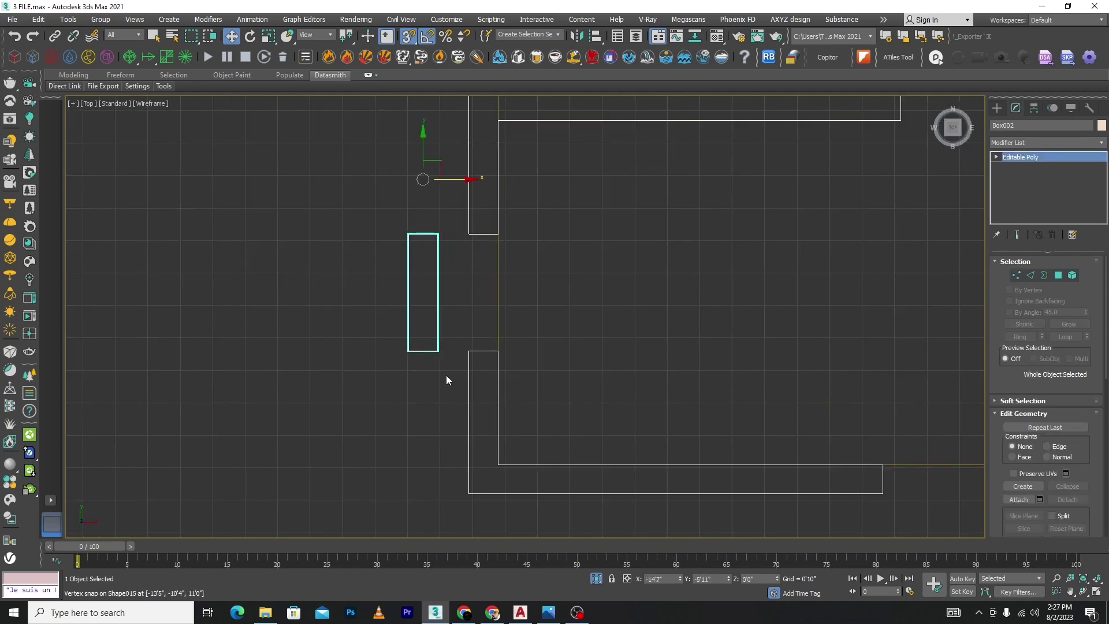
pyautogui.moveTo(440, 348); pyautogui.dragTo(495, 353)
# Step: Clear the selection and end isolation to bring back the complete floor plans
pyautogui.scroll(-5, 495, 353)
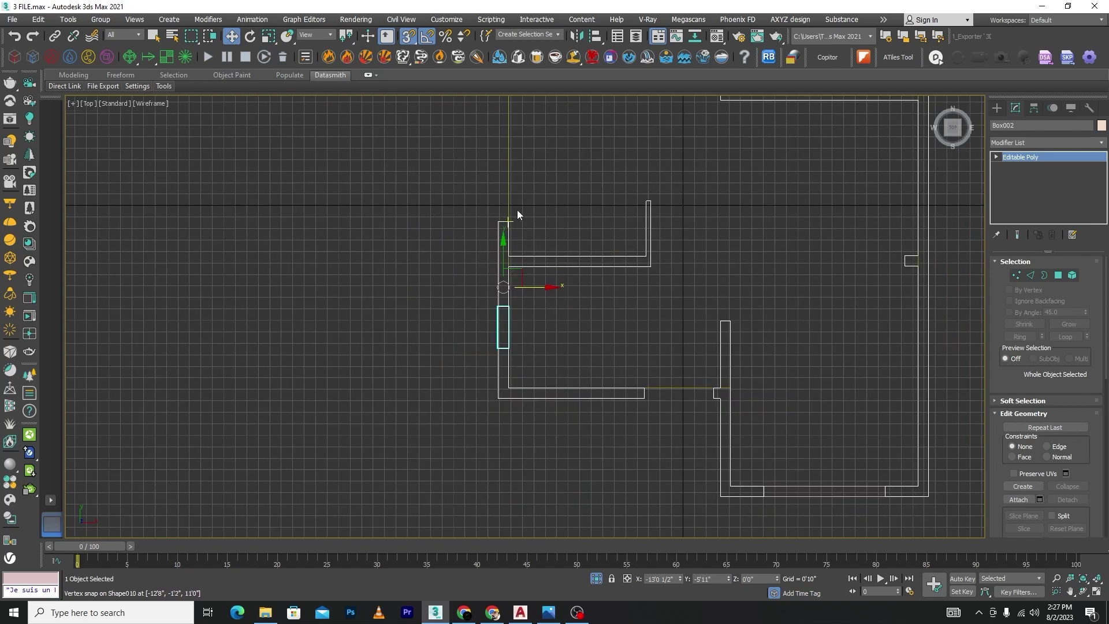
pyautogui.moveTo(517, 209); pyautogui.dragTo(530, 267, button='middle')
pyautogui.scroll(-2, 520, 307)
pyautogui.scroll(-4, 518, 322)
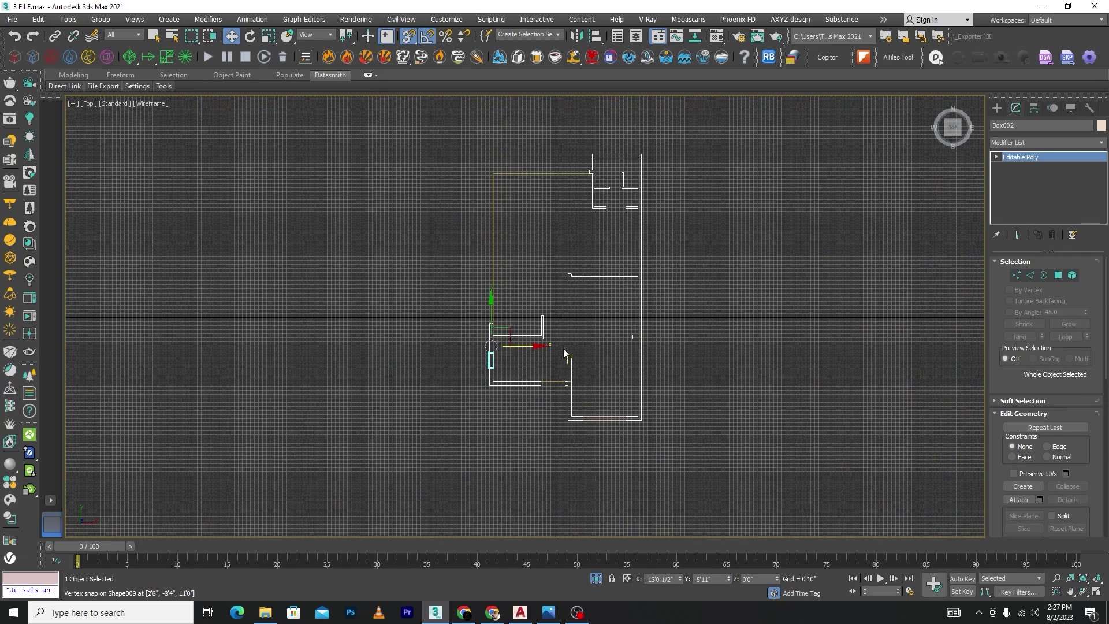
pyautogui.click(685, 512)
pyautogui.click(596, 578)
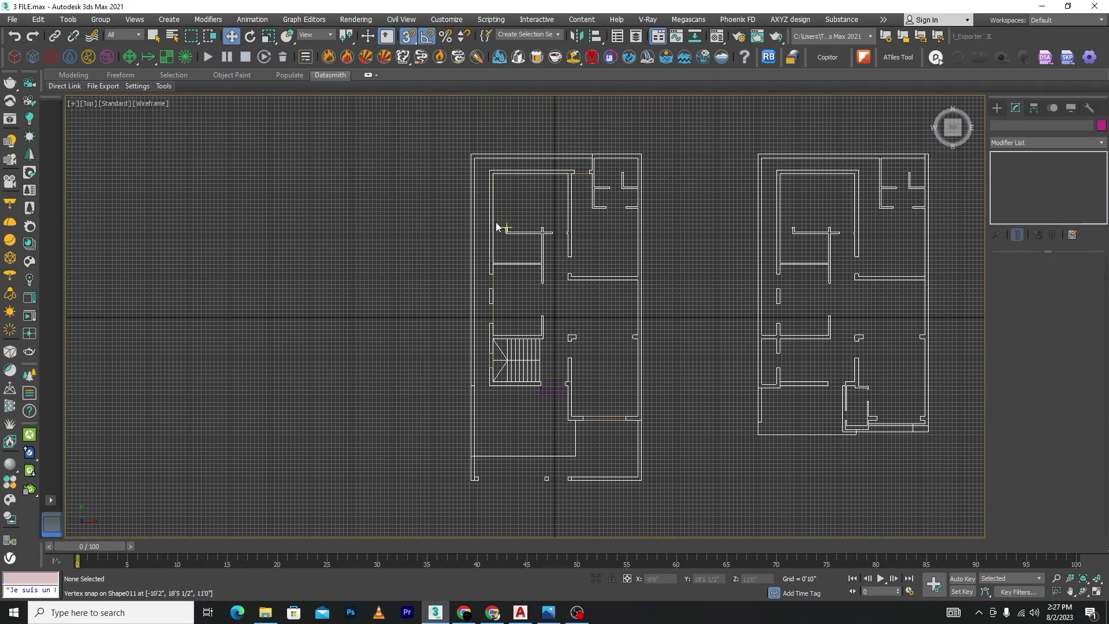
# Step: Copy the staircase window piece up the side wall and snap its lower end to the start of the next opening
pyautogui.scroll(5, 483, 351)
pyautogui.moveTo(497, 395)
pyautogui.keyDown('shift'); pyautogui.mouseDown()
pyautogui.moveTo(496, 347)
pyautogui.moveTo(539, 267)
pyautogui.moveTo(498, 223)
pyautogui.mouseUp(); pyautogui.keyUp('shift')
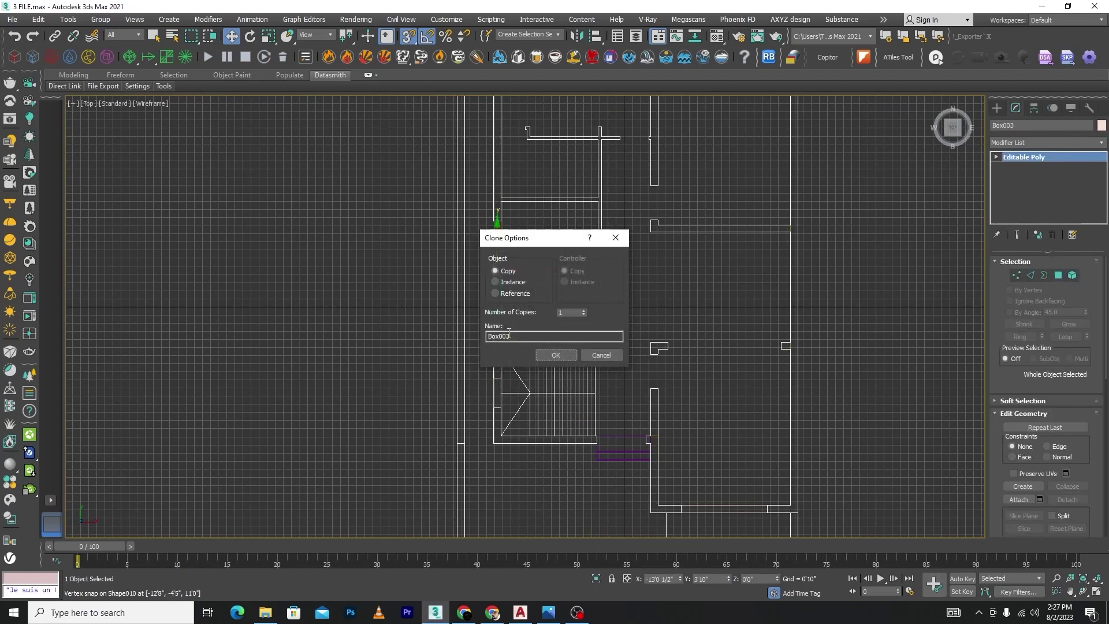
pyautogui.click(546, 359)
pyautogui.scroll(3, 490, 307)
pyautogui.moveTo(490, 303); pyautogui.dragTo(490, 317)
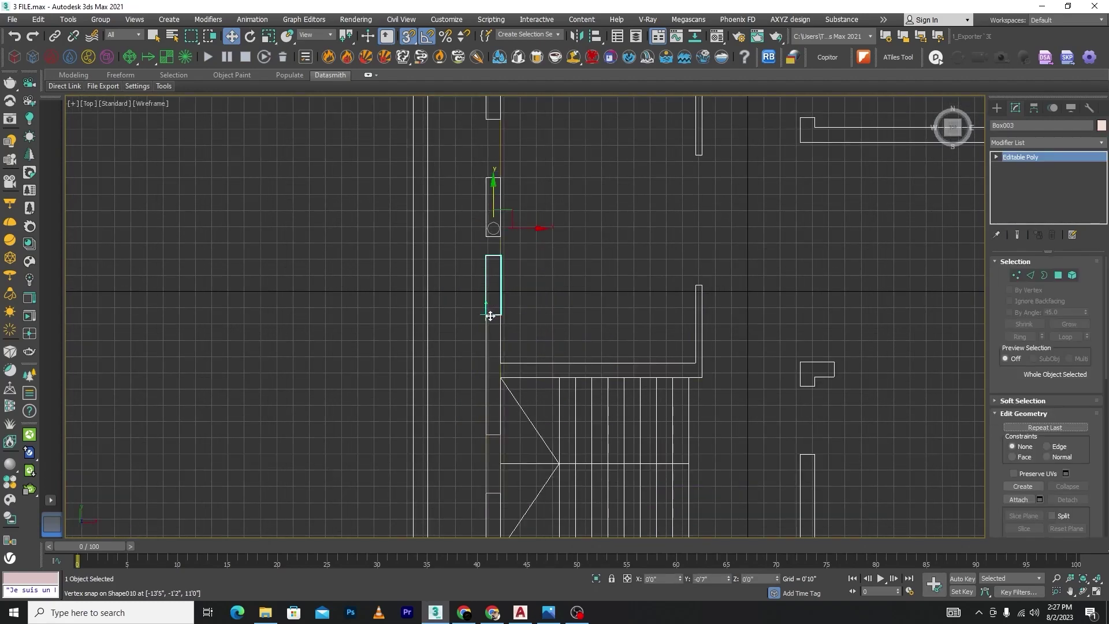
# Step: Stretch the new copy's upper vertices to the wall end above so it fills the opening
pyautogui.click(1018, 277)
pyautogui.scroll(3, 494, 239)
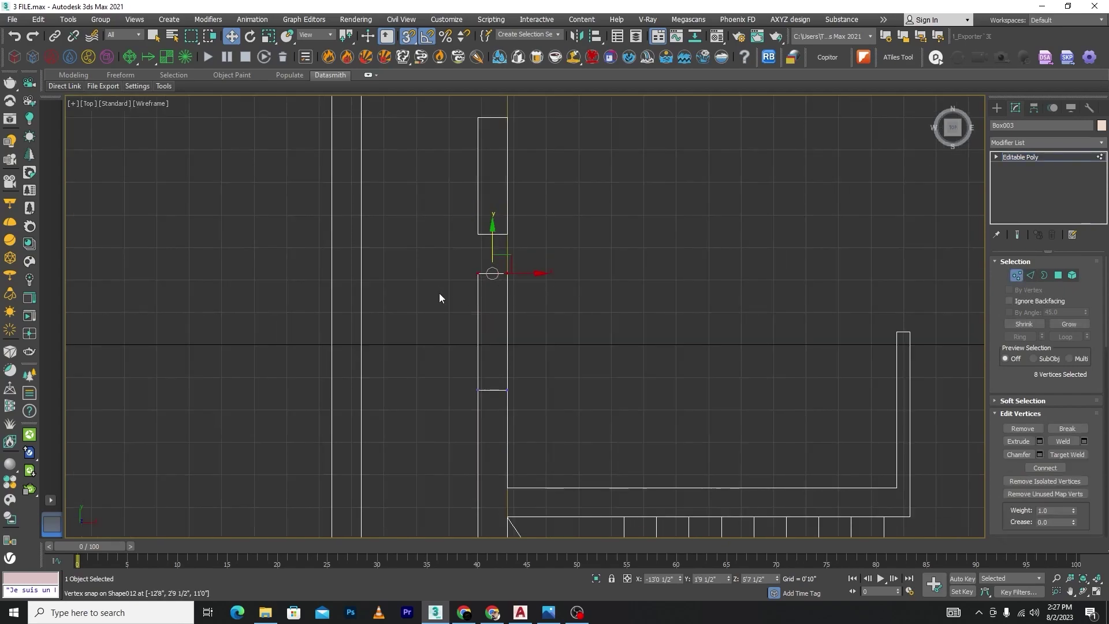
pyautogui.moveTo(494, 254); pyautogui.dragTo(508, 235)
# Step: Leave vertex editing and hide the outer boundary wall that blocks the side window openings
pyautogui.press('l')
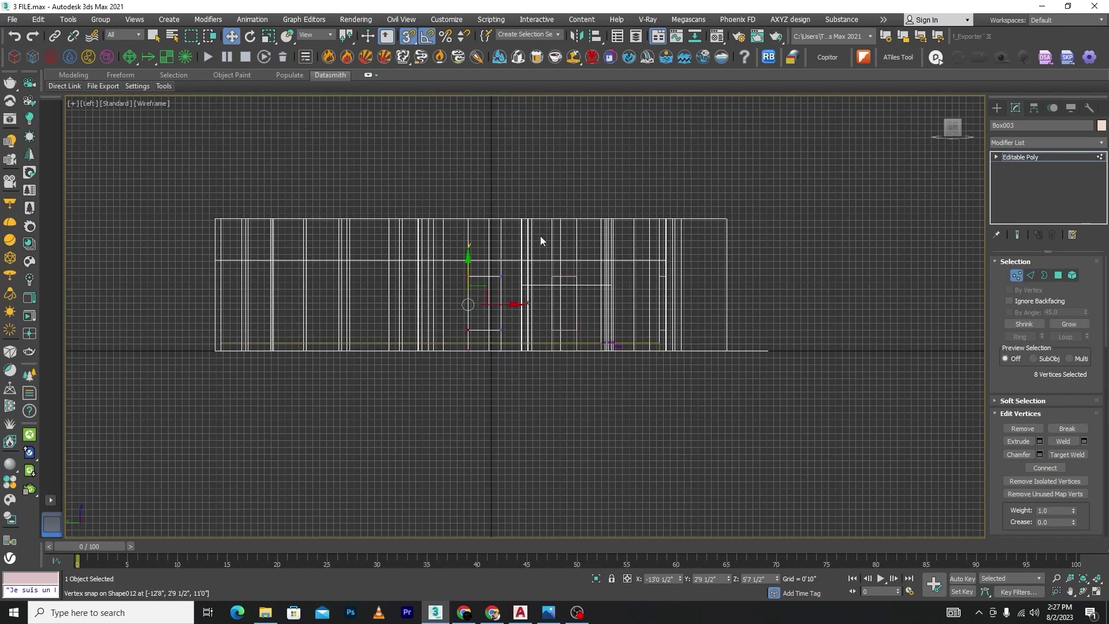
pyautogui.scroll(4, 501, 272)
pyautogui.press('F3')
pyautogui.scroll(-2, 578, 312)
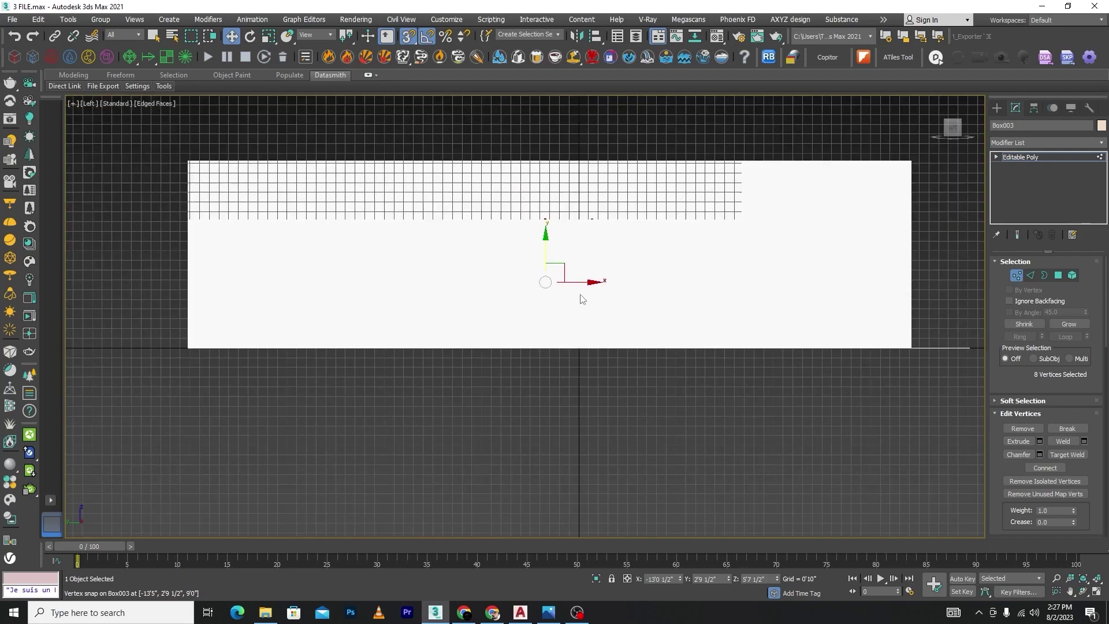
pyautogui.keyDown('alt'); pyautogui.moveTo(582, 299); pyautogui.dragTo(633, 349, button='middle'); pyautogui.keyUp('alt')
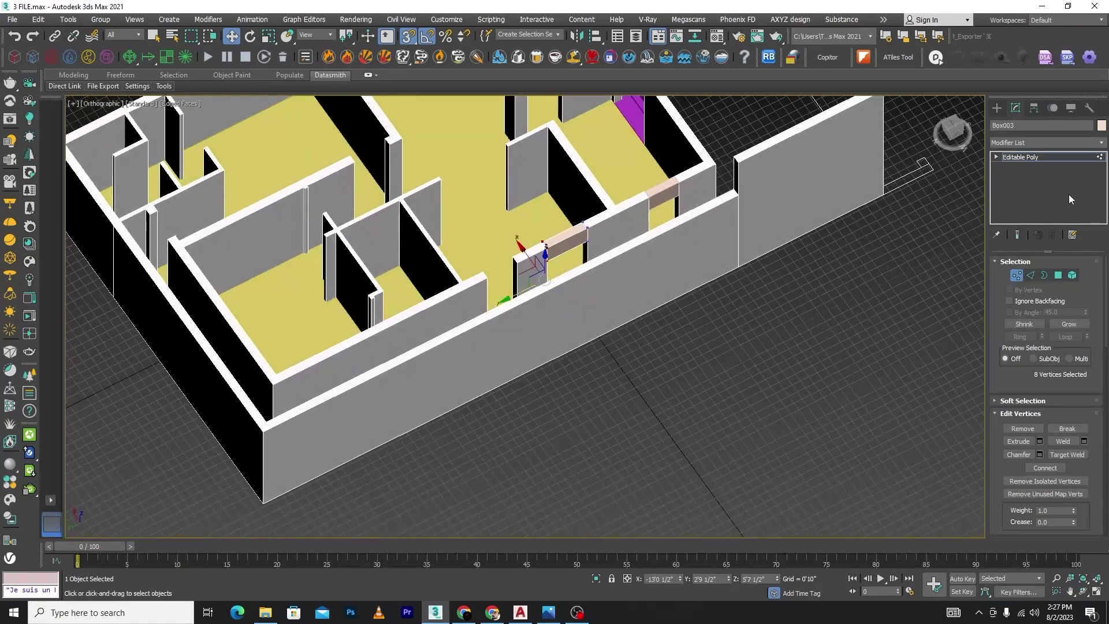
pyautogui.click(1018, 275)
pyautogui.scroll(-3, 563, 335)
pyautogui.click(612, 287)
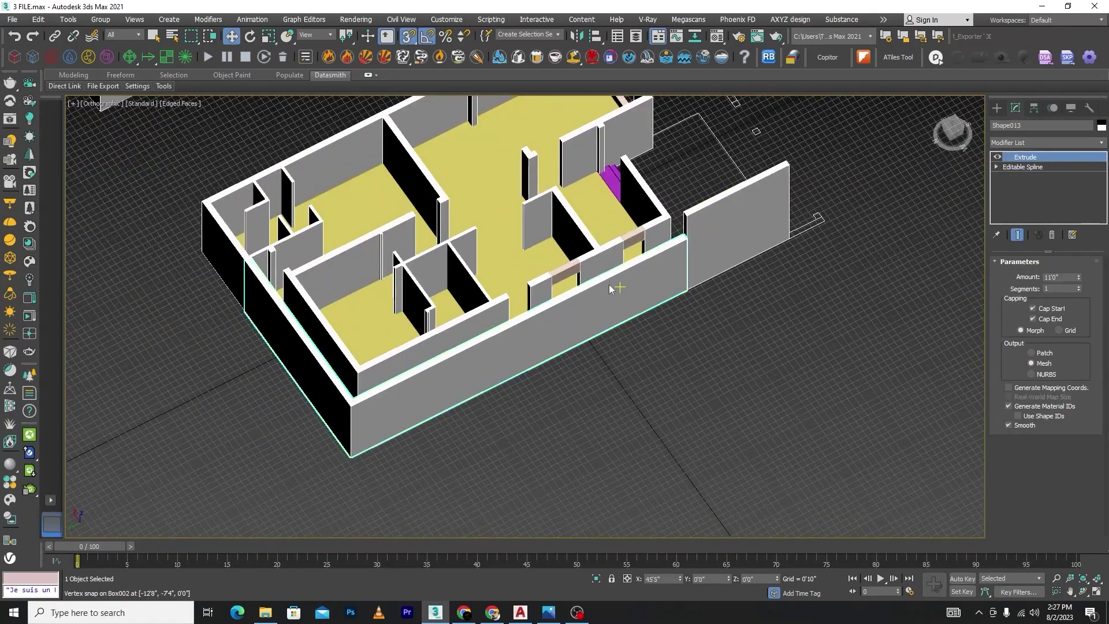
pyautogui.rightClick(610, 287)
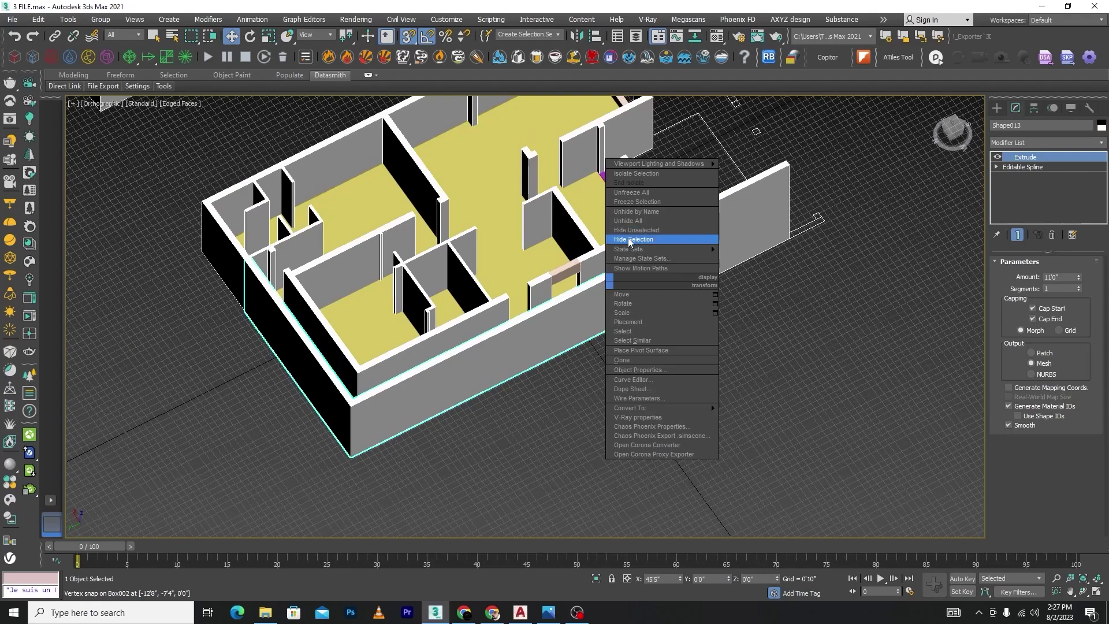
pyautogui.click(630, 239)
# Step: Switch to the left view and select the sill-and-lintel piece in the wider side window opening
pyautogui.press('f')
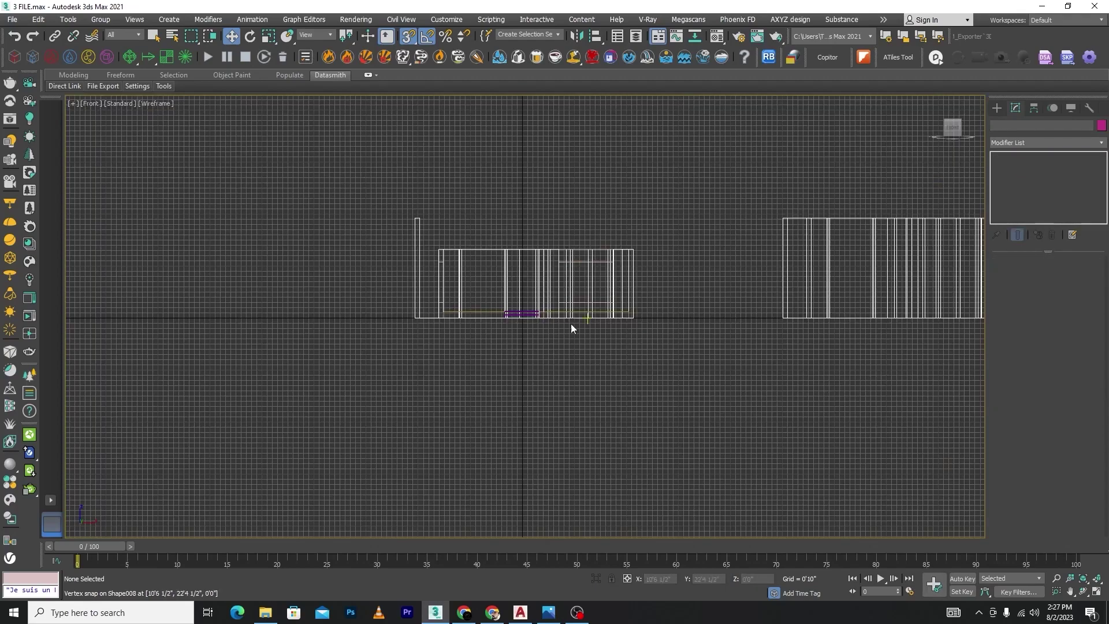
pyautogui.scroll(6, 510, 304)
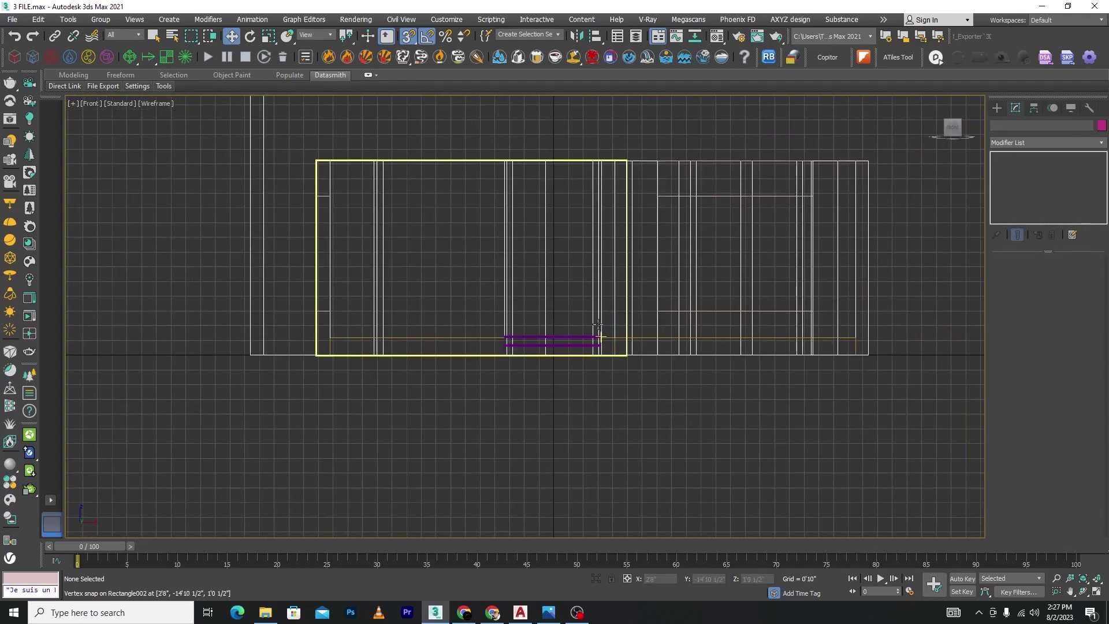
pyautogui.press('l')
pyautogui.scroll(-4, 618, 334)
pyautogui.scroll(6, 543, 307)
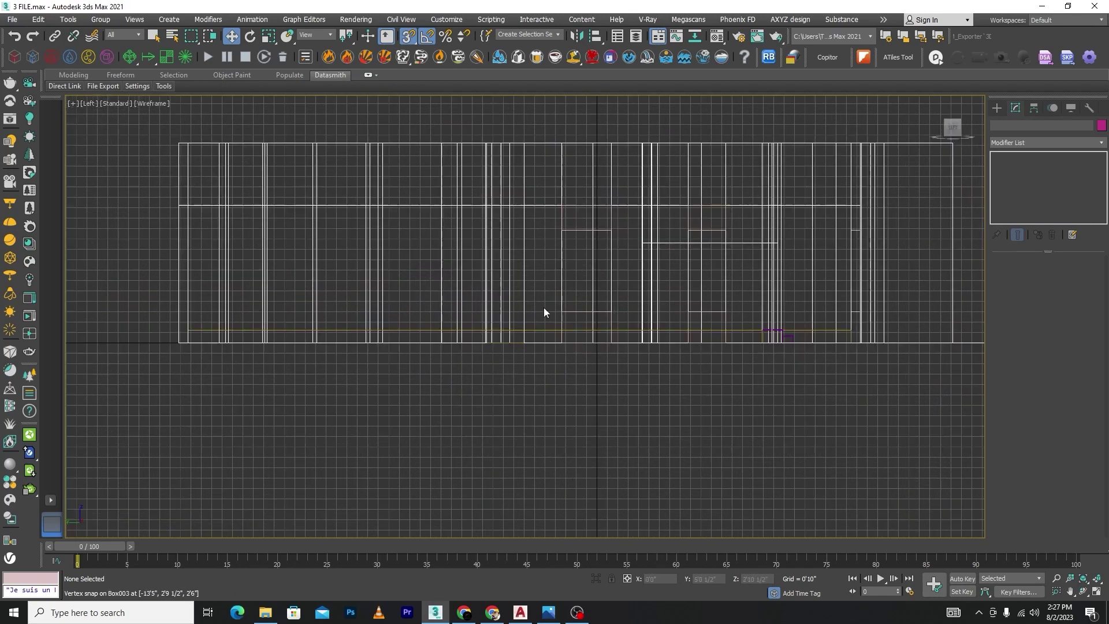
pyautogui.click(626, 314)
pyautogui.click(997, 108)
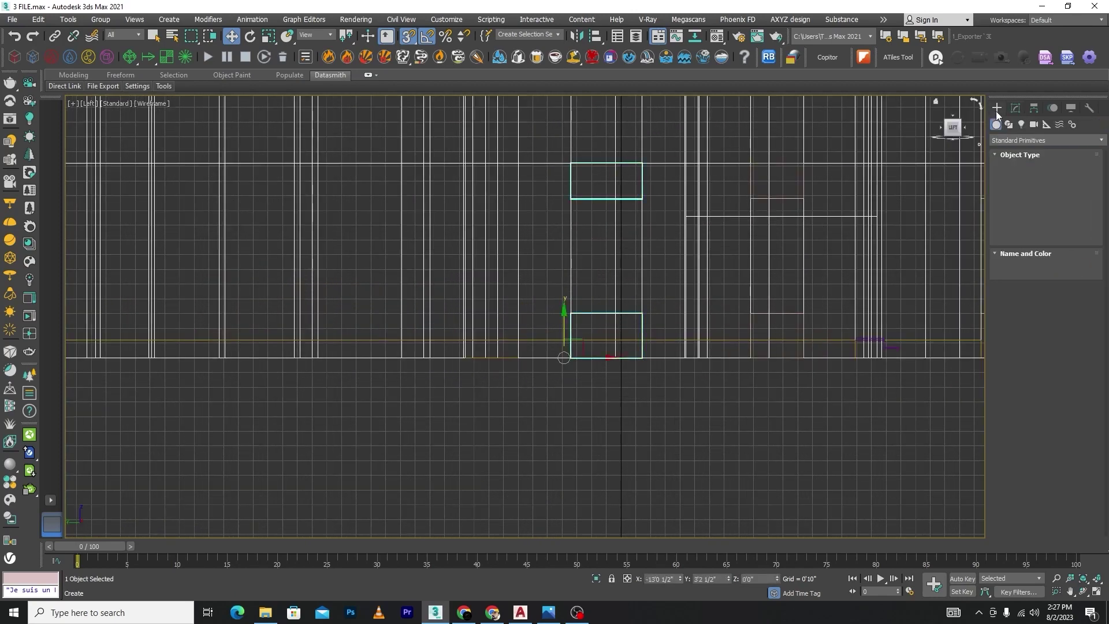
pyautogui.click(1024, 177)
pyautogui.scroll(4, 547, 230)
pyautogui.moveTo(593, 168); pyautogui.dragTo(730, 397)
pyautogui.rightClick(729, 397)
pyautogui.click(1017, 108)
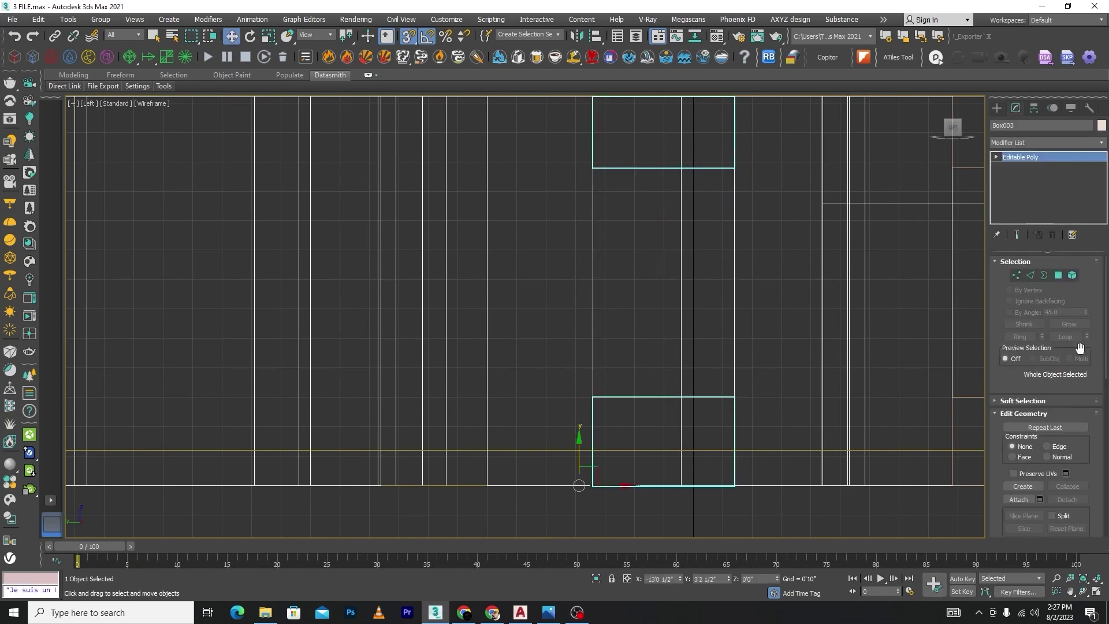
# Step: Draw a flat reference box over the lower wall section of the side window piece, snapped to its opposite corners
pyautogui.click(997, 109)
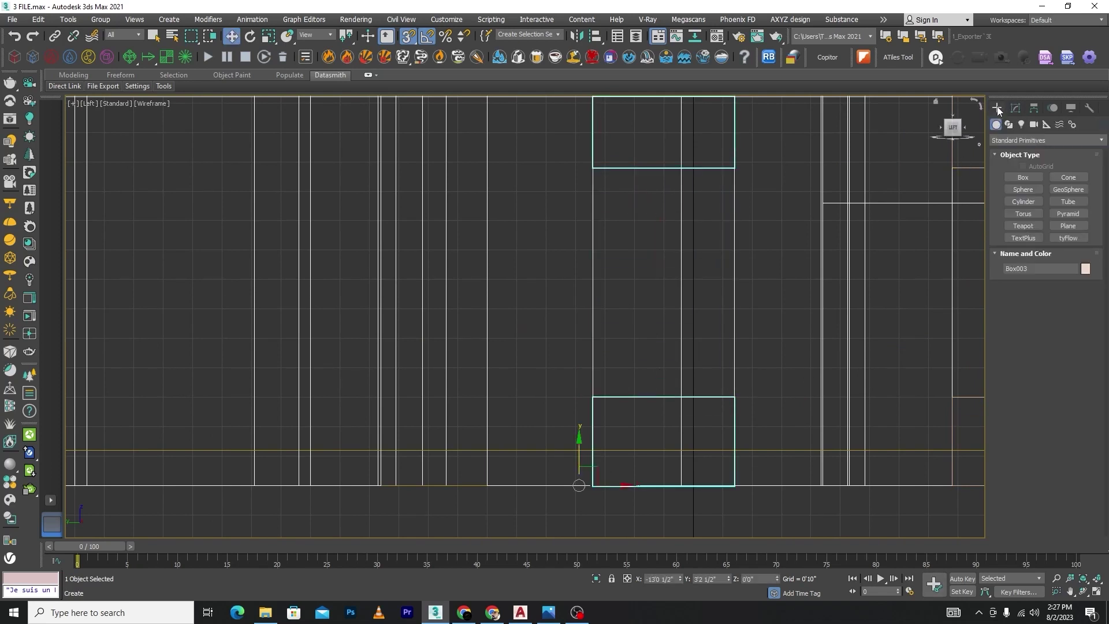
pyautogui.click(1023, 178)
pyautogui.moveTo(721, 401); pyautogui.dragTo(593, 485)
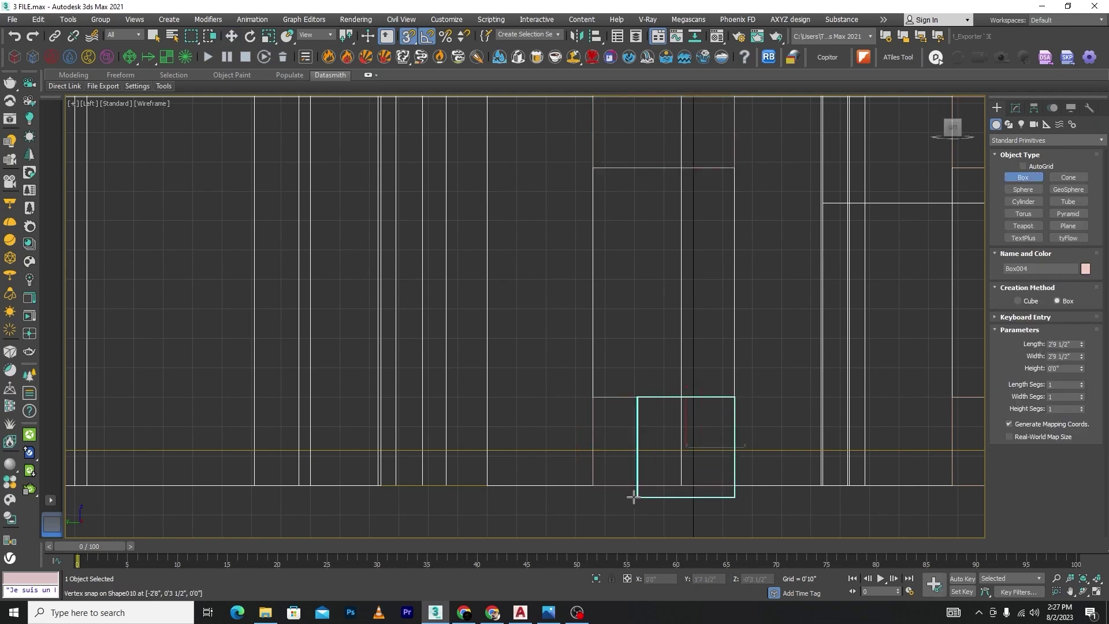
pyautogui.click(593, 489)
pyautogui.press('w')
# Step: Set the reference box's length to 3'6" and move it up so its lower edge snaps to the floor slab level
pyautogui.click(1015, 109)
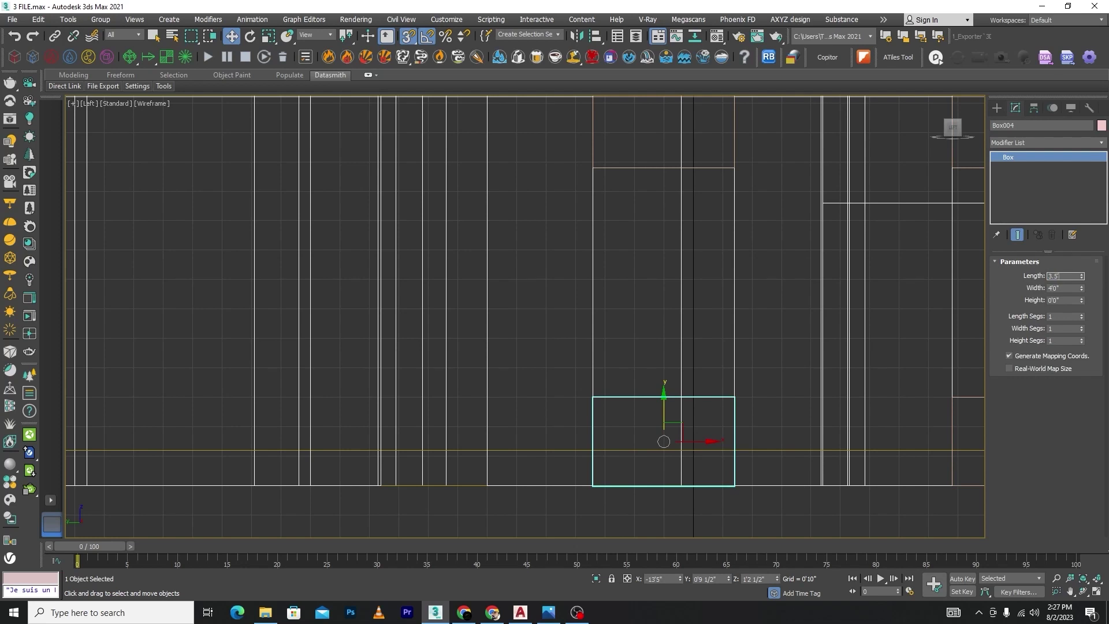
pyautogui.press('Return')
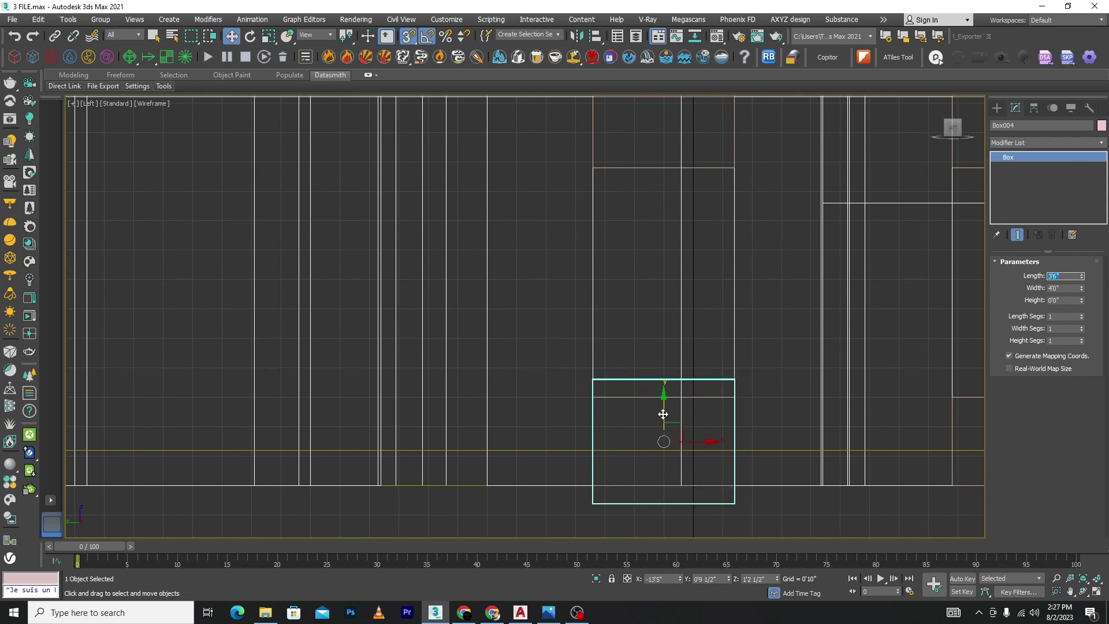
pyautogui.moveTo(663, 414); pyautogui.dragTo(663, 320)
pyautogui.moveTo(602, 409); pyautogui.dragTo(948, 414)
pyautogui.scroll(-3, 504, 397)
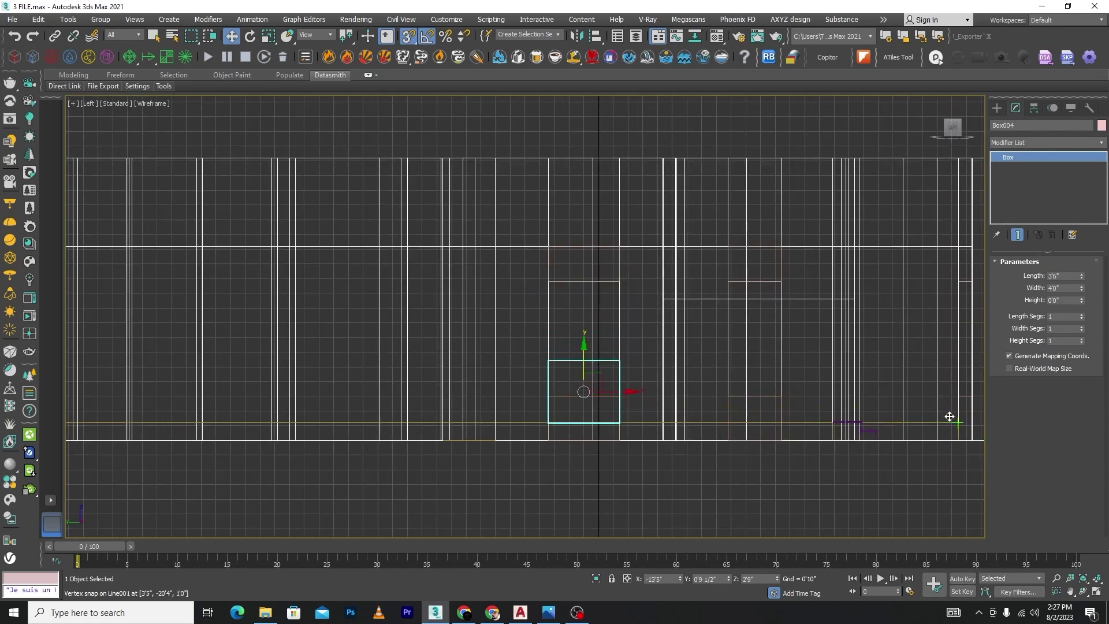
pyautogui.scroll(3, 613, 402)
# Step: Raise the top vertices of the side window piece's sill to the reference box's upper edge and leave vertex editing
pyautogui.click(613, 403)
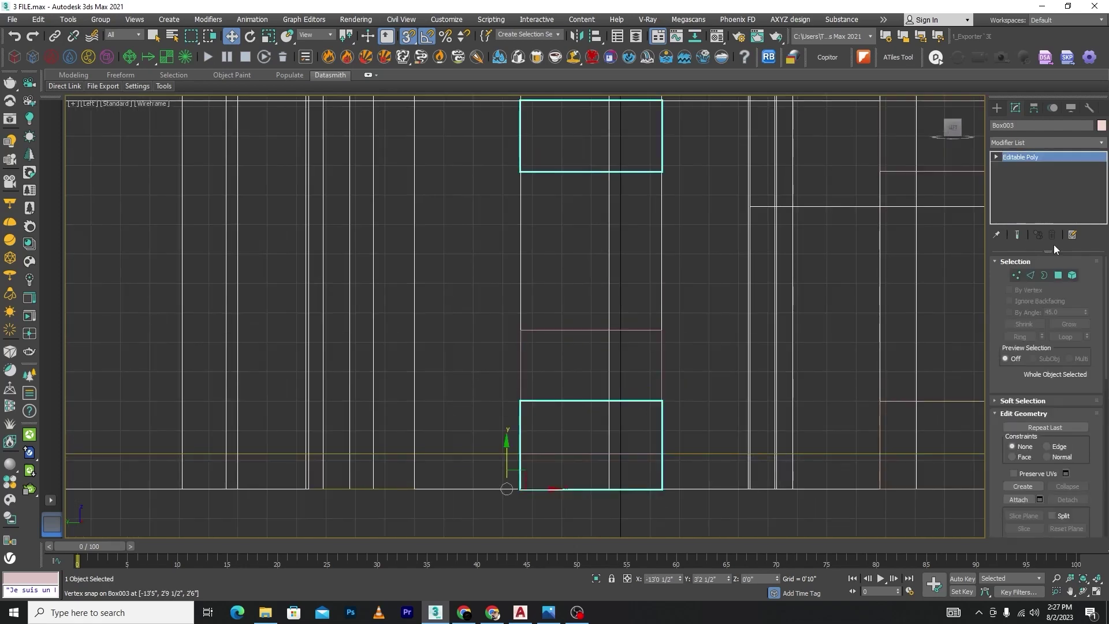
pyautogui.click(1018, 274)
pyautogui.moveTo(698, 389); pyautogui.dragTo(402, 408)
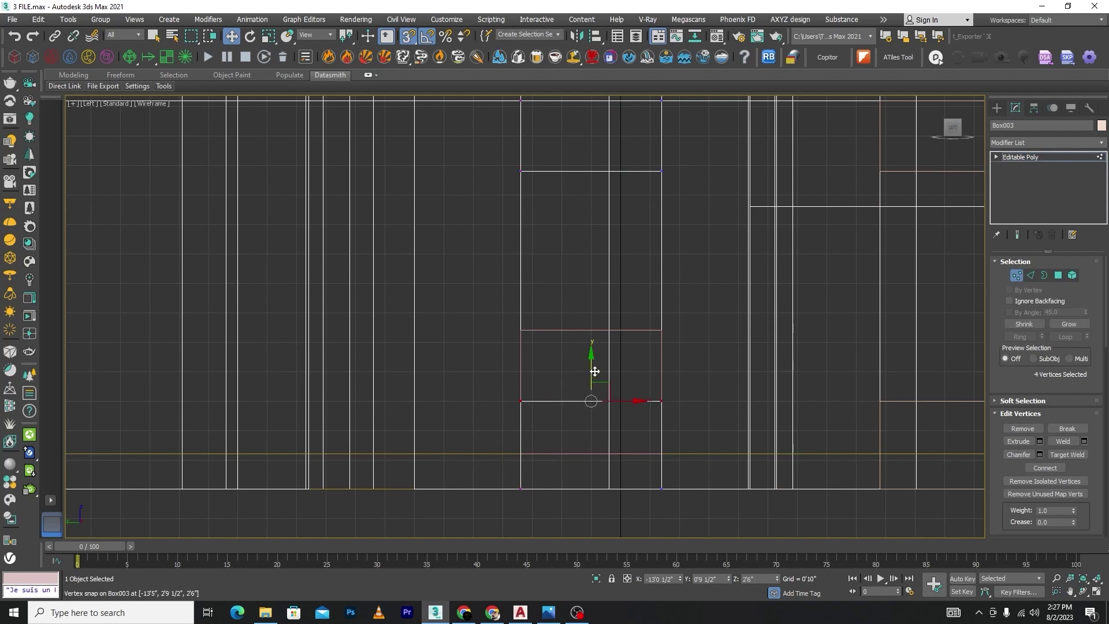
pyautogui.moveTo(594, 372); pyautogui.dragTo(651, 330)
pyautogui.press('F3')
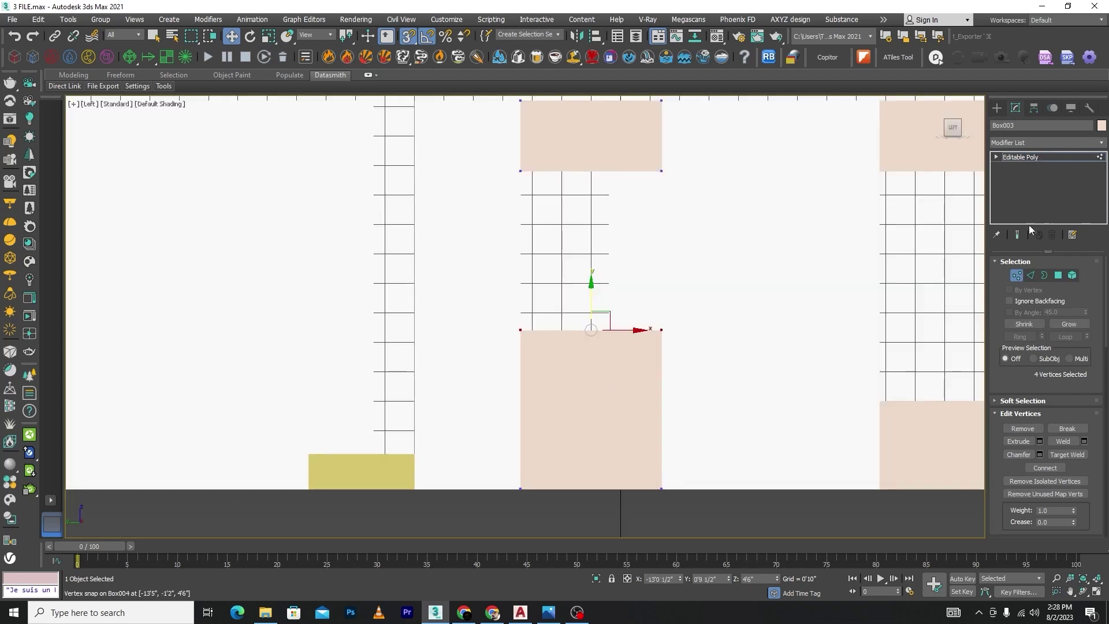
pyautogui.click(1017, 275)
# Step: Delete the reference box in front of the raised window sill
pyautogui.click(609, 379)
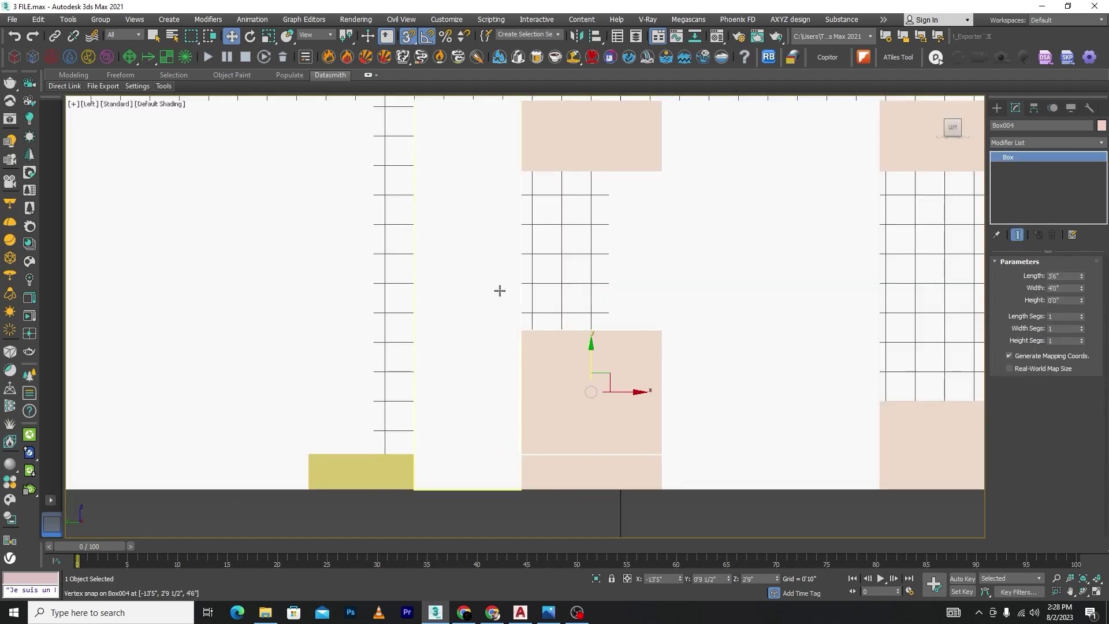
pyautogui.scroll(-4, 500, 293)
pyautogui.keyDown('alt'); pyautogui.moveTo(540, 297); pyautogui.dragTo(598, 362, button='middle'); pyautogui.keyUp('alt')
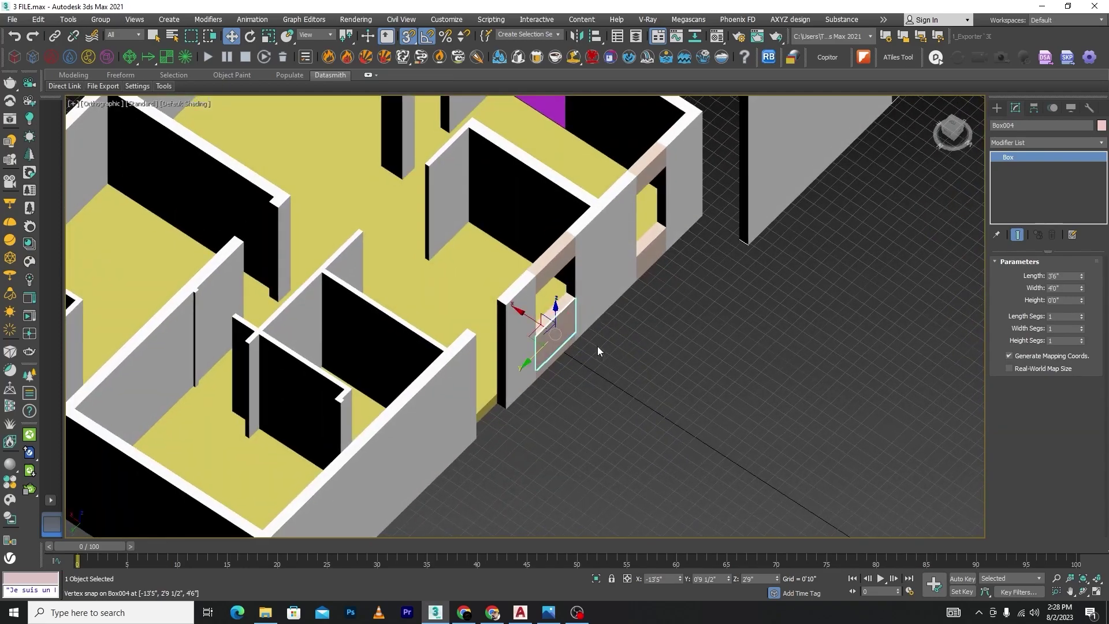
pyautogui.click(597, 347)
pyautogui.scroll(-3, 628, 321)
pyautogui.keyDown('alt'); pyautogui.moveTo(628, 321); pyautogui.dragTo(493, 299, button='middle'); pyautogui.keyUp('alt')
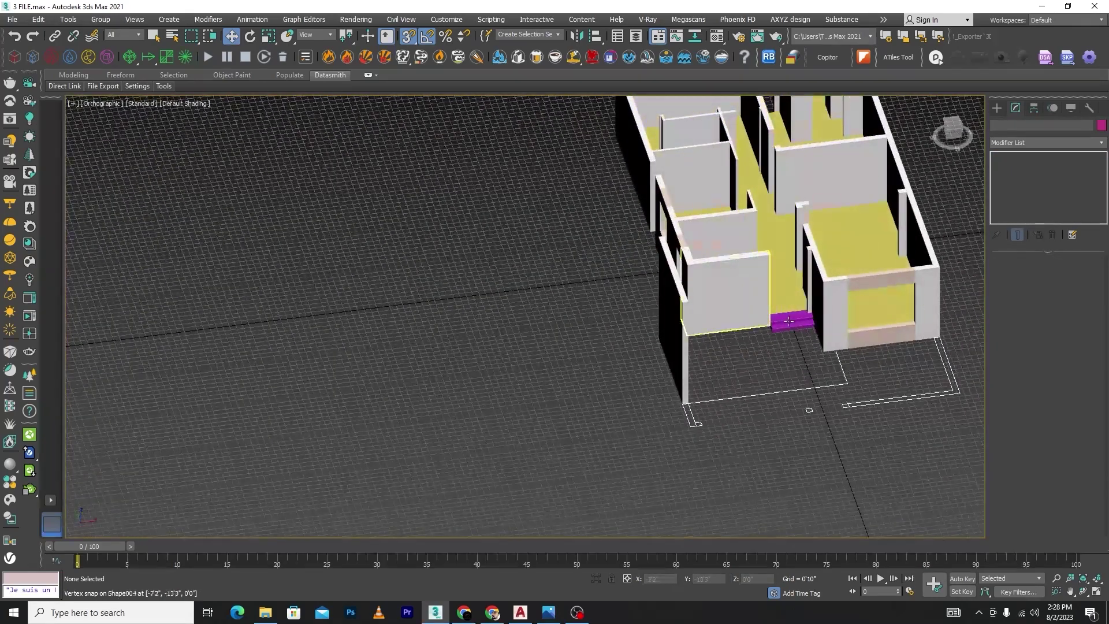
pyautogui.moveTo(881, 292); pyautogui.dragTo(579, 313, button='middle')
pyautogui.scroll(5, 580, 313)
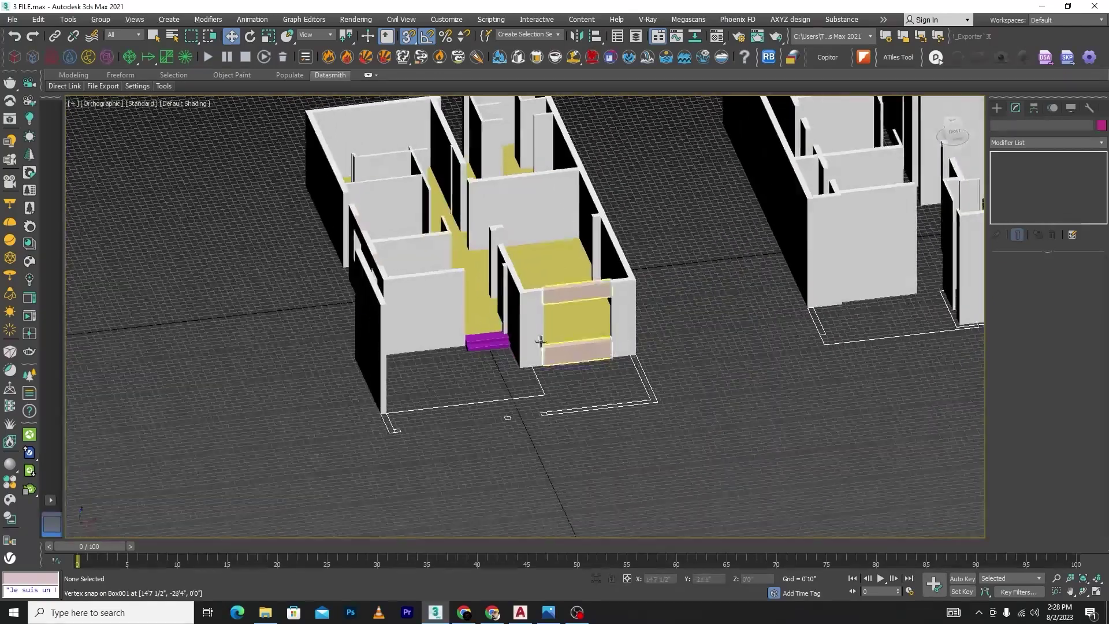
pyautogui.press('t')
pyautogui.press('F3')
pyautogui.scroll(-5, 580, 327)
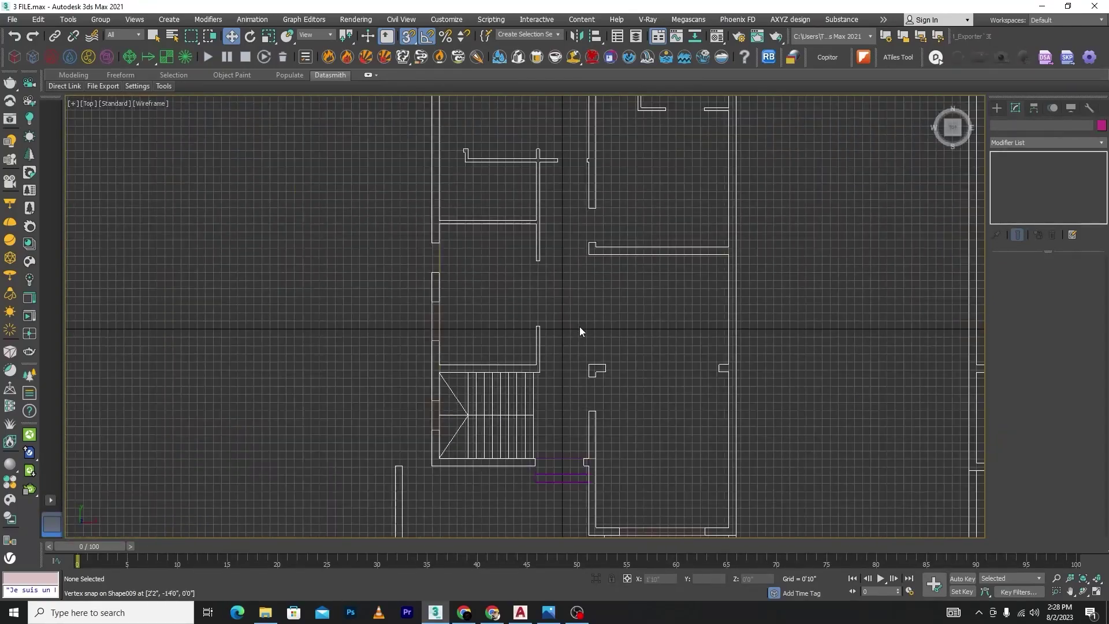
pyautogui.scroll(4, 609, 402)
pyautogui.scroll(5, 536, 244)
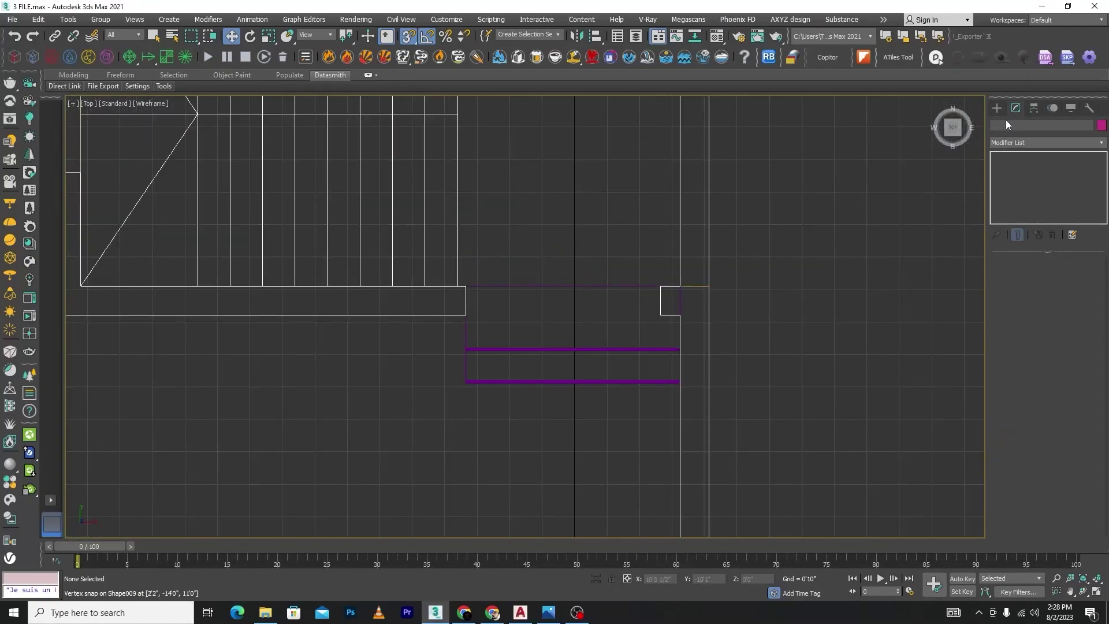
pyautogui.click(996, 108)
pyautogui.click(1023, 179)
pyautogui.scroll(4, 445, 294)
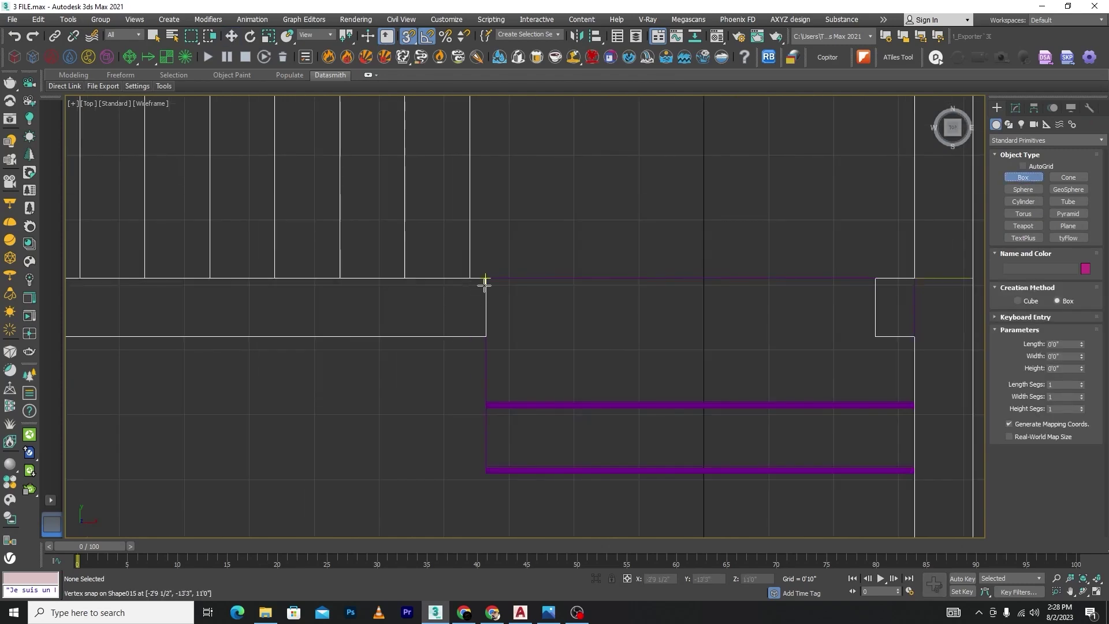
pyautogui.moveTo(485, 283); pyautogui.dragTo(872, 338)
pyautogui.rightClick(872, 338)
pyautogui.press('F3')
pyautogui.scroll(-7, 611, 268)
# Step: Try a full-height box between the wall ends of the entrance doorway above the steps, and delete it
pyautogui.moveTo(583, 393)
pyautogui.keyDown('alt'); pyautogui.mouseDown(button='middle')
pyautogui.moveTo(629, 344)
pyautogui.moveTo(615, 341)
pyautogui.mouseUp(button='middle'); pyautogui.keyUp('alt')
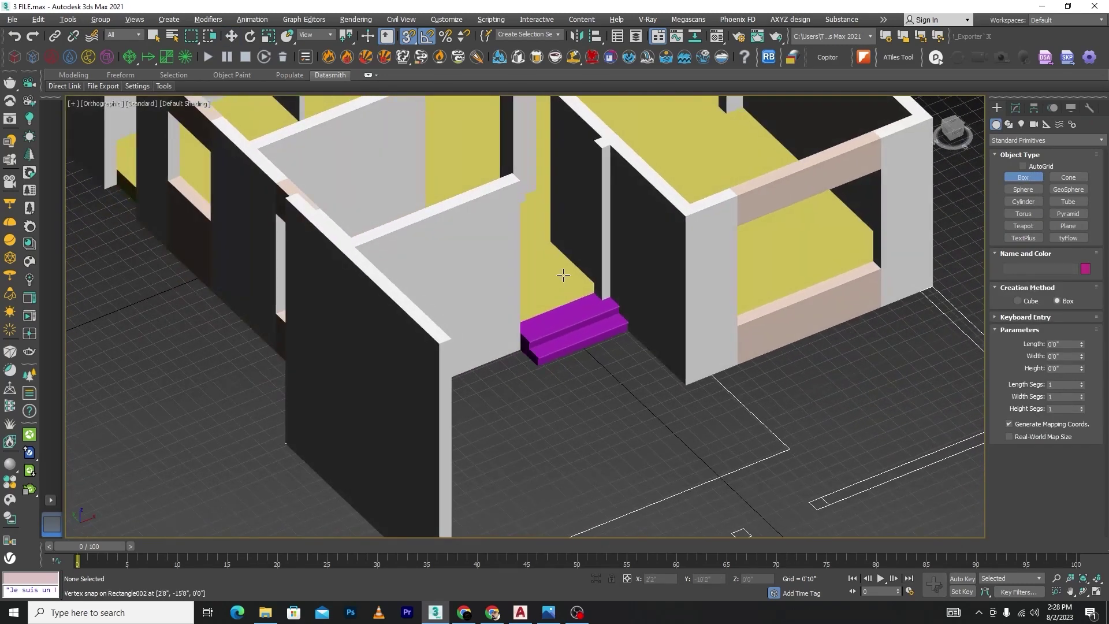
pyautogui.press('F3')
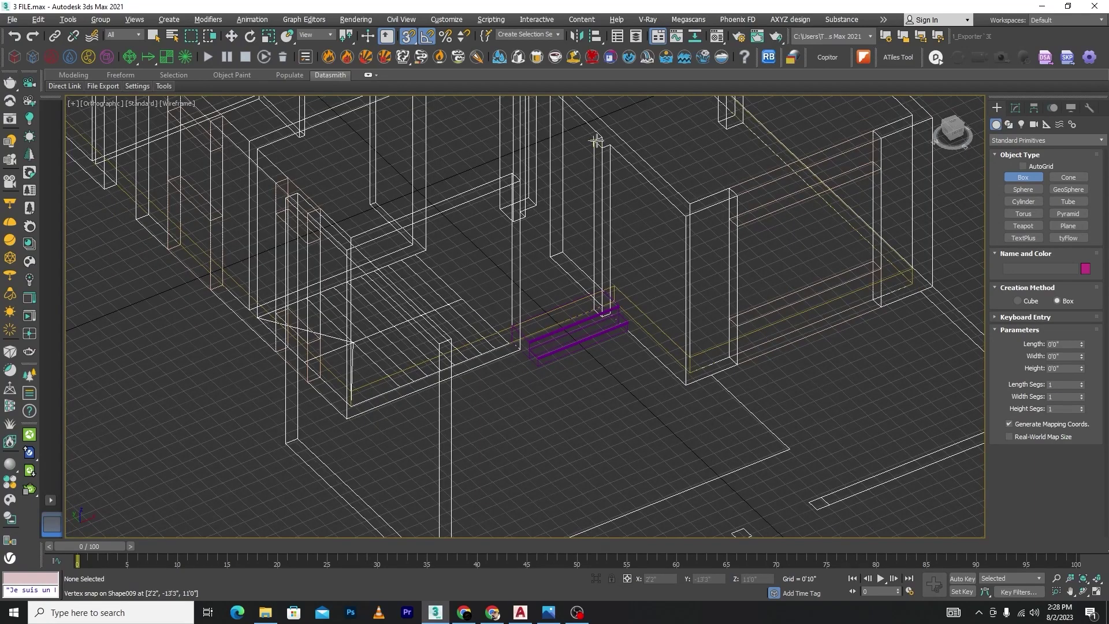
pyautogui.moveTo(595, 141)
pyautogui.mouseDown()
pyautogui.moveTo(569, 173)
pyautogui.moveTo(524, 341)
pyautogui.mouseUp()
pyautogui.click(520, 346)
pyautogui.press('w')
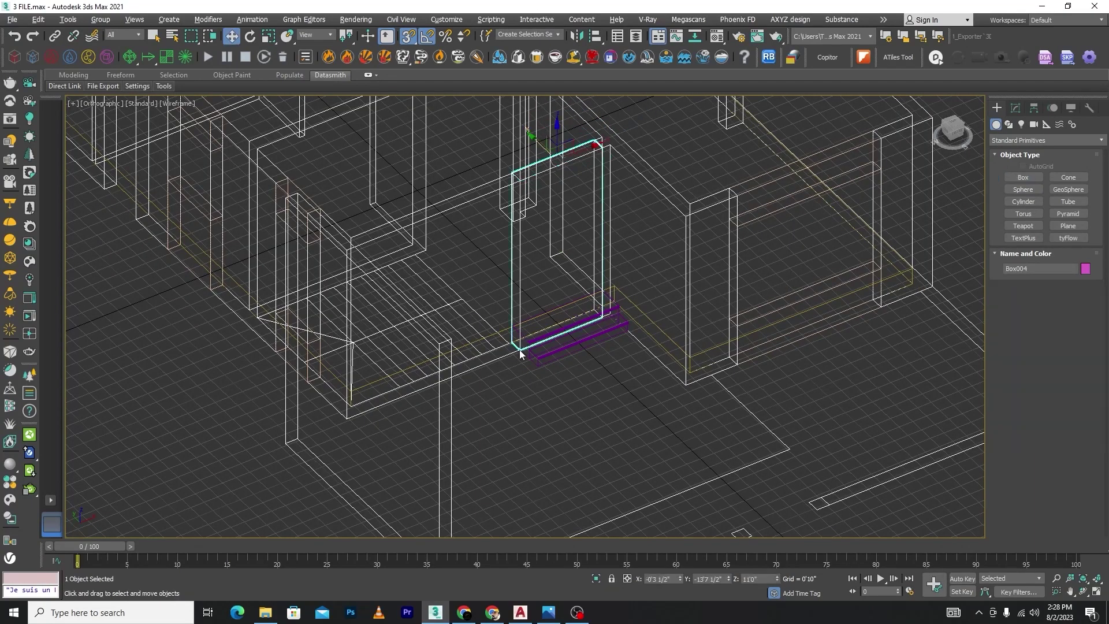
pyautogui.press('F3')
pyautogui.click(1016, 108)
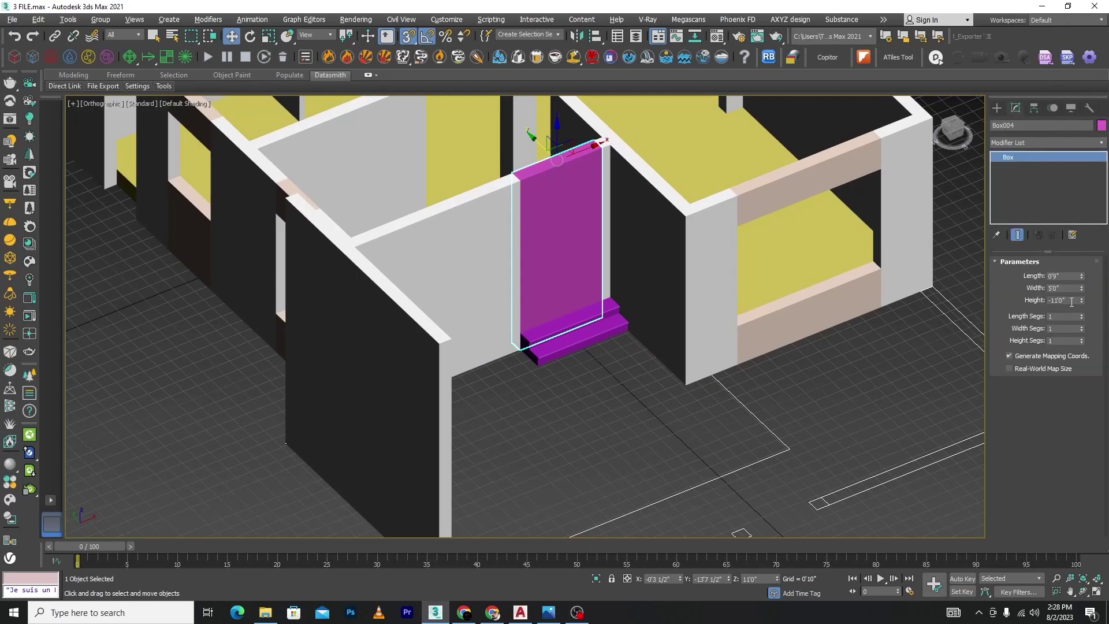
pyautogui.moveTo(610, 339)
pyautogui.keyDown('alt'); pyautogui.mouseDown(button='middle')
pyautogui.moveTo(487, 361)
pyautogui.moveTo(709, 252)
pyautogui.moveTo(588, 345)
pyautogui.moveTo(619, 333)
pyautogui.mouseUp(button='middle'); pyautogui.keyUp('alt')
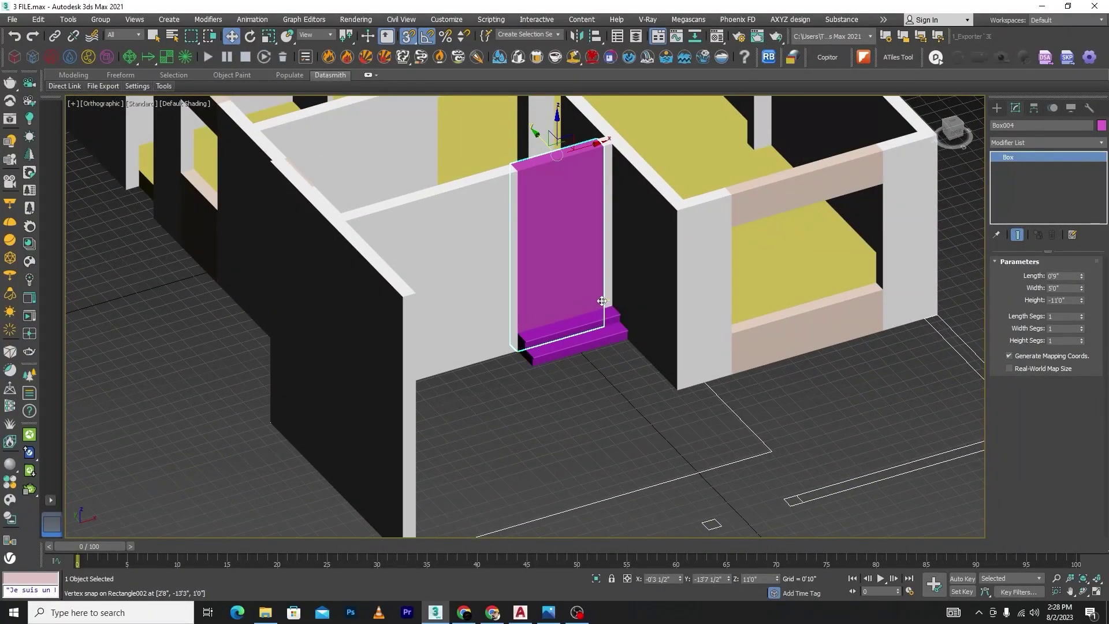
pyautogui.press('Delete')
# Step: Draw a flat box 0'9" by 5'0" at ground level across the entrance doorway, snapped to the wall corners
pyautogui.scroll(-3, 595, 312)
pyautogui.scroll(3, 581, 343)
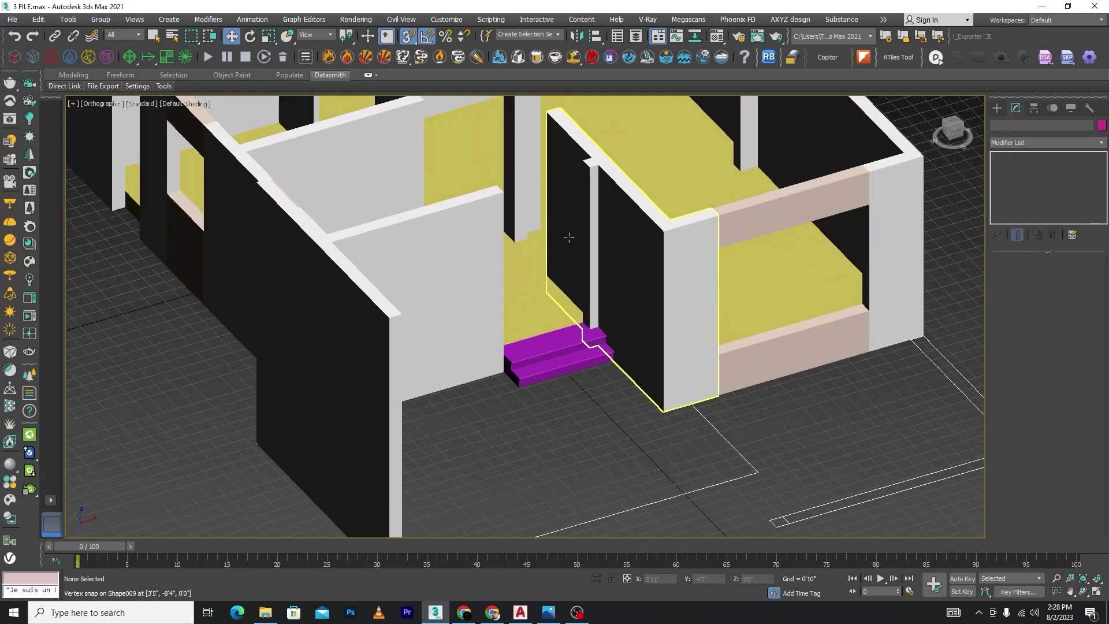
pyautogui.press('F3')
pyautogui.scroll(3, 581, 343)
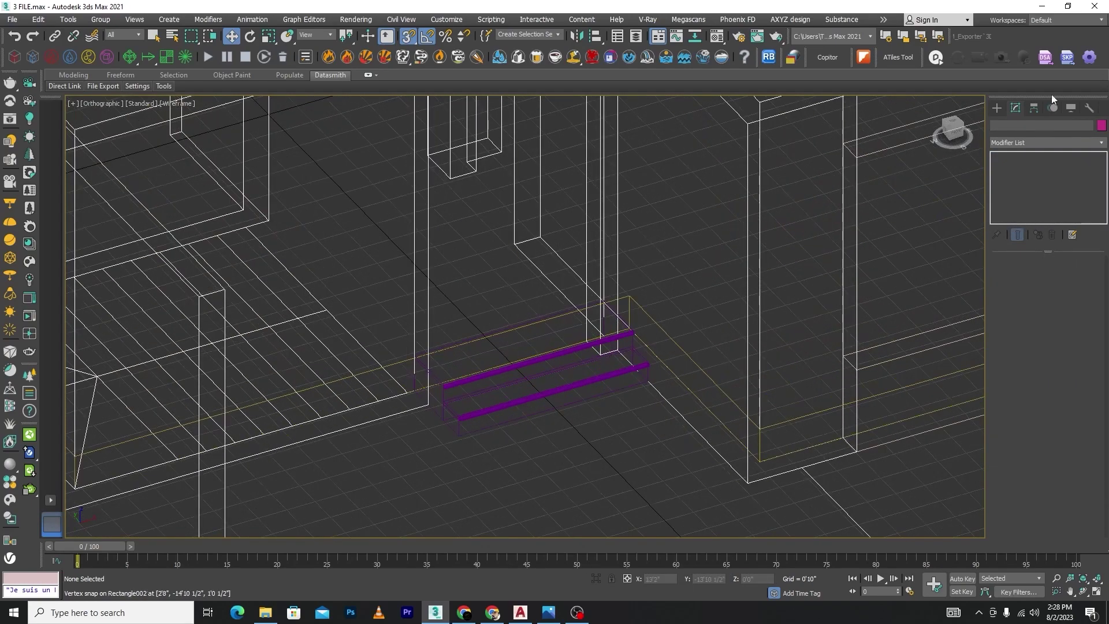
pyautogui.click(998, 110)
pyautogui.click(1023, 178)
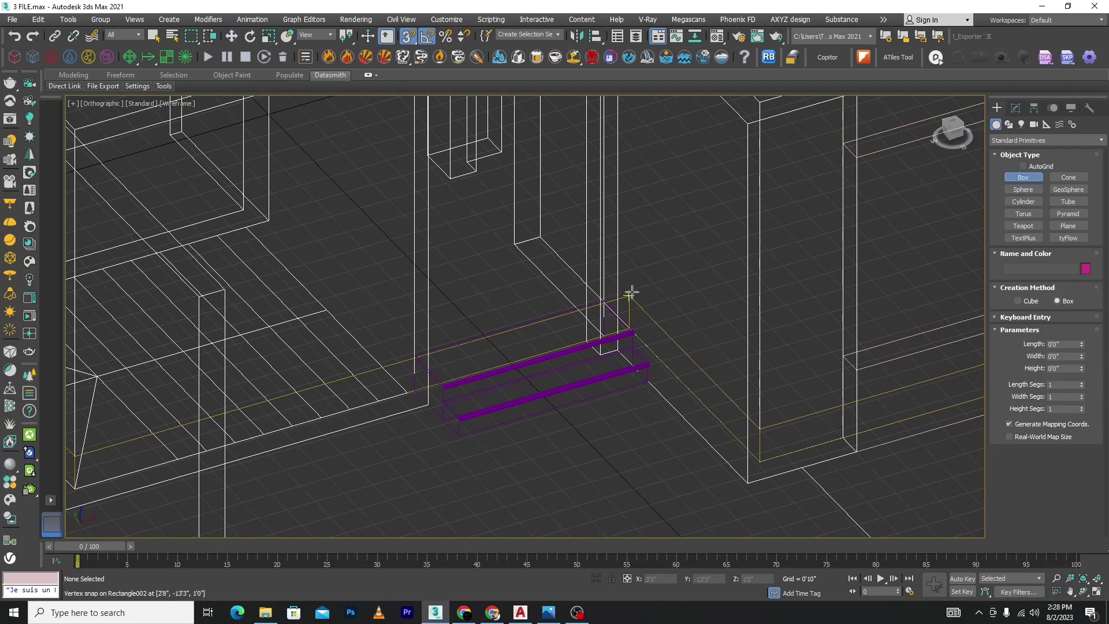
pyautogui.moveTo(588, 340); pyautogui.dragTo(427, 406)
pyautogui.click(427, 405)
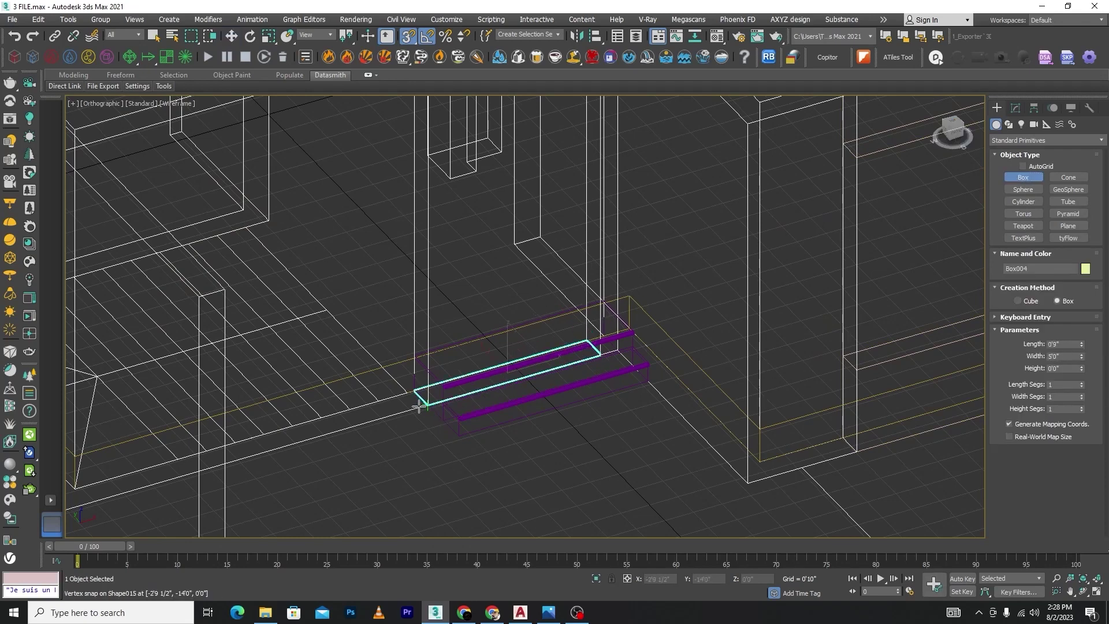
pyautogui.press('w')
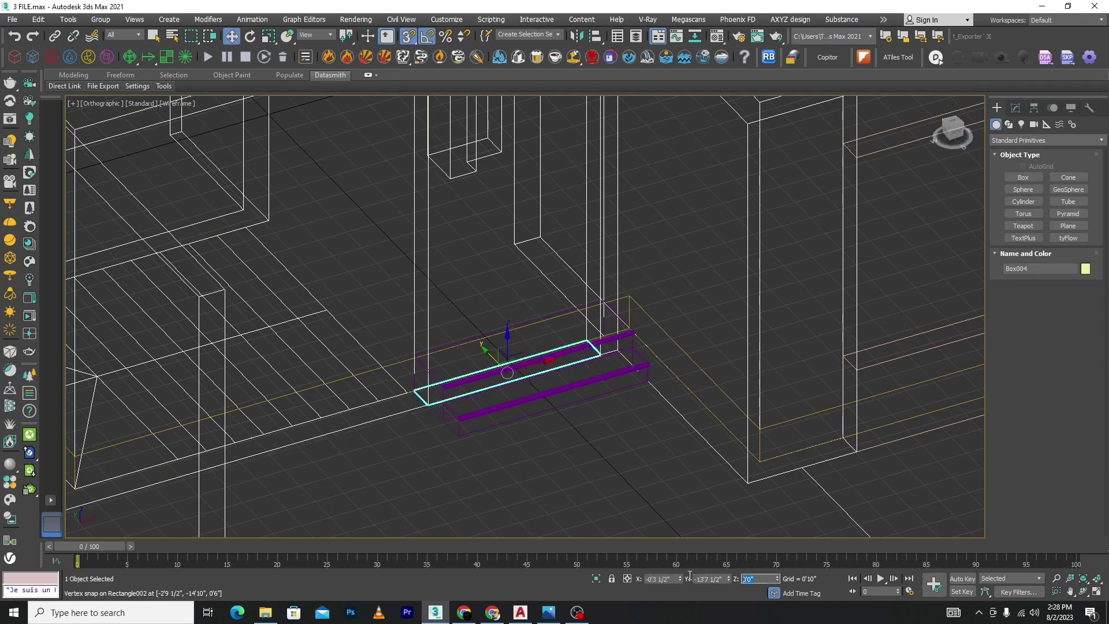
# Step: Set the flat doorway box's Z position to 9'0" and return to shaded display
pyautogui.write('9')
pyautogui.press('Return')
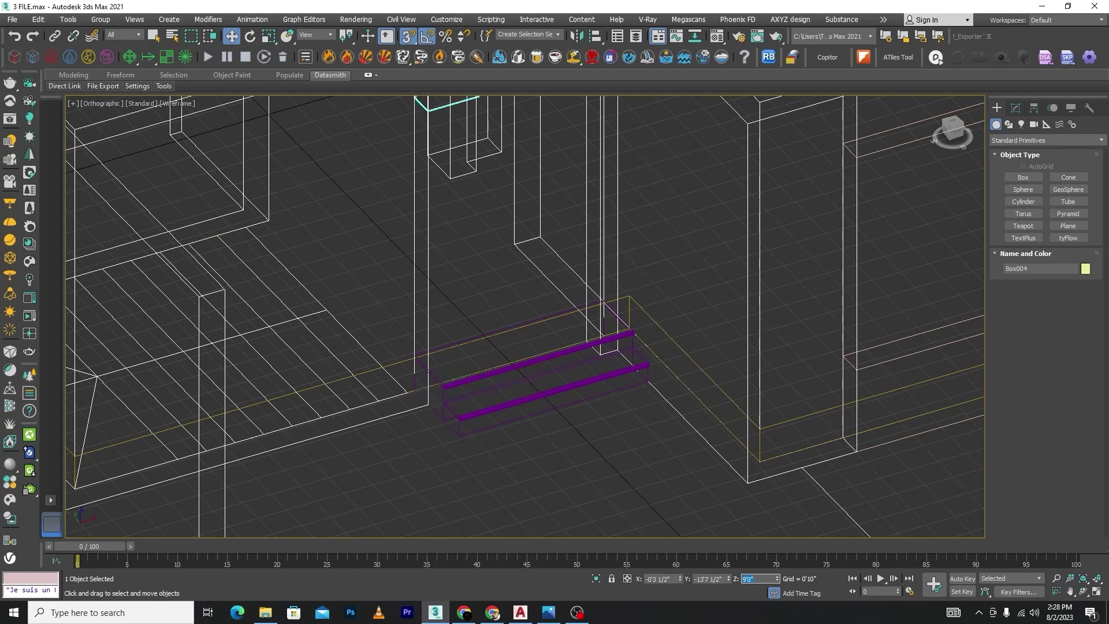
pyautogui.click(580, 474)
pyautogui.press('F3')
pyautogui.scroll(-5, 580, 474)
pyautogui.scroll(5, 579, 320)
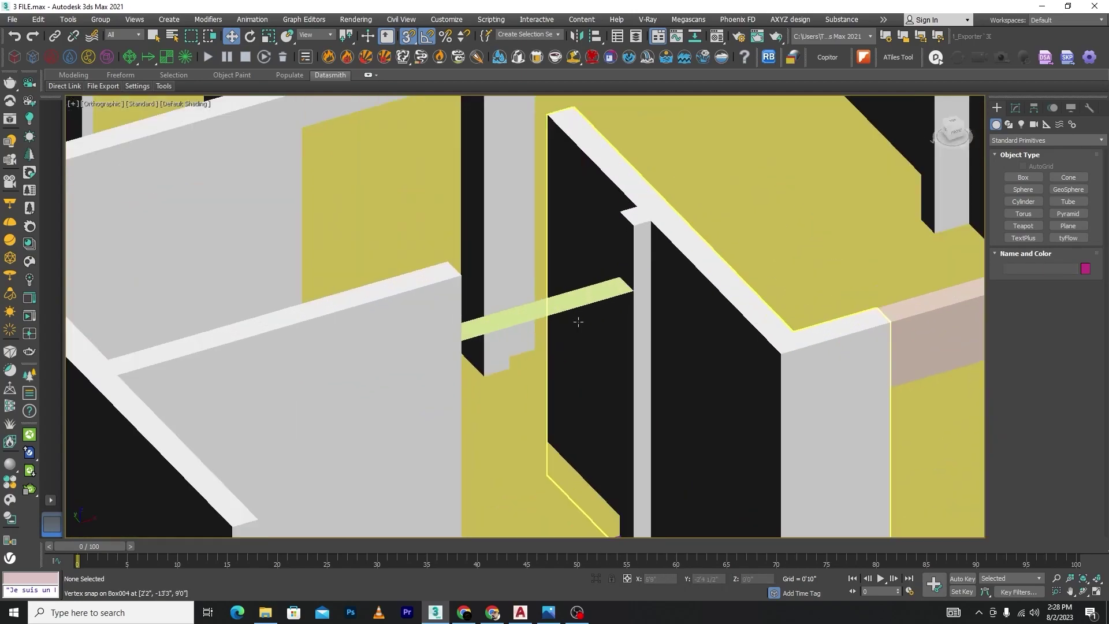
# Step: Set the doorway box's height to 2'0" to form the lintel over the entrance, and clear the selection
pyautogui.click(579, 296)
pyautogui.click(1017, 109)
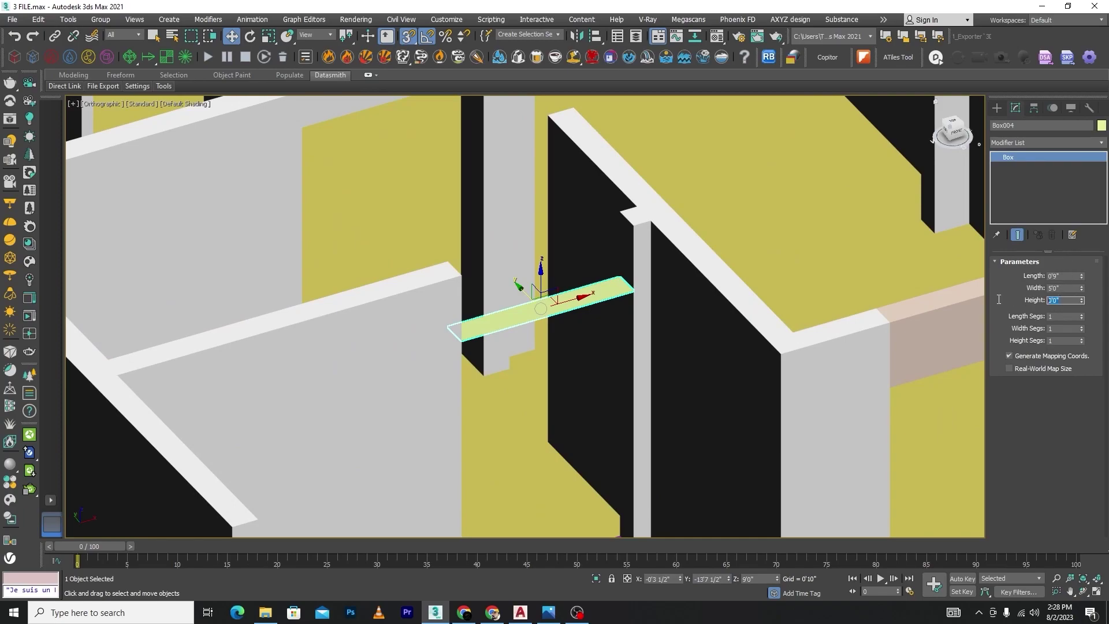
pyautogui.press('Return')
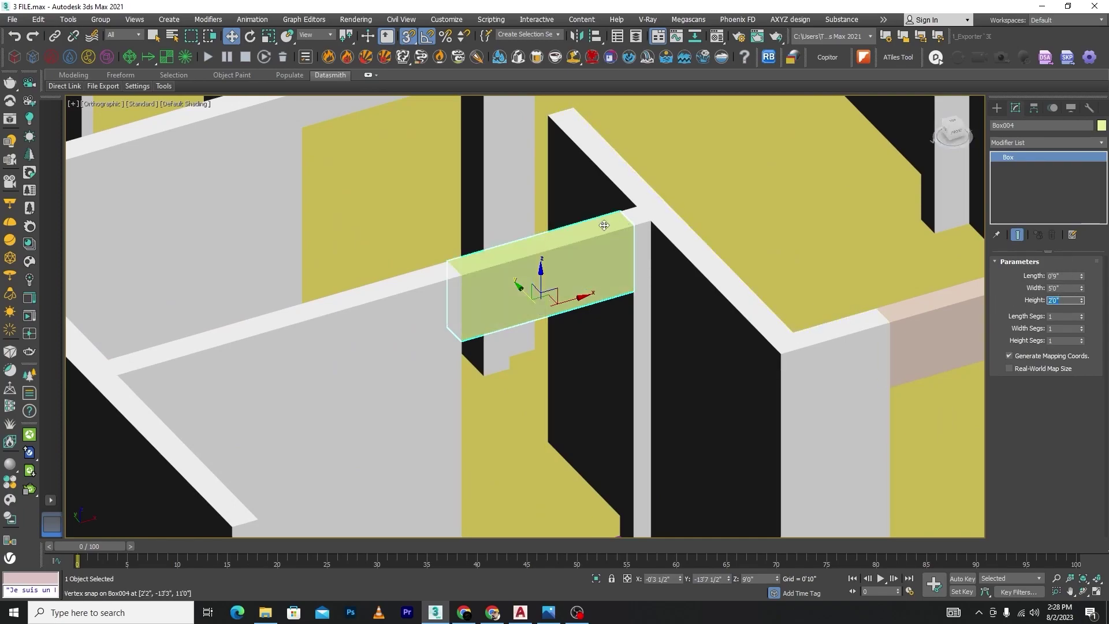
pyautogui.scroll(-5, 604, 226)
pyautogui.keyDown('alt'); pyautogui.moveTo(587, 290); pyautogui.dragTo(584, 408, button='middle'); pyautogui.keyUp('alt')
pyautogui.click(585, 414)
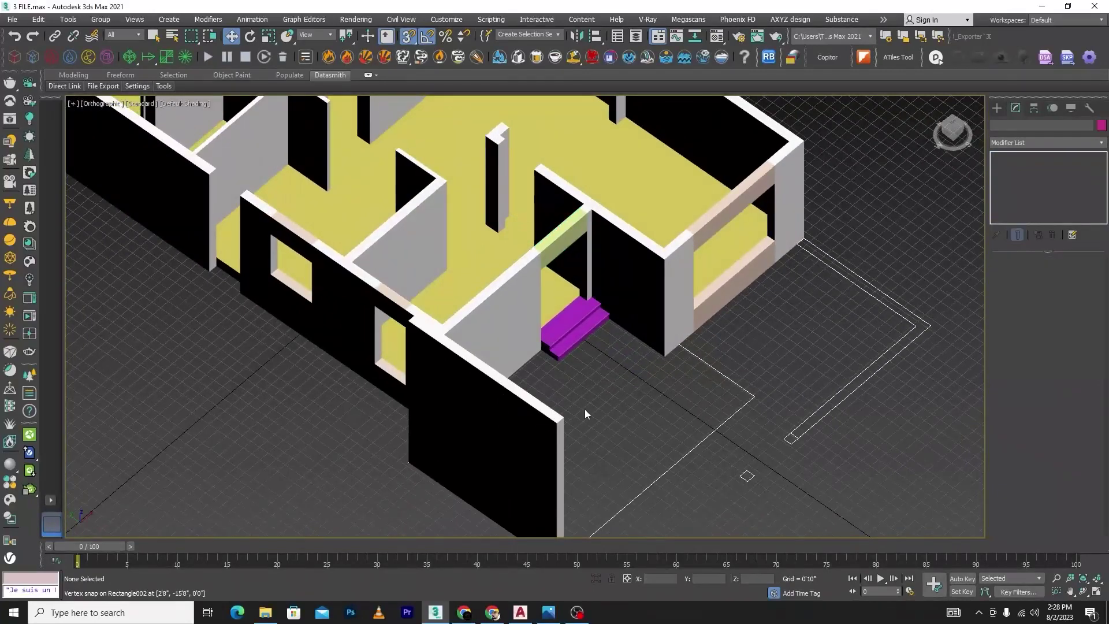
# Step: Draw a flat box 3'6" by 0'9" across the opening between the living-room wall end and the L-shaped column, snapped to their corners
pyautogui.press('t')
pyautogui.press('F3')
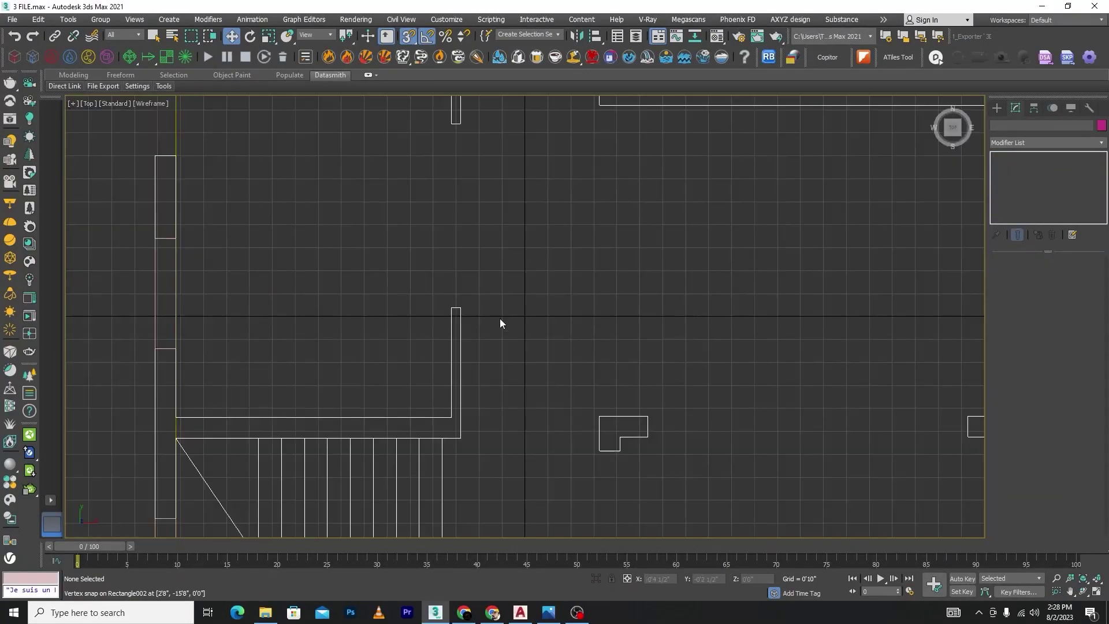
pyautogui.scroll(-4, 500, 322)
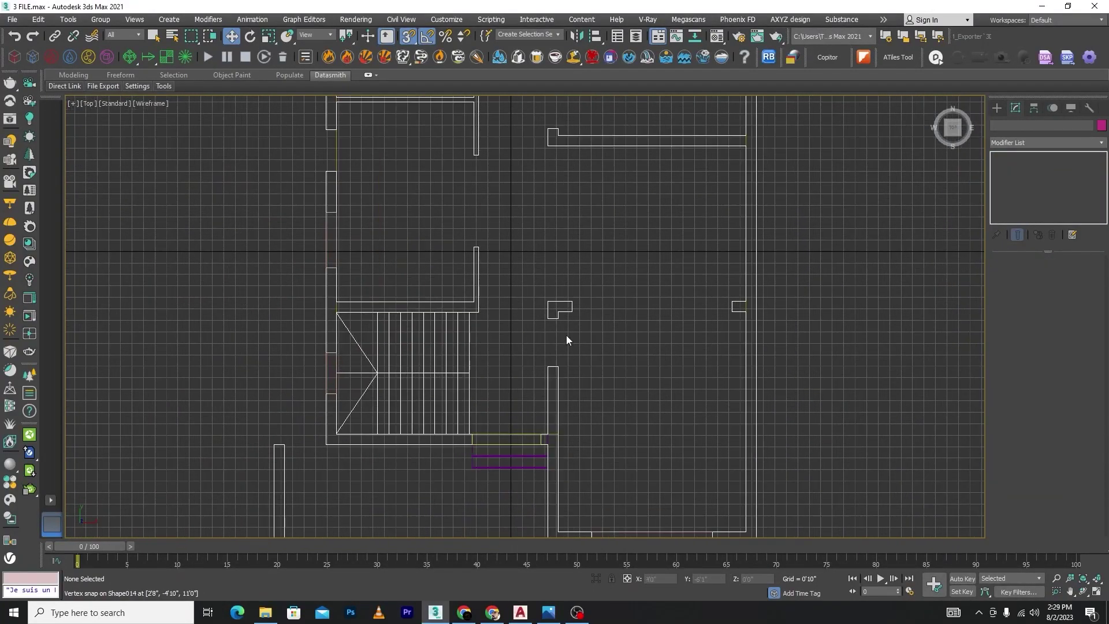
pyautogui.click(998, 109)
pyautogui.click(1018, 169)
pyautogui.scroll(5, 550, 346)
pyautogui.moveTo(544, 263)
pyautogui.mouseDown()
pyautogui.moveTo(562, 288)
pyautogui.moveTo(570, 399)
pyautogui.mouseUp()
pyautogui.click(571, 398)
# Step: Set the new flat box's Z position to 7'0"
pyautogui.press('w')
pyautogui.keyDown('alt'); pyautogui.moveTo(560, 374); pyautogui.dragTo(510, 285, button='middle'); pyautogui.keyUp('alt')
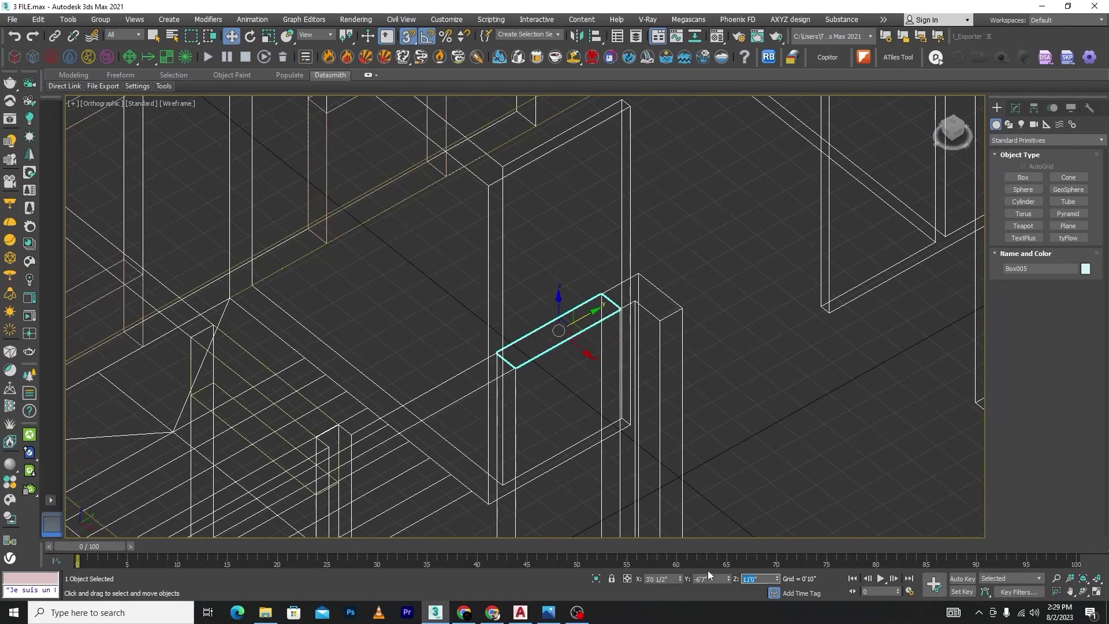
pyautogui.write('70')
pyautogui.press('Return')
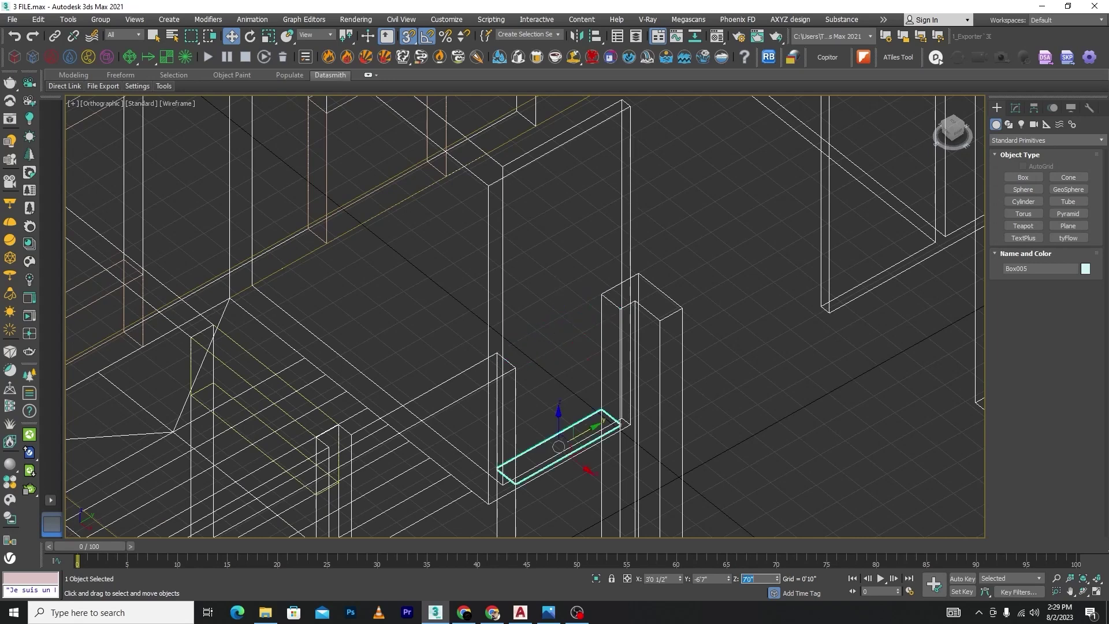
# Step: Set the box's height to 4'0" to form the lintel beside the L-shaped column, then clear the selection and return to shaded display
pyautogui.click(1016, 108)
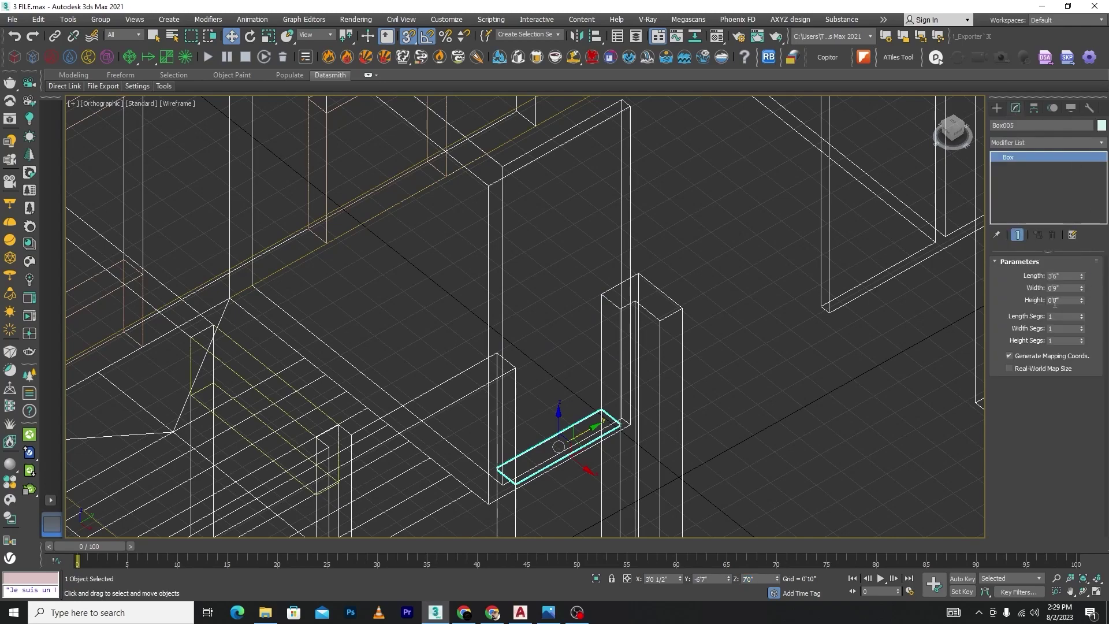
pyautogui.write('4')
pyautogui.press('Return')
pyautogui.click(743, 372)
pyautogui.press('F3')
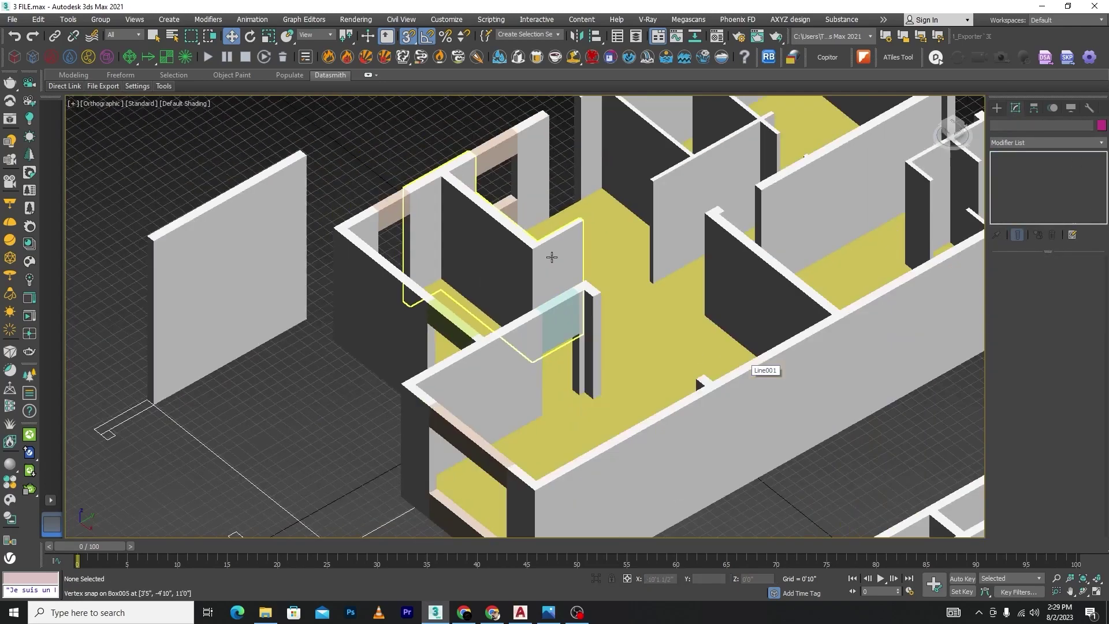
# Step: Clone the 3'6" lintel as one independent copy, placed between the original and the staircase
pyautogui.scroll(-5, 552, 257)
pyautogui.scroll(7, 555, 335)
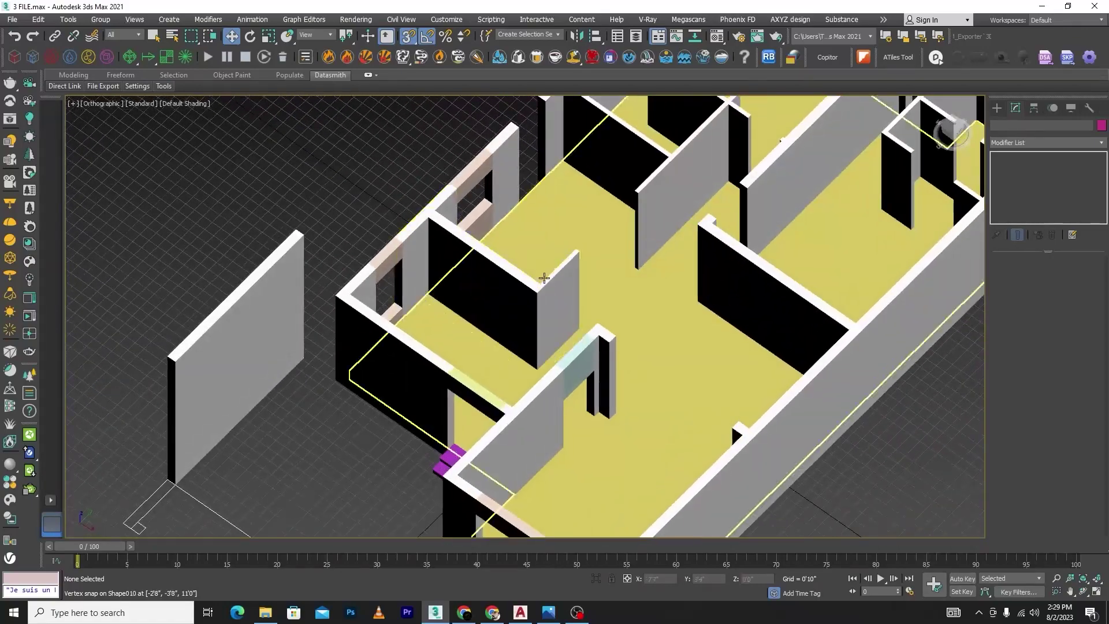
pyautogui.press('t')
pyautogui.press('F3')
pyautogui.scroll(-6, 462, 288)
pyautogui.scroll(3, 452, 248)
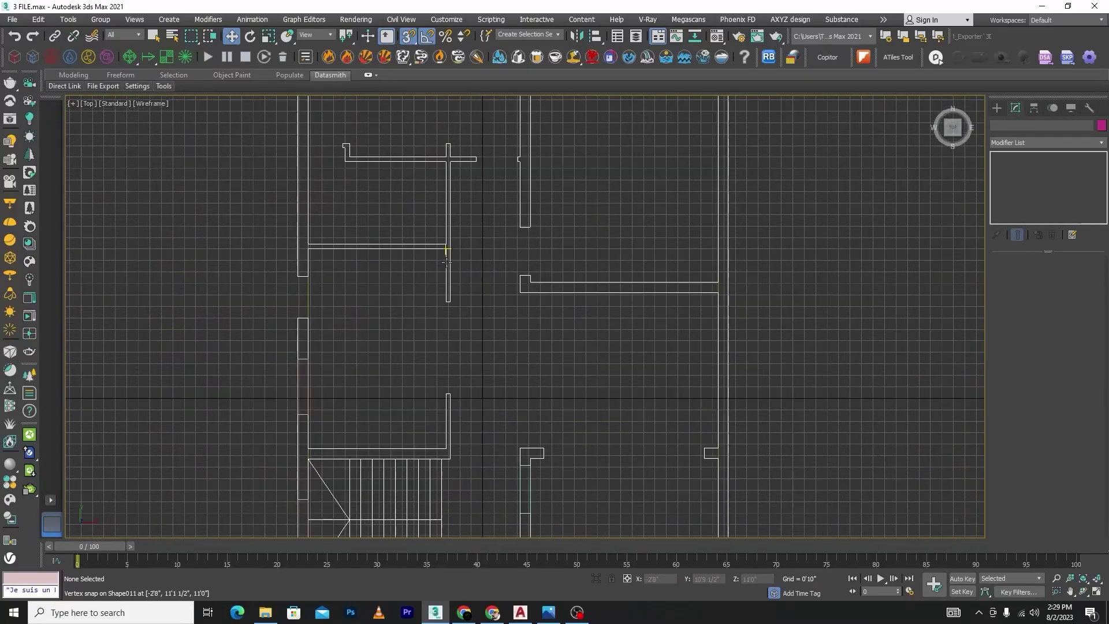
pyautogui.scroll(-4, 497, 303)
pyautogui.scroll(5, 514, 346)
pyautogui.click(528, 346)
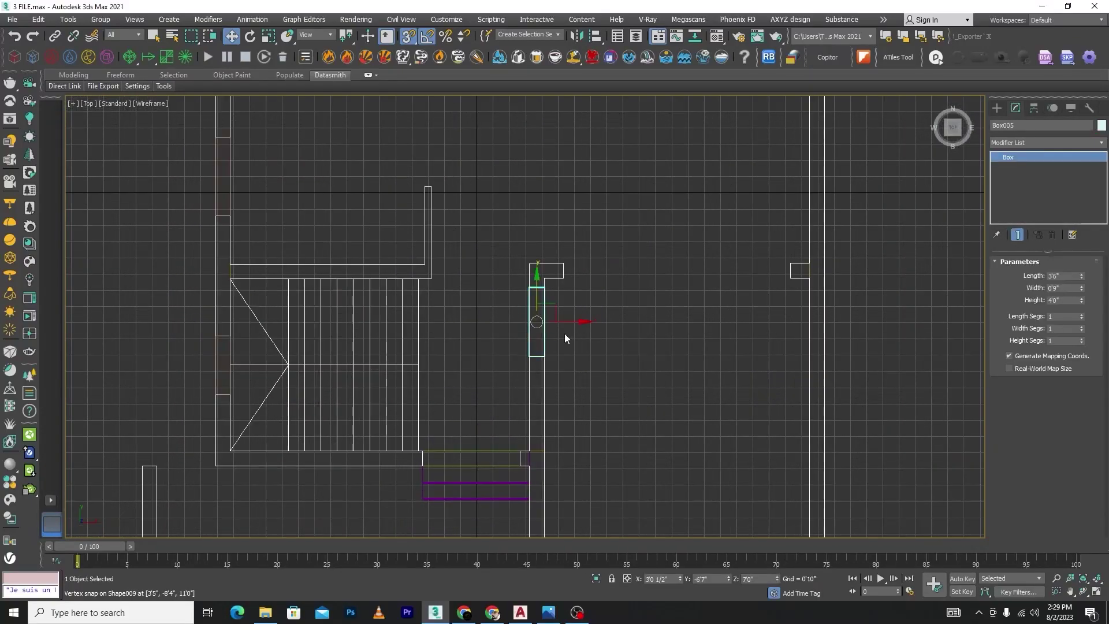
pyautogui.moveTo(564, 334)
pyautogui.keyDown('shift'); pyautogui.mouseDown()
pyautogui.moveTo(597, 334)
pyautogui.moveTo(482, 334)
pyautogui.mouseUp(); pyautogui.keyUp('shift')
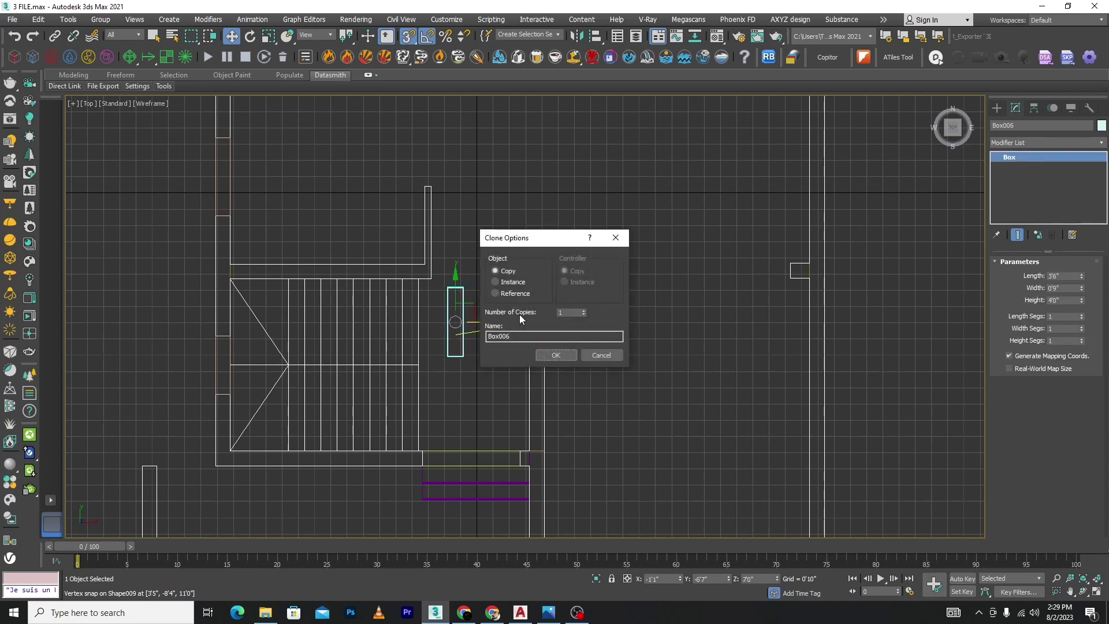
pyautogui.click(551, 354)
# Step: Snap the copied box to the wall corner at the open side of the staircase, aligning its outer face and end
pyautogui.scroll(5, 426, 297)
pyautogui.moveTo(537, 289); pyautogui.dragTo(460, 271)
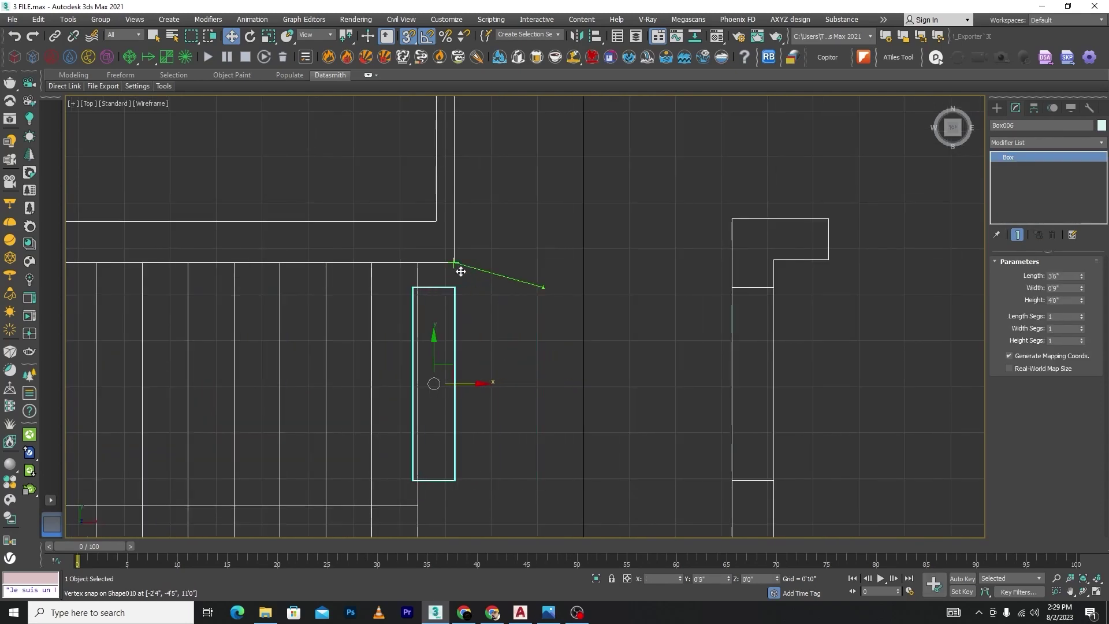
pyautogui.moveTo(432, 351); pyautogui.dragTo(472, 314)
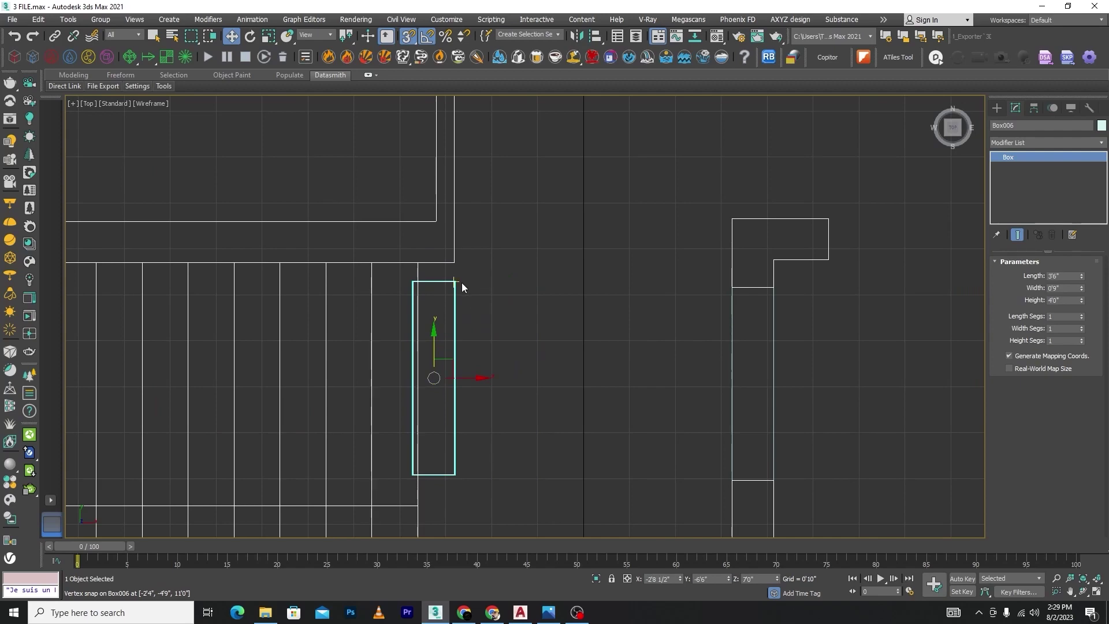
pyautogui.scroll(-3, 595, 255)
pyautogui.rightClick(559, 300)
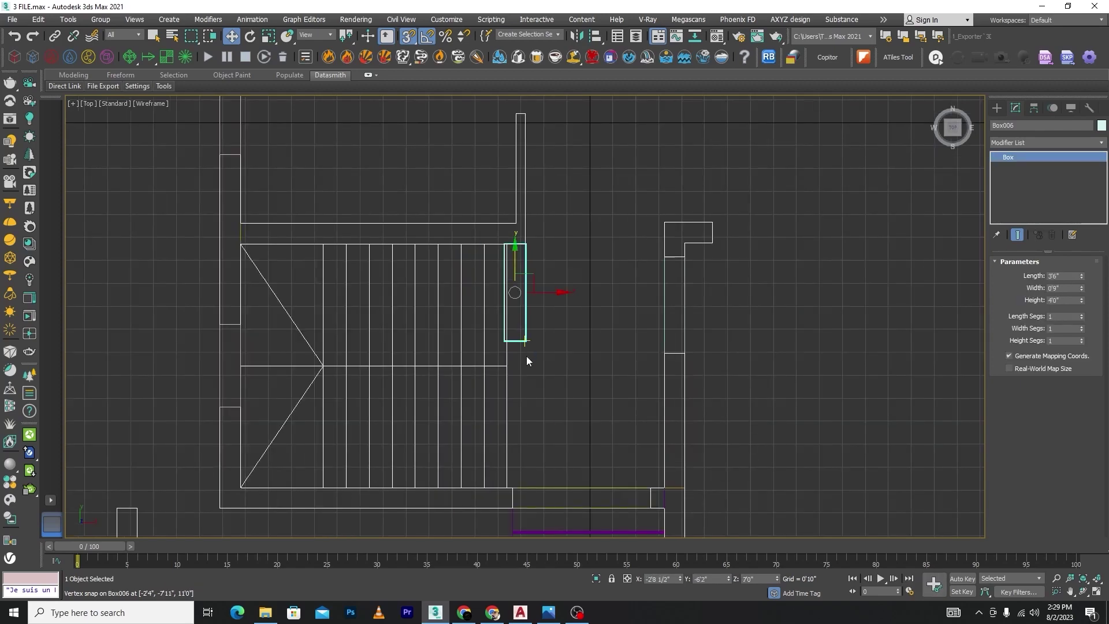
# Step: Set the copied box's height to 1'0" and raise it to Z 10'0", flush with the wall tops
pyautogui.keyDown('alt'); pyautogui.moveTo(526, 356); pyautogui.dragTo(577, 326, button='middle'); pyautogui.keyUp('alt')
pyautogui.press('F3')
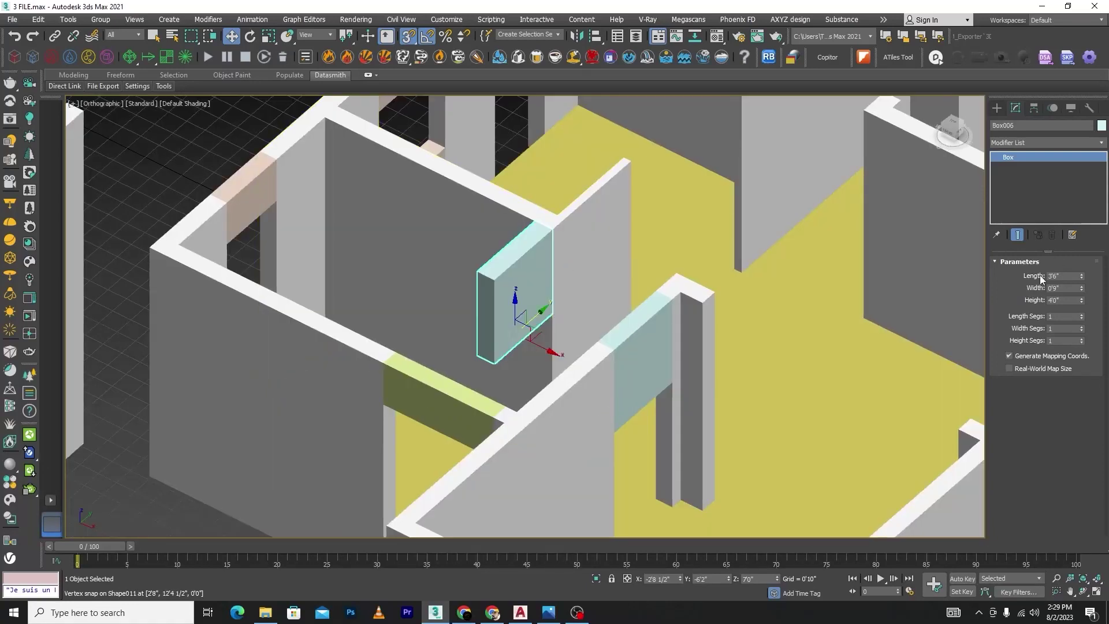
pyautogui.write('1')
pyautogui.press('Return')
pyautogui.scroll(3, 514, 314)
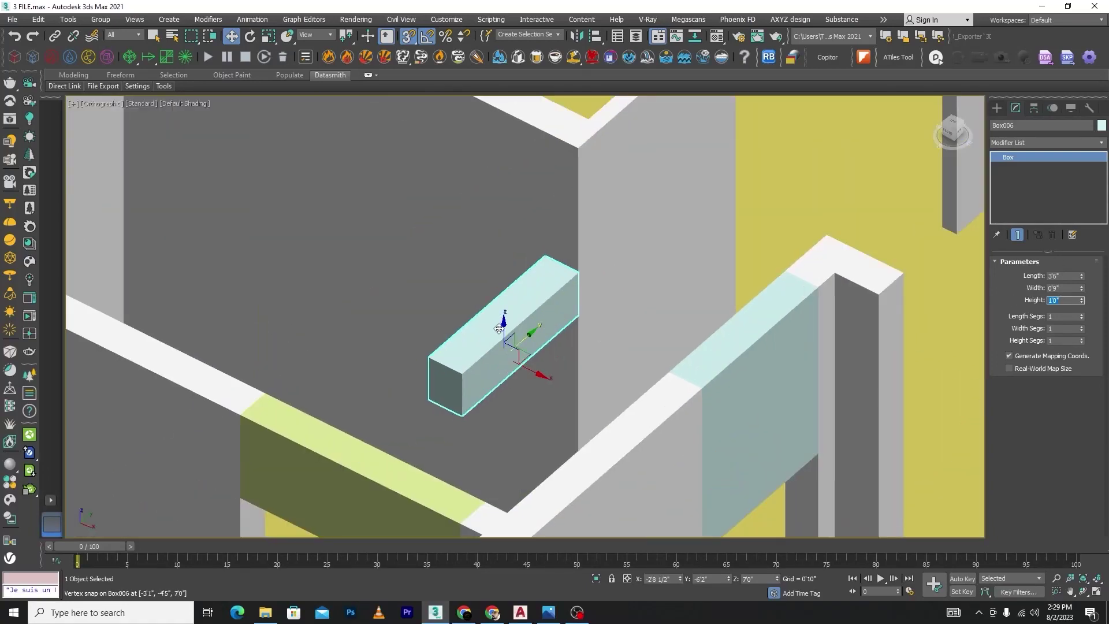
pyautogui.moveTo(499, 329); pyautogui.dragTo(580, 153)
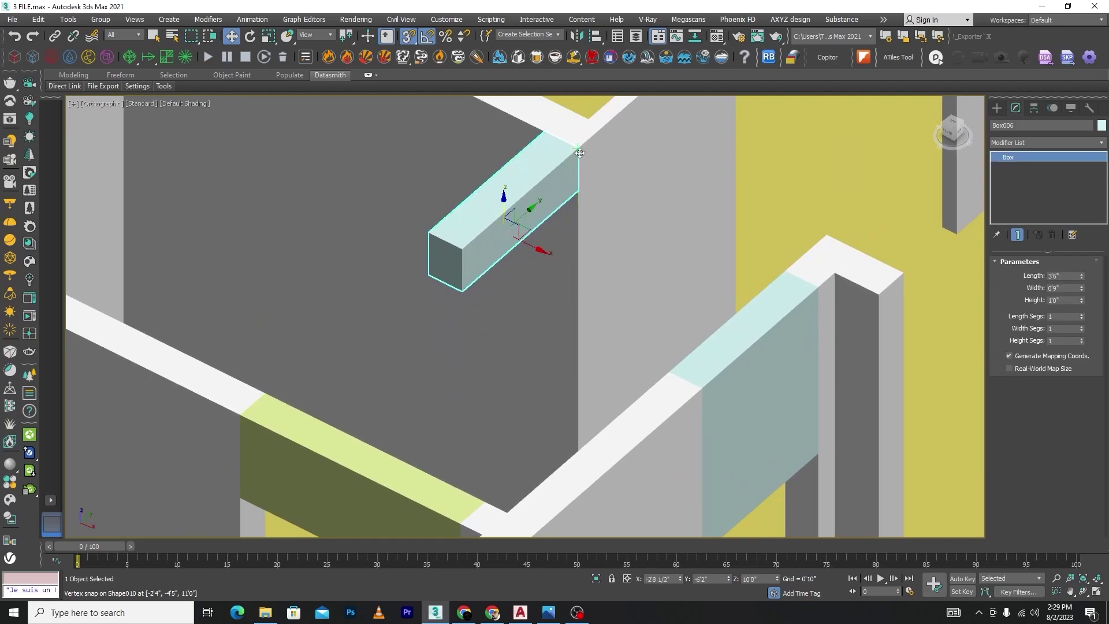
# Step: Convert the copied box beside the staircase to an Editable Poly
pyautogui.press('t')
pyautogui.scroll(-6, 585, 228)
pyautogui.scroll(2, 584, 154)
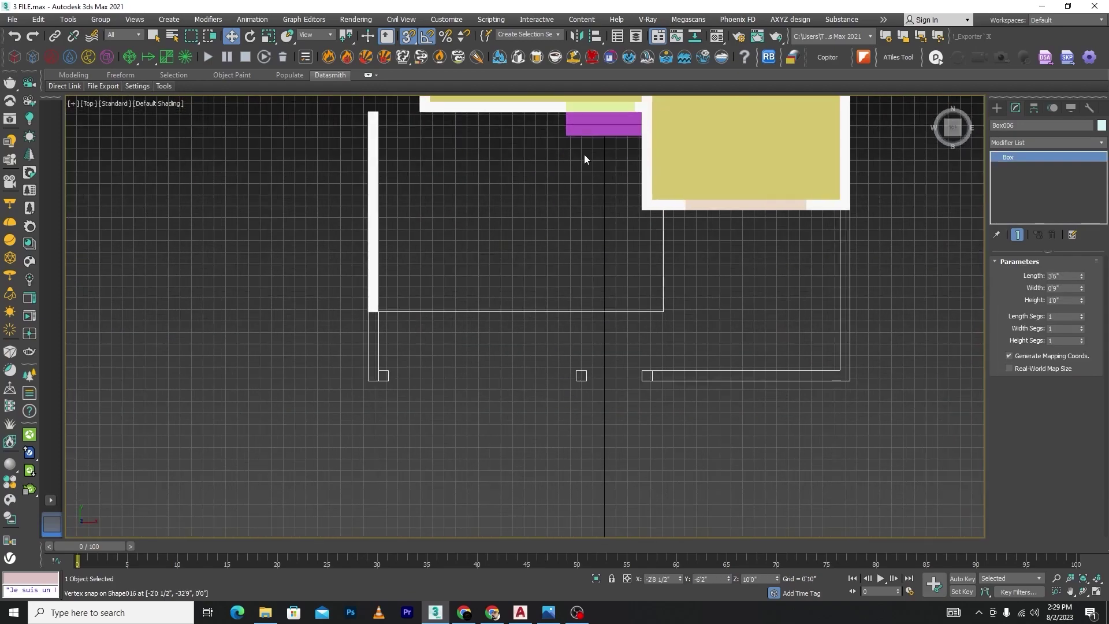
pyautogui.scroll(-2, 584, 234)
pyautogui.press('F3')
pyautogui.scroll(8, 585, 234)
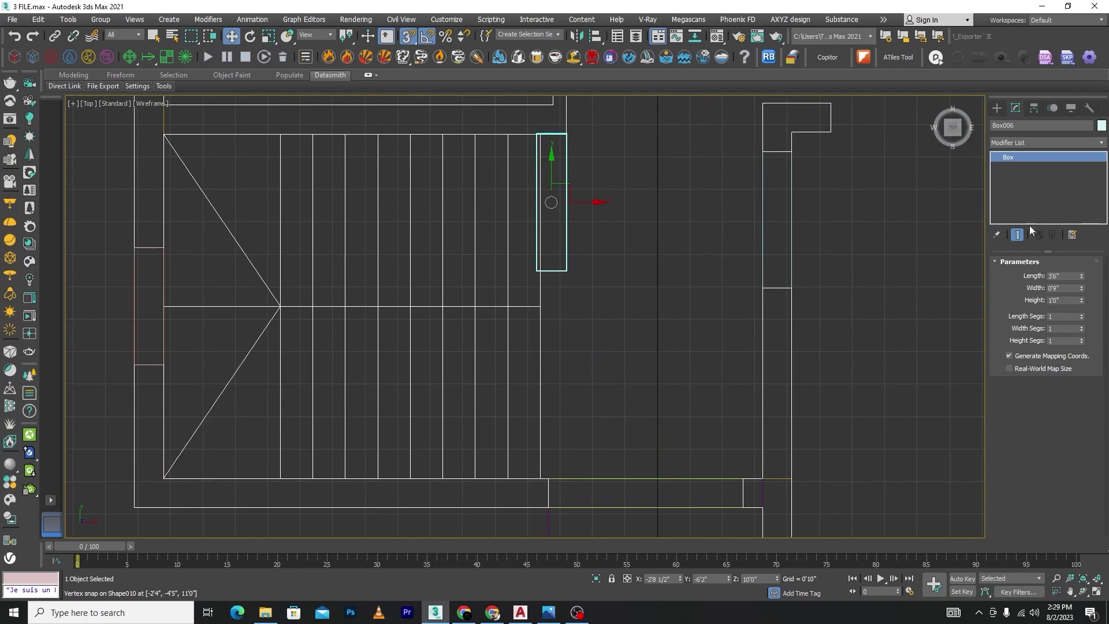
pyautogui.rightClick(508, 296)
pyautogui.moveTo(556, 427)
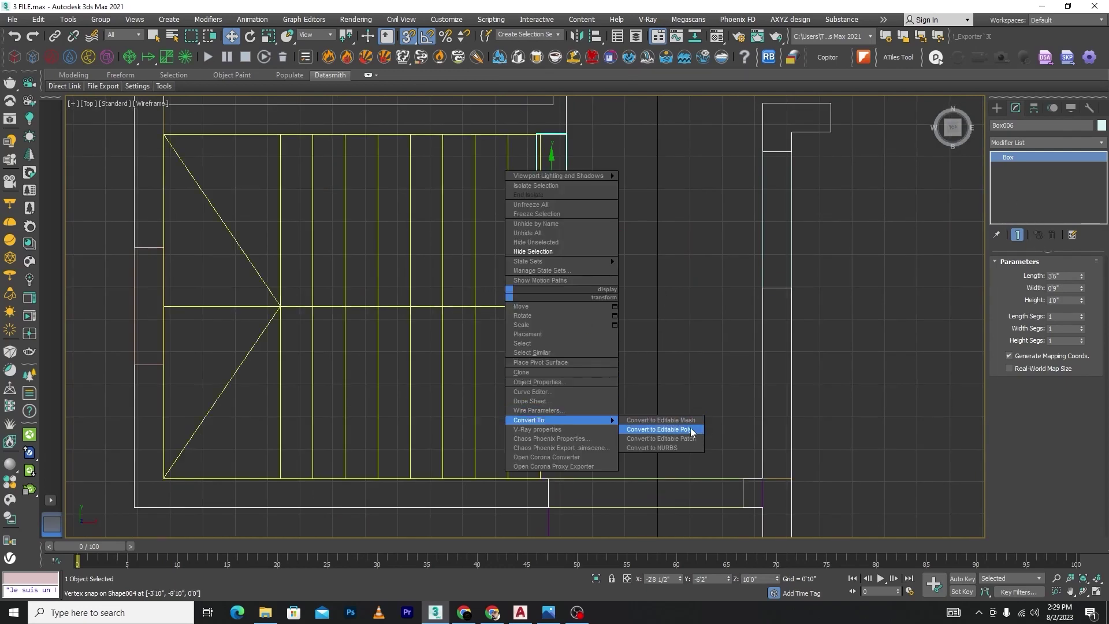
pyautogui.click(665, 429)
# Step: Move the beam's four free-end vertices to the opposite wall so it spans the stair's open side, then leave vertex editing and deselect
pyautogui.click(1018, 275)
pyautogui.moveTo(577, 257); pyautogui.dragTo(515, 278)
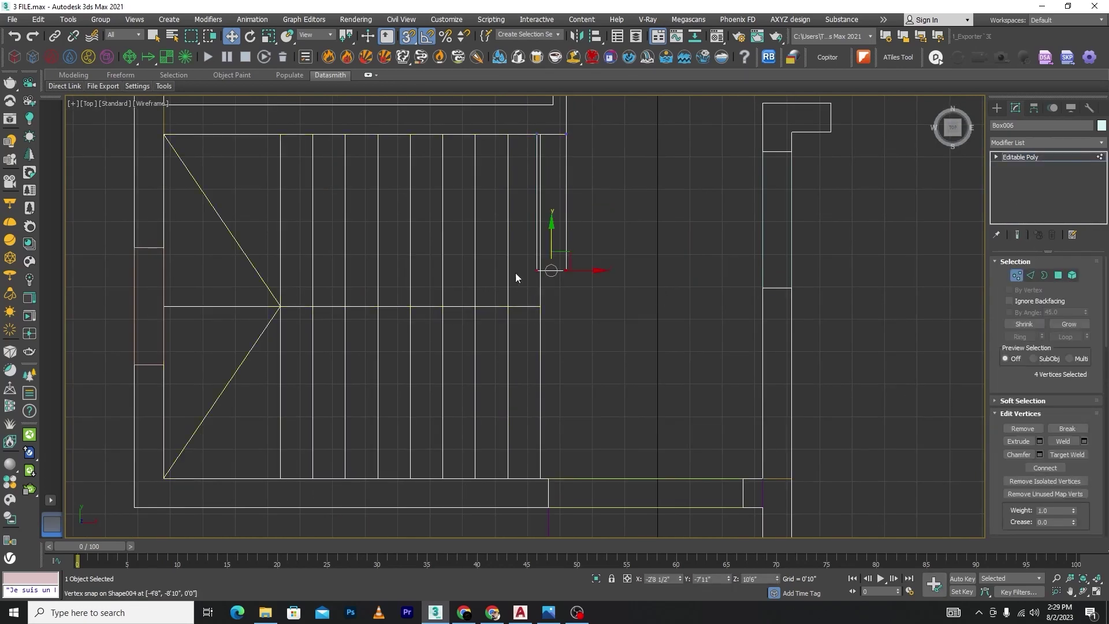
pyautogui.moveTo(560, 242); pyautogui.dragTo(584, 444)
pyautogui.press('F3')
pyautogui.scroll(2, 580, 356)
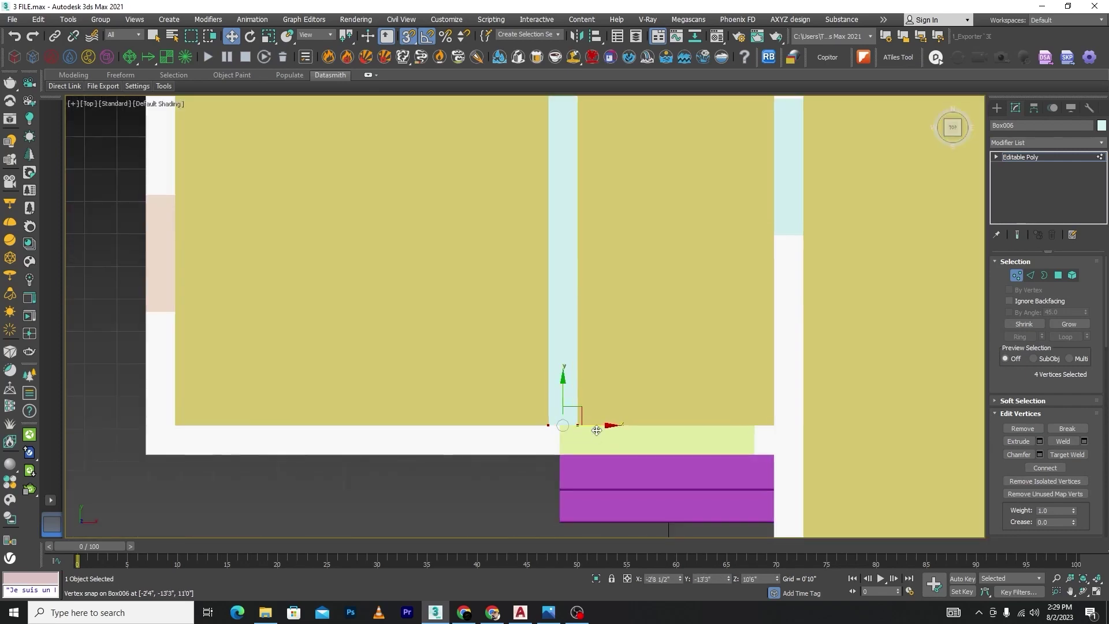
pyautogui.press('F3')
pyautogui.scroll(3, 563, 435)
pyautogui.moveTo(653, 424)
pyautogui.keyDown('alt'); pyautogui.mouseDown(button='middle')
pyautogui.moveTo(497, 359)
pyautogui.moveTo(520, 322)
pyautogui.moveTo(515, 439)
pyautogui.moveTo(436, 445)
pyautogui.moveTo(622, 439)
pyautogui.moveTo(689, 455)
pyautogui.moveTo(1021, 304)
pyautogui.mouseUp(button='middle'); pyautogui.keyUp('alt')
pyautogui.press('F3')
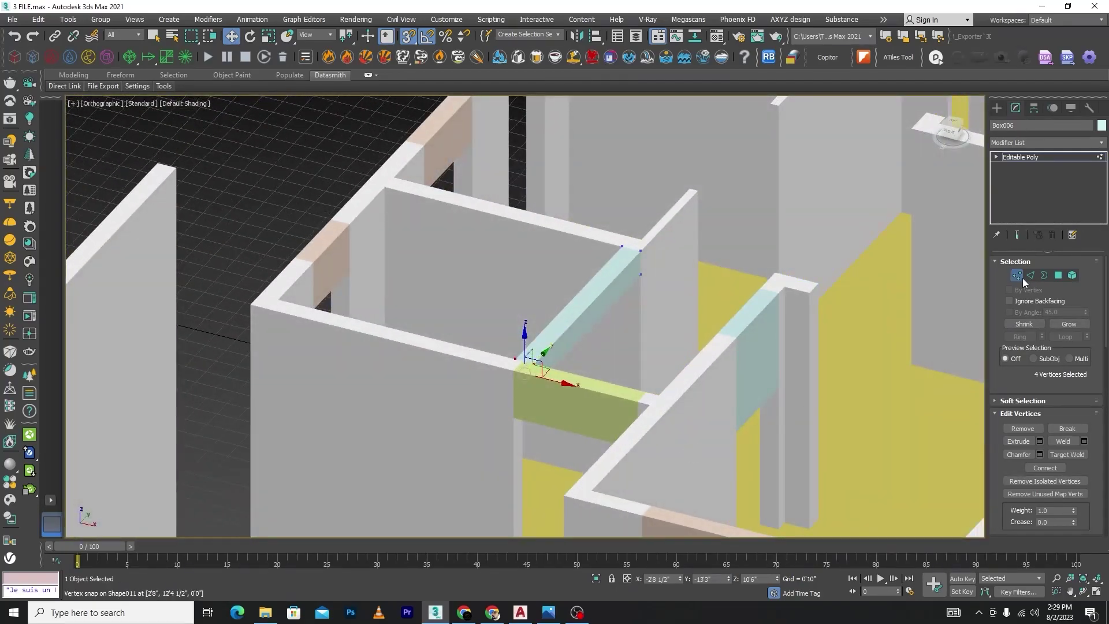
pyautogui.click(1022, 279)
pyautogui.scroll(-5, 571, 388)
pyautogui.keyDown('alt'); pyautogui.moveTo(571, 389); pyautogui.dragTo(661, 412, button='middle'); pyautogui.keyUp('alt')
pyautogui.scroll(4, 622, 416)
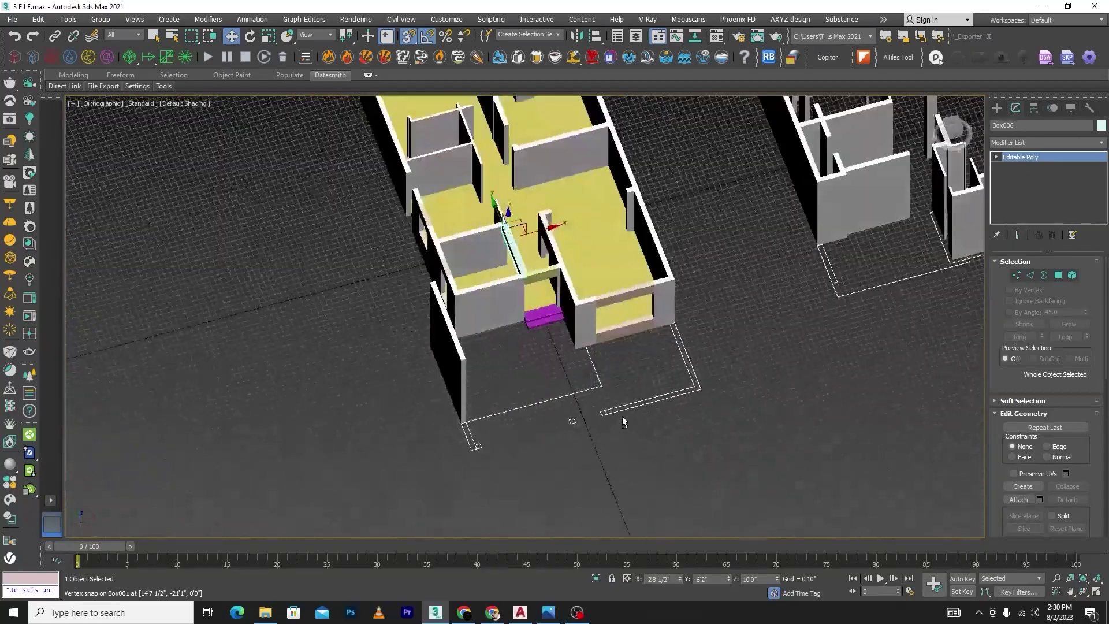
pyautogui.click(612, 435)
# Step: Isolate the staircase plan shape and show it alone in a shaded orthographic view, with nothing selected
pyautogui.scroll(4, 559, 266)
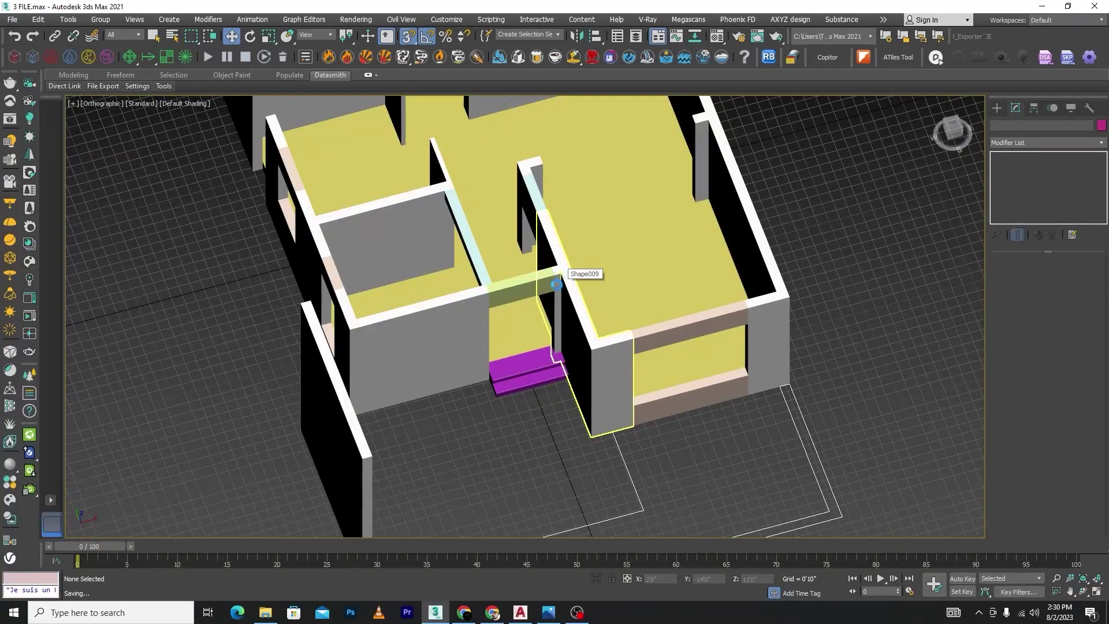
pyautogui.scroll(-3, 556, 284)
pyautogui.keyDown('alt'); pyautogui.moveTo(516, 400); pyautogui.dragTo(532, 390, button='middle'); pyautogui.keyUp('alt')
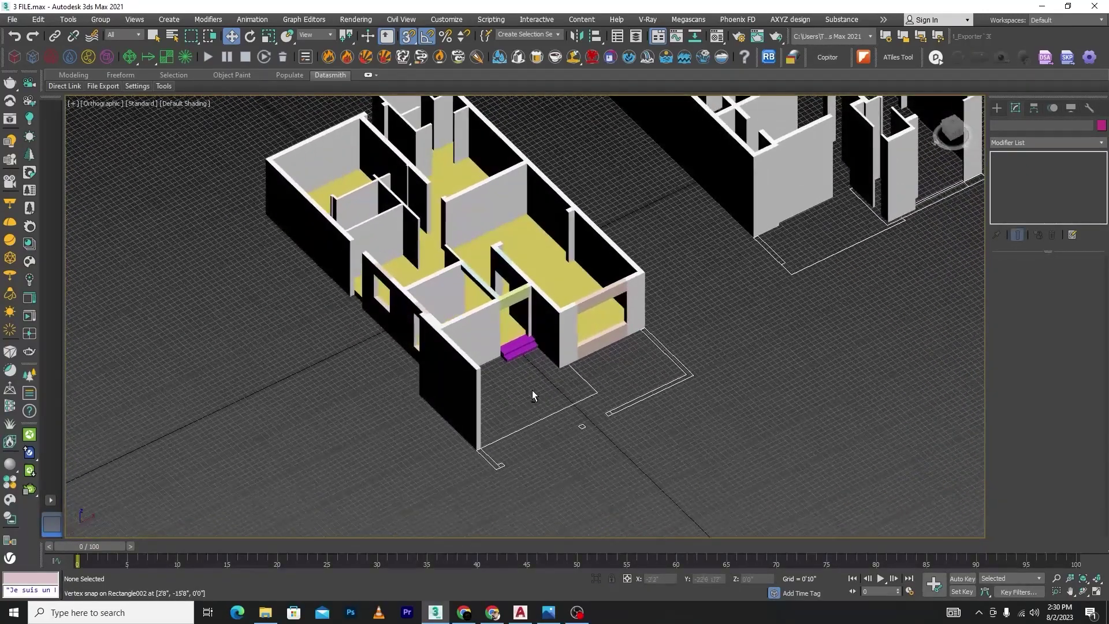
pyautogui.press('t')
pyautogui.press('F3')
pyautogui.scroll(-5, 498, 375)
pyautogui.scroll(3, 559, 385)
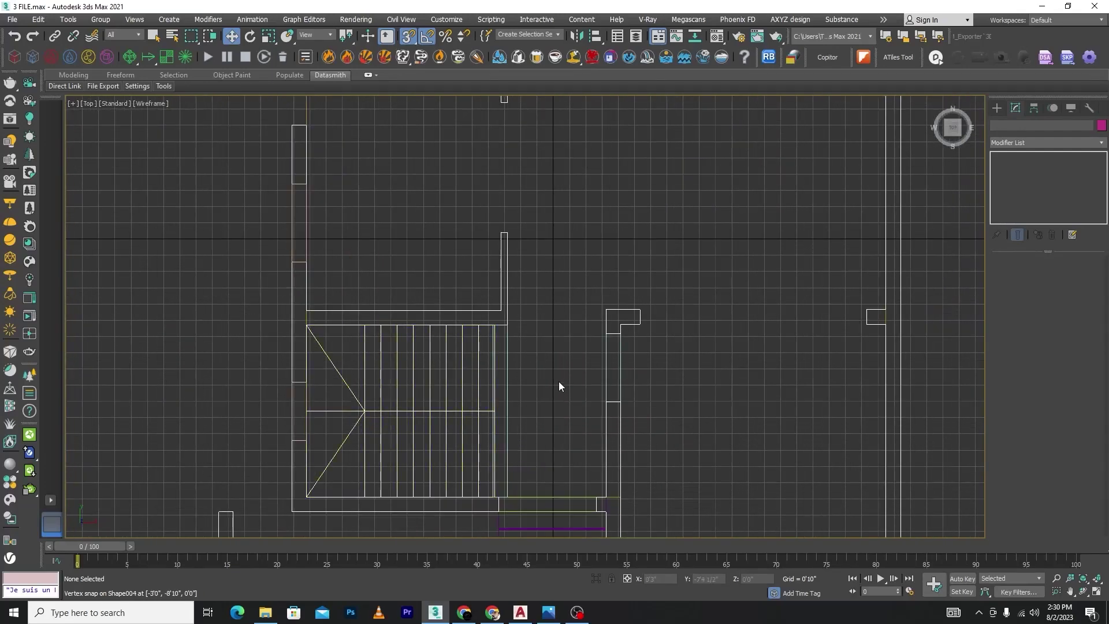
pyautogui.click(366, 439)
pyautogui.click(596, 580)
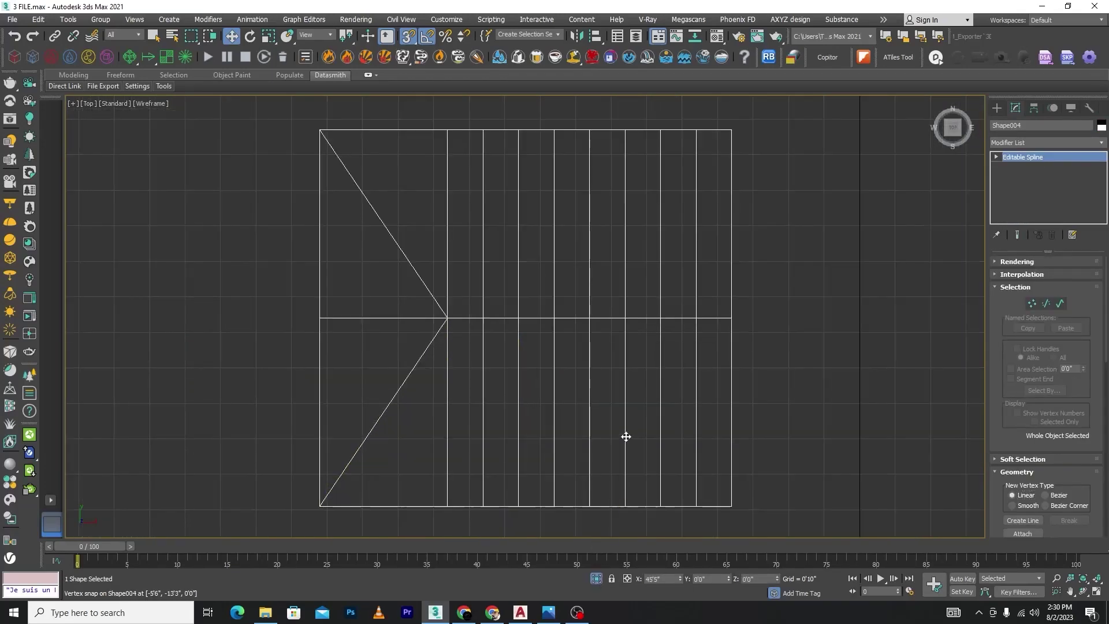
pyautogui.keyDown('alt'); pyautogui.moveTo(765, 441); pyautogui.dragTo(710, 376, button='middle'); pyautogui.keyUp('alt')
pyautogui.click(729, 459)
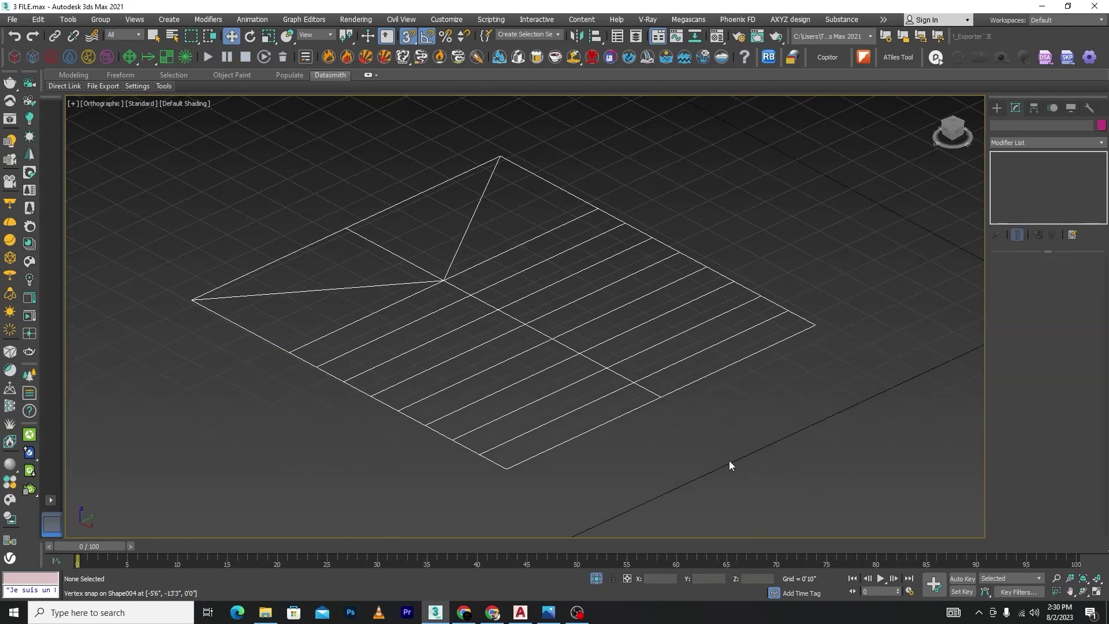
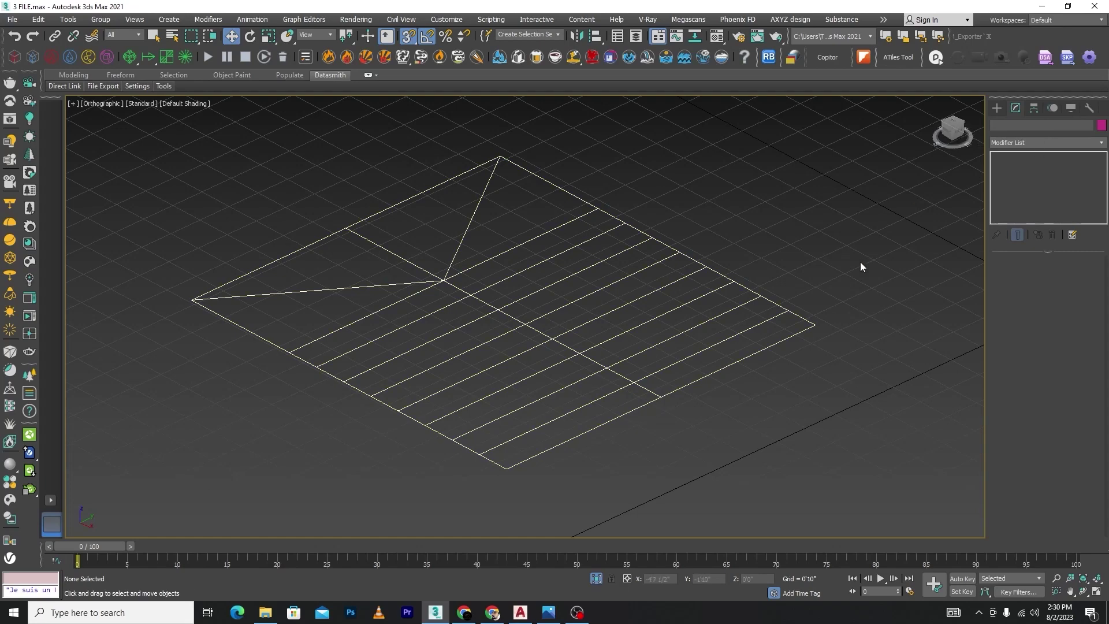
# Step: Detach the closed spline of the endmost tread in the flight nearest the entrance from the staircase shape as a separate shape
pyautogui.click(552, 427)
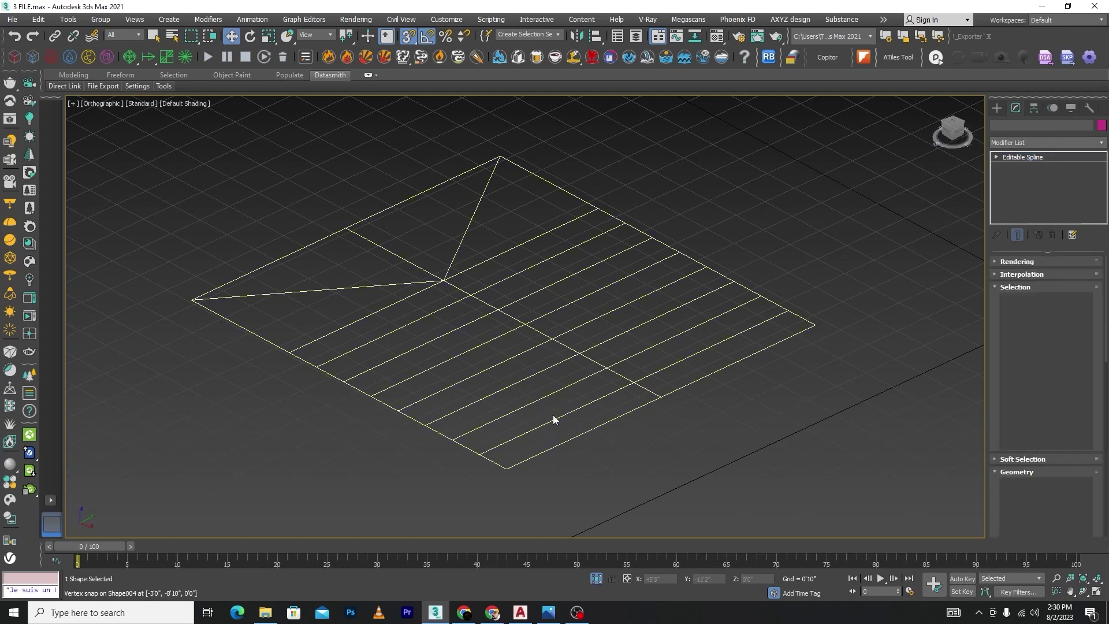
pyautogui.click(1060, 303)
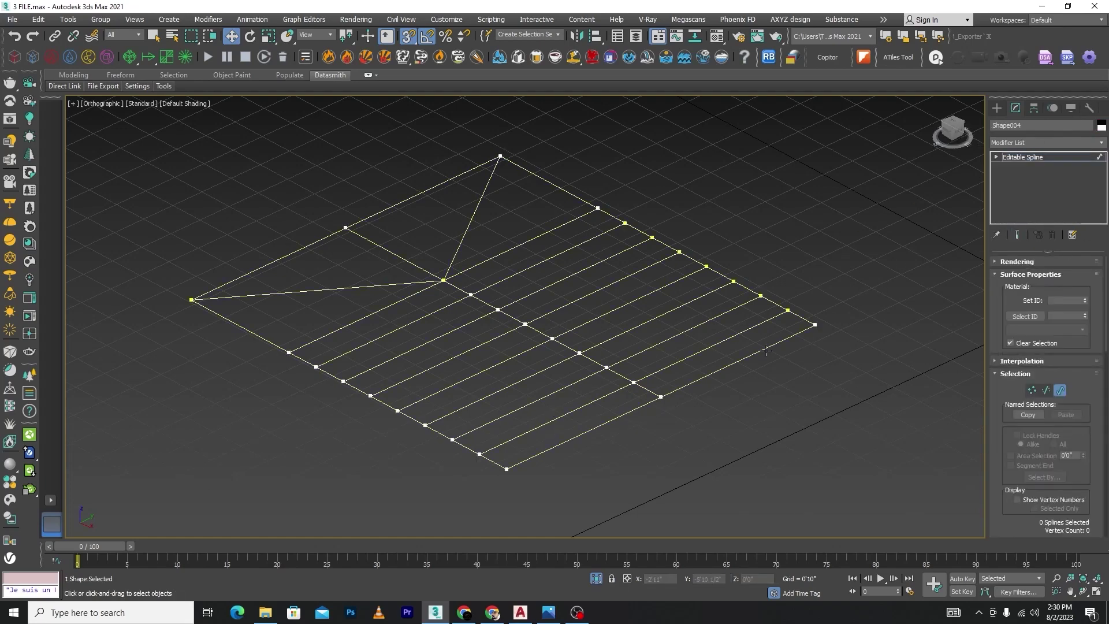
pyautogui.press('t')
pyautogui.scroll(-5, 557, 397)
pyautogui.scroll(5, 552, 394)
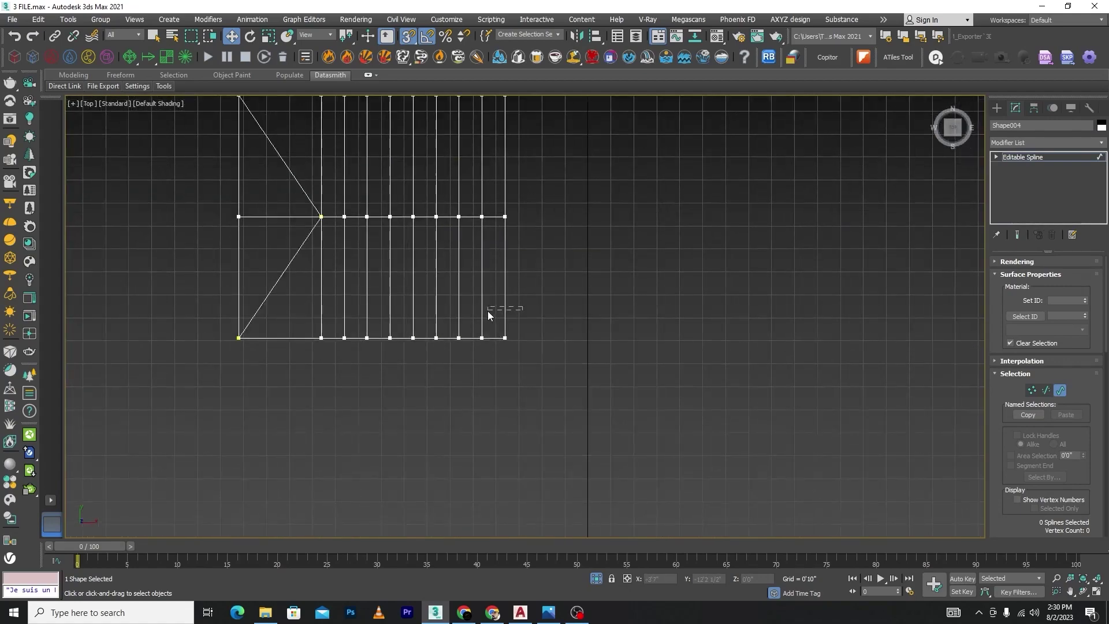
pyautogui.click(505, 312)
pyautogui.scroll(-1, 1106, 367)
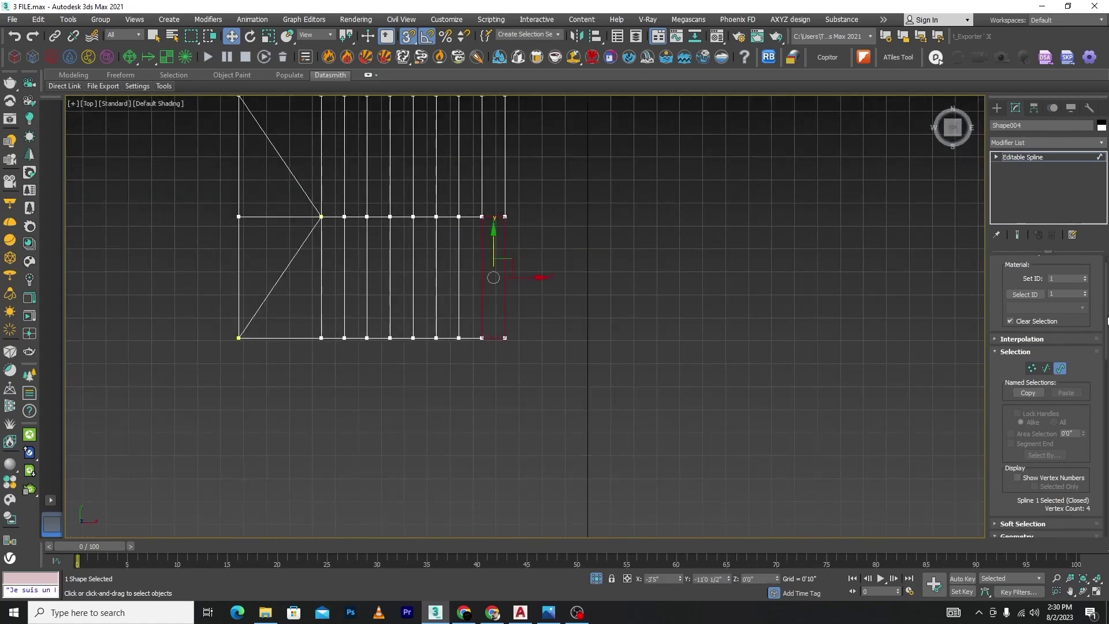
pyautogui.moveTo(1107, 324); pyautogui.dragTo(1102, 488)
pyautogui.click(1022, 506)
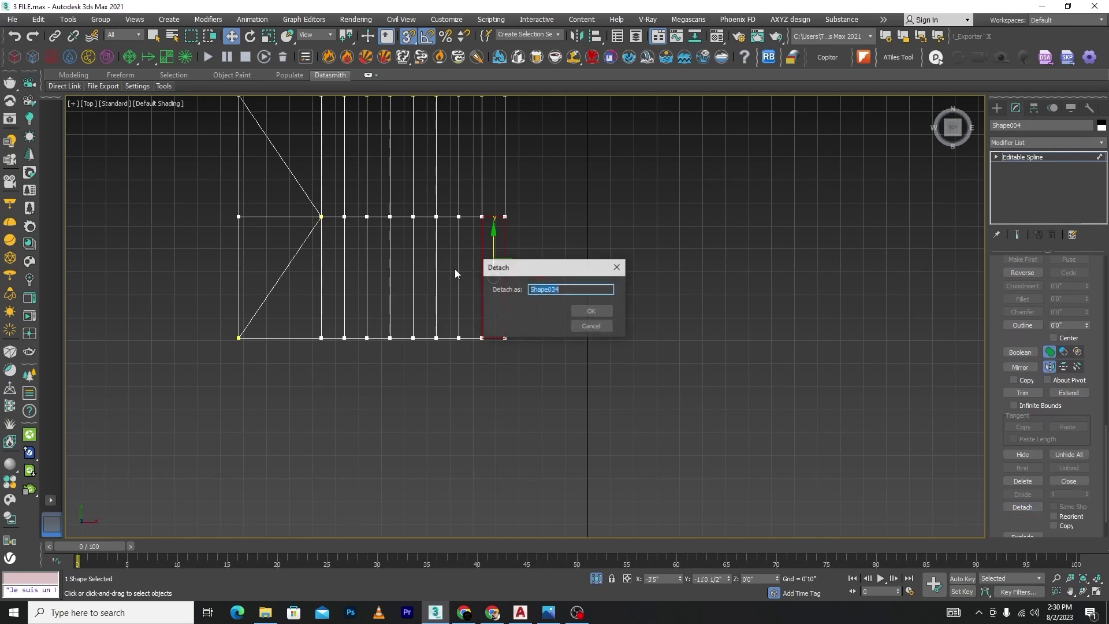
pyautogui.click(587, 311)
pyautogui.keyDown('alt'); pyautogui.moveTo(550, 280); pyautogui.dragTo(379, 278, button='middle'); pyautogui.keyUp('alt')
pyautogui.scroll(3, 382, 280)
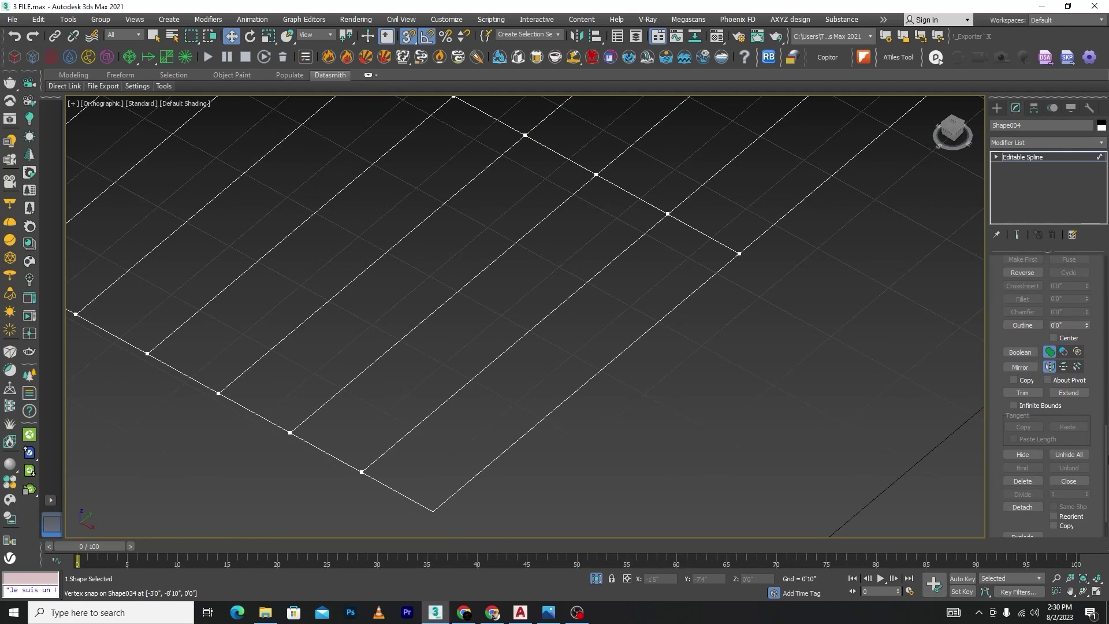
# Step: Leave spline editing, select the detached tread shape and extrude it 6" high
pyautogui.scroll(10, 1106, 461)
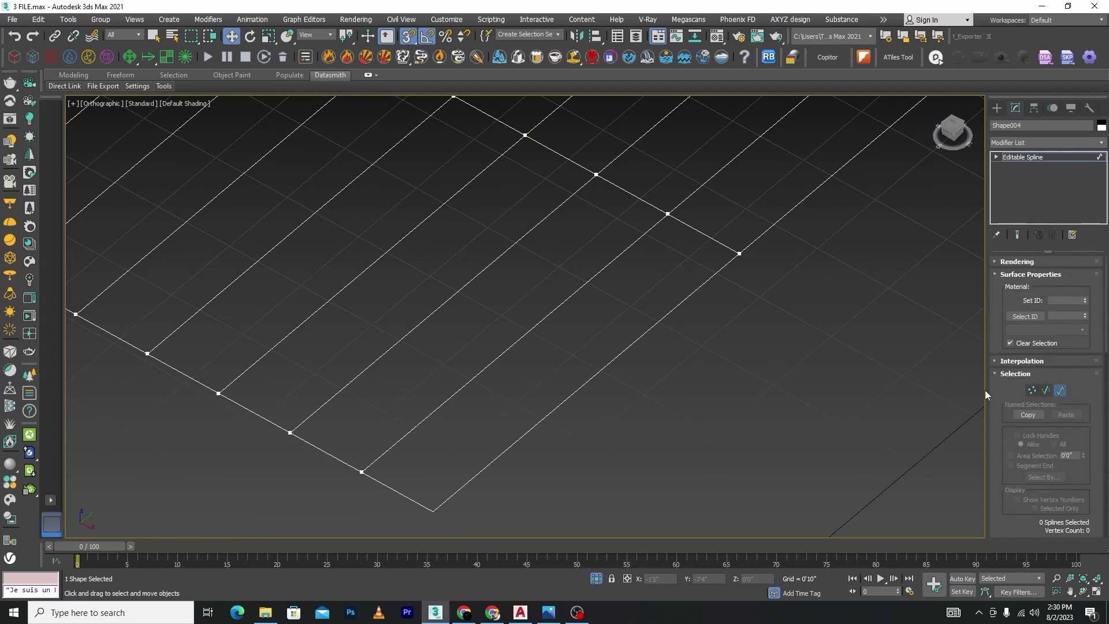
pyautogui.click(806, 410)
pyautogui.press('F3')
pyautogui.click(624, 348)
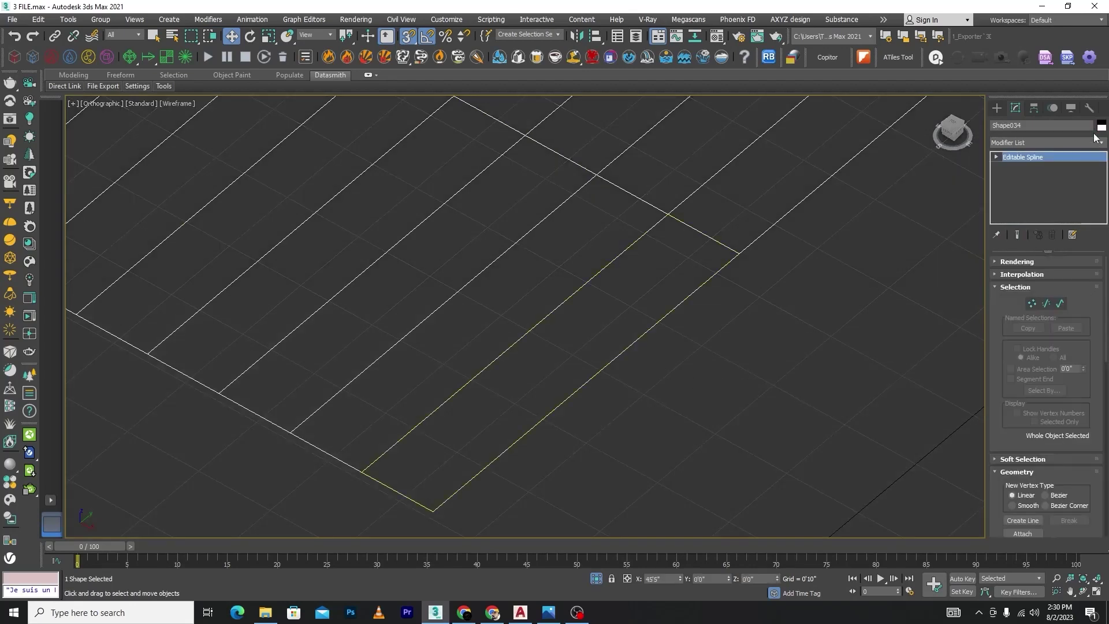
pyautogui.click(1100, 144)
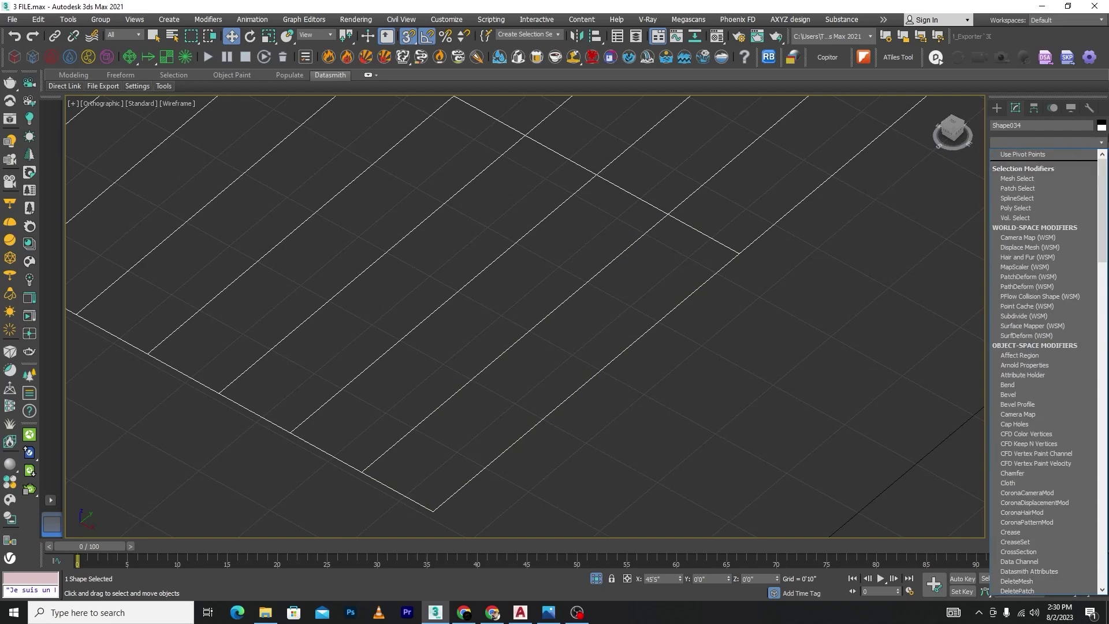
pyautogui.write('ex')
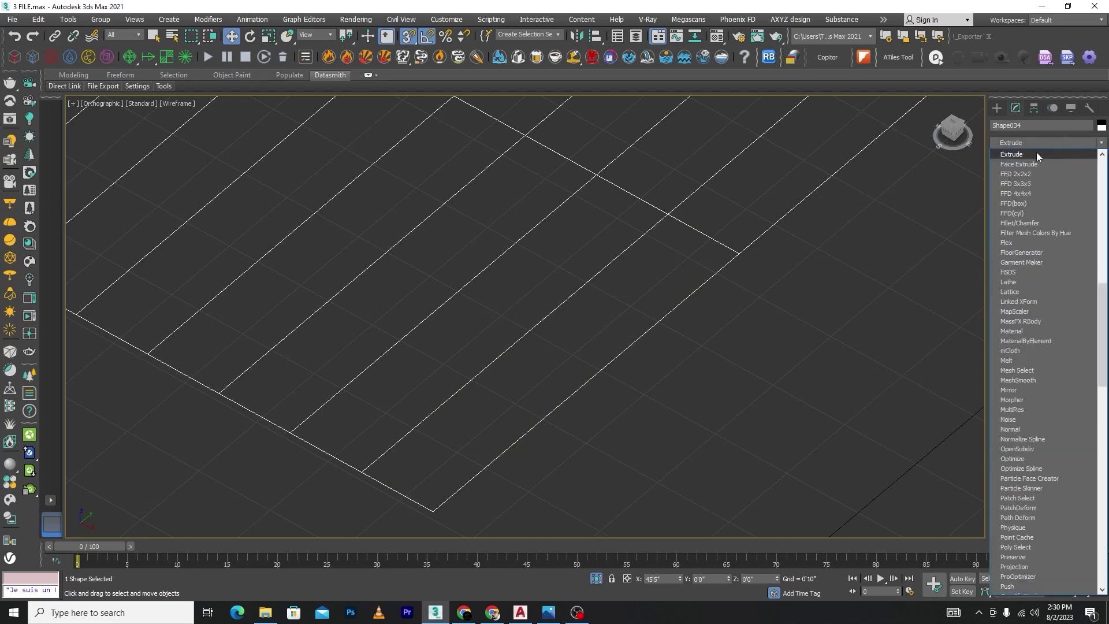
pyautogui.click(1037, 152)
pyautogui.press('F3')
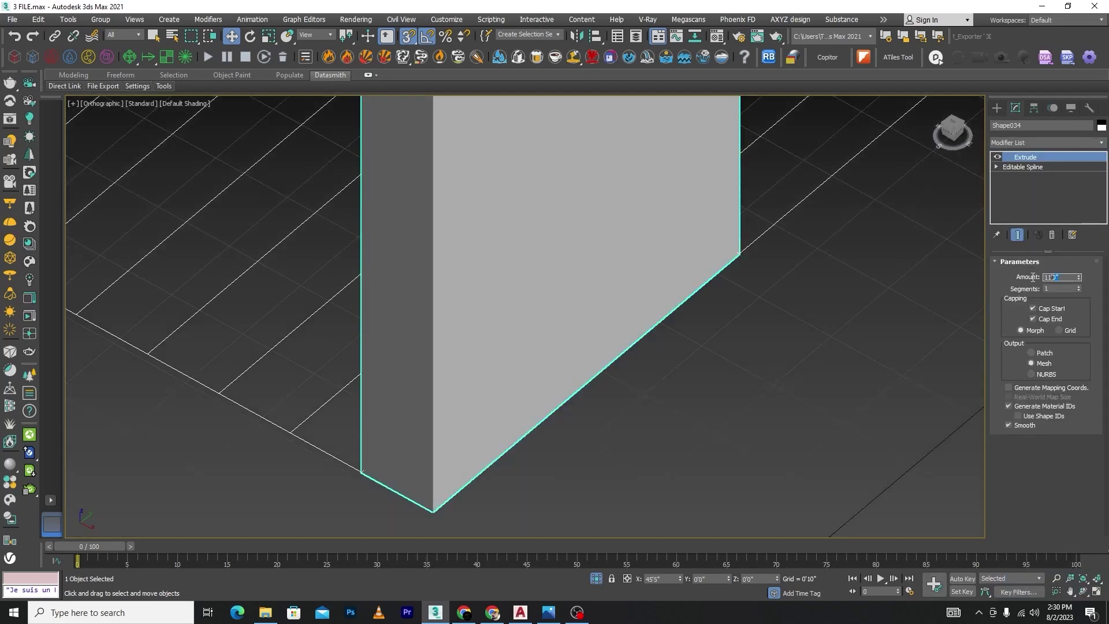
pyautogui.write('6')
pyautogui.press('Return')
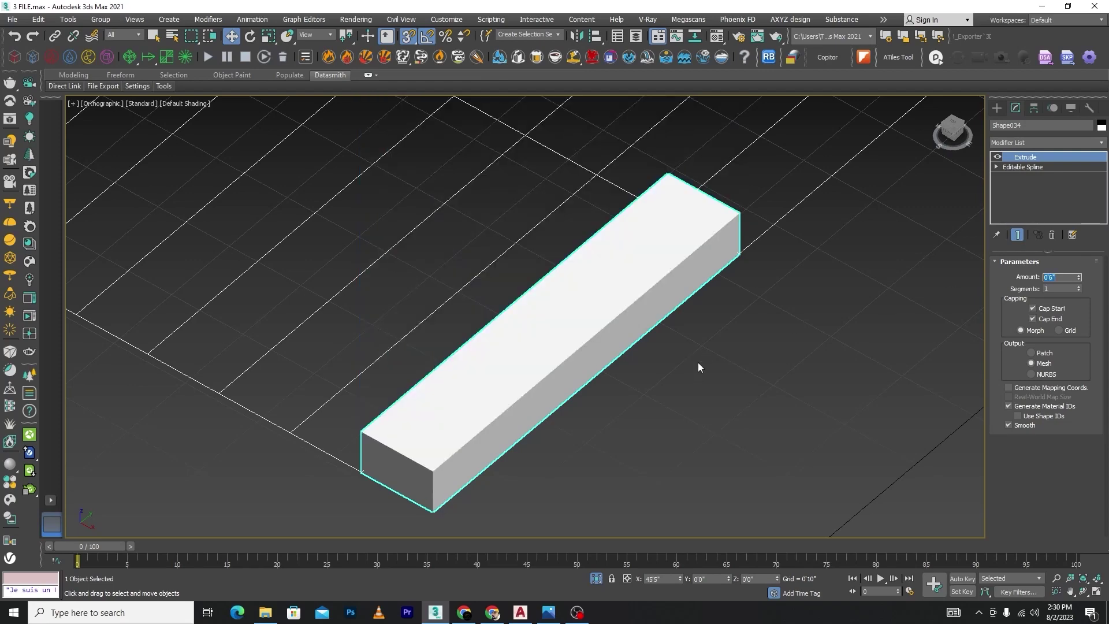
# Step: Center the extruded tread's pivot on the object and leave pivot editing
pyautogui.keyDown('alt'); pyautogui.moveTo(699, 366); pyautogui.dragTo(743, 355, button='middle'); pyautogui.keyUp('alt')
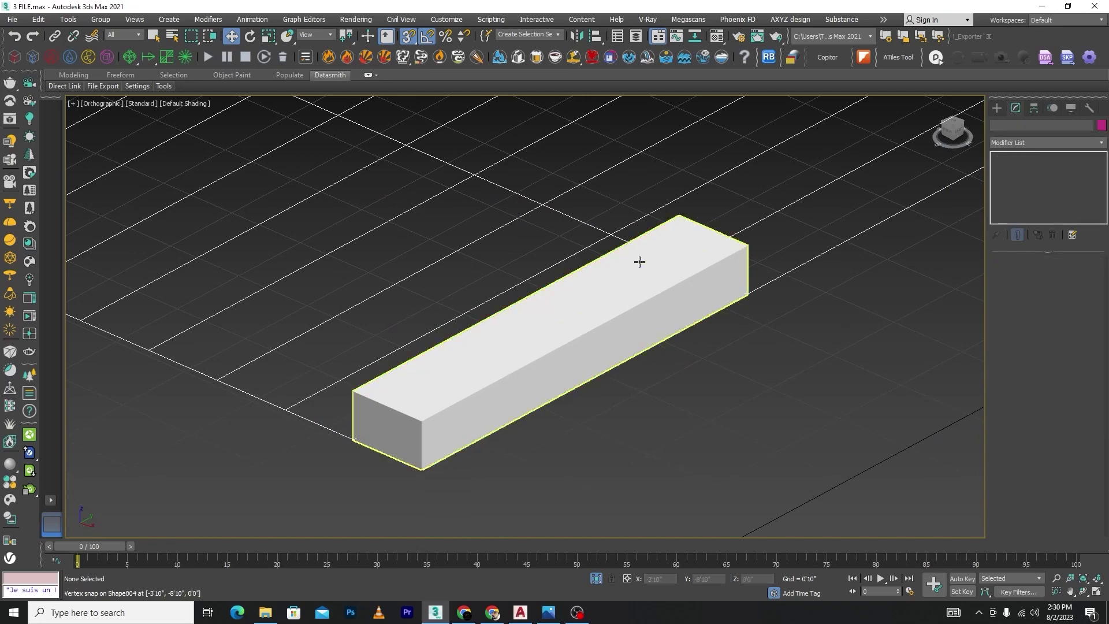
pyautogui.scroll(-3, 517, 339)
pyautogui.scroll(-6, 554, 320)
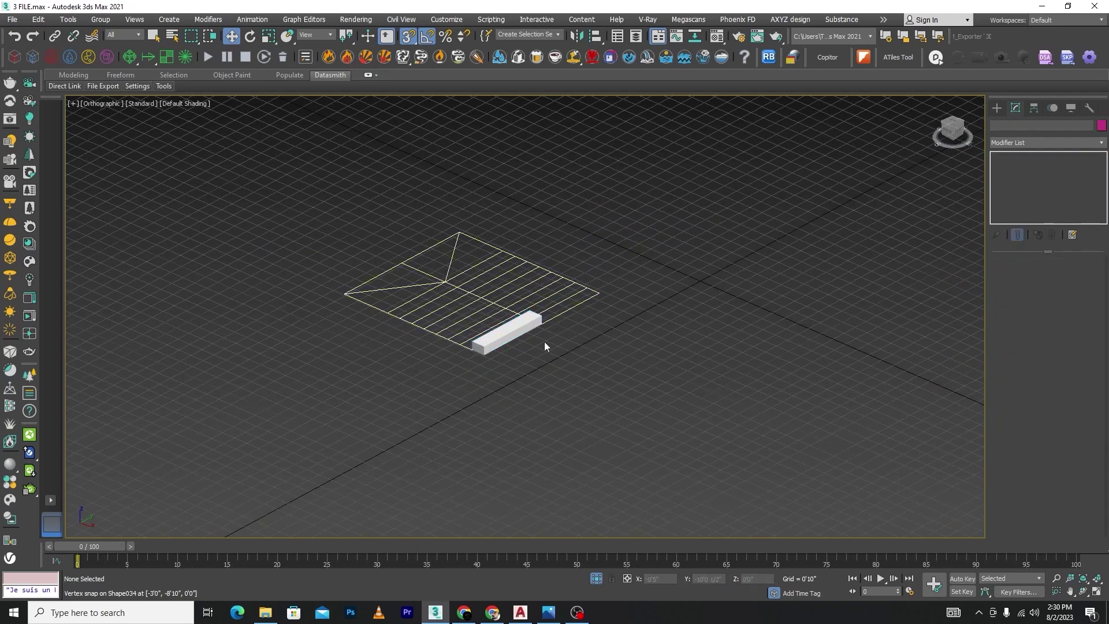
pyautogui.scroll(5, 544, 342)
pyautogui.click(1034, 113)
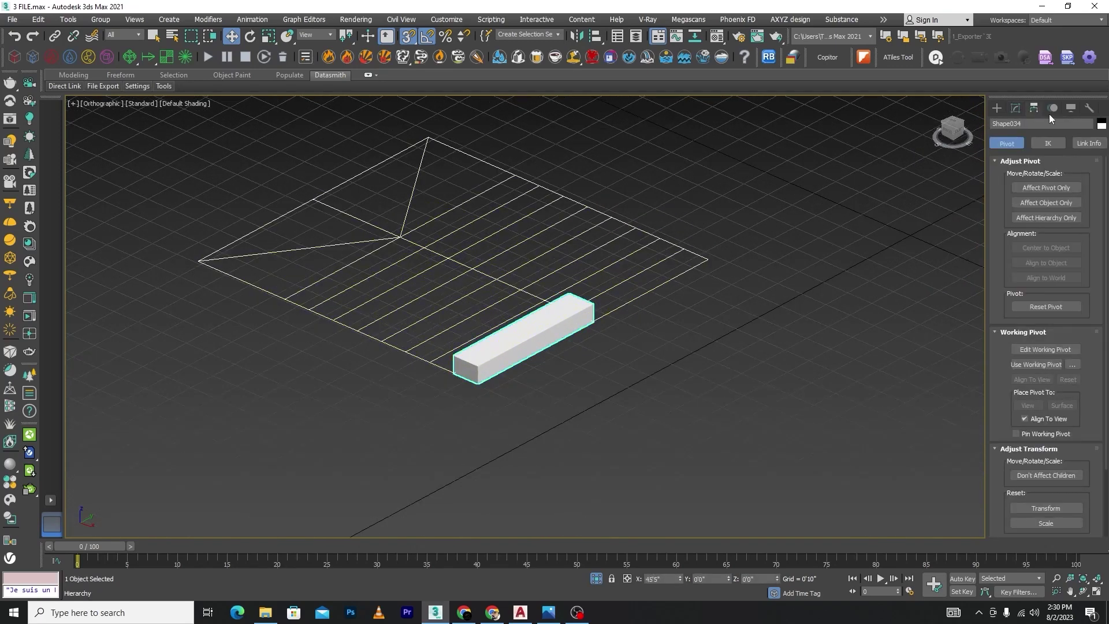
pyautogui.click(1042, 190)
pyautogui.click(1044, 247)
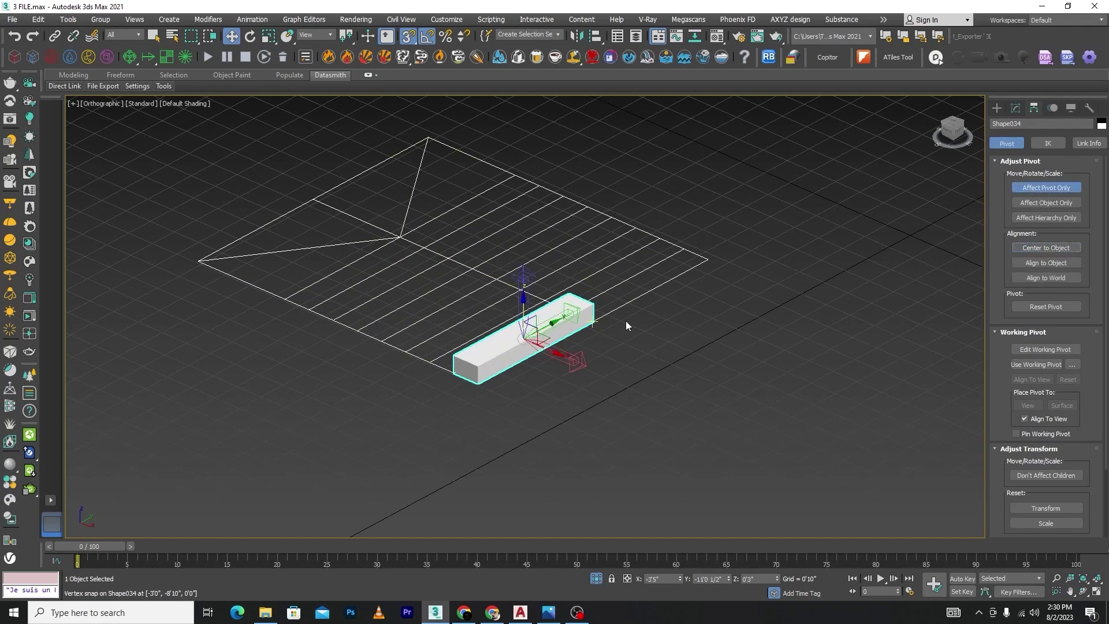
pyautogui.click(1036, 190)
# Step: In the front view, make eight copies of the tread, snapped corner to corner so each rises one step toward the winders
pyautogui.scroll(6, 472, 388)
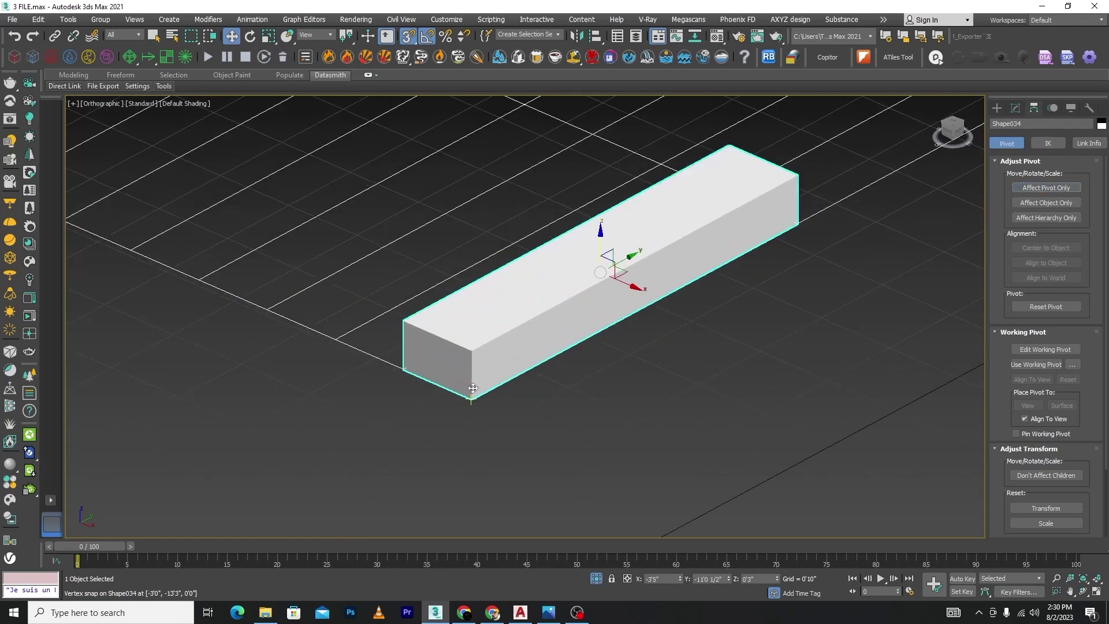
pyautogui.press('l')
pyautogui.scroll(-5, 599, 336)
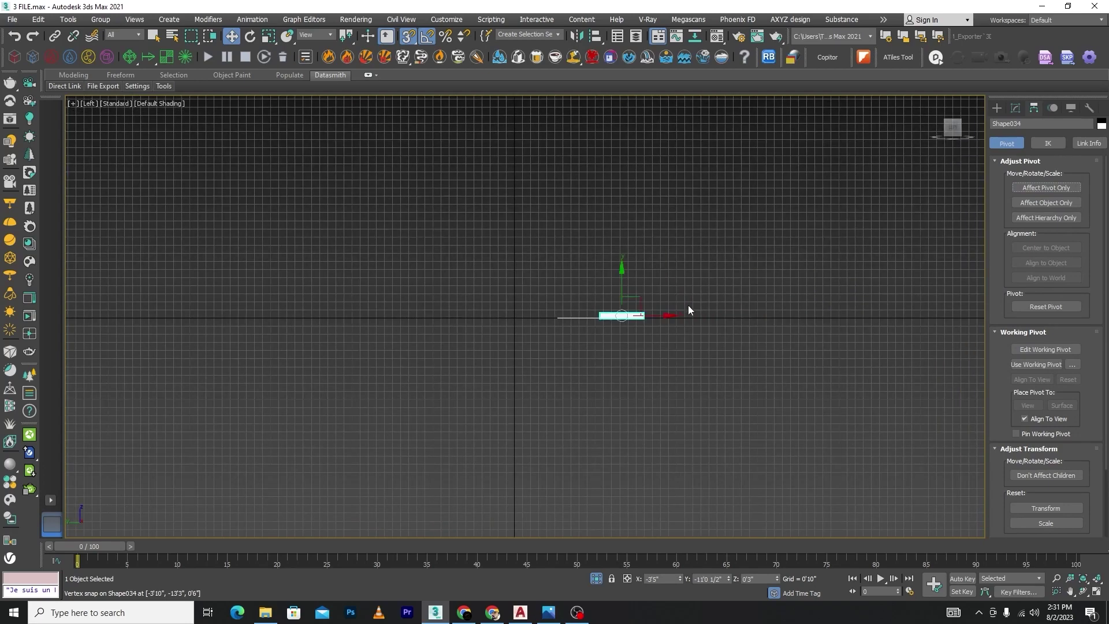
pyautogui.scroll(6, 625, 310)
pyautogui.press('g')
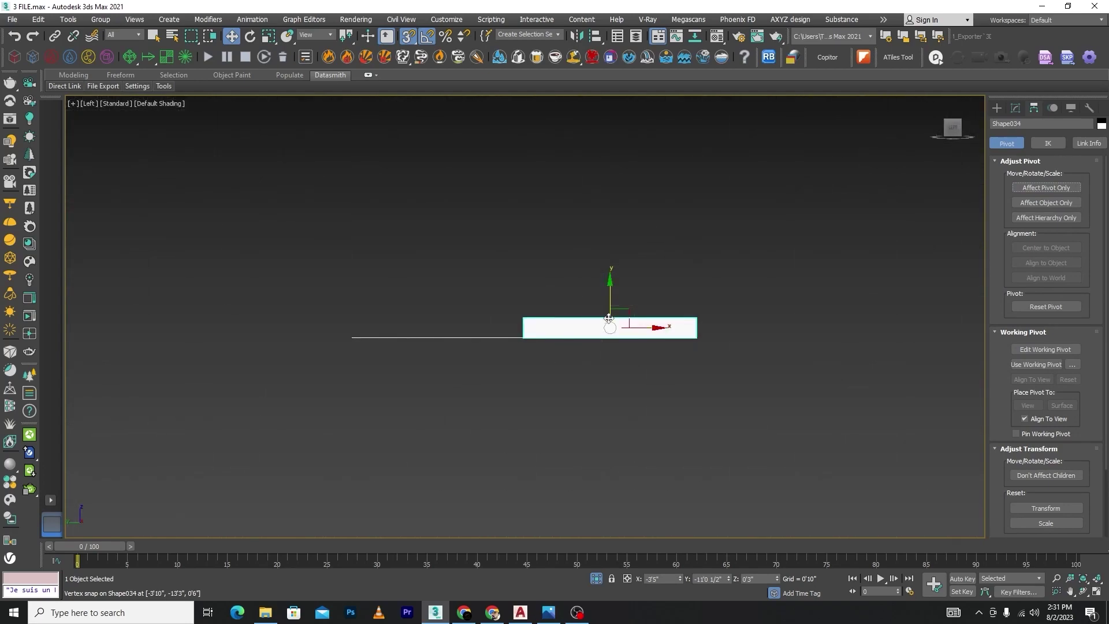
pyautogui.press('f')
pyautogui.scroll(5, 503, 342)
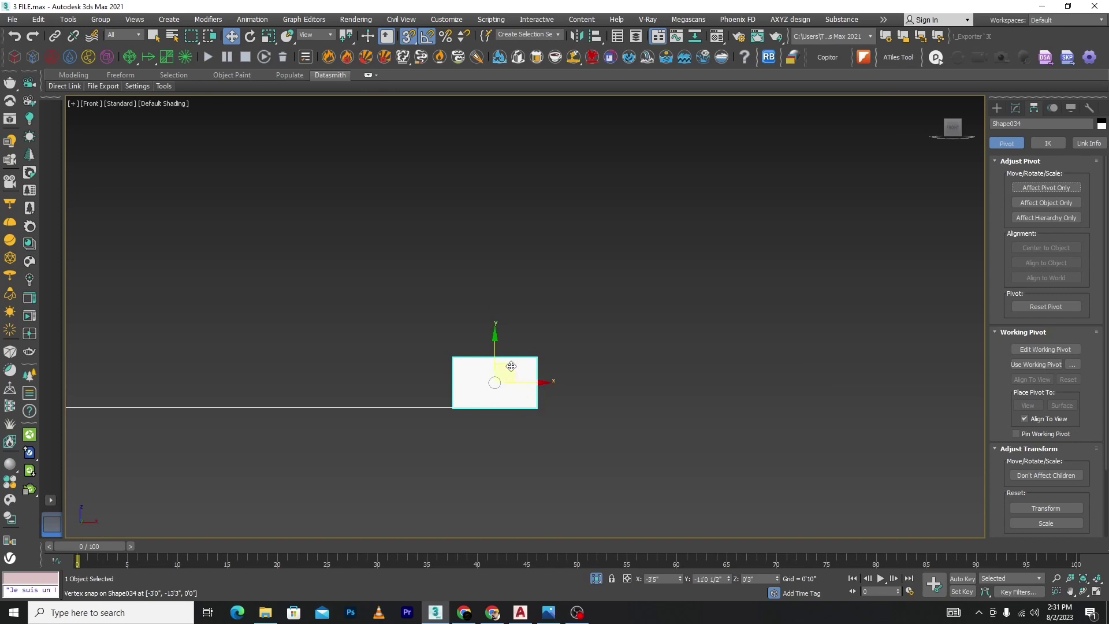
pyautogui.click(612, 579)
pyautogui.keyDown('shift'); pyautogui.moveTo(535, 409); pyautogui.dragTo(458, 353); pyautogui.keyUp('shift')
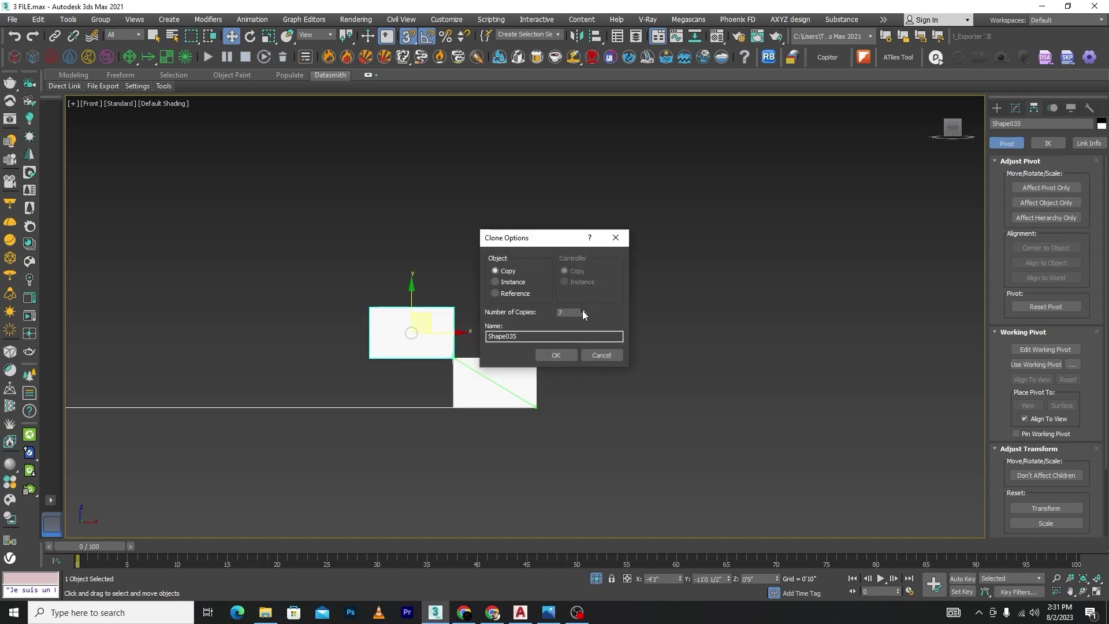
pyautogui.click(557, 354)
pyautogui.scroll(-5, 569, 327)
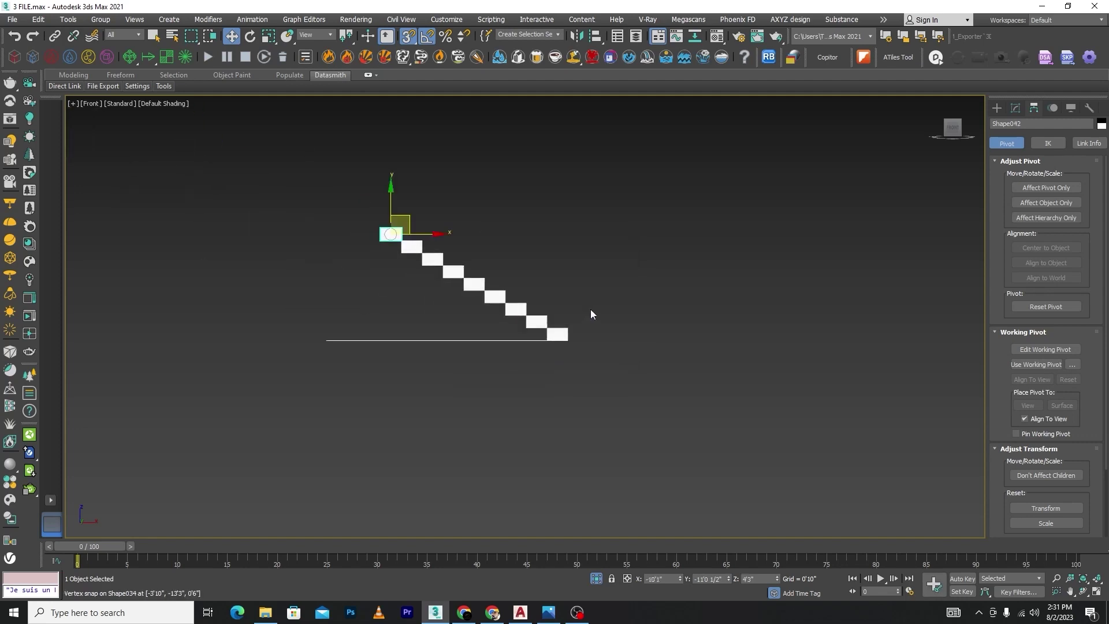
# Step: Delete the uppermost tread copy that overlaps the triangular winders
pyautogui.press('t')
pyautogui.scroll(-5, 540, 315)
pyautogui.scroll(5, 399, 405)
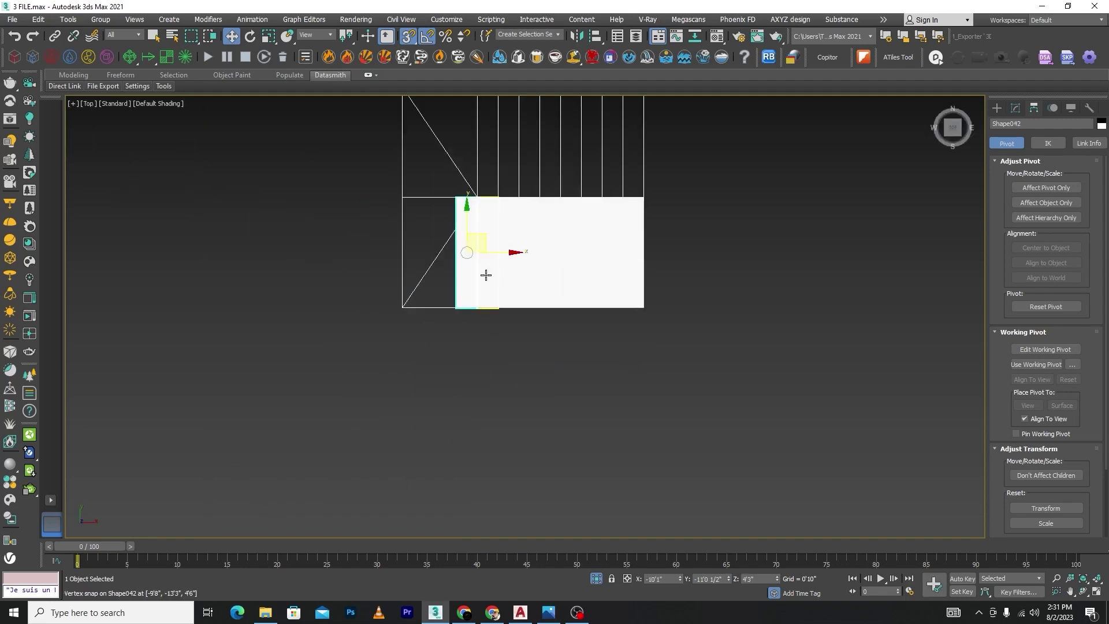
pyautogui.scroll(3, 466, 265)
pyautogui.press('Delete')
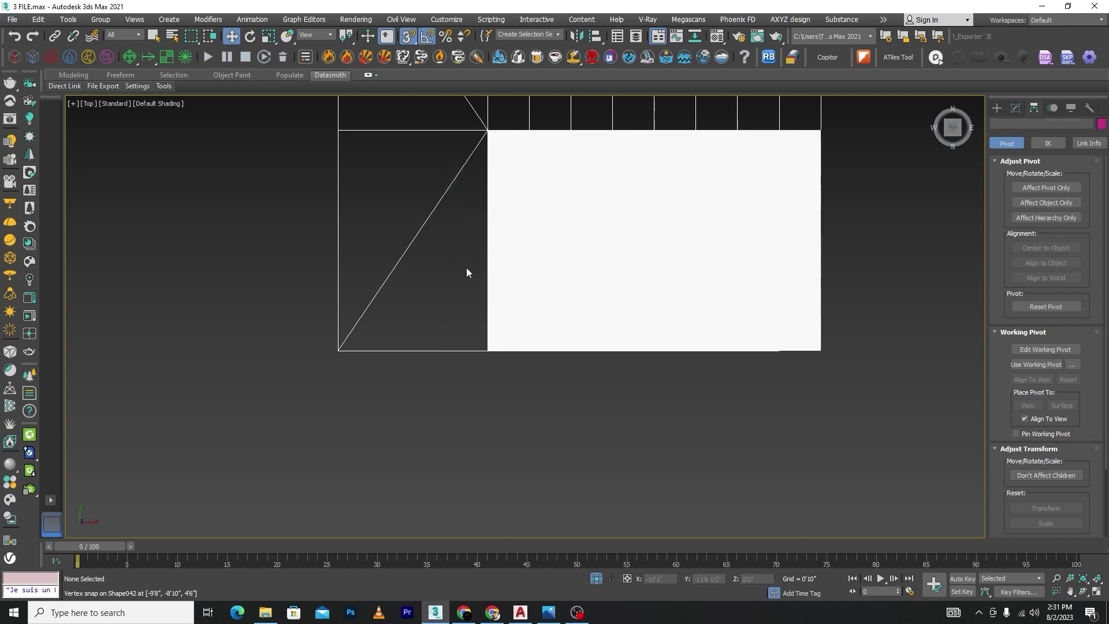
pyautogui.scroll(-5, 466, 269)
pyautogui.moveTo(578, 309)
pyautogui.keyDown('alt'); pyautogui.mouseDown(button='middle')
pyautogui.moveTo(562, 259)
pyautogui.moveTo(574, 337)
pyautogui.moveTo(600, 352)
pyautogui.moveTo(654, 355)
pyautogui.moveTo(648, 347)
pyautogui.mouseUp(button='middle'); pyautogui.keyUp('alt')
pyautogui.press('F3')
pyautogui.press('F3')
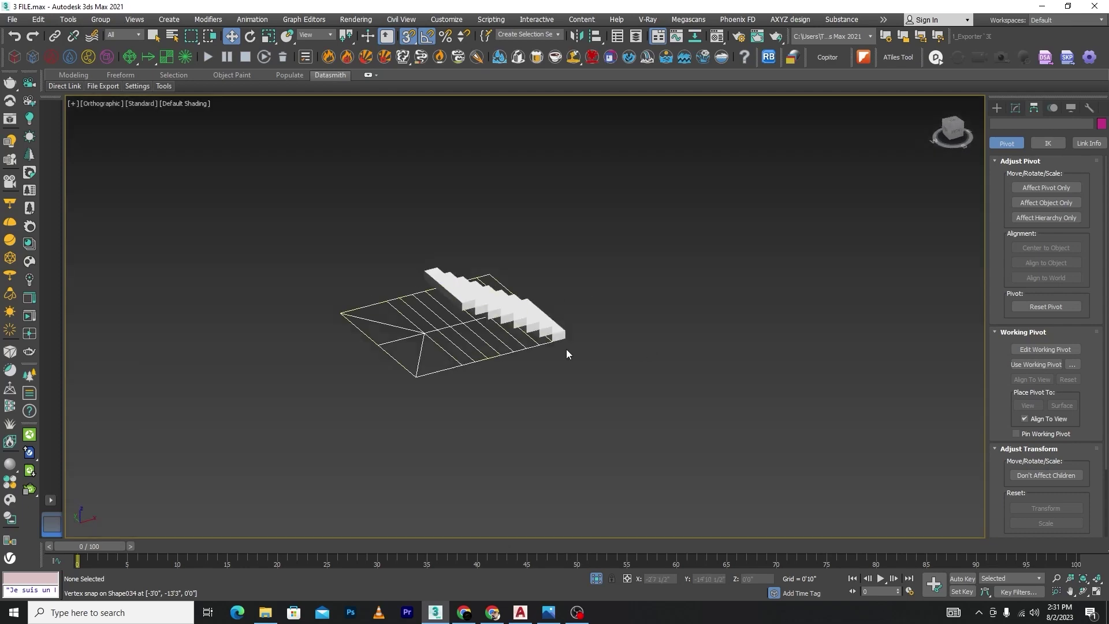
# Step: Draw a closed triangular line in the top view, snapped to the corners of the winder tread beside the finished flight, and deselect it
pyautogui.press('t')
pyautogui.scroll(6, 536, 352)
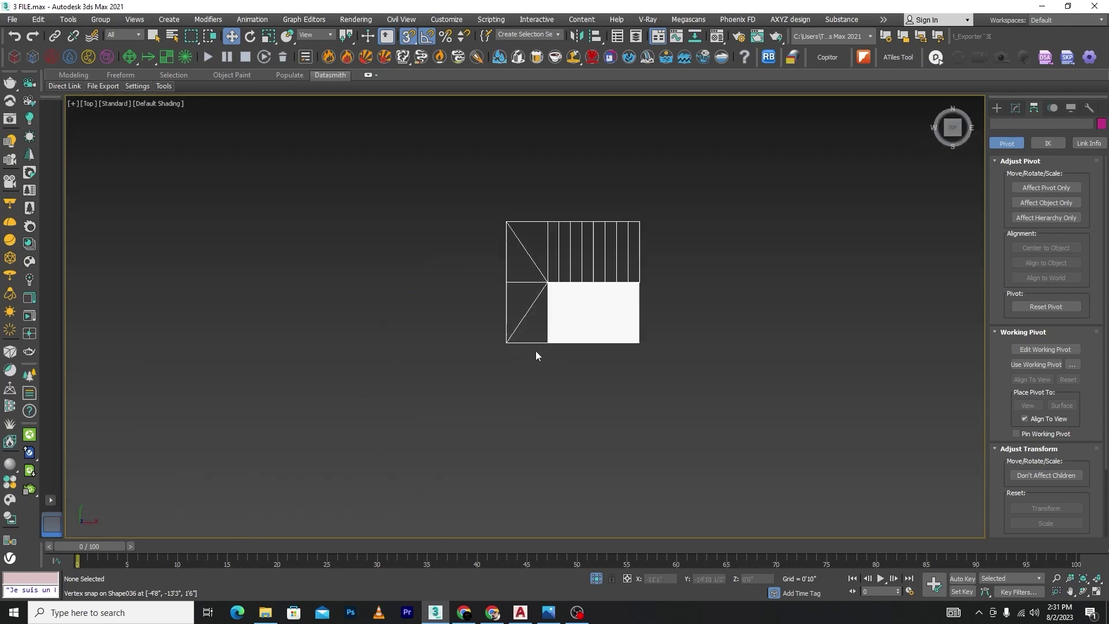
pyautogui.click(532, 258)
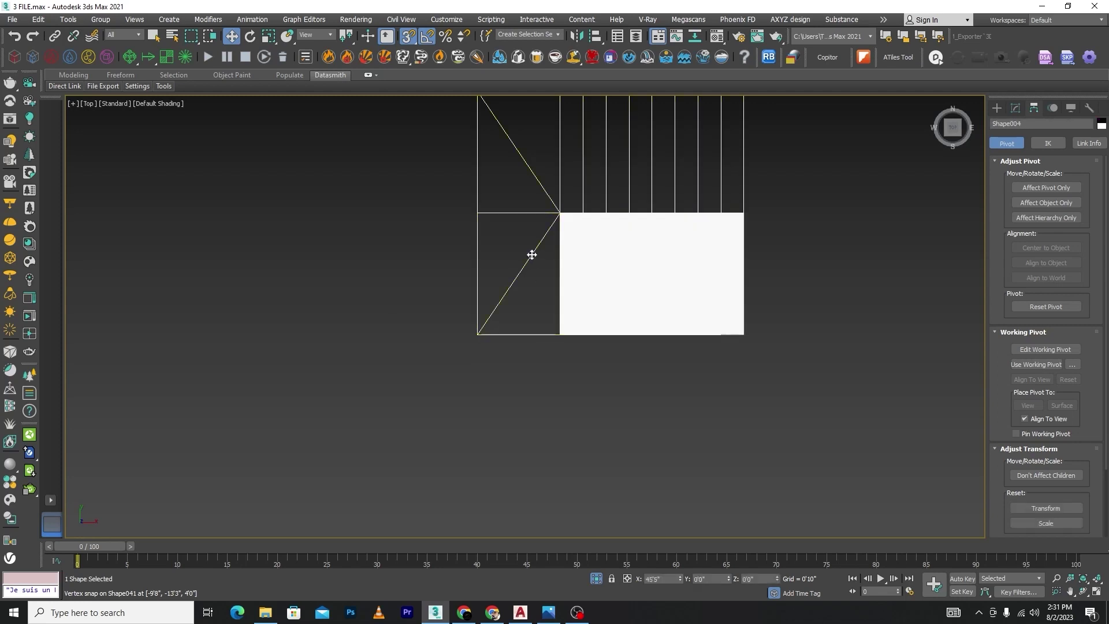
pyautogui.click(997, 108)
pyautogui.click(1009, 124)
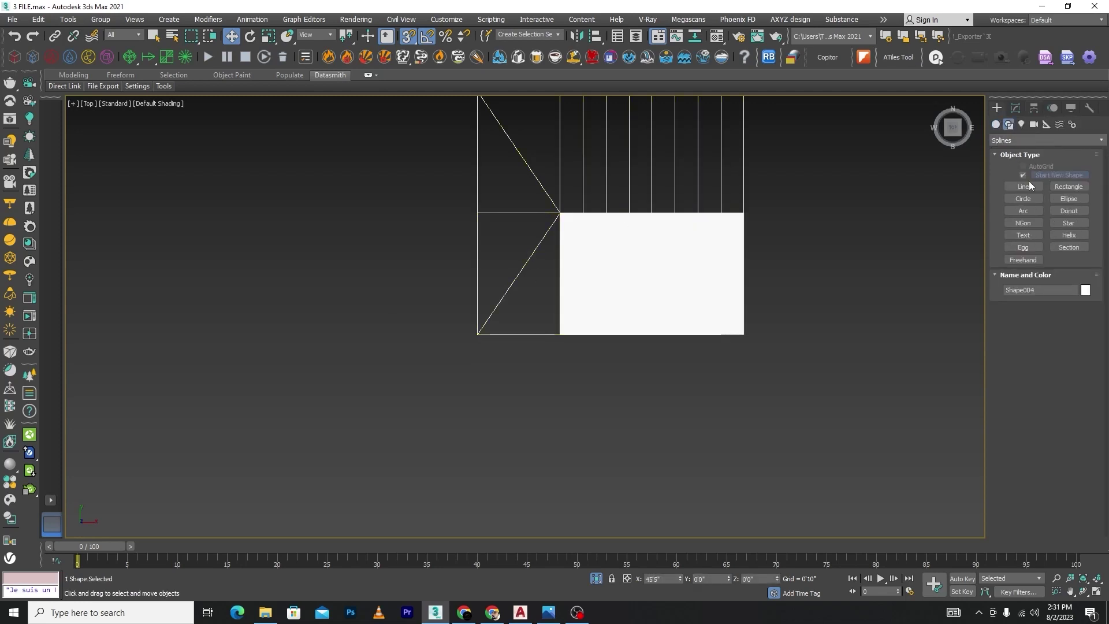
pyautogui.click(1024, 186)
pyautogui.scroll(5, 523, 273)
pyautogui.scroll(-3, 626, 191)
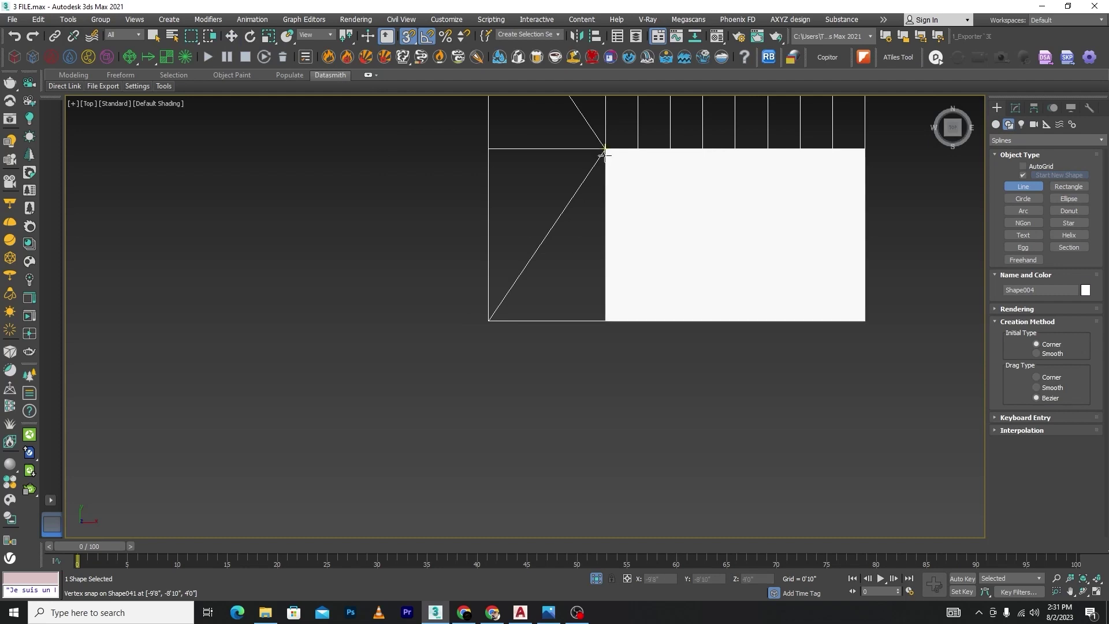
pyautogui.click(605, 149)
pyautogui.click(489, 320)
pyautogui.click(605, 320)
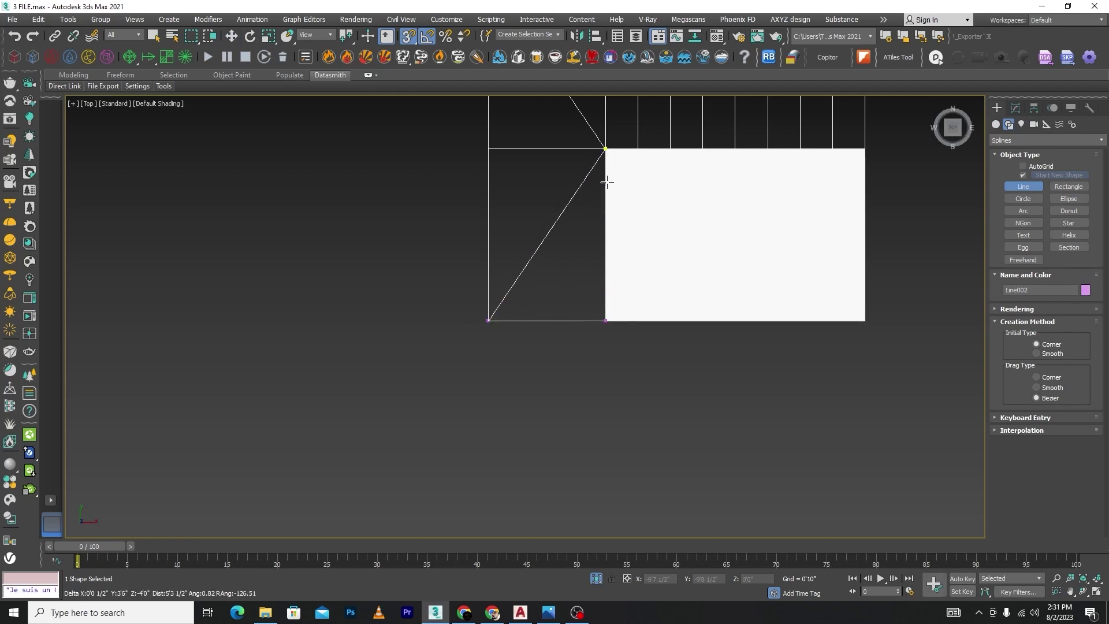
pyautogui.click(605, 148)
pyautogui.click(532, 314)
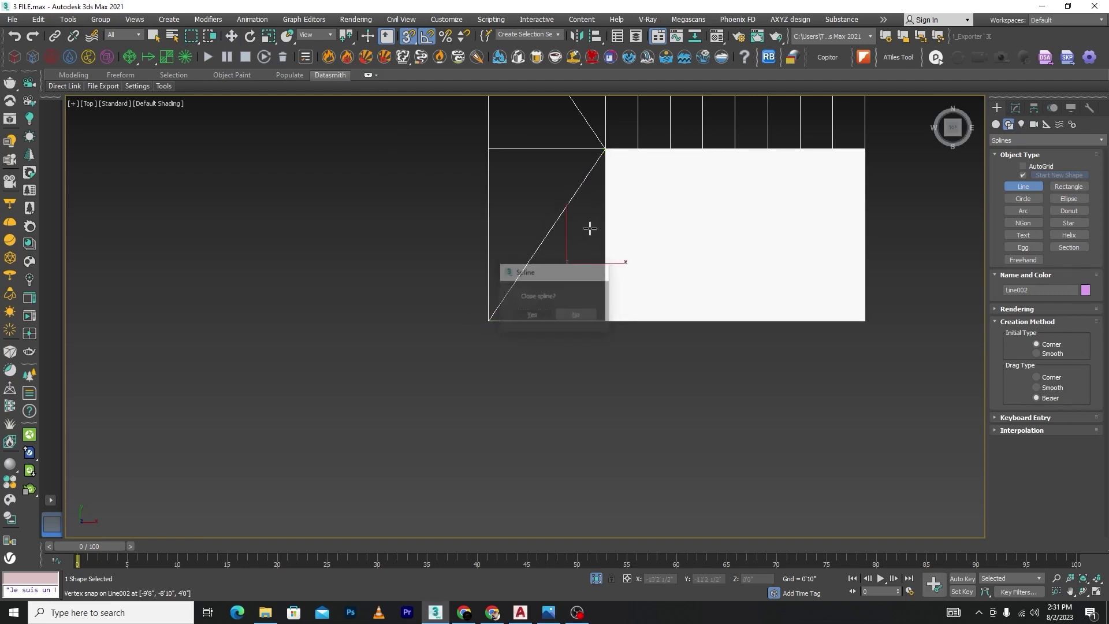
pyautogui.scroll(2, 601, 150)
pyautogui.rightClick(558, 285)
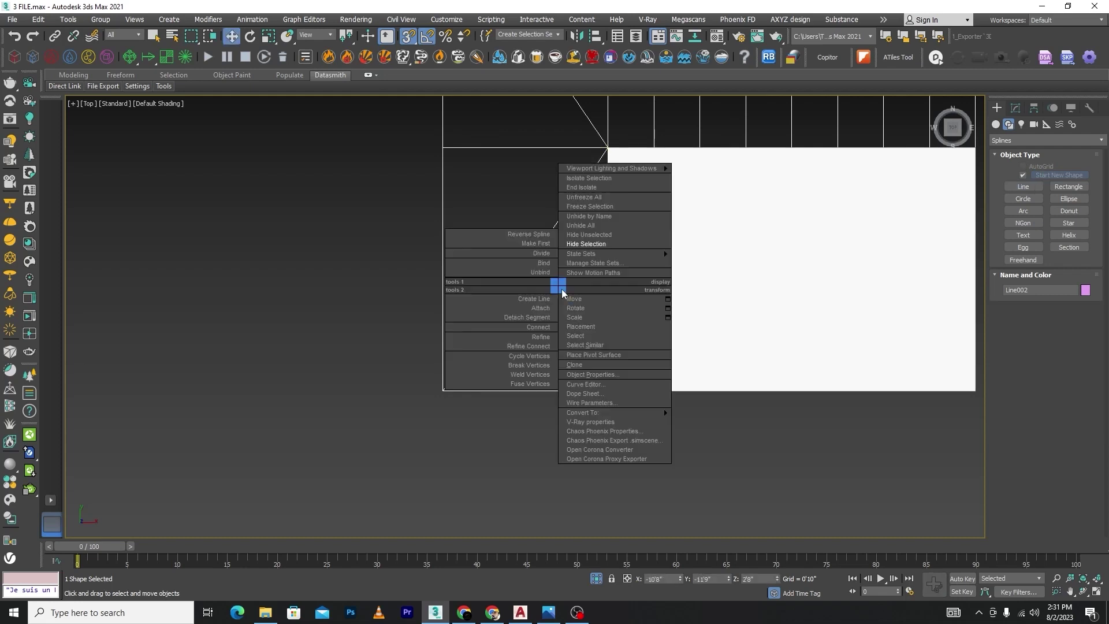
pyautogui.click(494, 480)
# Step: Detach the outer triangular winder's splines at the far end of the finished flight from the staircase shape
pyautogui.click(444, 244)
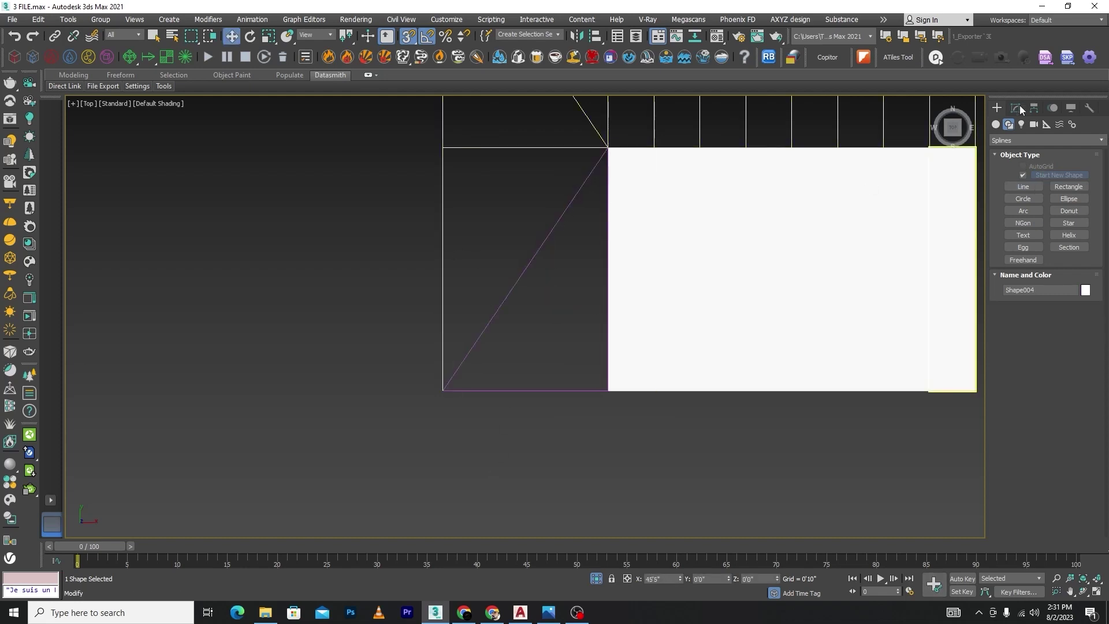
pyautogui.click(1017, 107)
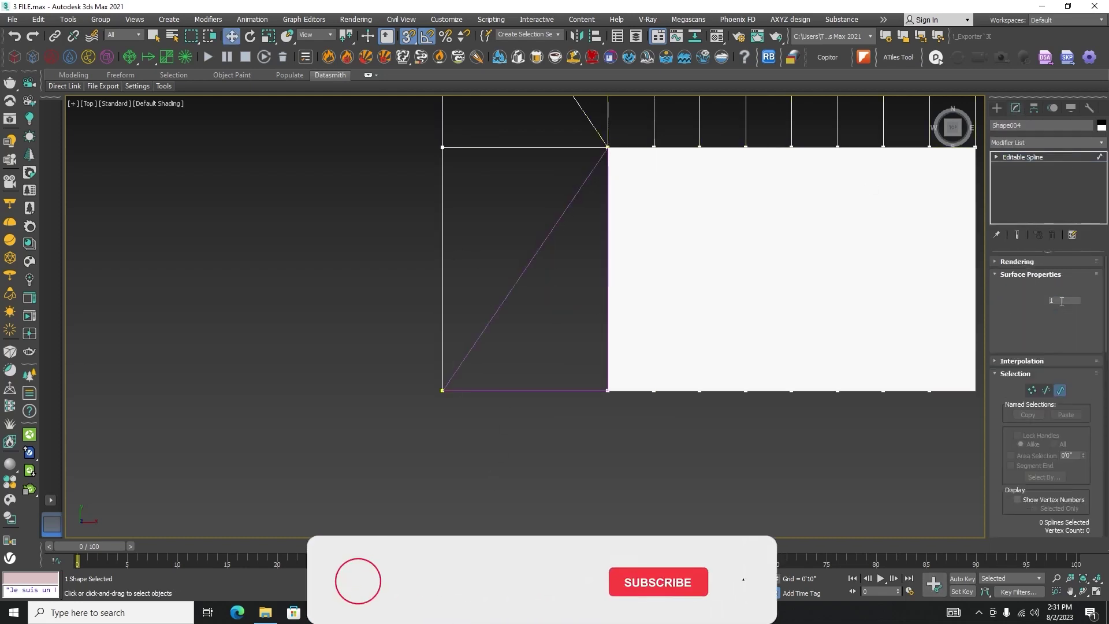
pyautogui.click(443, 246)
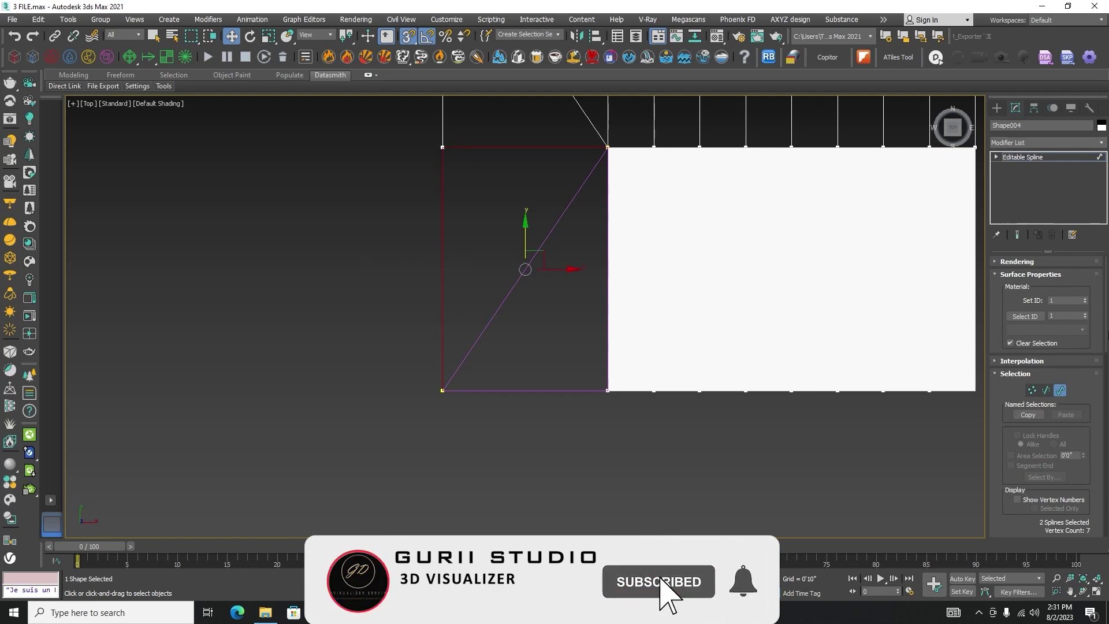
pyautogui.moveTo(1106, 325); pyautogui.dragTo(1096, 517)
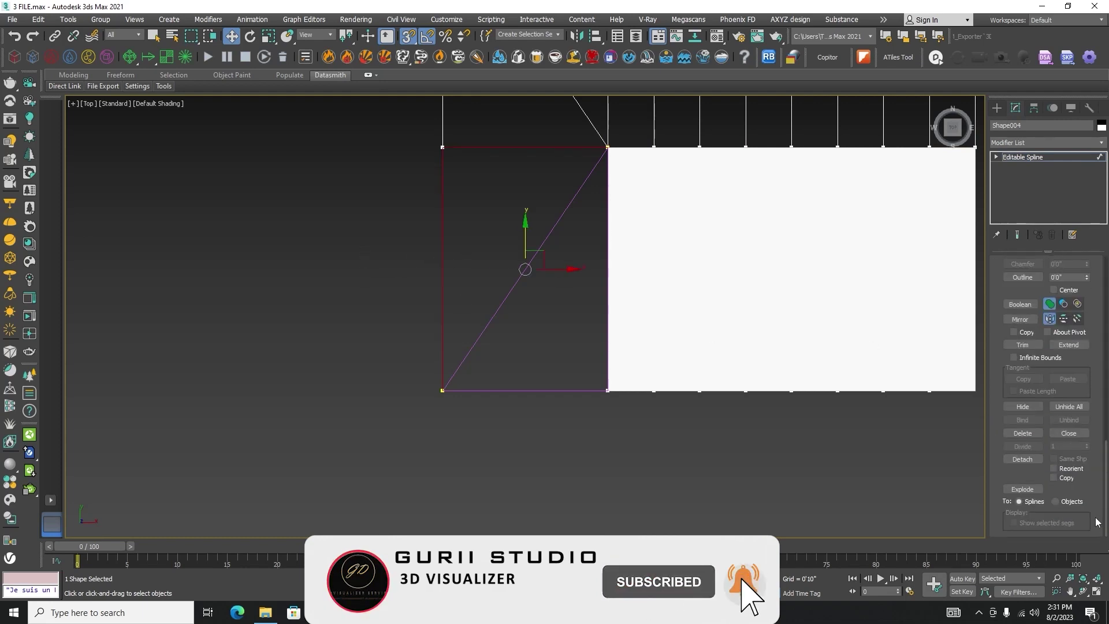
pyautogui.click(1022, 459)
pyautogui.click(594, 310)
pyautogui.press('F3')
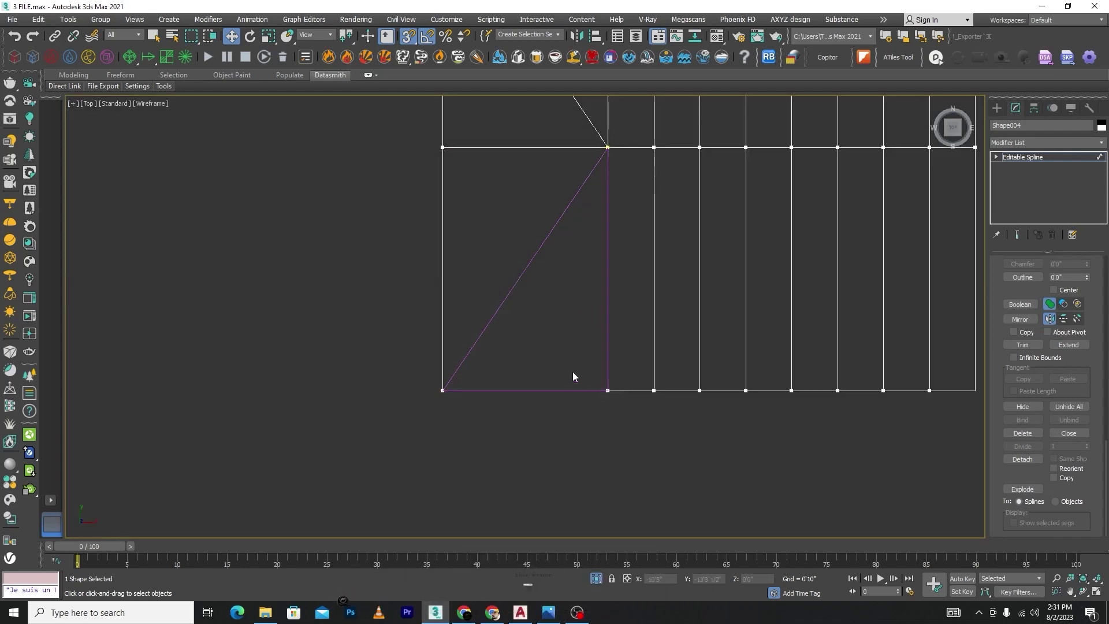
# Step: Detach the triangular winder spline adjoining the finished flight from the staircase shape as a separate shape
pyautogui.moveTo(573, 377)
pyautogui.keyDown('alt'); pyautogui.mouseDown(button='middle')
pyautogui.moveTo(568, 296)
pyautogui.moveTo(572, 322)
pyautogui.moveTo(606, 290)
pyautogui.mouseUp(button='middle'); pyautogui.keyUp('alt')
pyautogui.press('F3')
pyautogui.scroll(4, 605, 289)
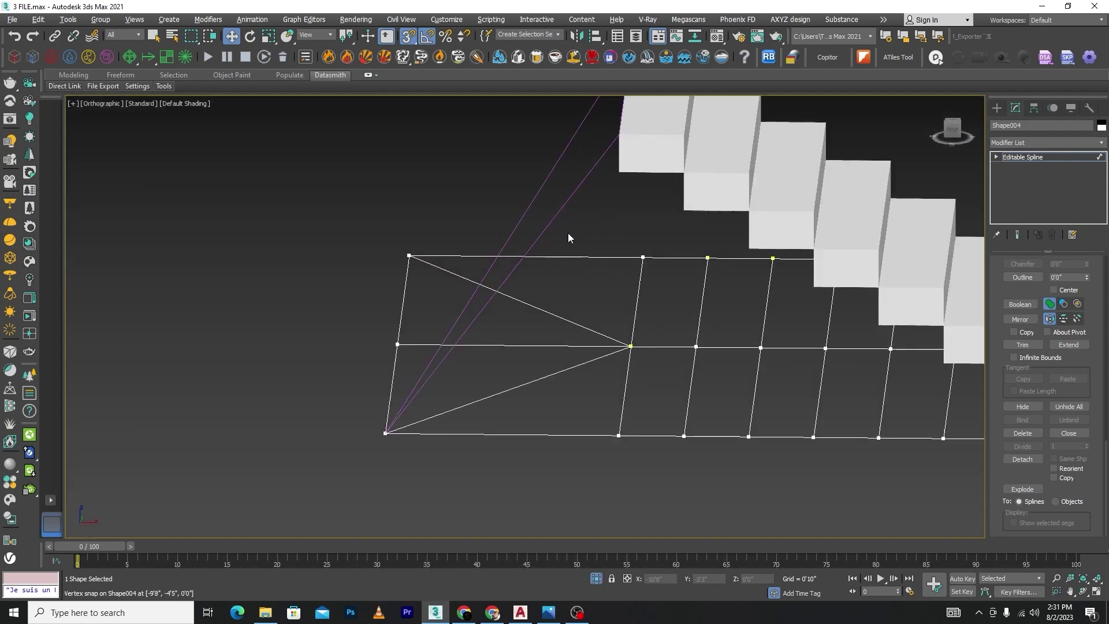
pyautogui.click(579, 435)
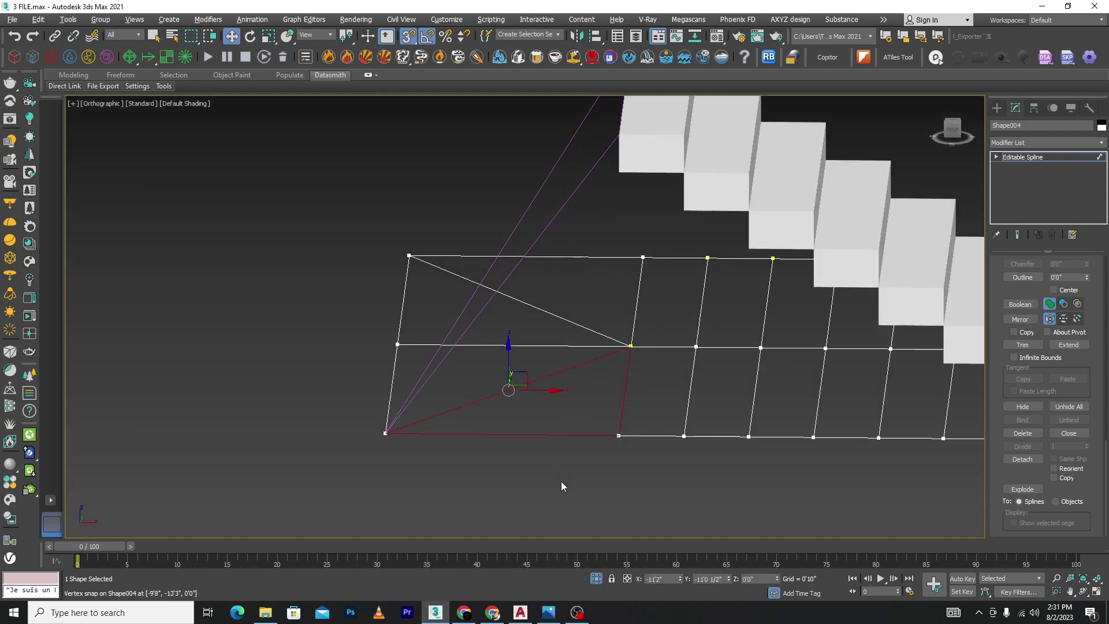
pyautogui.click(1022, 459)
pyautogui.click(586, 312)
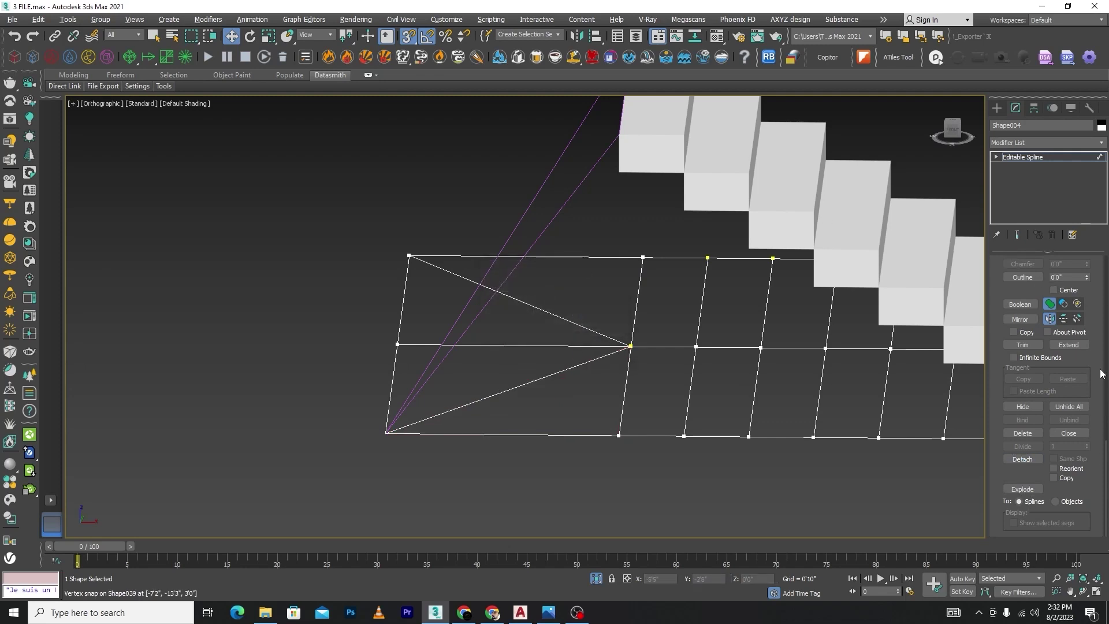
pyautogui.moveTo(1106, 459); pyautogui.dragTo(1108, 261)
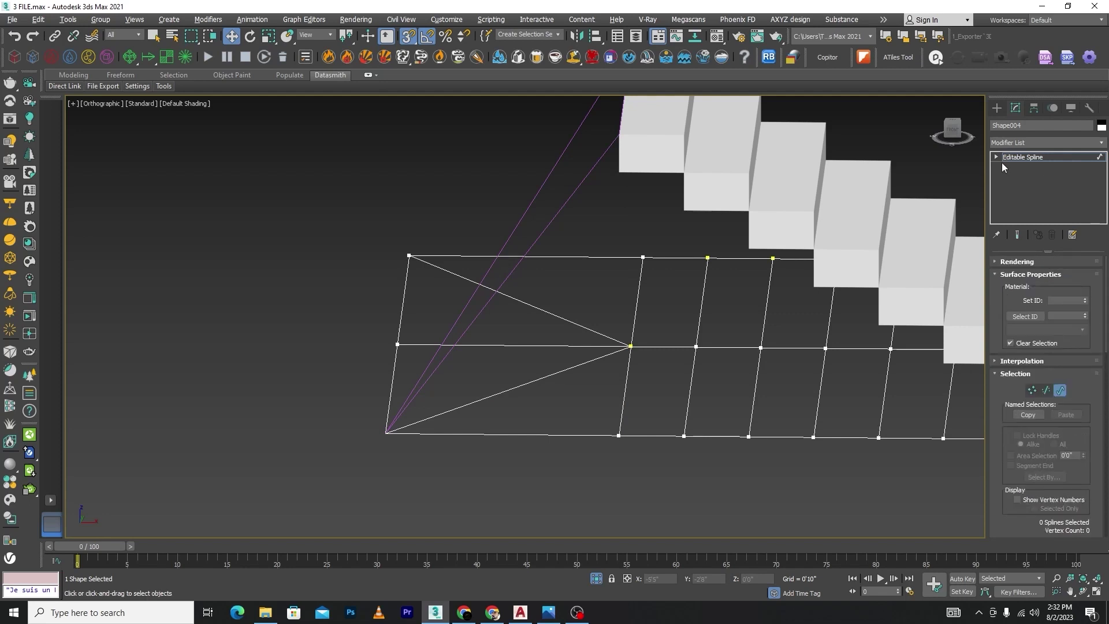
# Step: Leave spline editing of the staircase shape and delete the stray slanted triangular line above it
pyautogui.click(997, 158)
pyautogui.click(1025, 184)
pyautogui.click(532, 235)
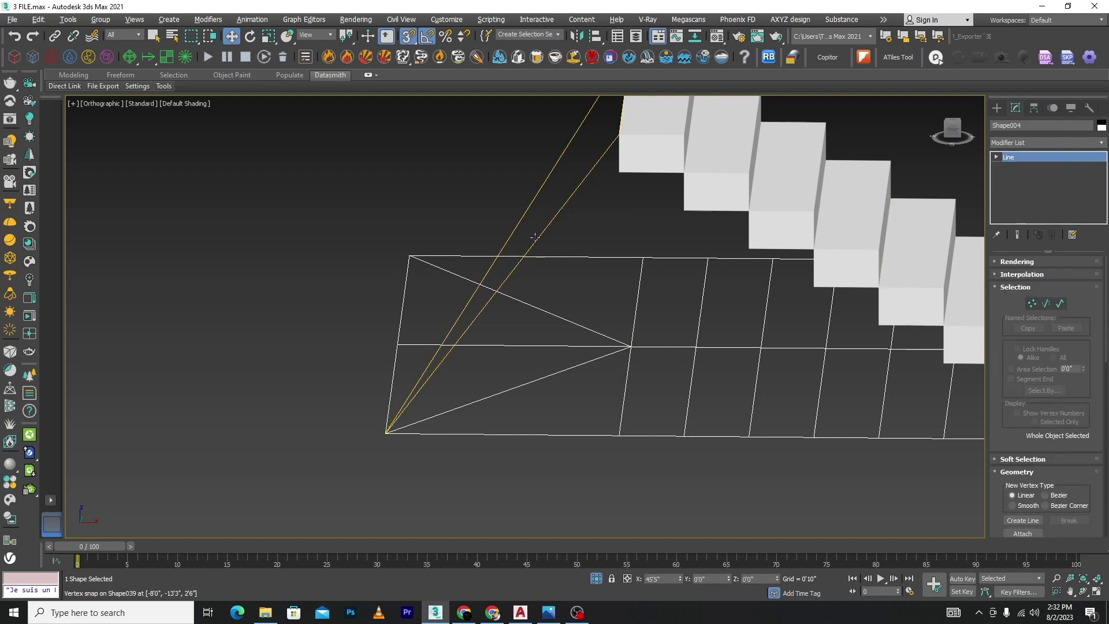
pyautogui.press('Delete')
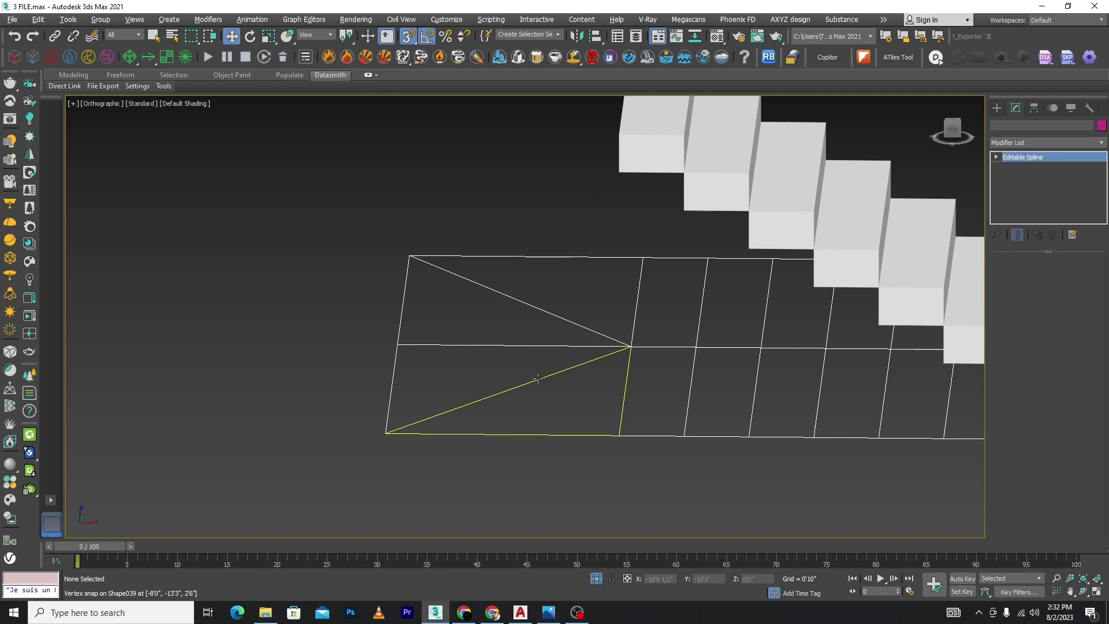
# Step: Extrude the detached triangular winder shape adjoining the flight by 0'6"
pyautogui.click(538, 378)
pyautogui.click(1099, 144)
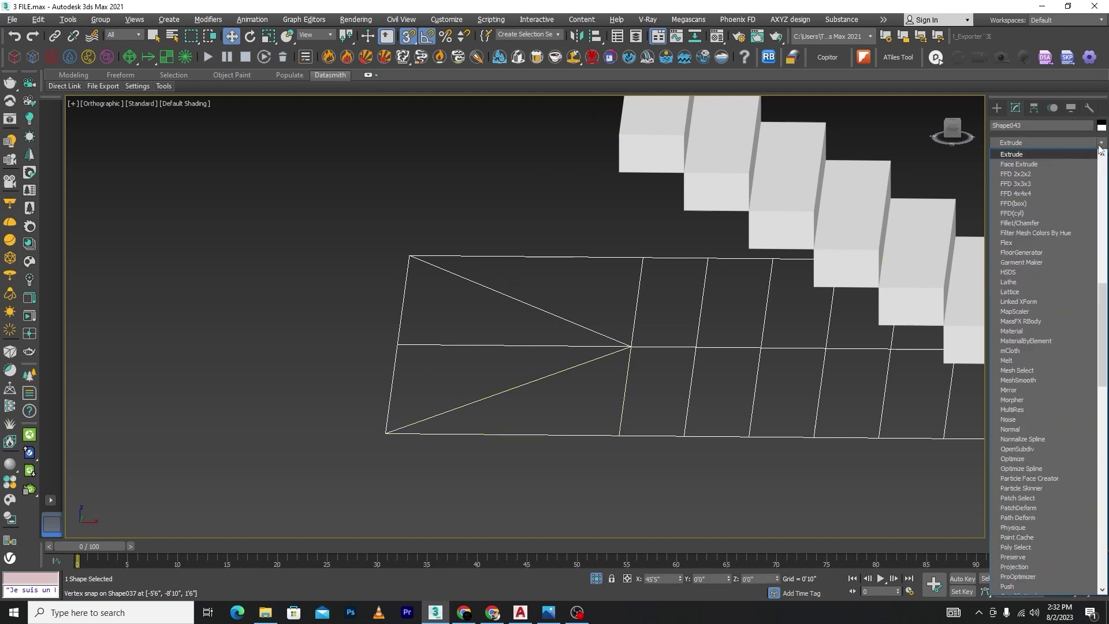
pyautogui.click(1043, 154)
pyautogui.keyDown('alt'); pyautogui.moveTo(661, 329); pyautogui.dragTo(596, 408, button='middle'); pyautogui.keyUp('alt')
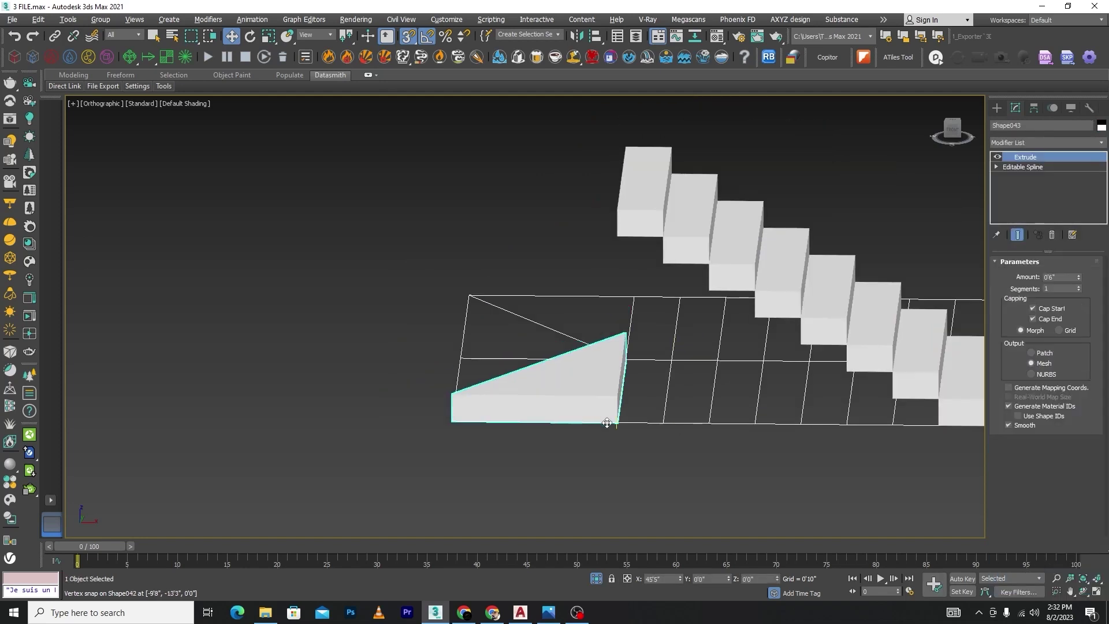
# Step: Center the extruded winder's pivot on the object, working in the front view
pyautogui.moveTo(607, 424); pyautogui.dragTo(637, 308)
pyautogui.press('l')
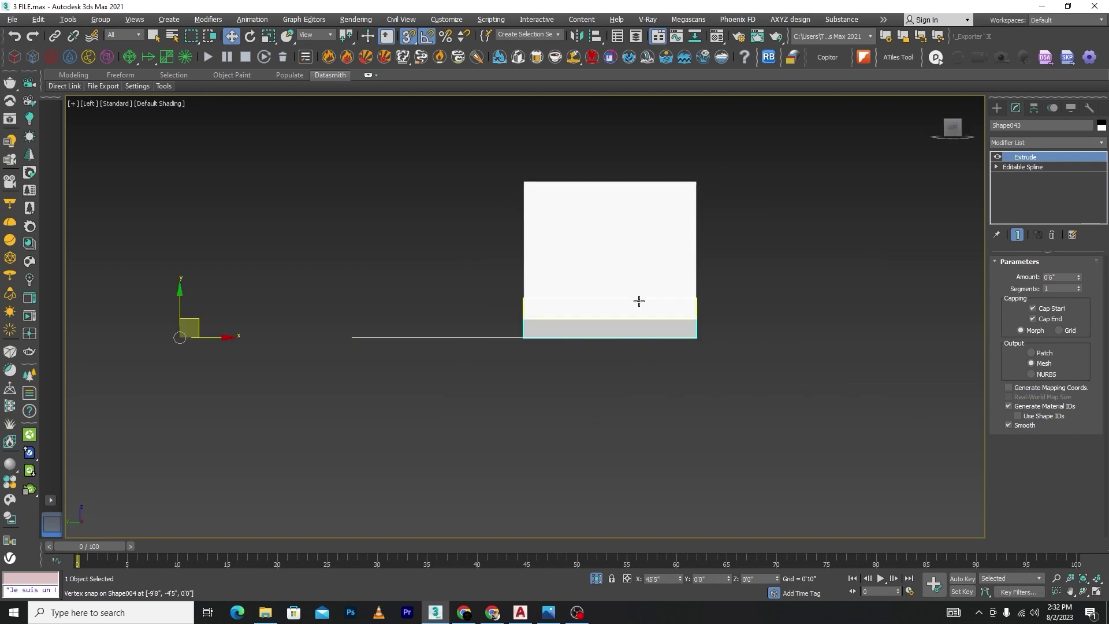
pyautogui.press('f')
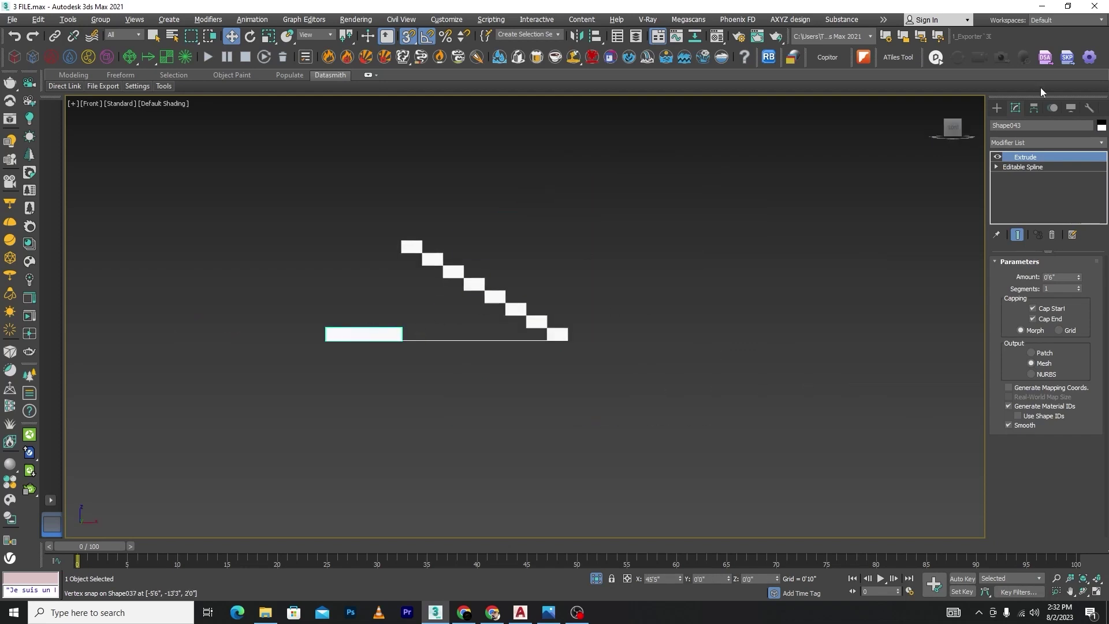
pyautogui.click(1035, 108)
pyautogui.click(1045, 187)
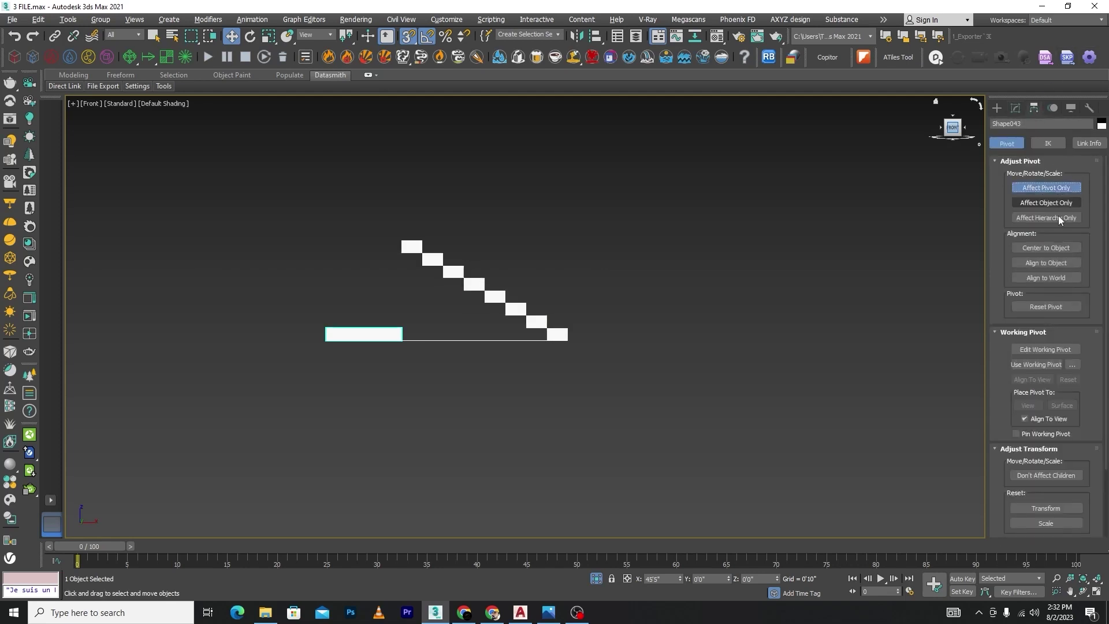
pyautogui.scroll(3, 363, 315)
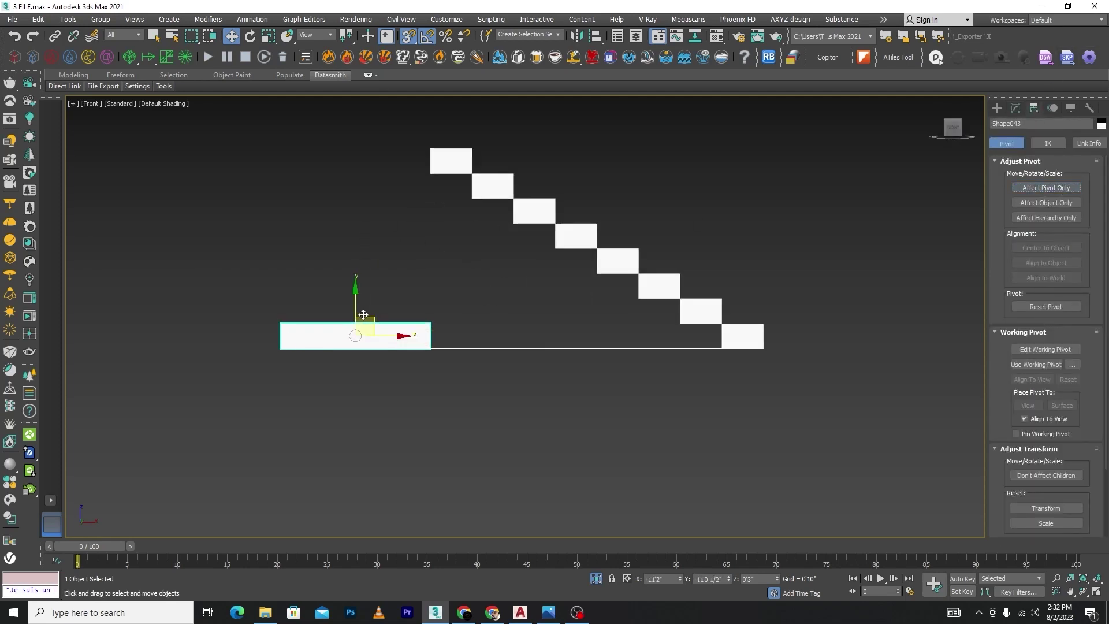
# Step: Raise the extruded winder onto the top of the flight, with its underside level with the uppermost tread's top, pivot at Z 4'3"
pyautogui.moveTo(363, 315); pyautogui.dragTo(436, 131)
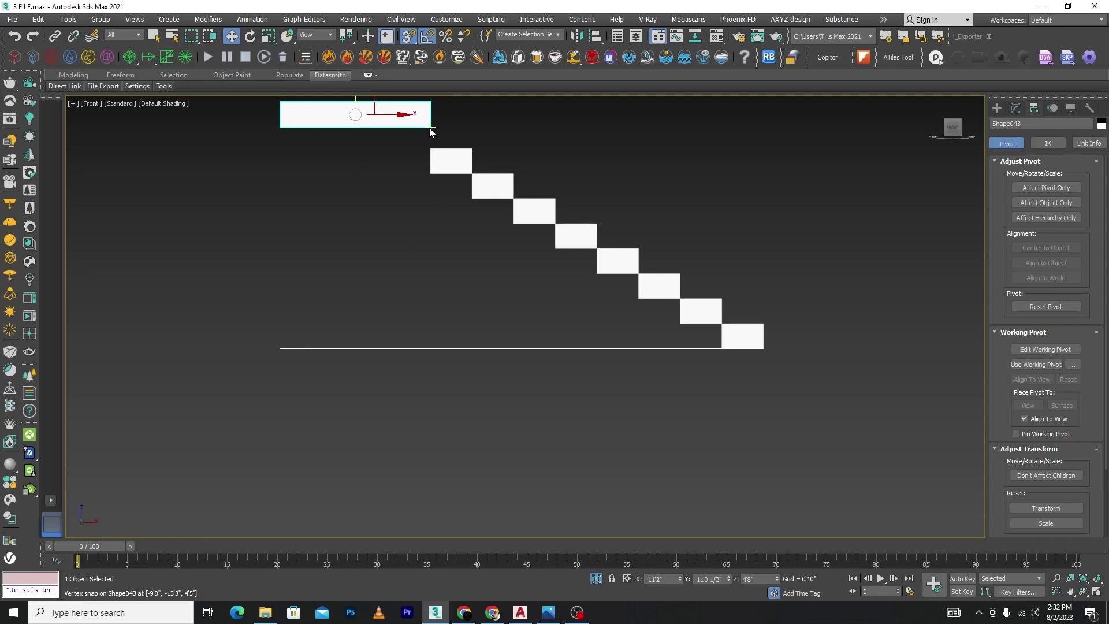
pyautogui.scroll(-3, 478, 257)
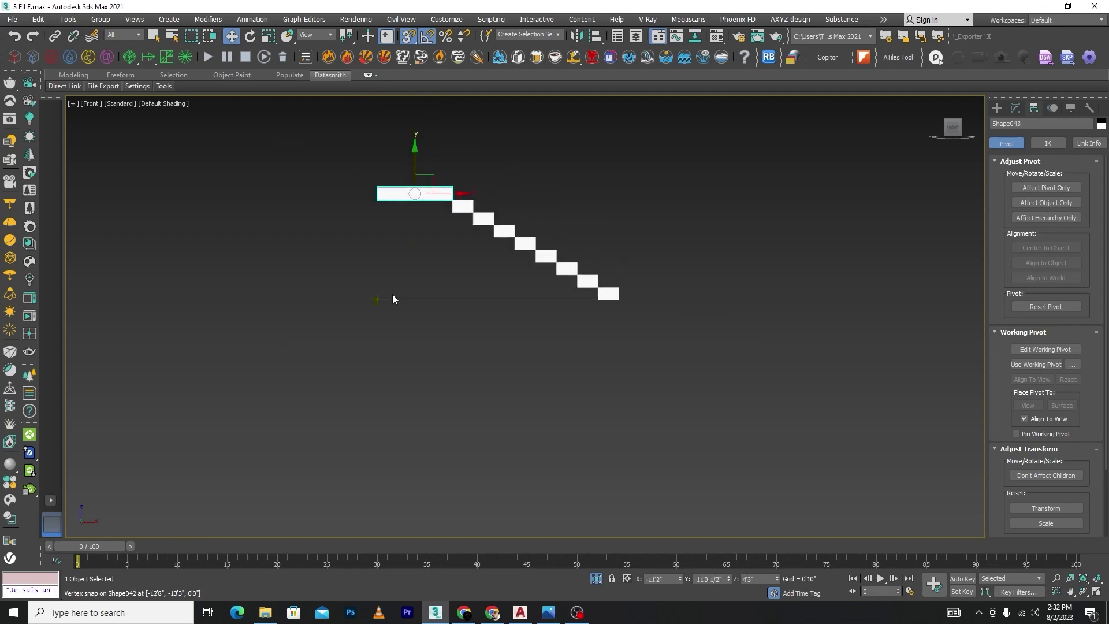
pyautogui.keyDown('alt'); pyautogui.moveTo(480, 286); pyautogui.dragTo(464, 305, button='middle'); pyautogui.keyUp('alt')
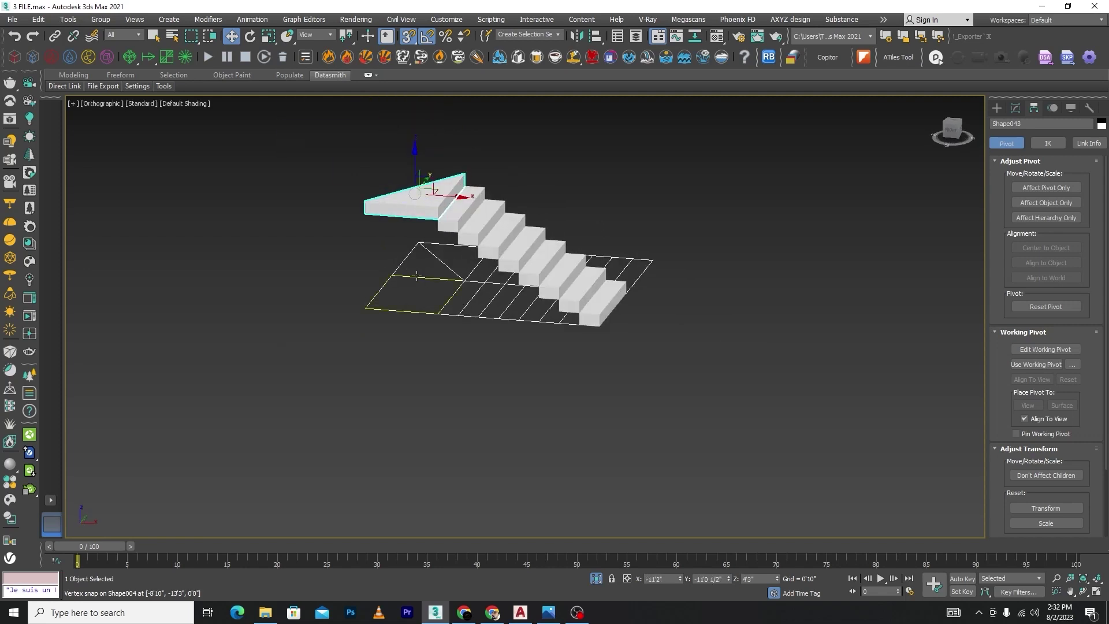
pyautogui.scroll(3, 458, 273)
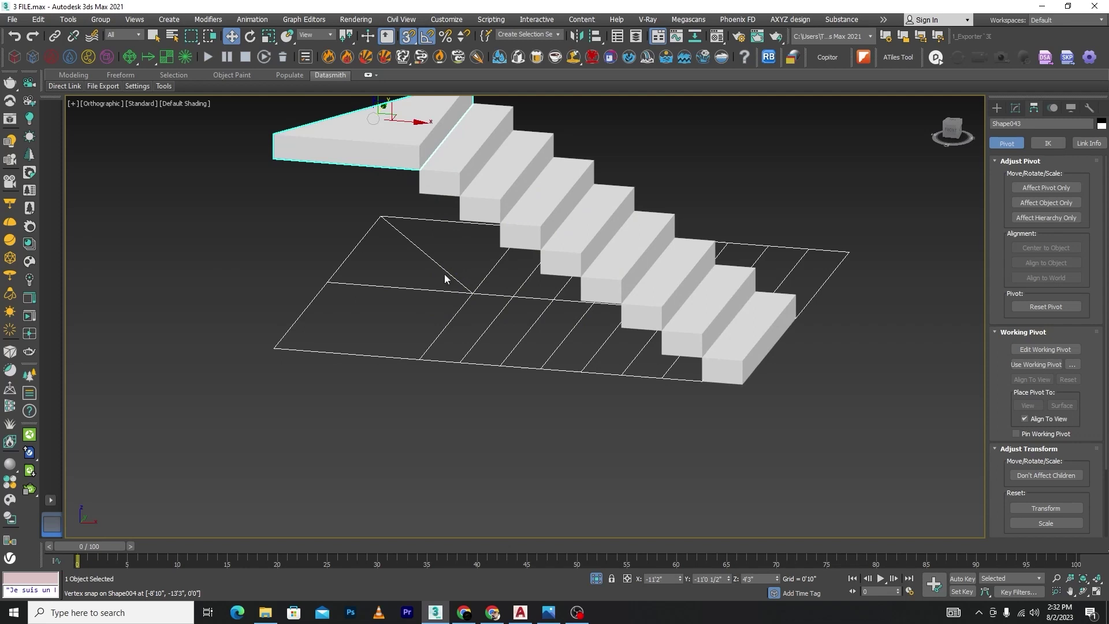
# Step: Exit isolation to bring back the whole house, show it in wireframe in the top view, and clear the selection
pyautogui.press('r')
pyautogui.scroll(-5, 447, 283)
pyautogui.press('t')
pyautogui.scroll(-4, 510, 285)
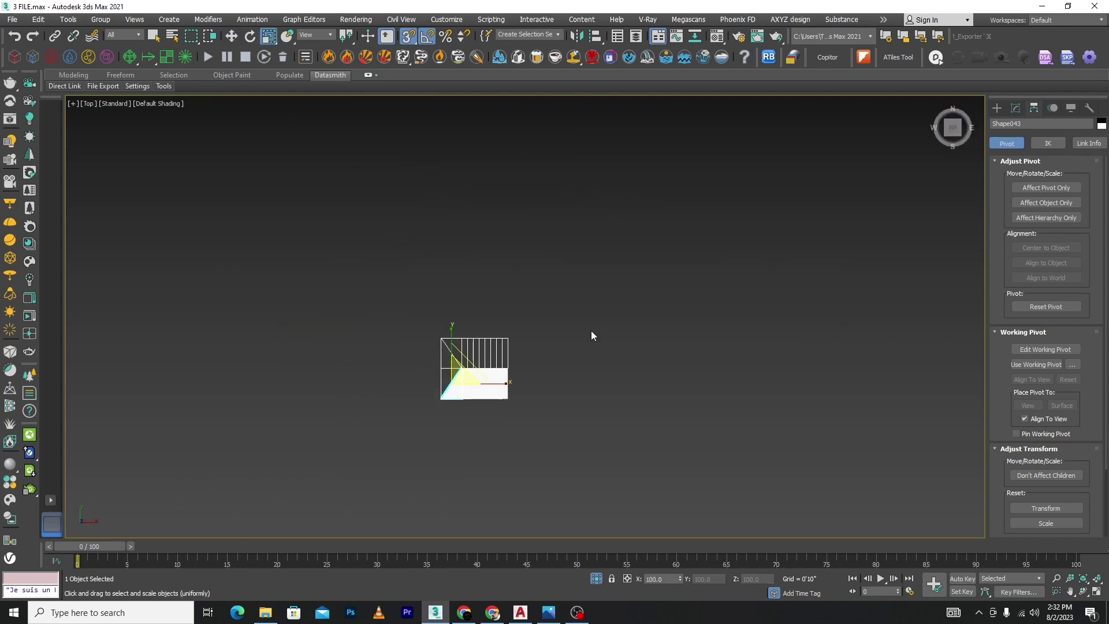
pyautogui.hotkey('ctrl', 'a')
pyautogui.click(599, 579)
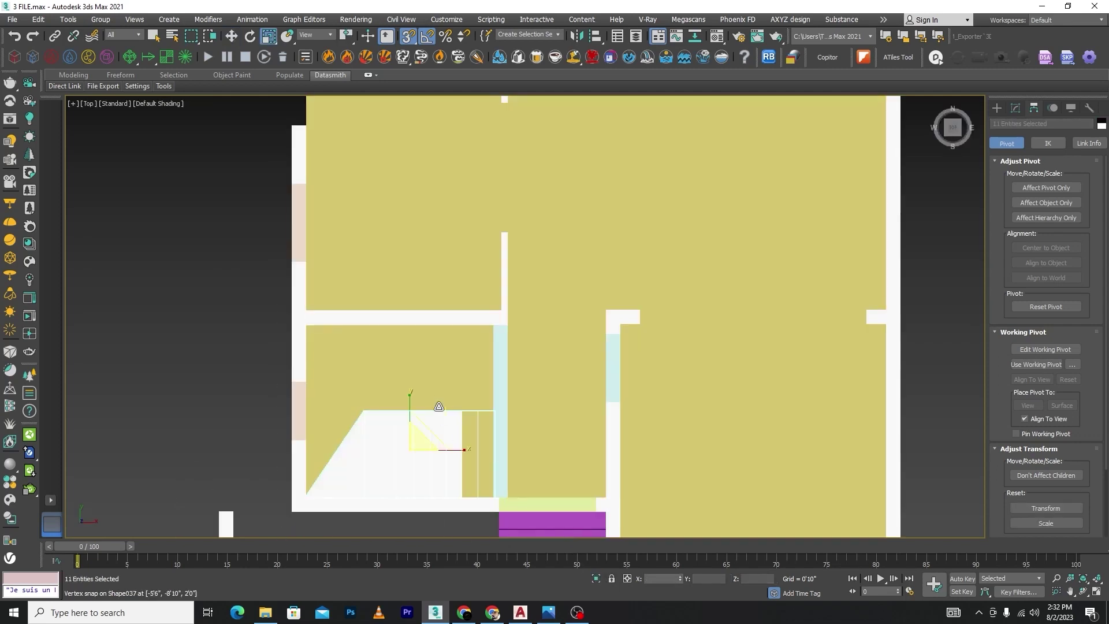
pyautogui.scroll(2, 348, 439)
pyautogui.press('F3')
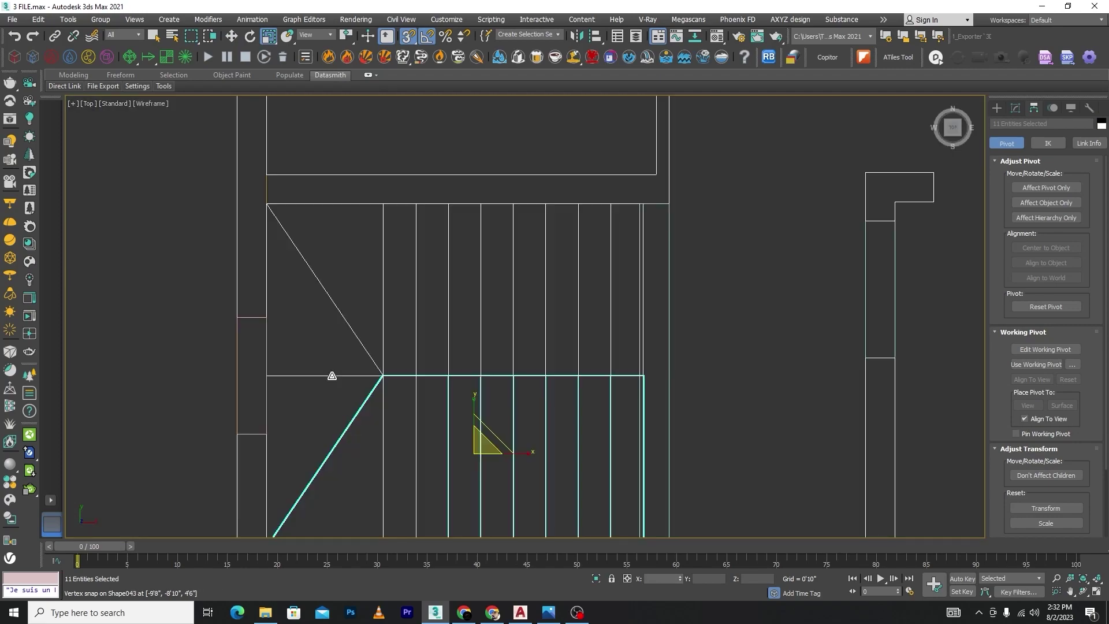
pyautogui.keyDown('ctrl'); pyautogui.click(269, 456); pyautogui.keyUp('ctrl')
pyautogui.scroll(-4, 373, 343)
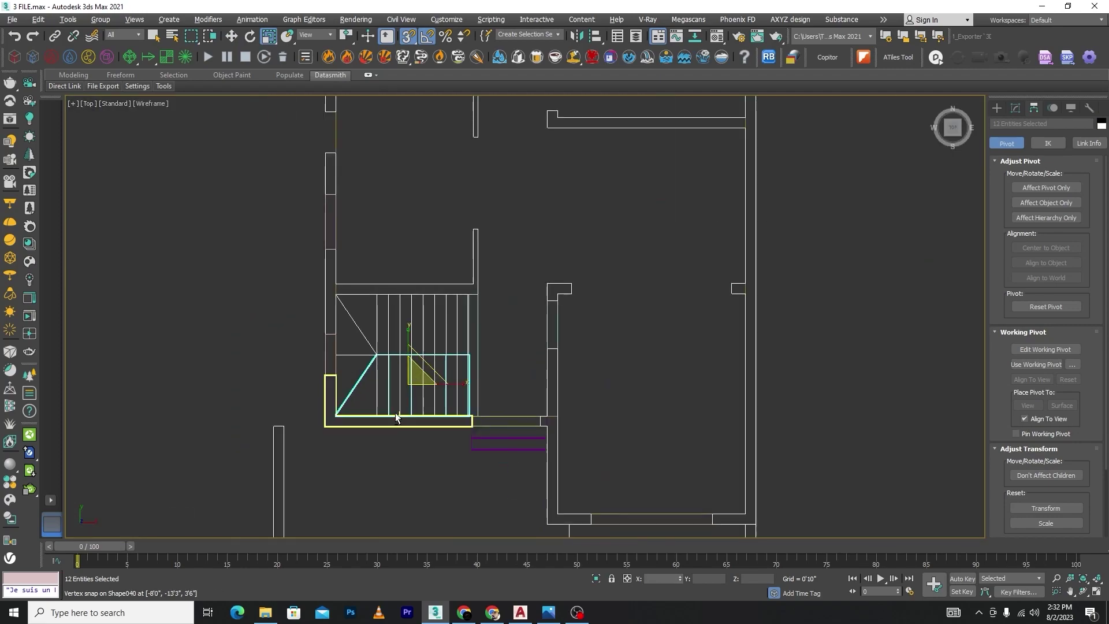
pyautogui.keyDown('alt'); pyautogui.moveTo(395, 413); pyautogui.dragTo(376, 330, button='middle'); pyautogui.keyUp('alt')
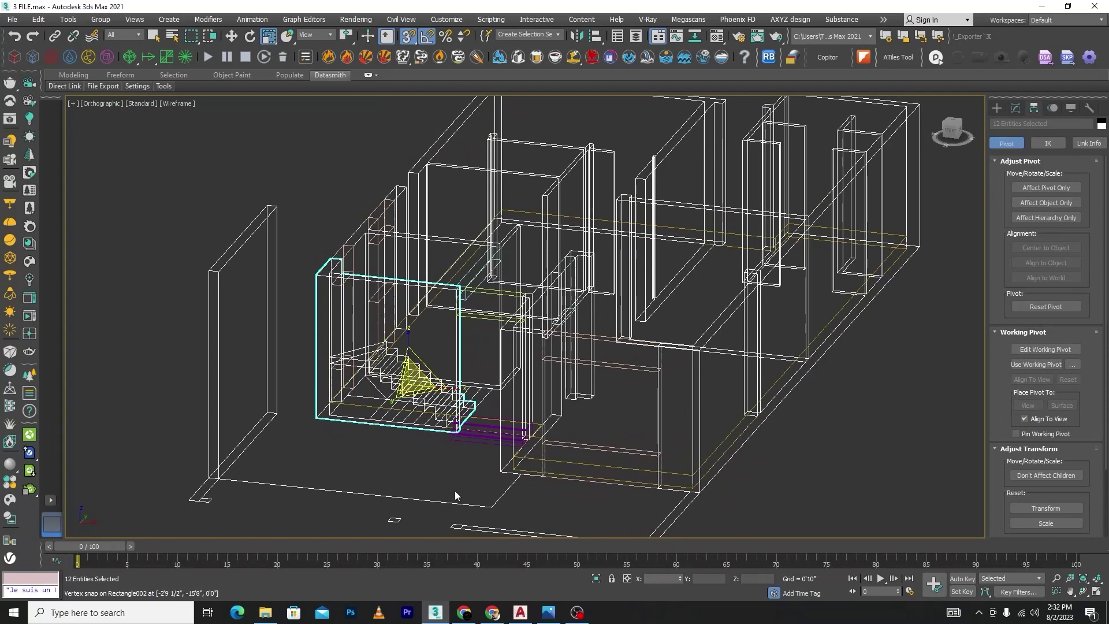
pyautogui.press('t')
pyautogui.scroll(-2, 554, 308)
pyautogui.click(507, 433)
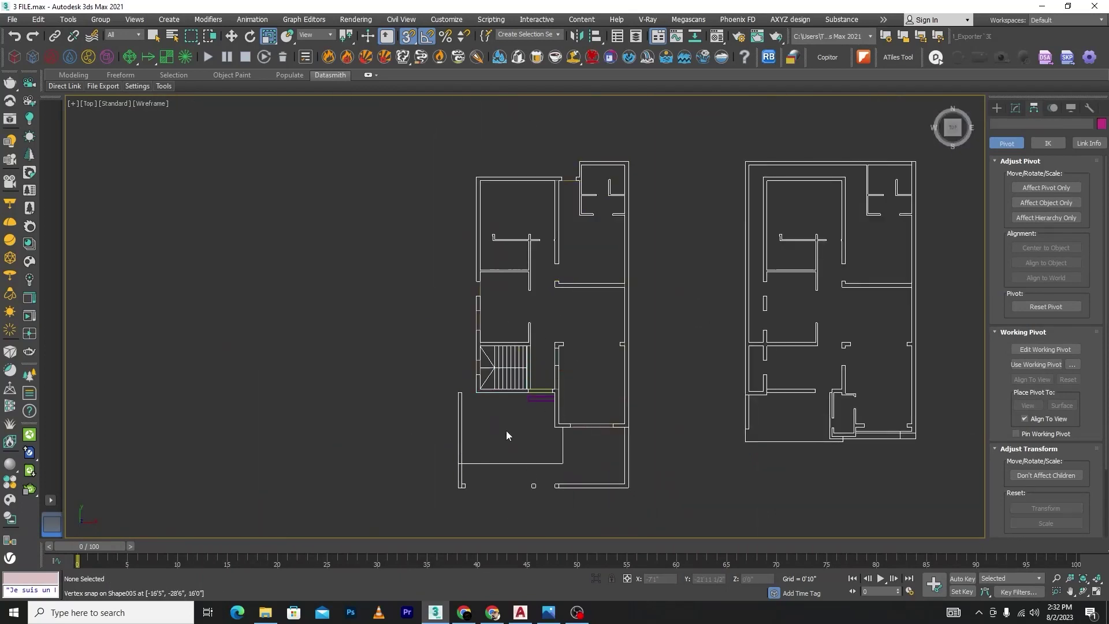
# Step: Draw a closed triangular line in the top view, snapped to the three corners of the winder next to the extruded one
pyautogui.scroll(6, 503, 427)
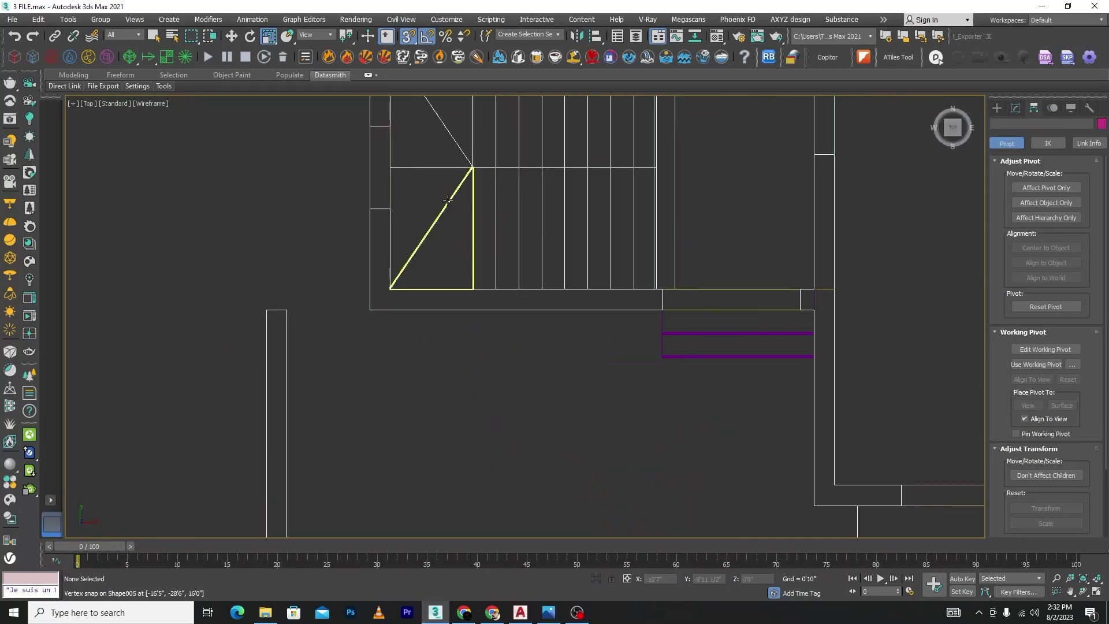
pyautogui.click(472, 231)
pyautogui.click(596, 577)
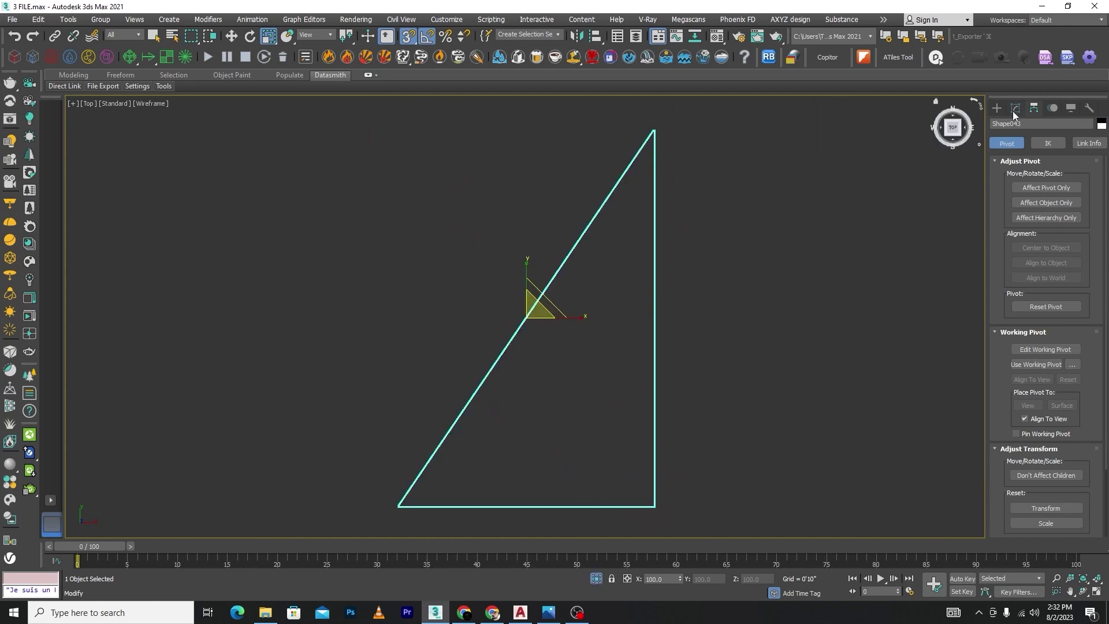
pyautogui.click(997, 108)
pyautogui.click(1023, 187)
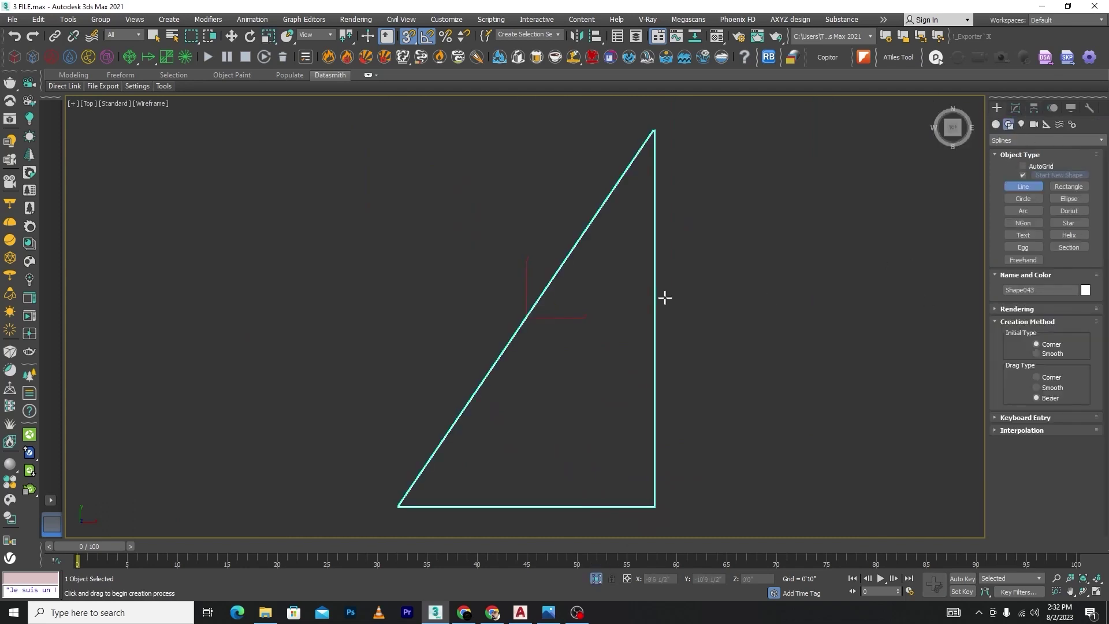
pyautogui.scroll(-5, 669, 292)
pyautogui.click(599, 579)
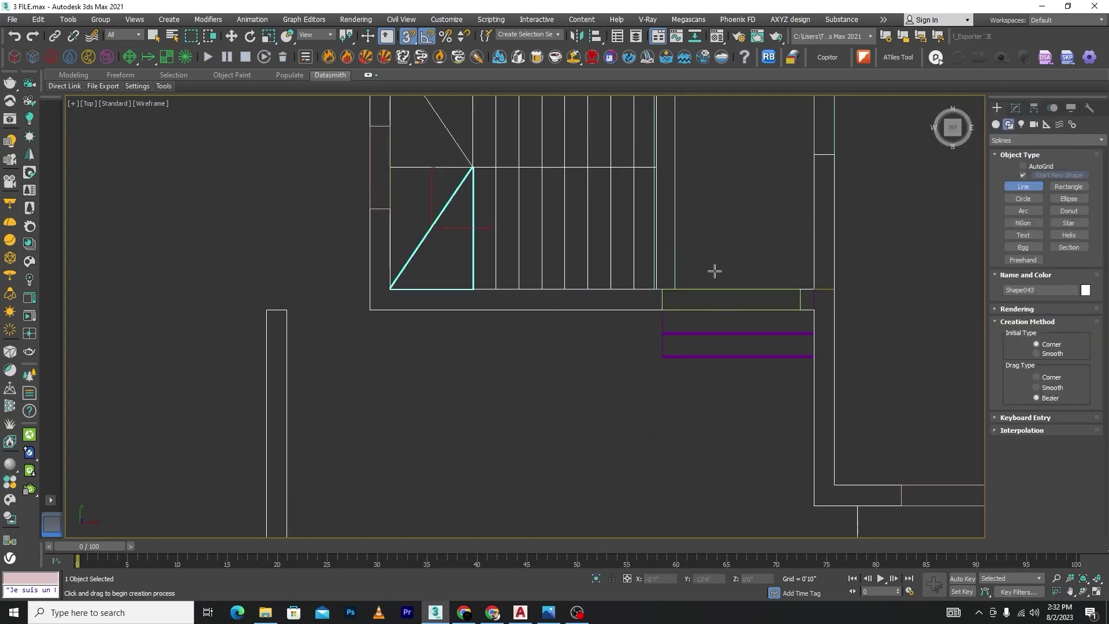
pyautogui.click(473, 167)
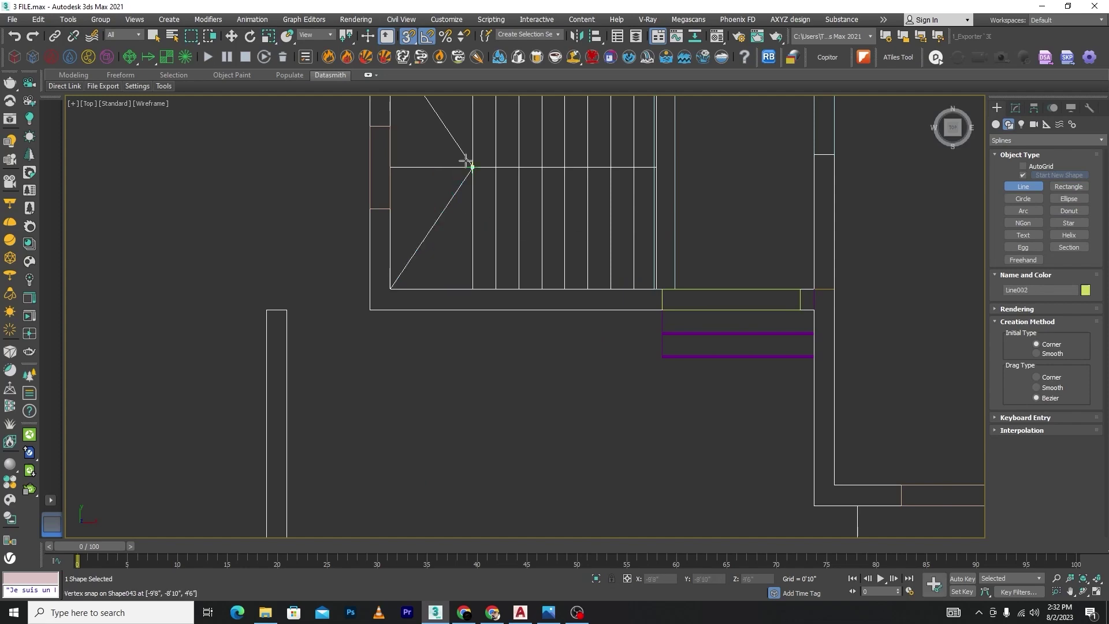
pyautogui.click(390, 289)
pyautogui.click(390, 167)
pyautogui.click(472, 167)
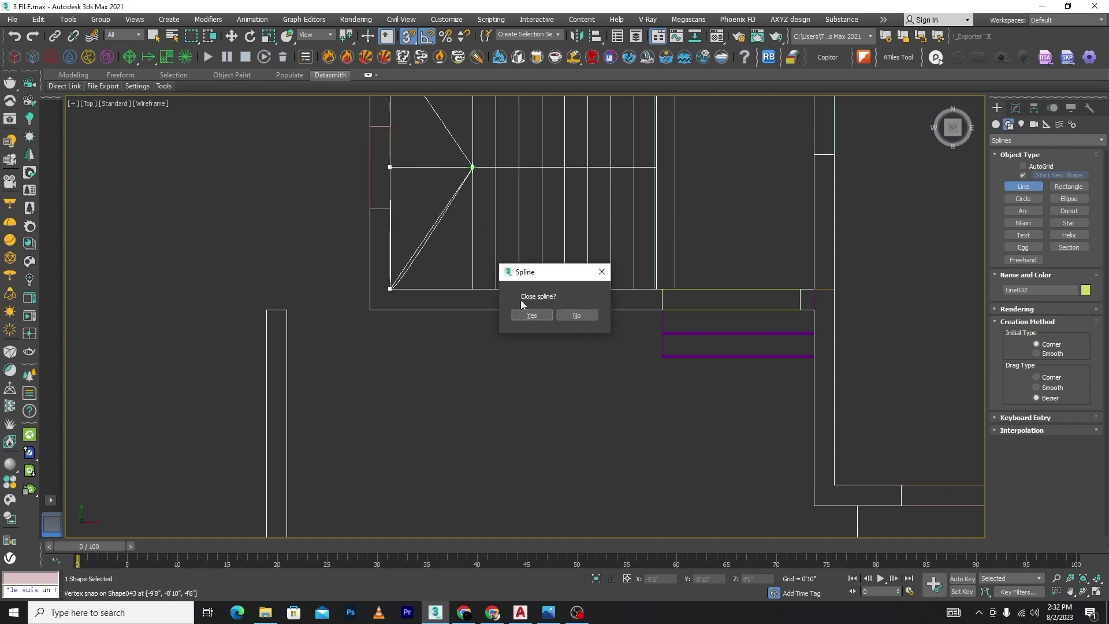
pyautogui.click(534, 314)
pyautogui.rightClick(543, 340)
# Step: Isolate the new triangular line and convert all its vertices to corner points
pyautogui.keyDown('alt'); pyautogui.moveTo(545, 346); pyautogui.dragTo(473, 262, button='middle'); pyautogui.keyUp('alt')
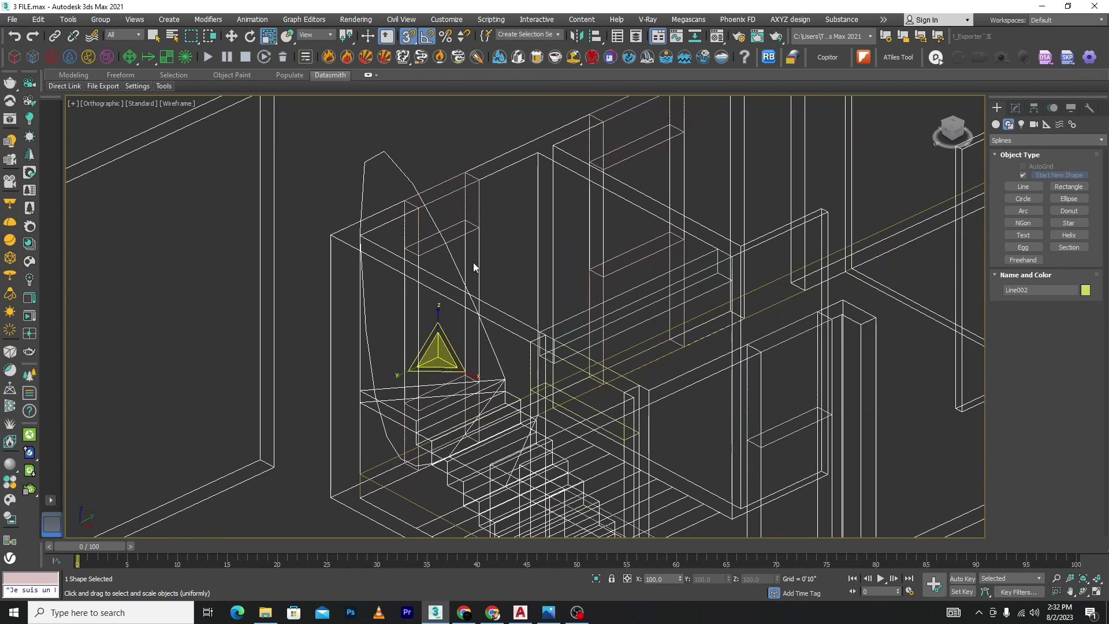
pyautogui.click(595, 578)
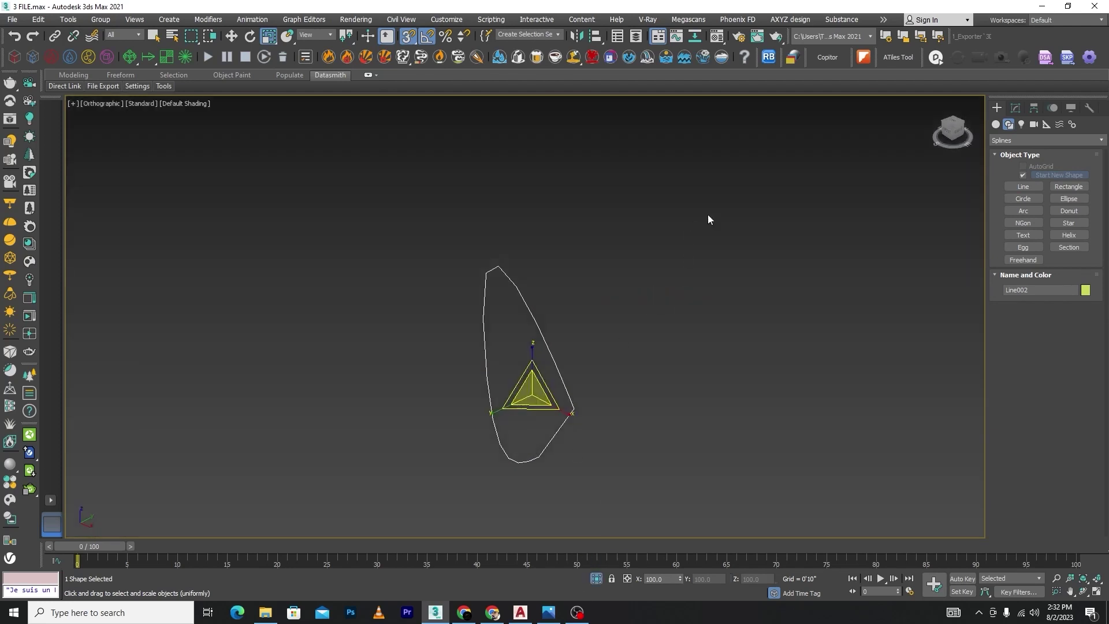
pyautogui.click(1015, 108)
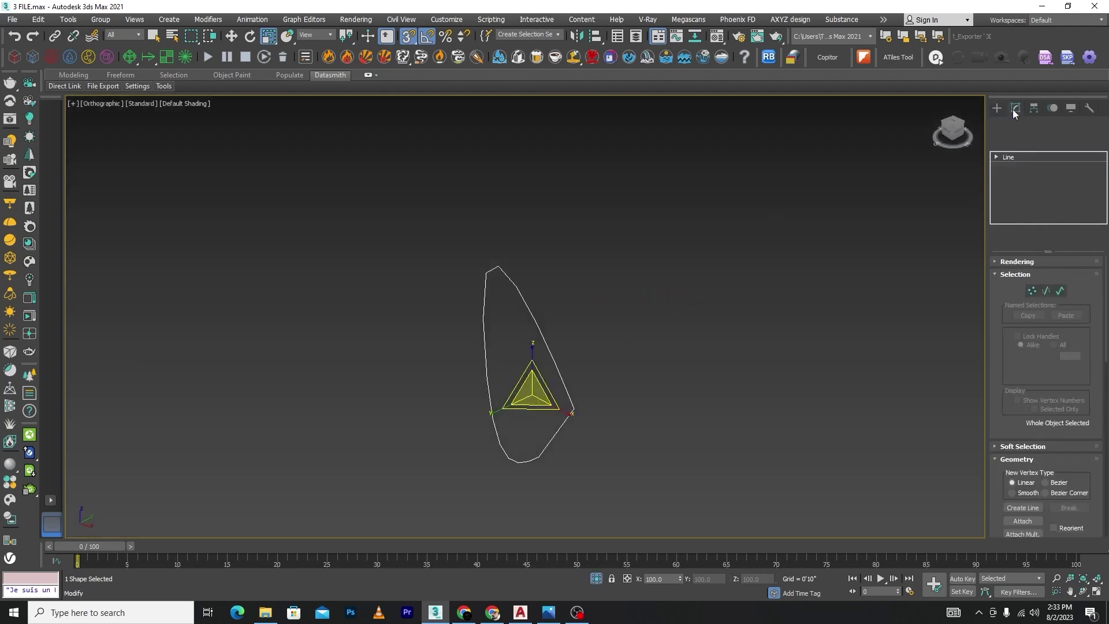
pyautogui.click(1031, 291)
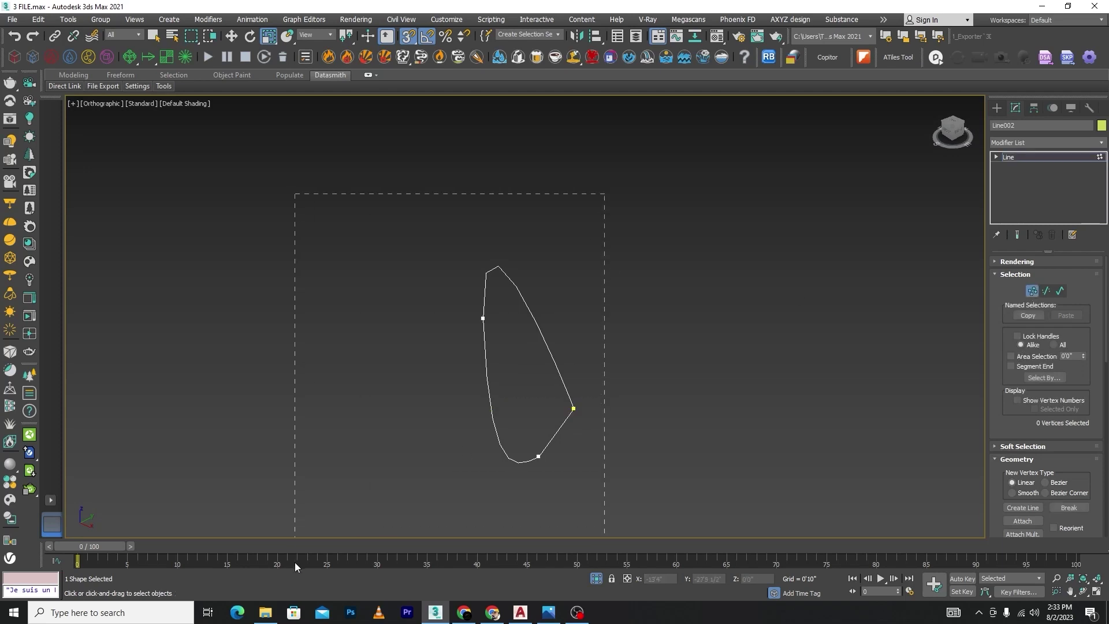
pyautogui.hotkey('ctrl', 'a')
pyautogui.rightClick(559, 289)
pyautogui.click(538, 219)
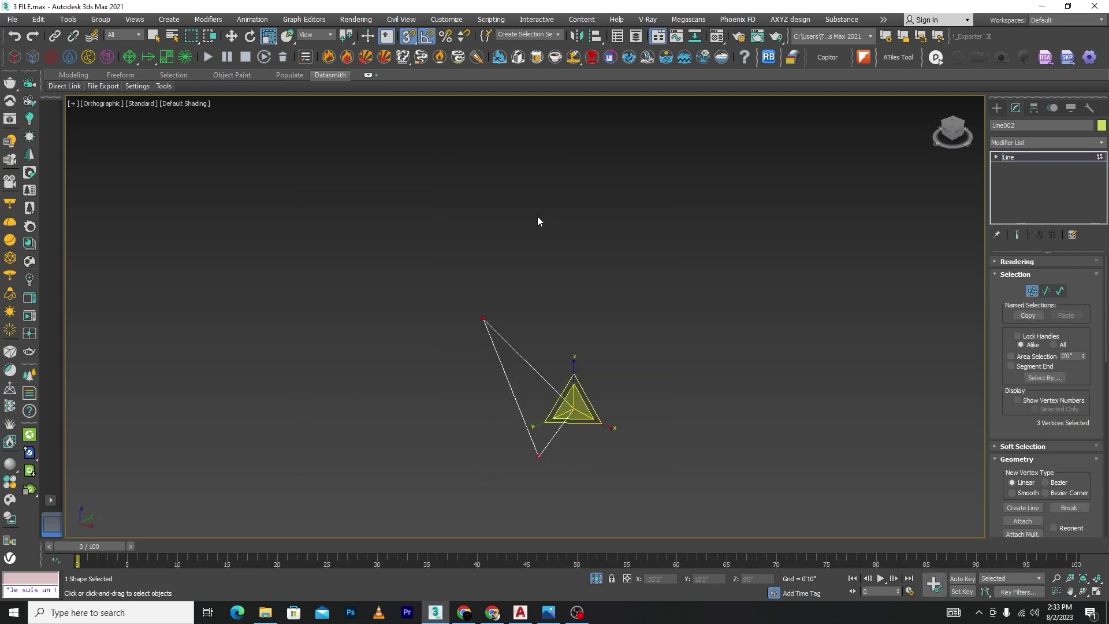
# Step: Flatten the triangular line by moving its lowest and highest vertices vertically to the third vertex's height, Z 4'6"
pyautogui.press('l')
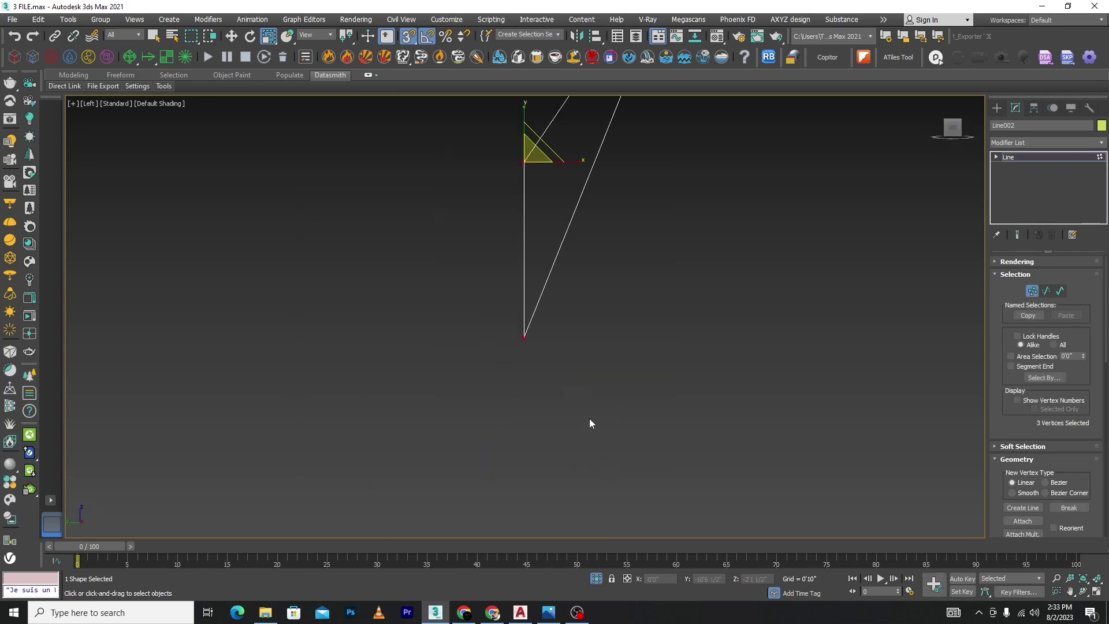
pyautogui.press('z')
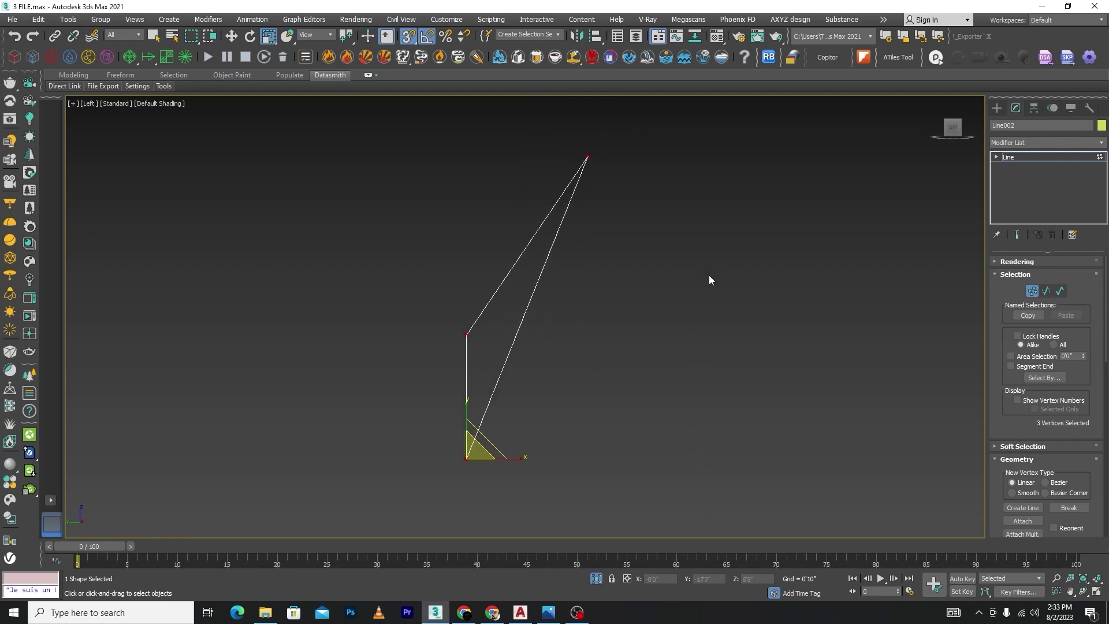
pyautogui.press('f')
pyautogui.press('z')
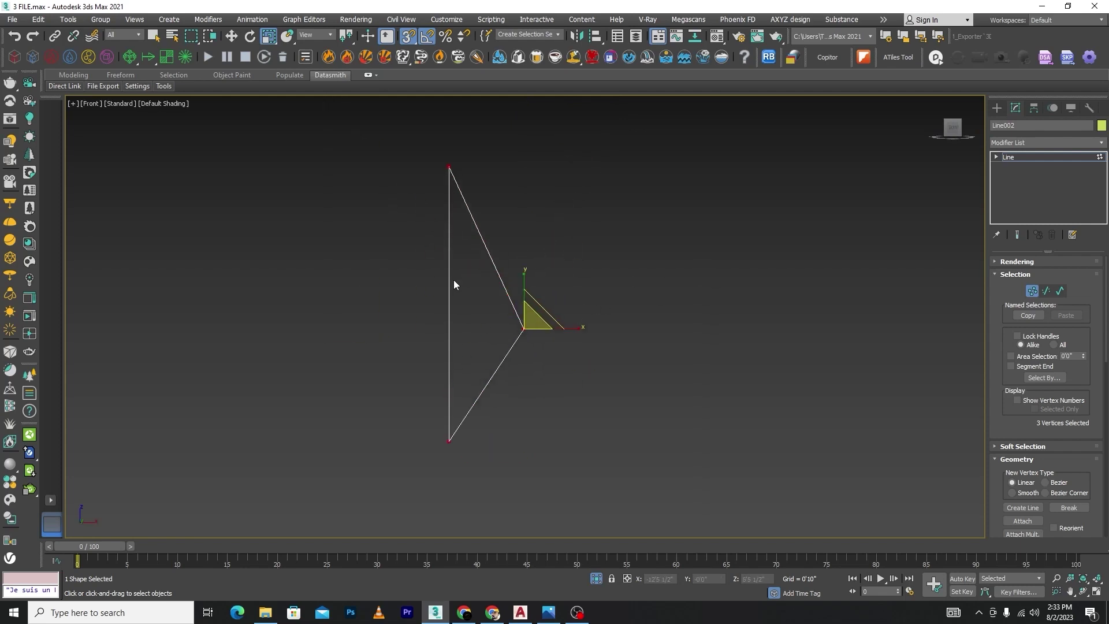
pyautogui.click(449, 441)
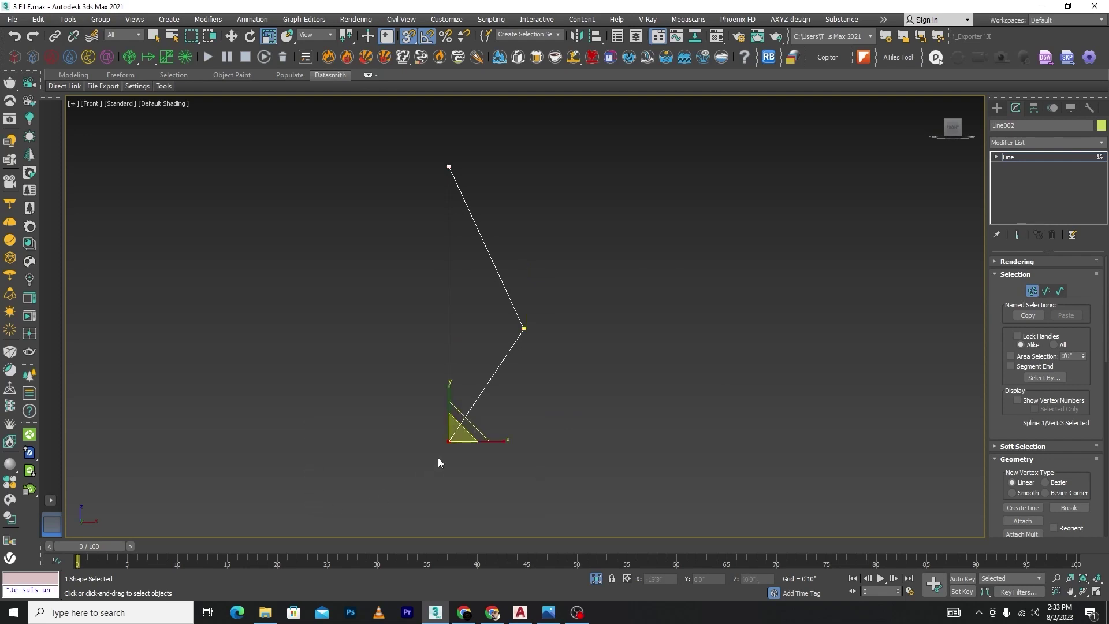
pyautogui.press('w')
pyautogui.moveTo(451, 443); pyautogui.dragTo(449, 328)
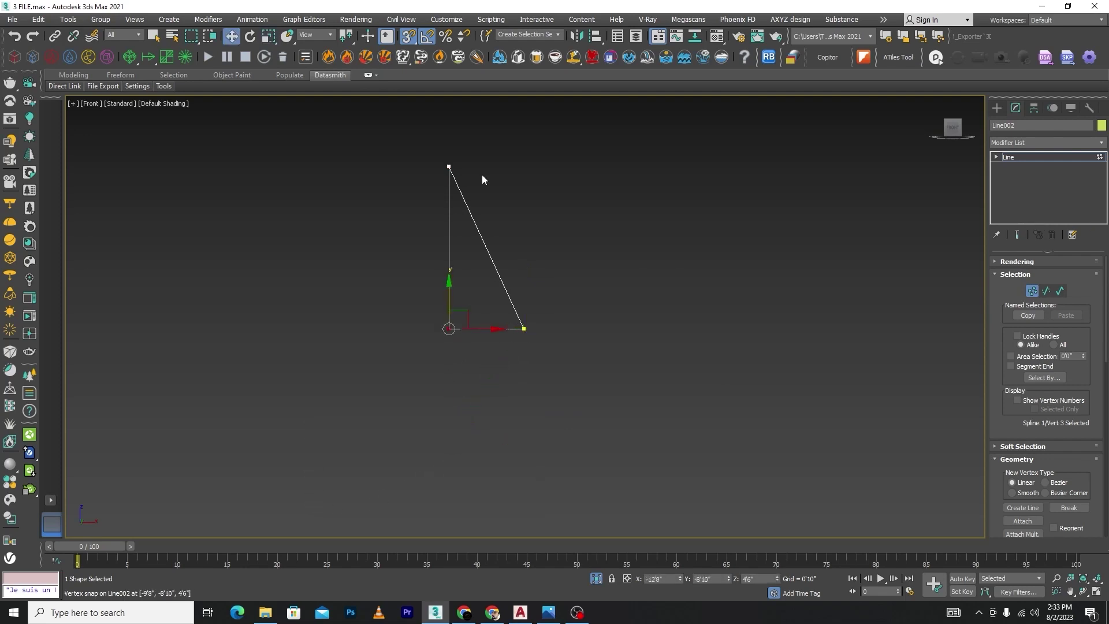
pyautogui.moveTo(399, 187); pyautogui.dragTo(398, 187)
pyautogui.moveTo(449, 131); pyautogui.dragTo(448, 329)
pyautogui.press('F3')
pyautogui.keyDown('alt'); pyautogui.moveTo(558, 308); pyautogui.dragTo(559, 341, button='middle'); pyautogui.keyUp('alt')
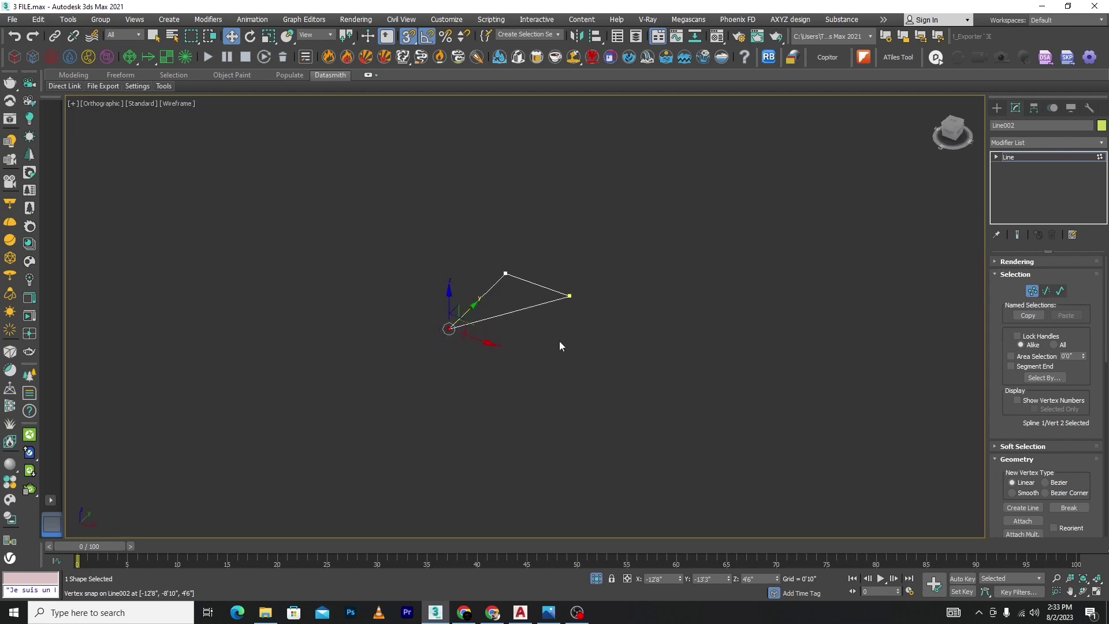
# Step: Extrude the second triangular winder outline by 0'6"
pyautogui.click(1033, 291)
pyautogui.click(1046, 142)
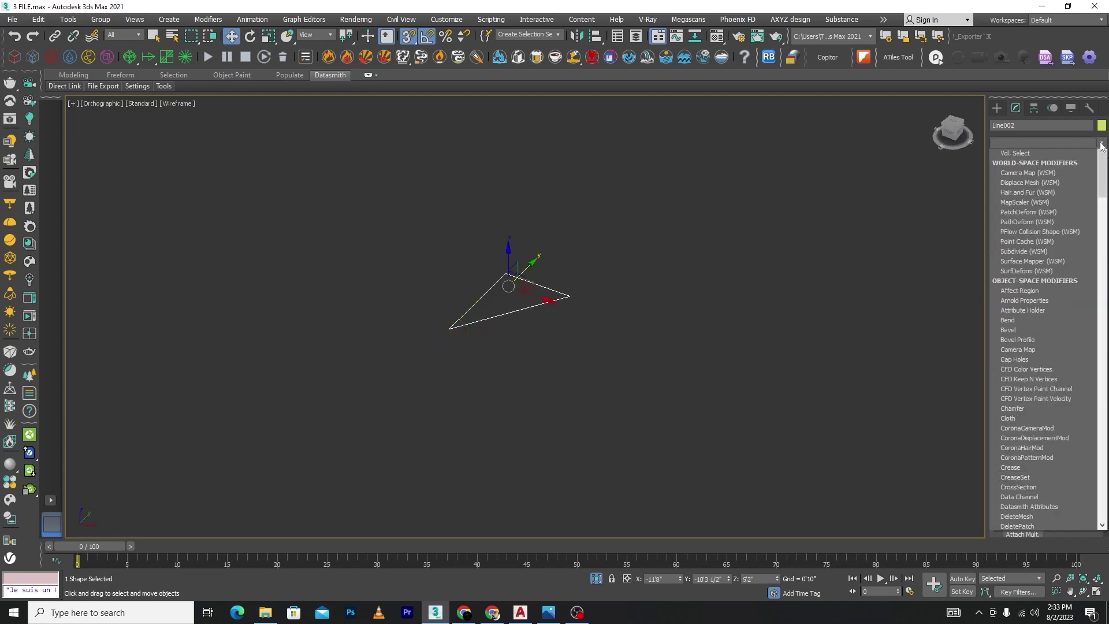
pyautogui.write('ex')
pyautogui.click(1011, 154)
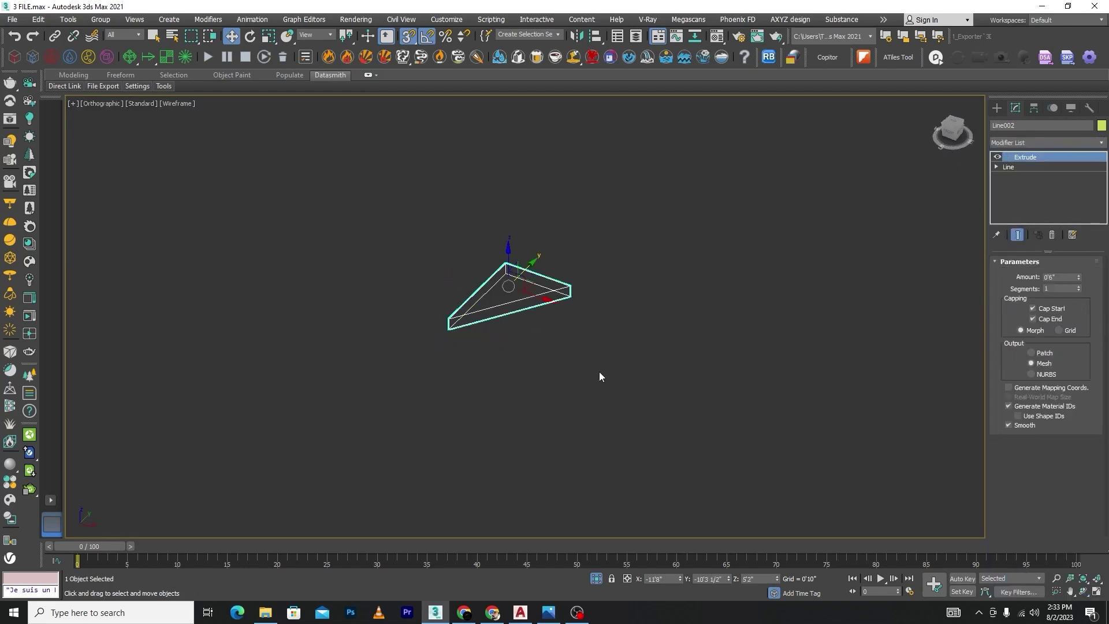
# Step: Exit isolation to bring back the whole house and show the stair area in wireframe in the top view
pyautogui.click(598, 580)
pyautogui.press('F3')
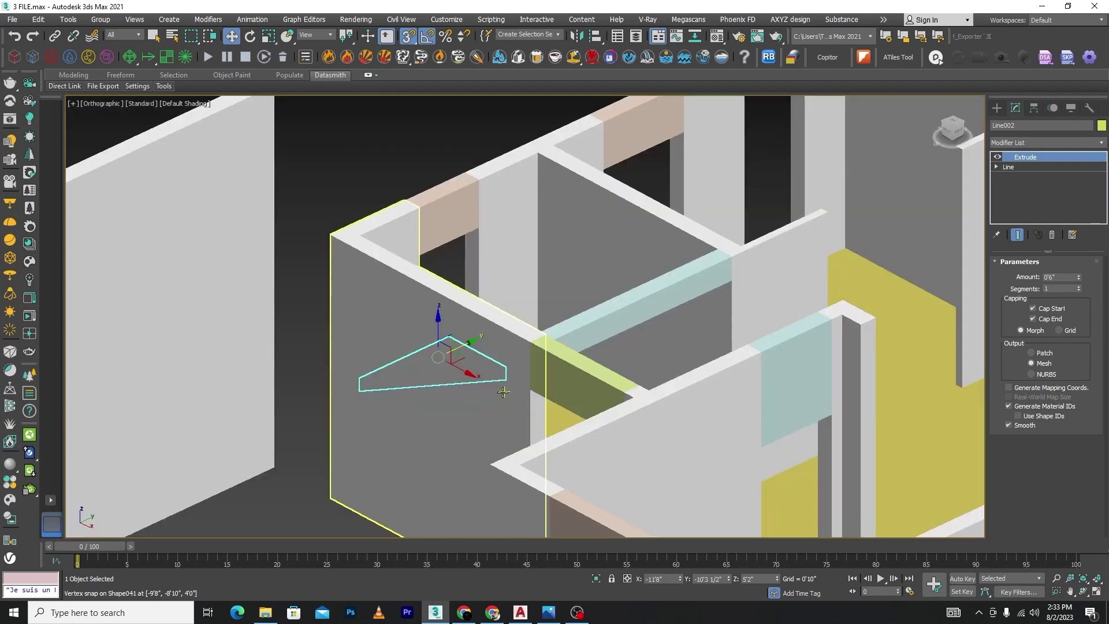
pyautogui.scroll(5, 453, 396)
pyautogui.keyDown('alt'); pyautogui.moveTo(454, 396); pyautogui.dragTo(468, 414, button='middle'); pyautogui.keyUp('alt')
pyautogui.press('t')
pyautogui.press('F3')
pyautogui.scroll(-4, 528, 310)
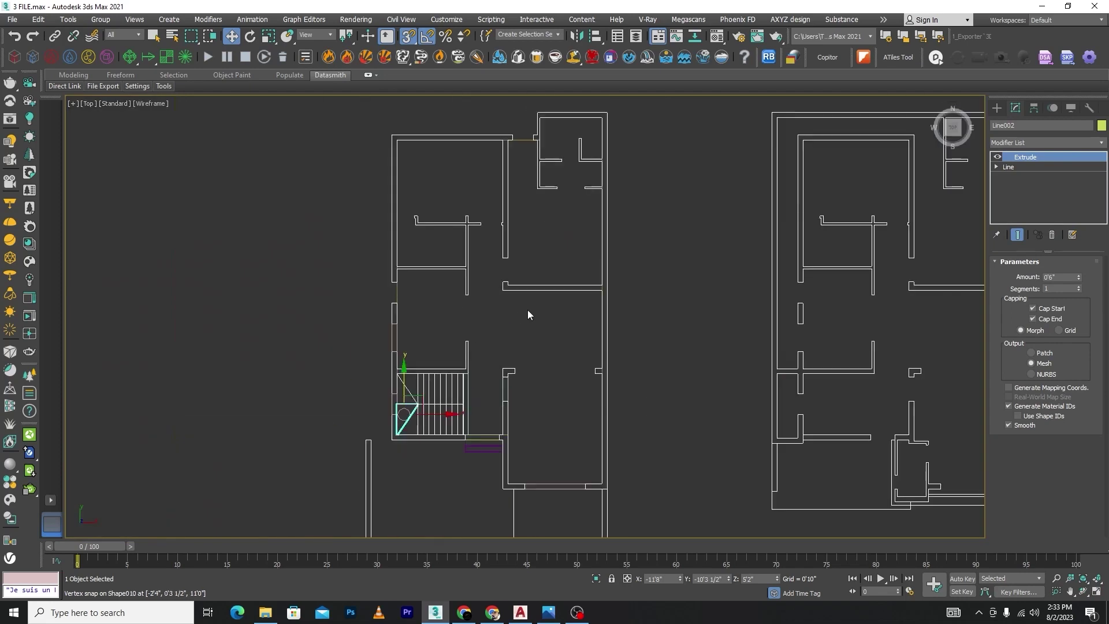
pyautogui.scroll(4, 364, 424)
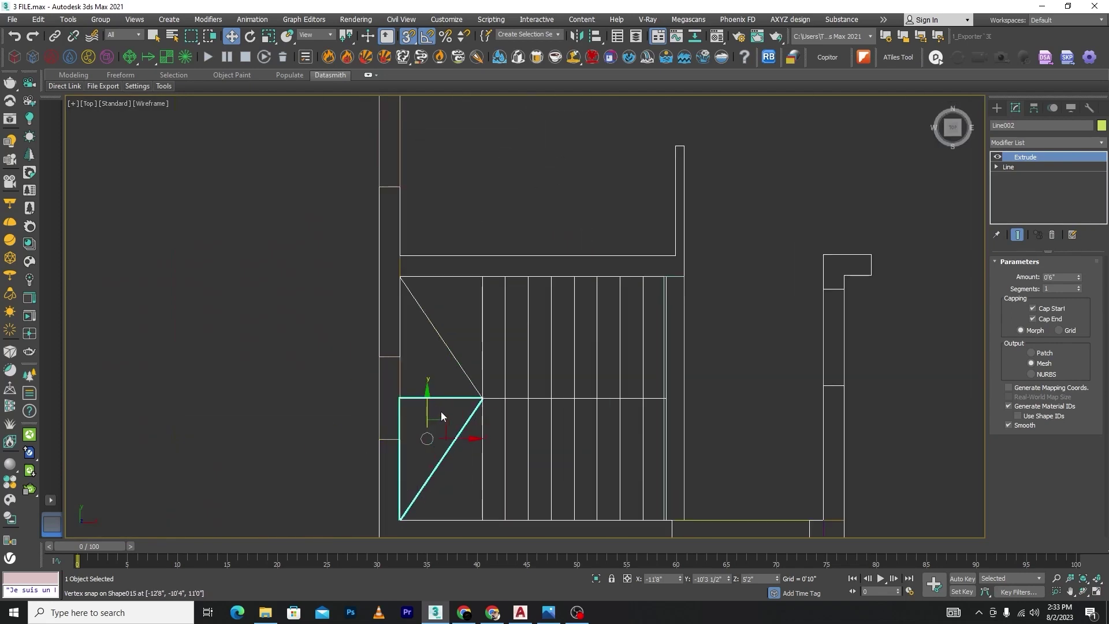
# Step: Copy both extruded triangular winders onto the adjoining upper landing square of the stair plan, snapped to its corners
pyautogui.keyDown('ctrl'); pyautogui.click(458, 466); pyautogui.keyUp('ctrl')
pyautogui.keyDown('shift'); pyautogui.moveTo(440, 424); pyautogui.dragTo(458, 327); pyautogui.keyUp('shift')
pyautogui.click(565, 356)
pyautogui.scroll(5, 499, 380)
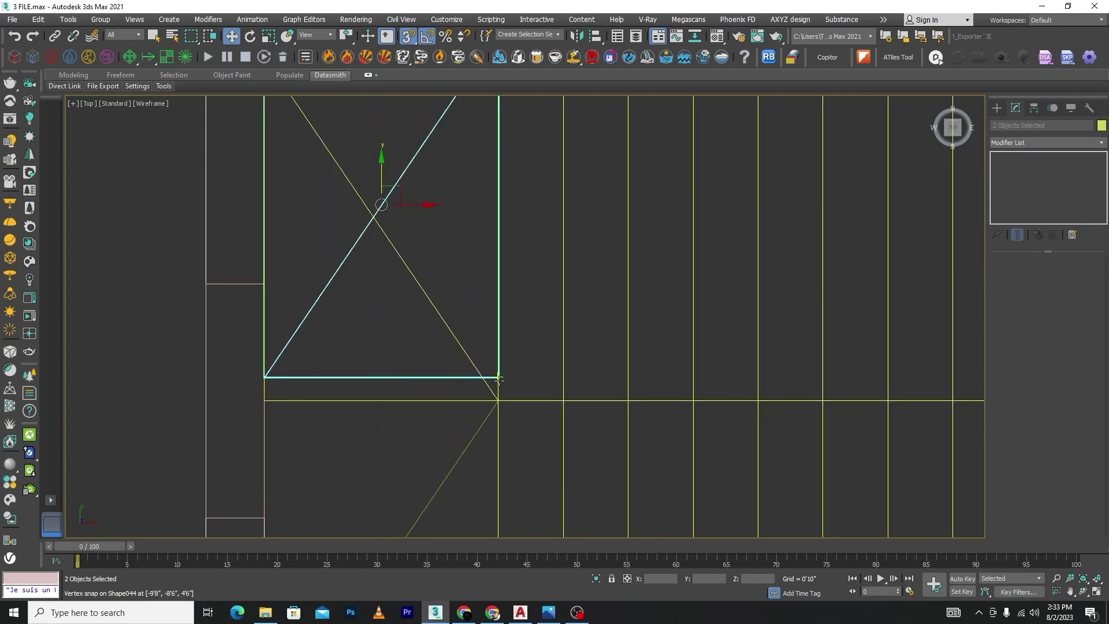
pyautogui.scroll(-4, 495, 377)
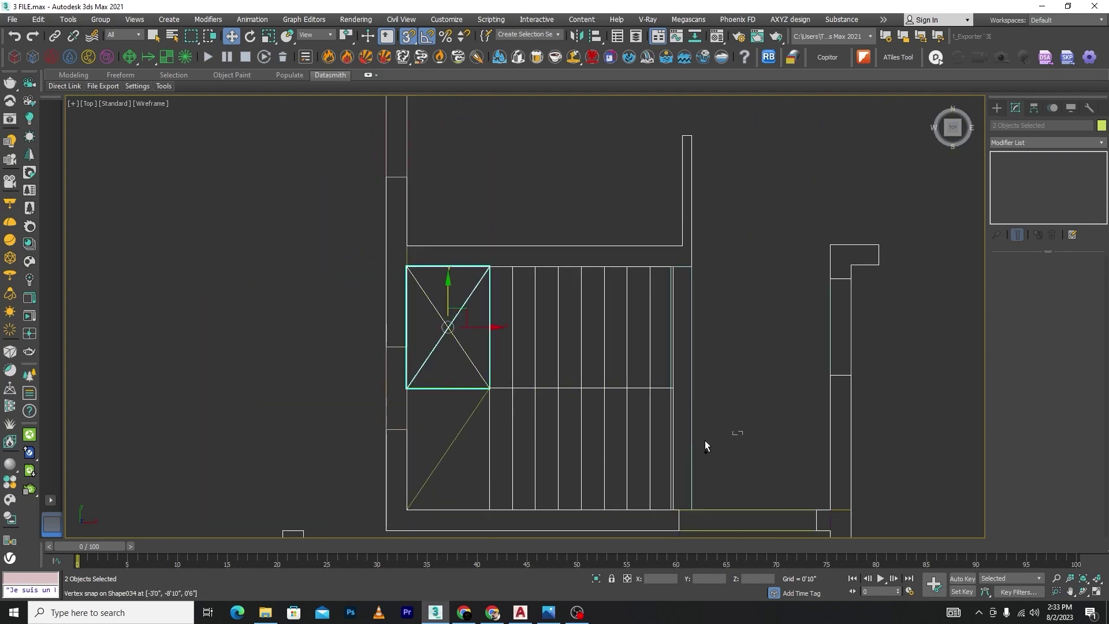
# Step: Select the copied winders, the lower flight and the stair plan lines, and isolate them in shaded display
pyautogui.moveTo(421, 451); pyautogui.dragTo(425, 449)
pyautogui.keyDown('alt'); pyautogui.moveTo(688, 356); pyautogui.dragTo(683, 355); pyautogui.keyUp('alt')
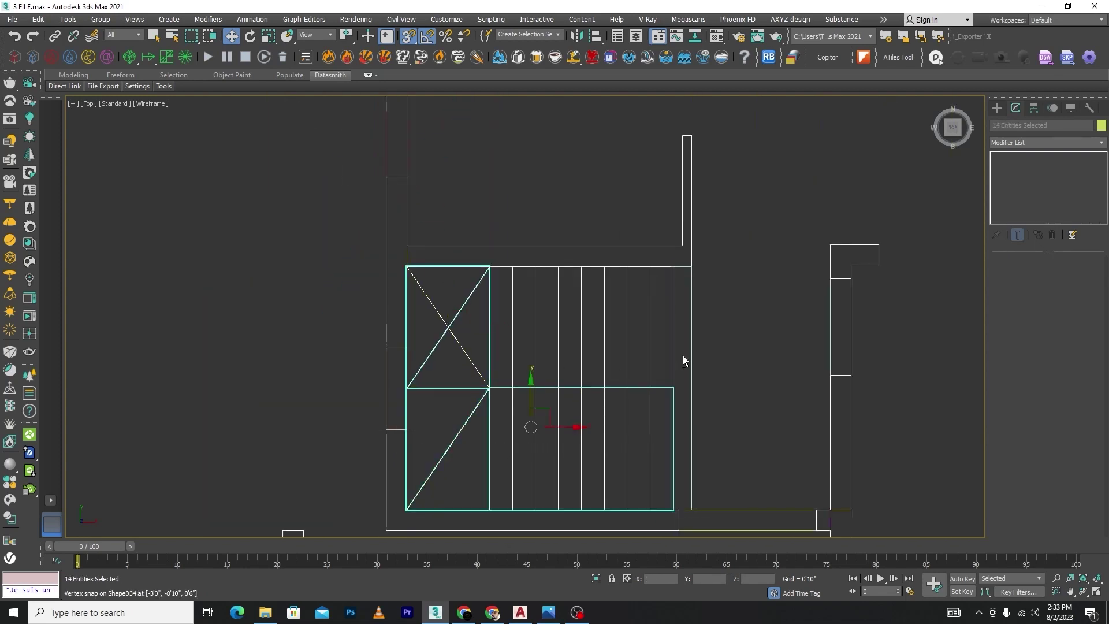
pyautogui.click(596, 579)
pyautogui.press('F3')
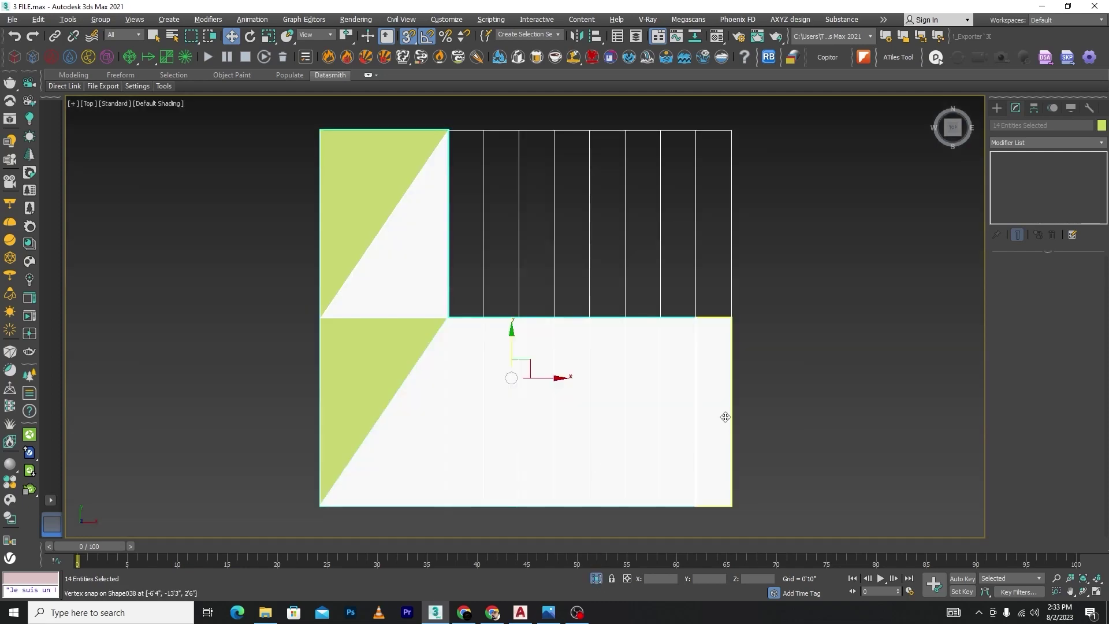
# Step: Mirror the two copied winders along X without cloning them
pyautogui.keyDown('alt'); pyautogui.moveTo(726, 418); pyautogui.dragTo(839, 349, button='middle'); pyautogui.keyUp('alt')
pyautogui.click(725, 155)
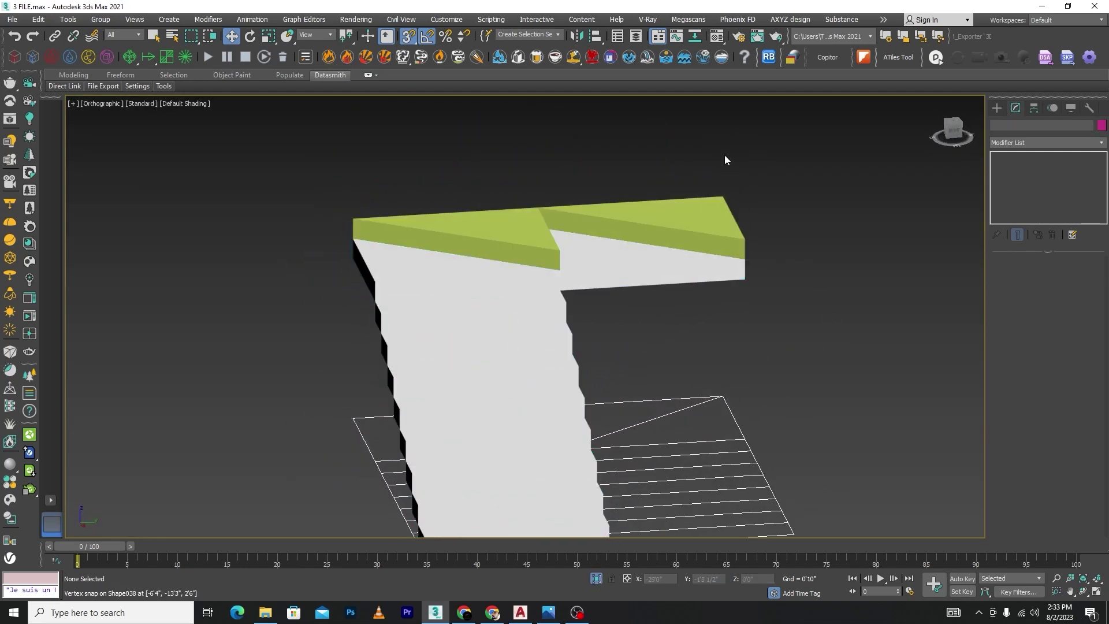
pyautogui.moveTo(726, 157); pyautogui.dragTo(706, 289)
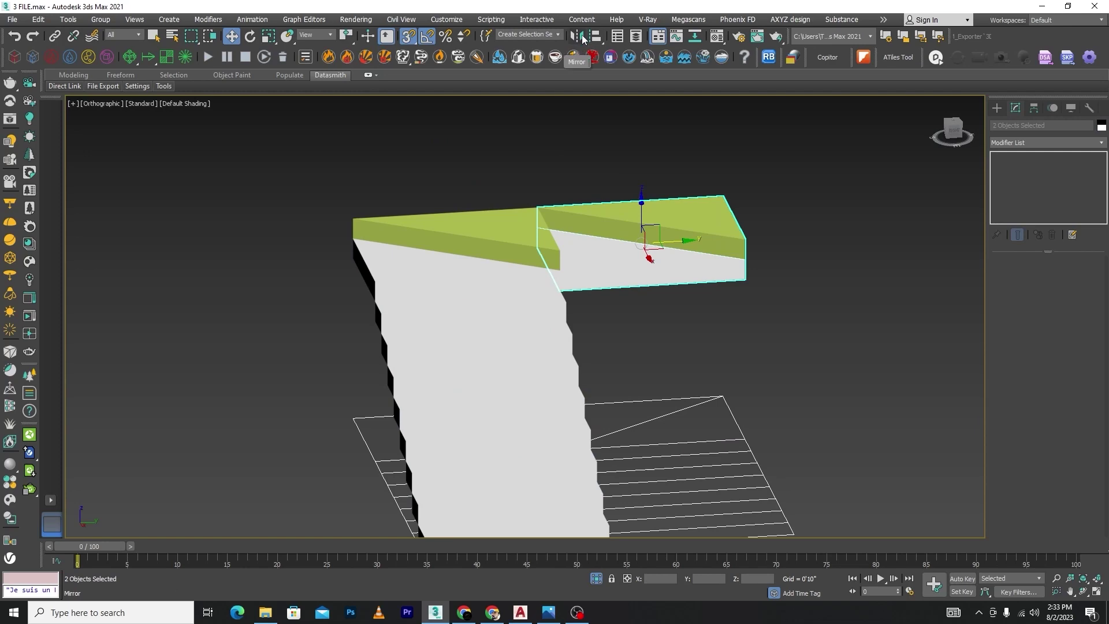
pyautogui.click(577, 36)
pyautogui.click(525, 396)
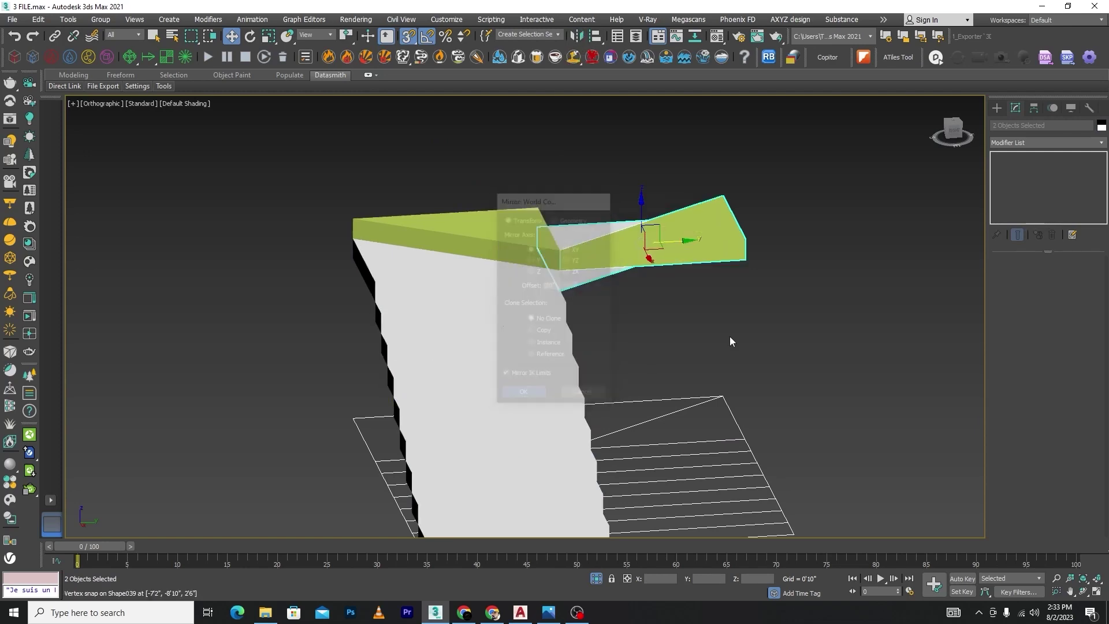
# Step: Raise the mirrored winder pair to the top of the lower winders, check it in the front view, and clear the selection
pyautogui.keyDown('alt'); pyautogui.moveTo(730, 336); pyautogui.dragTo(711, 254, button='middle'); pyautogui.keyUp('alt')
pyautogui.moveTo(641, 215); pyautogui.dragTo(744, 230)
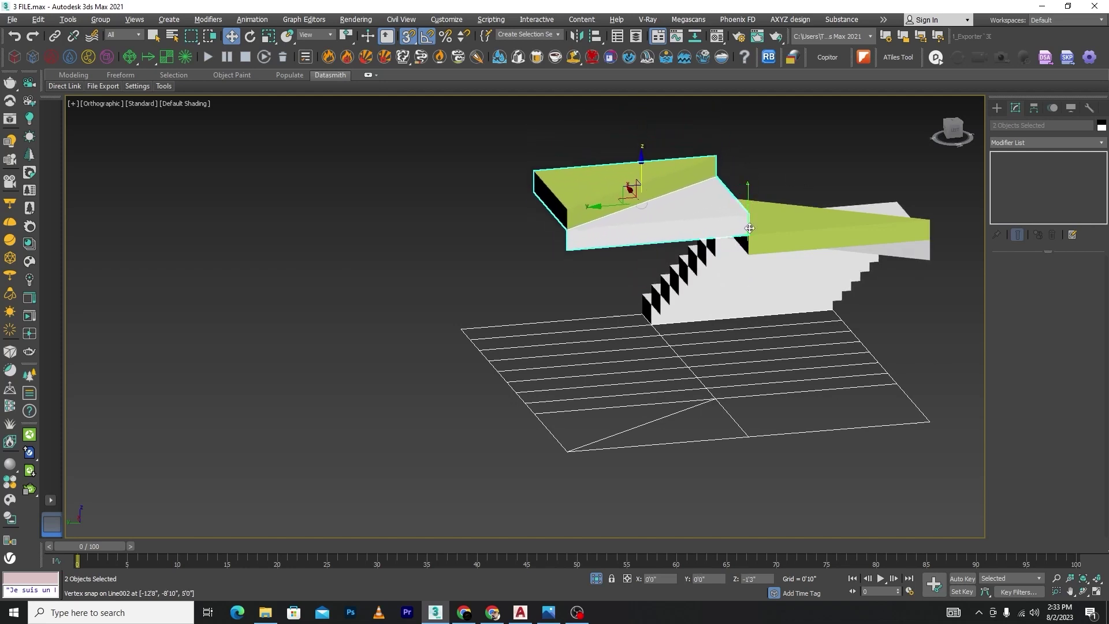
pyautogui.scroll(-5, 772, 299)
pyautogui.keyDown('alt'); pyautogui.moveTo(772, 298); pyautogui.dragTo(621, 291, button='middle'); pyautogui.keyUp('alt')
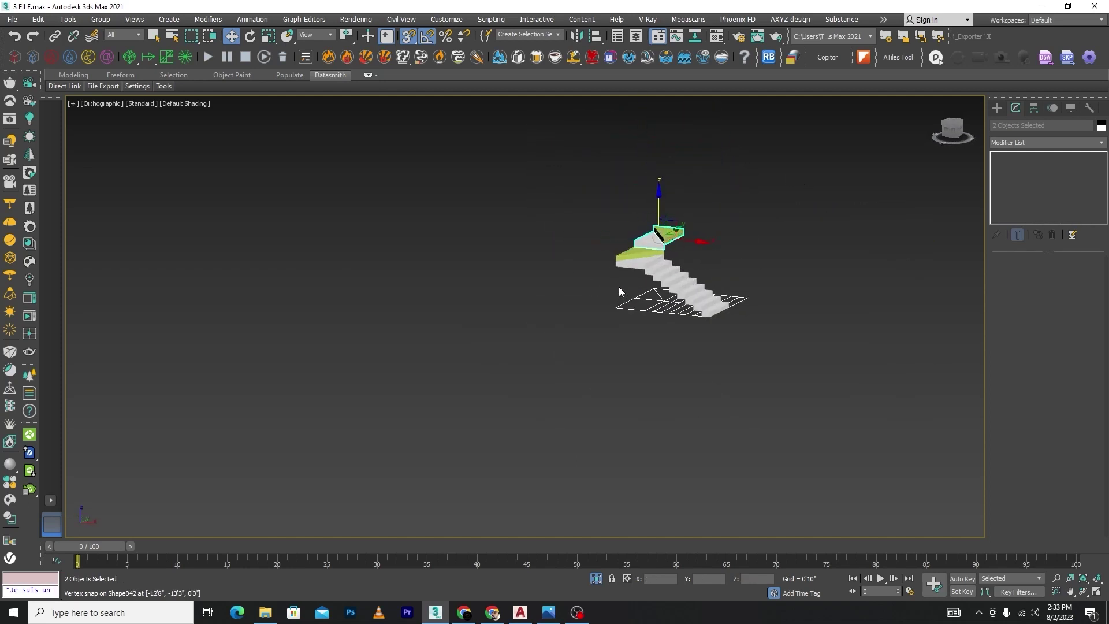
pyautogui.press('f')
pyautogui.scroll(4, 370, 209)
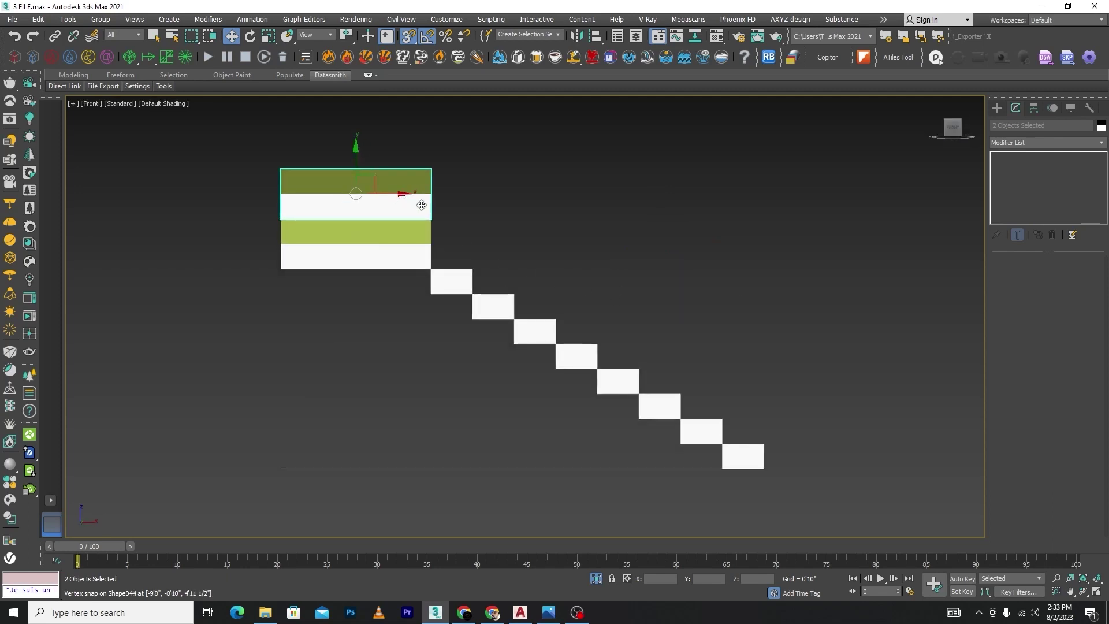
pyautogui.scroll(2, 548, 309)
pyautogui.keyDown('alt'); pyautogui.moveTo(548, 309); pyautogui.dragTo(439, 335, button='middle'); pyautogui.keyUp('alt')
pyautogui.scroll(-3, 646, 353)
pyautogui.click(646, 353)
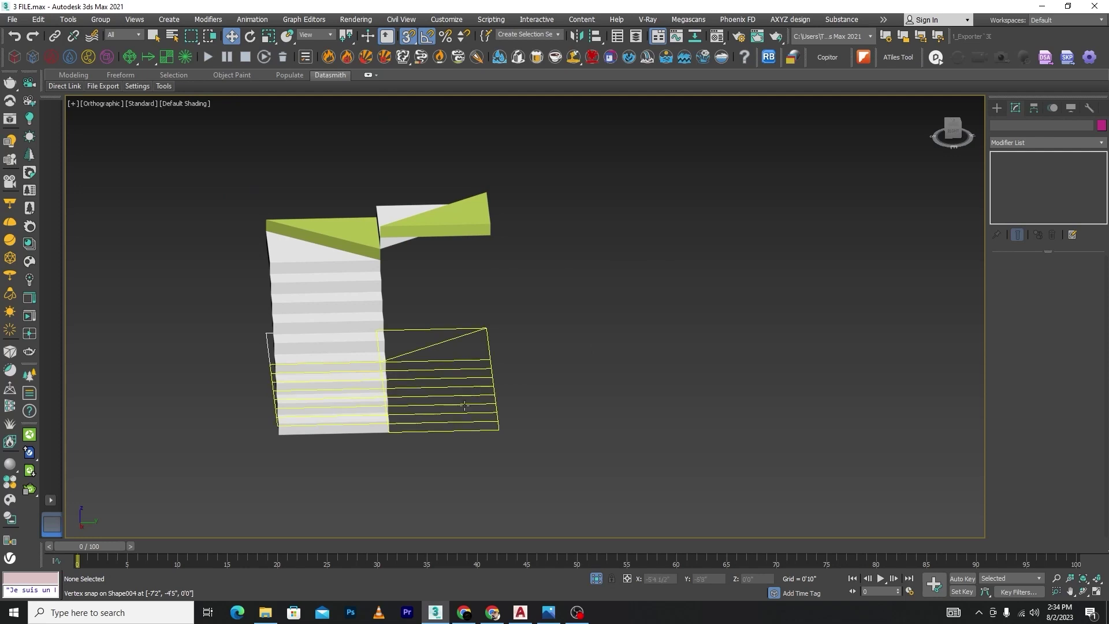
# Step: Draw a box in the top view over the first tread beside the upper winders, about 4'5" long and 0'9 1/2" wide
pyautogui.press('l')
pyautogui.scroll(-4, 581, 322)
pyautogui.scroll(4, 528, 372)
pyautogui.press('r')
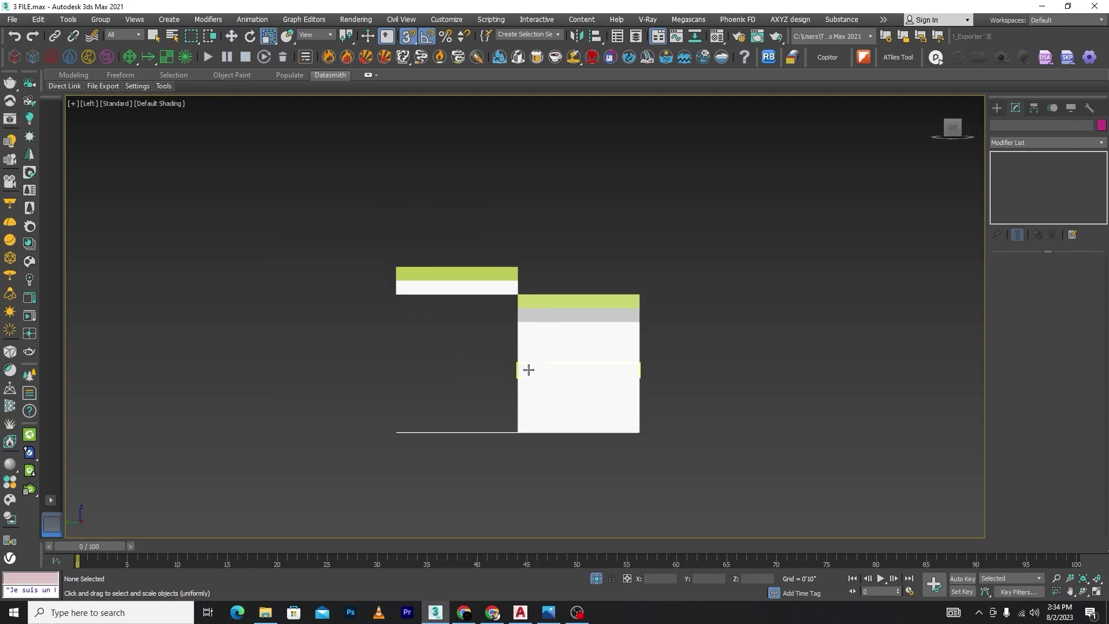
pyautogui.press('t')
pyautogui.scroll(-4, 530, 366)
pyautogui.scroll(5, 475, 342)
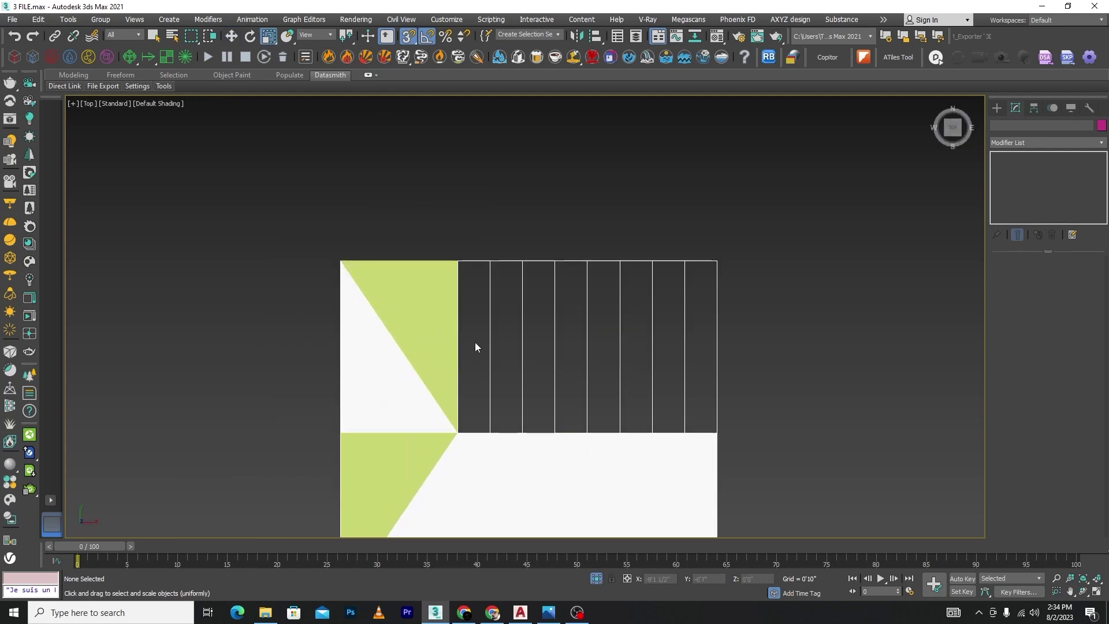
pyautogui.click(997, 108)
pyautogui.click(1007, 124)
pyautogui.click(996, 124)
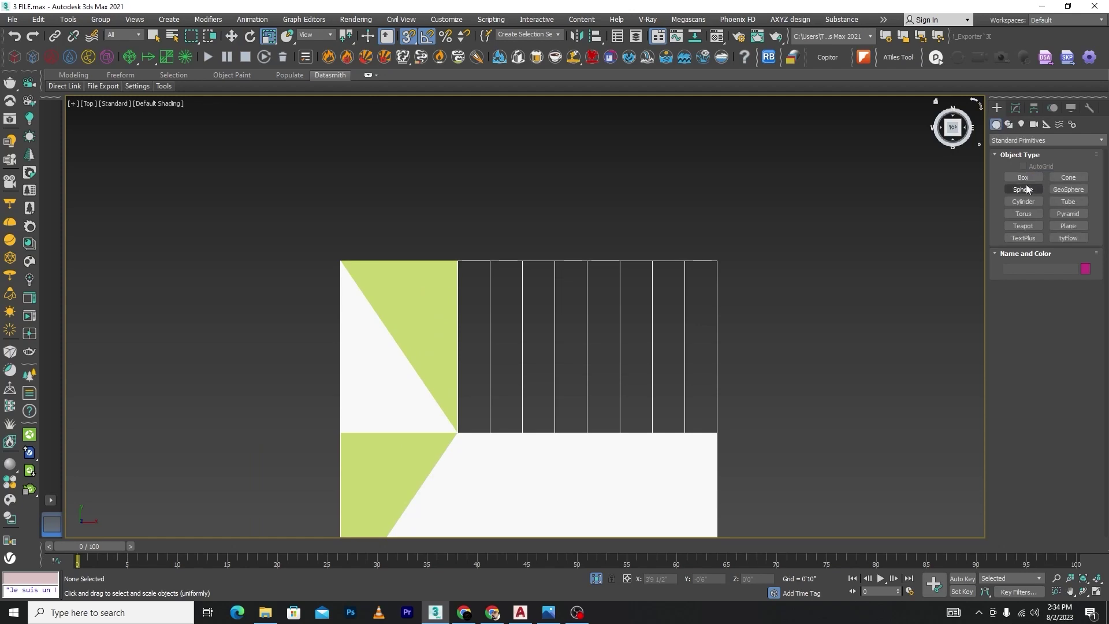
pyautogui.click(1023, 178)
pyautogui.click(471, 277)
pyautogui.moveTo(471, 277); pyautogui.dragTo(491, 434)
pyautogui.click(494, 446)
pyautogui.press('r')
pyautogui.keyDown('alt'); pyautogui.moveTo(639, 375); pyautogui.dragTo(585, 306, button='middle'); pyautogui.keyUp('alt')
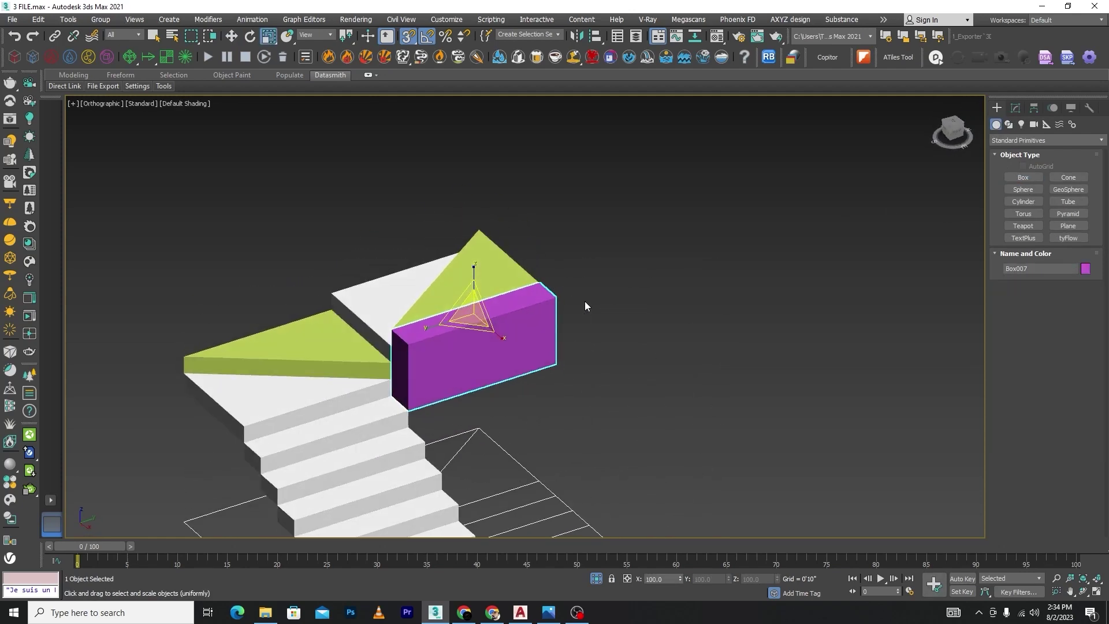
# Step: Set the new tread box's height to 0'6" and deselect it
pyautogui.click(1016, 109)
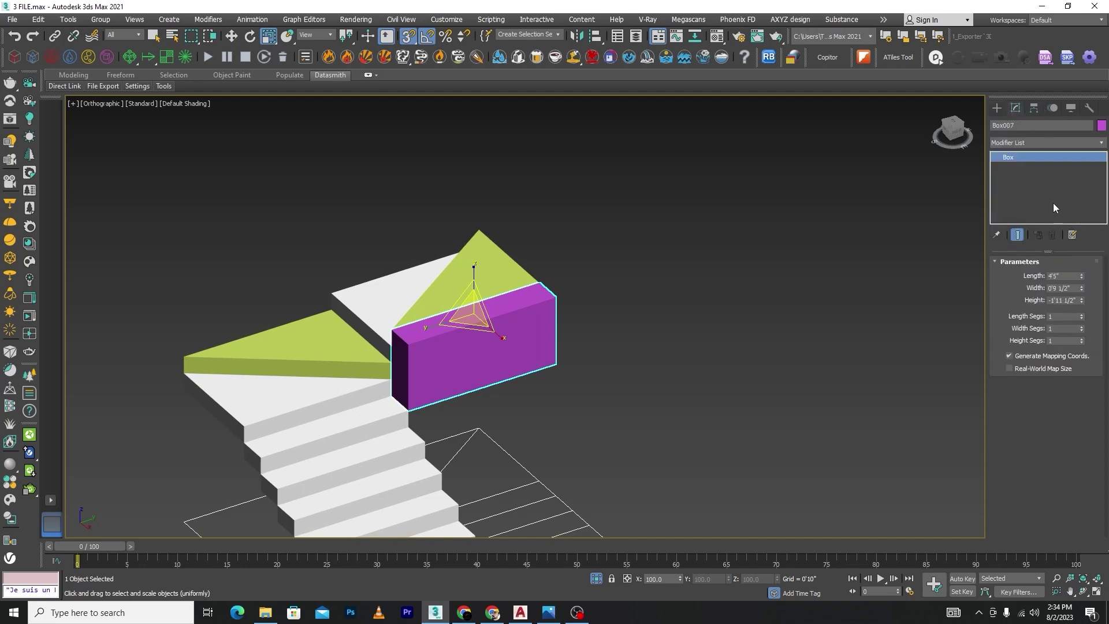
pyautogui.doubleClick(1076, 300)
pyautogui.write('6')
pyautogui.press('Return')
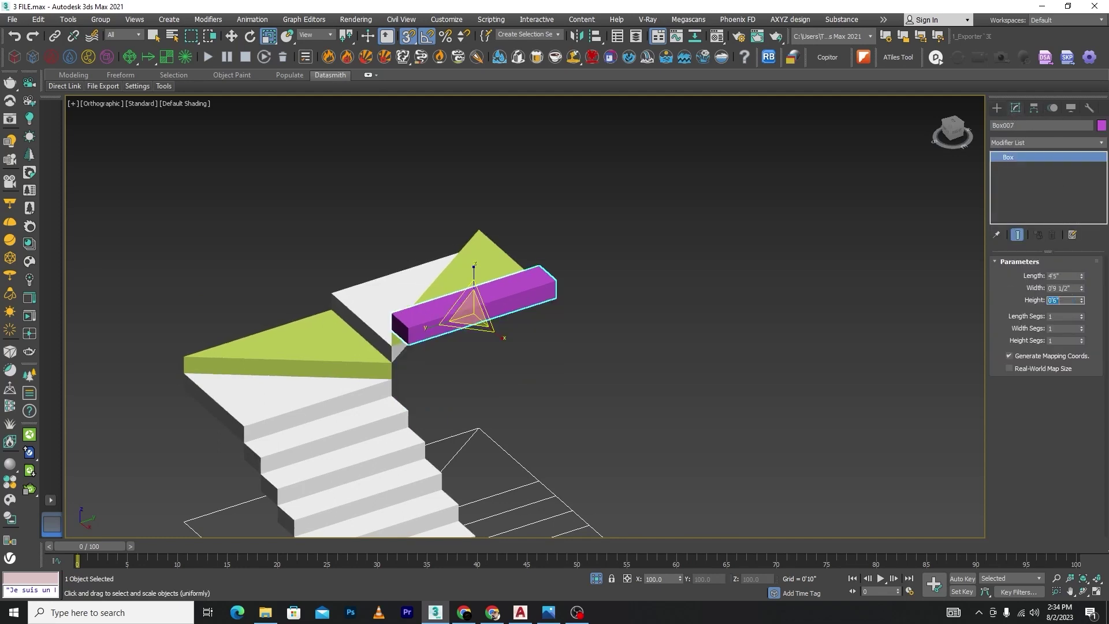
pyautogui.click(641, 371)
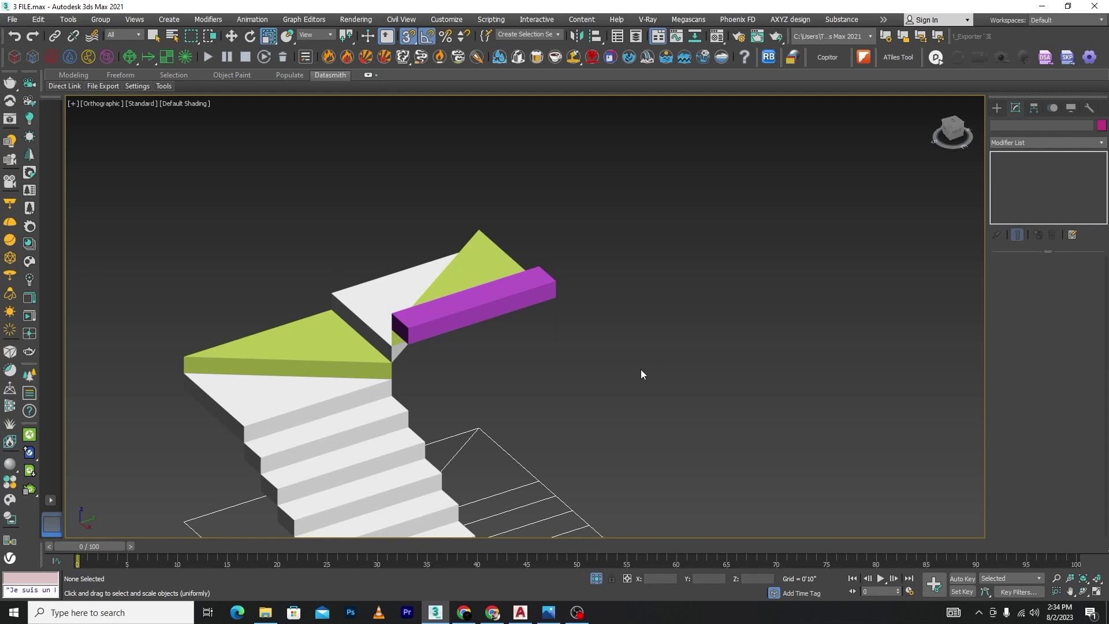
# Step: Array six copies of the tread box diagonally upward in the front view, each snapped corner to corner with the one before
pyautogui.press('f')
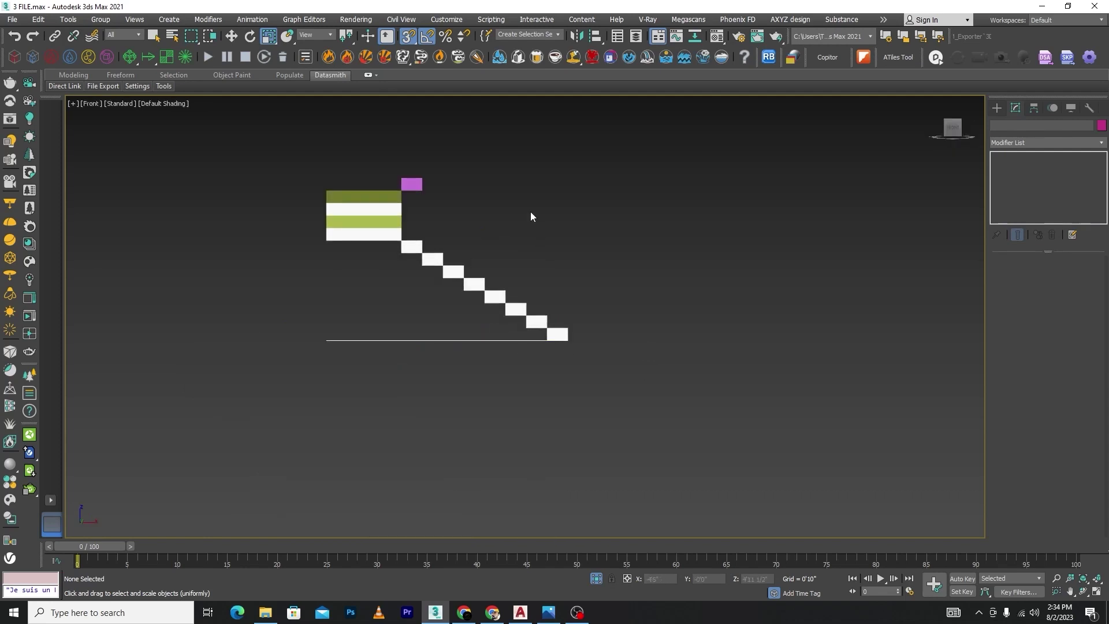
pyautogui.scroll(6, 411, 173)
pyautogui.click(407, 191)
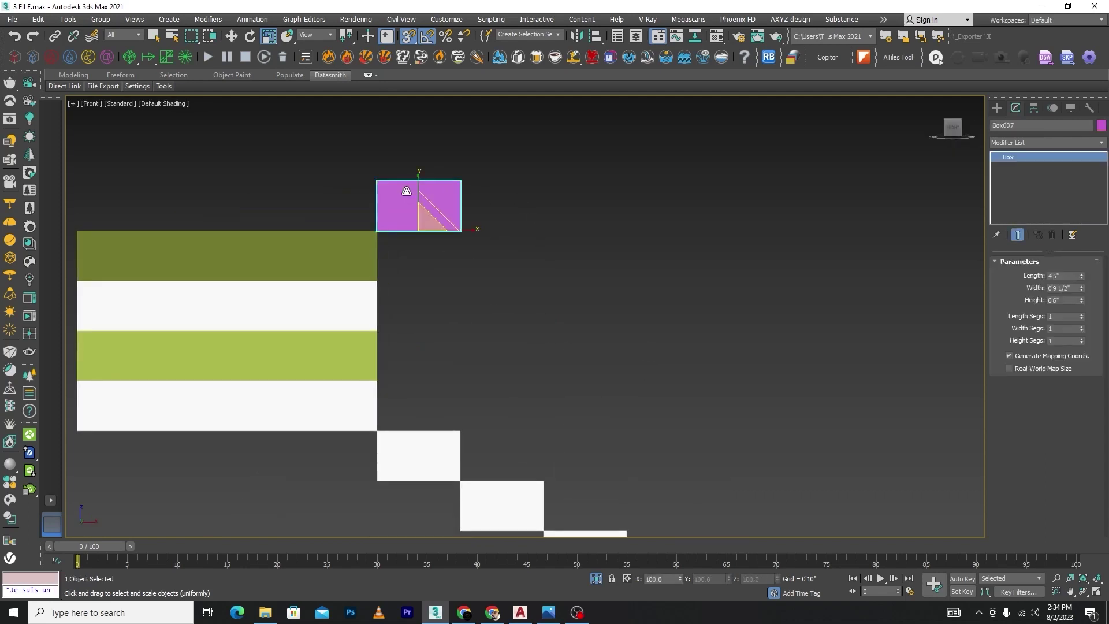
pyautogui.press('w')
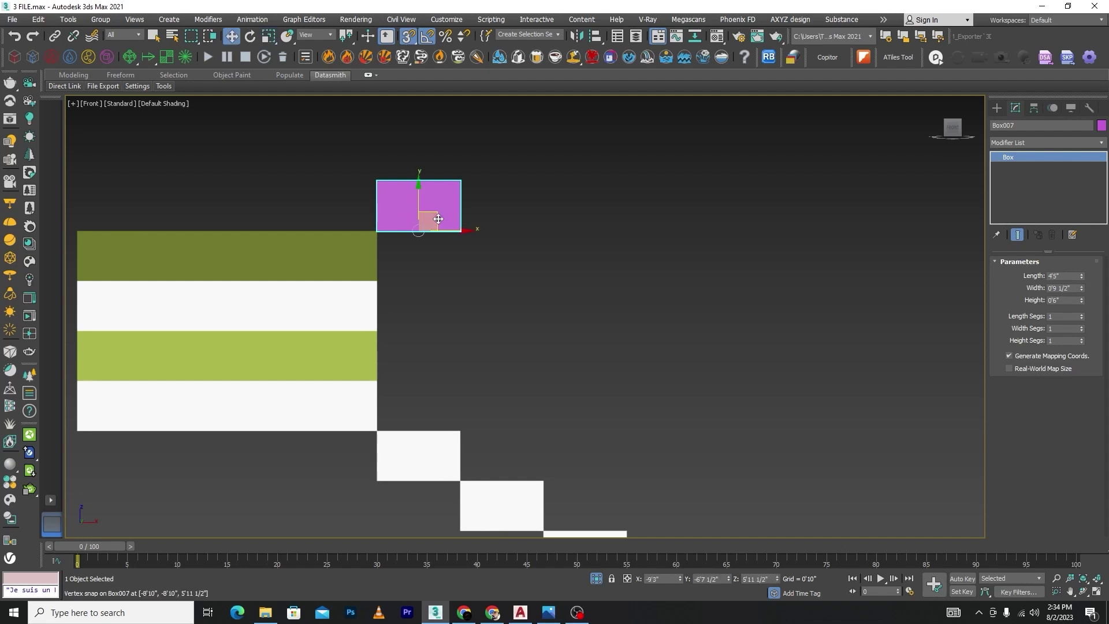
pyautogui.click(612, 579)
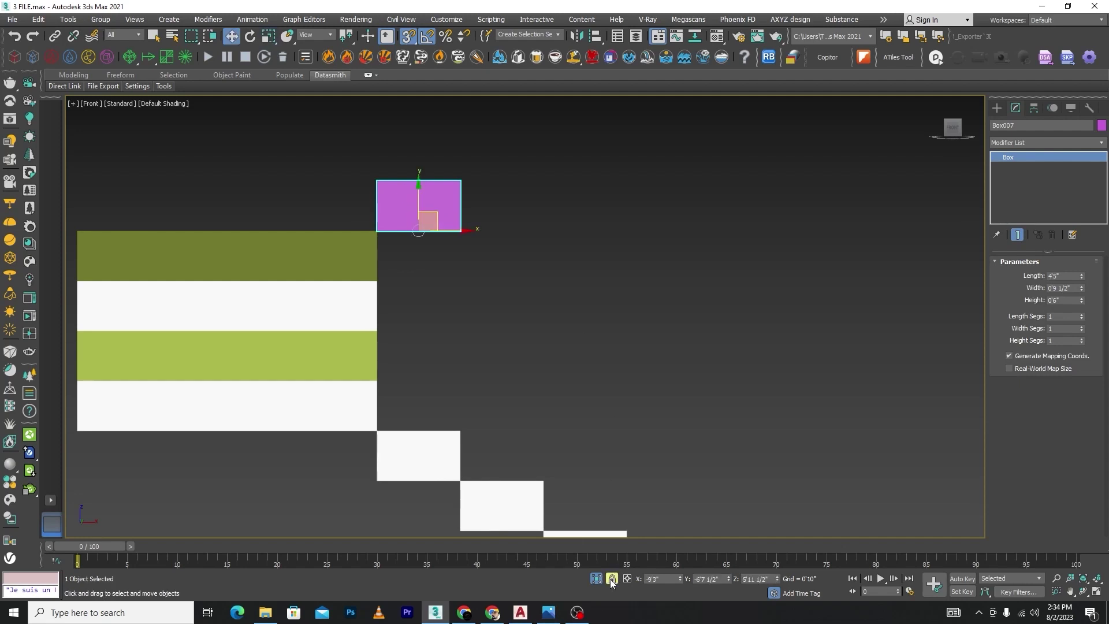
pyautogui.moveTo(378, 229)
pyautogui.keyDown('shift'); pyautogui.mouseDown()
pyautogui.moveTo(478, 166)
pyautogui.moveTo(460, 181)
pyautogui.mouseUp(); pyautogui.keyUp('shift')
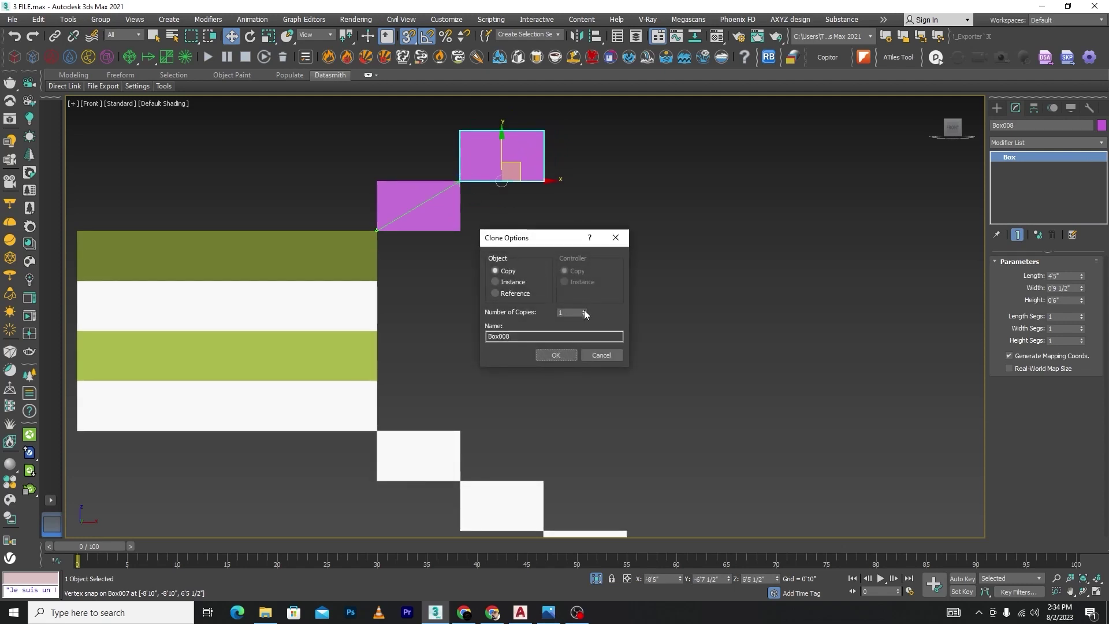
pyautogui.click(584, 310)
pyautogui.click(584, 311)
pyautogui.click(584, 310)
pyautogui.click(584, 311)
pyautogui.click(584, 310)
pyautogui.click(556, 356)
pyautogui.scroll(-5, 629, 296)
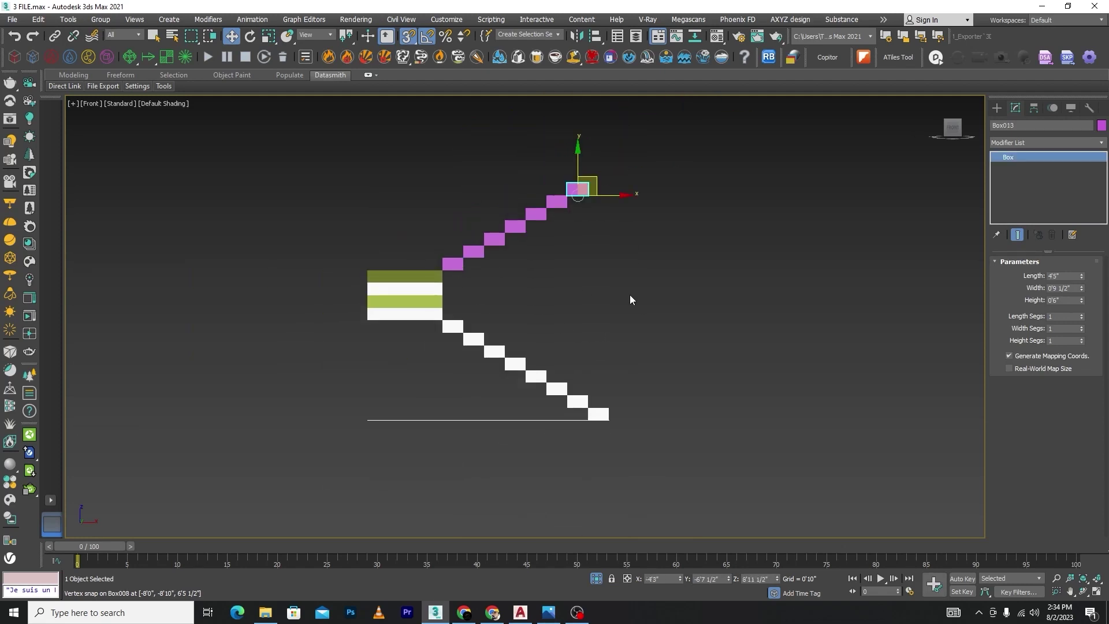
# Step: Make one more copy of the topmost tread box, offset horizontally by one tread width
pyautogui.press('t')
pyautogui.scroll(-3, 507, 265)
pyautogui.moveTo(508, 264); pyautogui.dragTo(514, 152, button='middle')
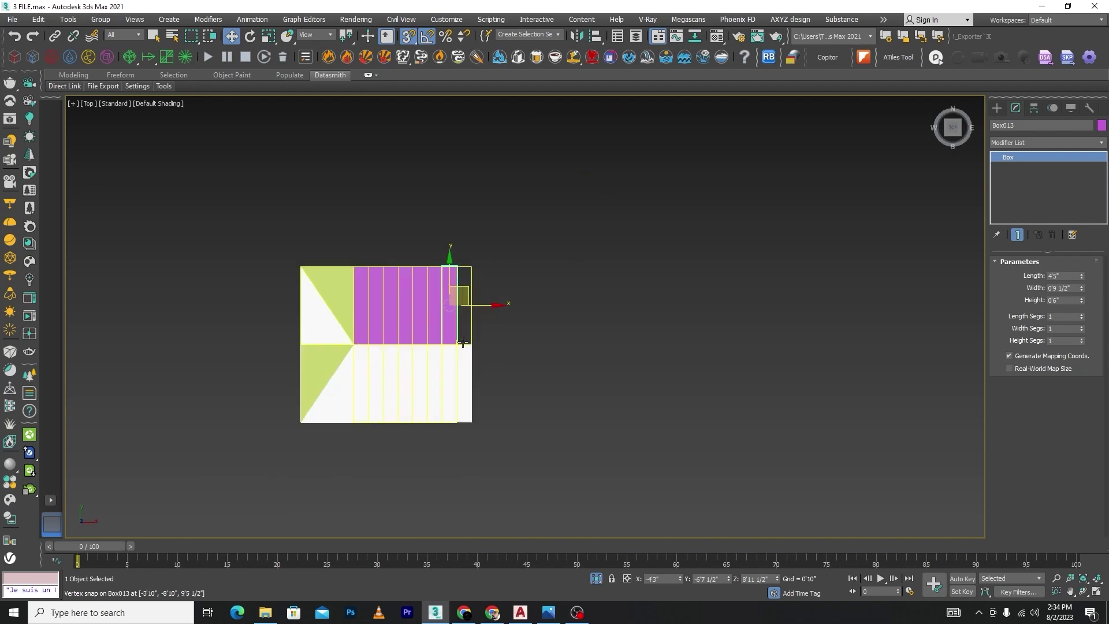
pyautogui.keyDown('alt'); pyautogui.moveTo(525, 352); pyautogui.dragTo(488, 260, button='middle'); pyautogui.keyUp('alt')
pyautogui.scroll(4, 420, 297)
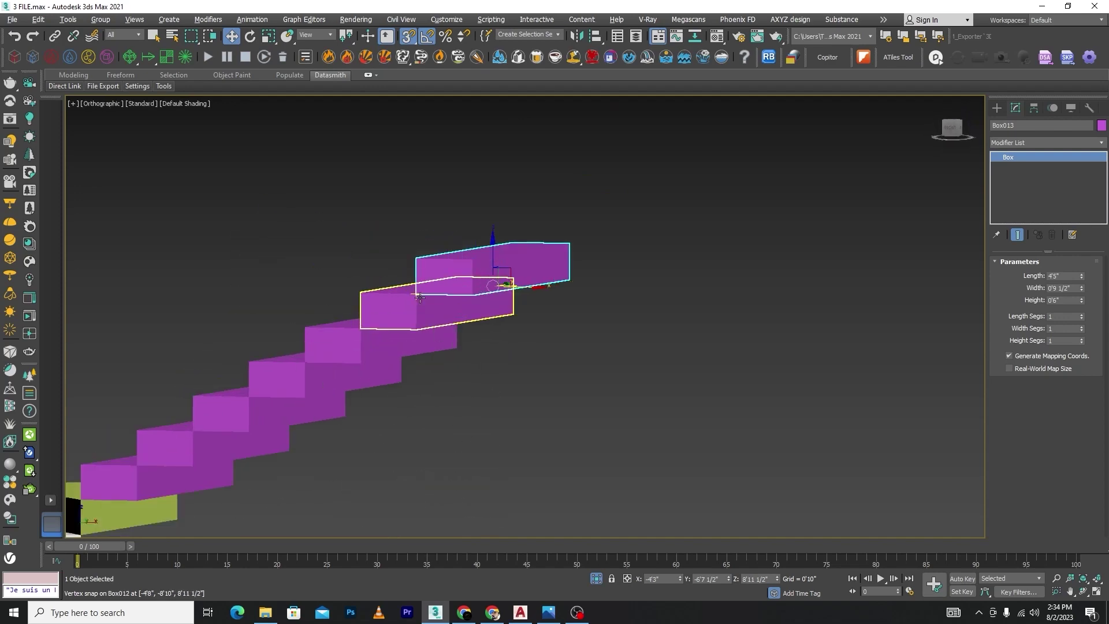
pyautogui.moveTo(416, 293)
pyautogui.keyDown('shift'); pyautogui.mouseDown()
pyautogui.moveTo(479, 255)
pyautogui.moveTo(477, 267)
pyautogui.mouseUp(); pyautogui.keyUp('shift')
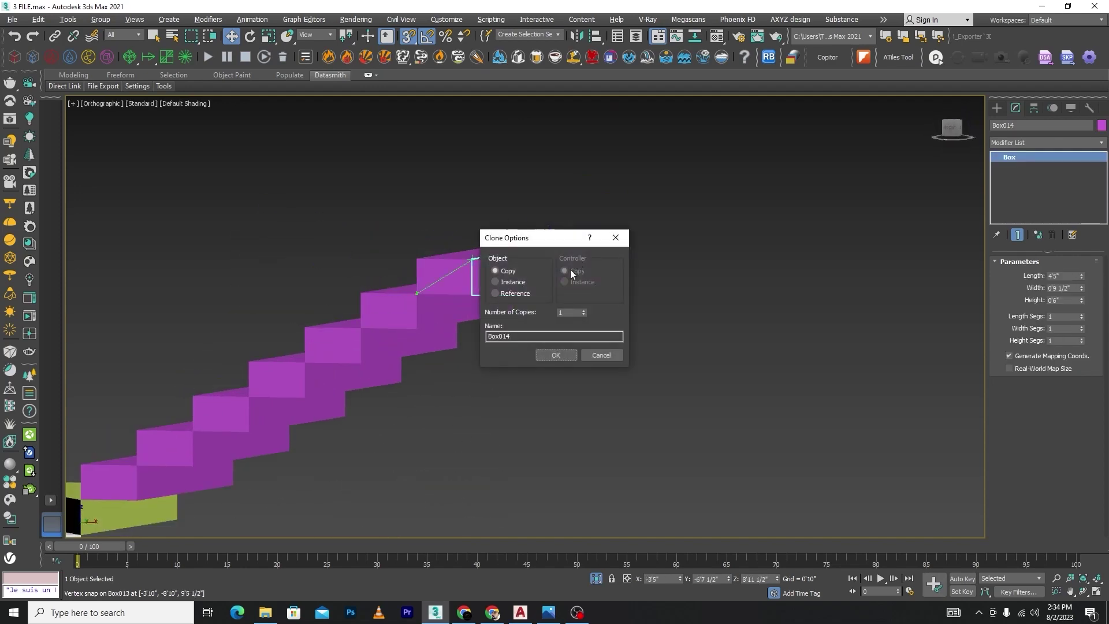
pyautogui.click(555, 355)
# Step: Move the extra tread vertically so its base snaps to the top of the preceding step, at Z 9'5 1/2"
pyautogui.moveTo(549, 251); pyautogui.dragTo(542, 209)
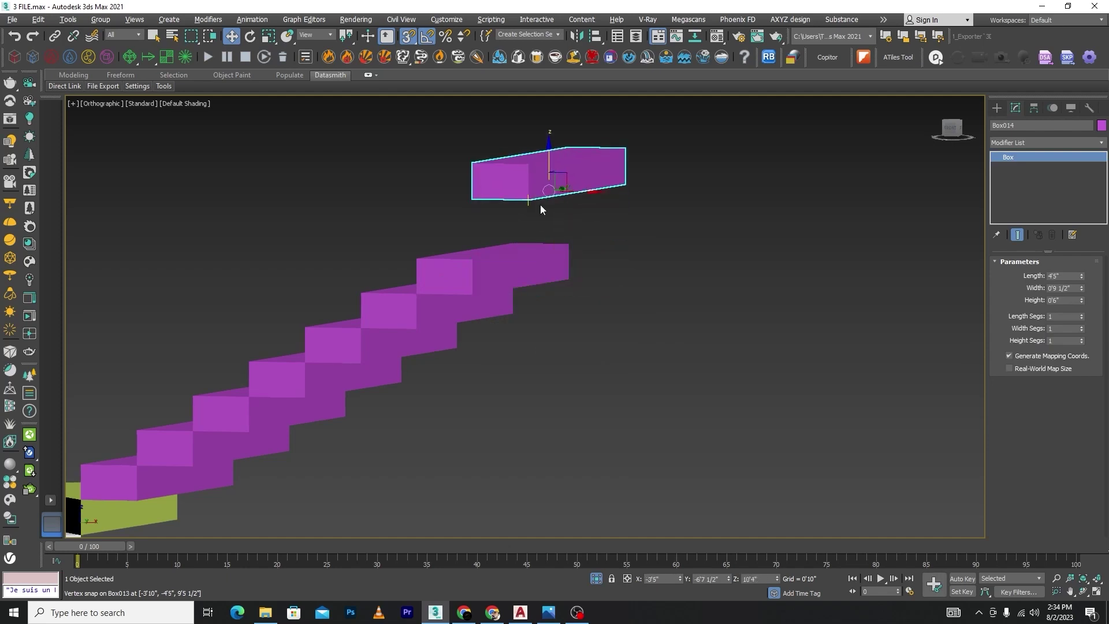
pyautogui.moveTo(474, 197); pyautogui.dragTo(475, 249)
pyautogui.scroll(-5, 482, 314)
pyautogui.keyDown('alt'); pyautogui.moveTo(482, 310); pyautogui.dragTo(496, 292, button='middle'); pyautogui.keyUp('alt')
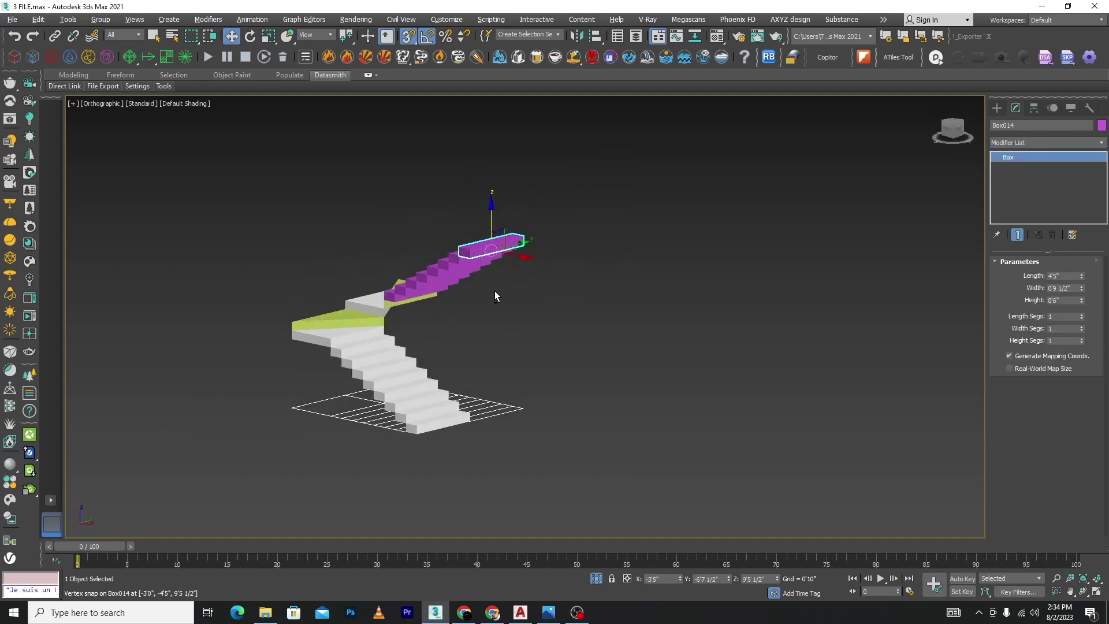
# Step: Select the entire staircase with its plan lines and exit isolation to bring back the house
pyautogui.moveTo(664, 196); pyautogui.dragTo(2, 544)
pyautogui.click(593, 580)
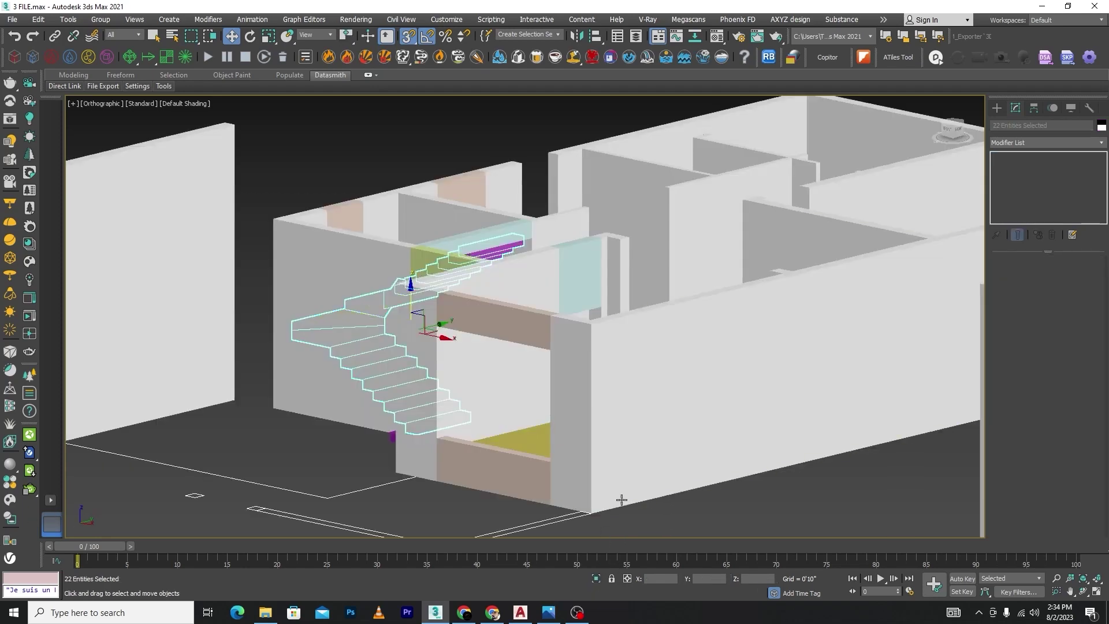
# Step: Isolate the staircase together with the house floor slab in a wireframe left view, then drop the slab from the selection
pyautogui.scroll(5, 648, 408)
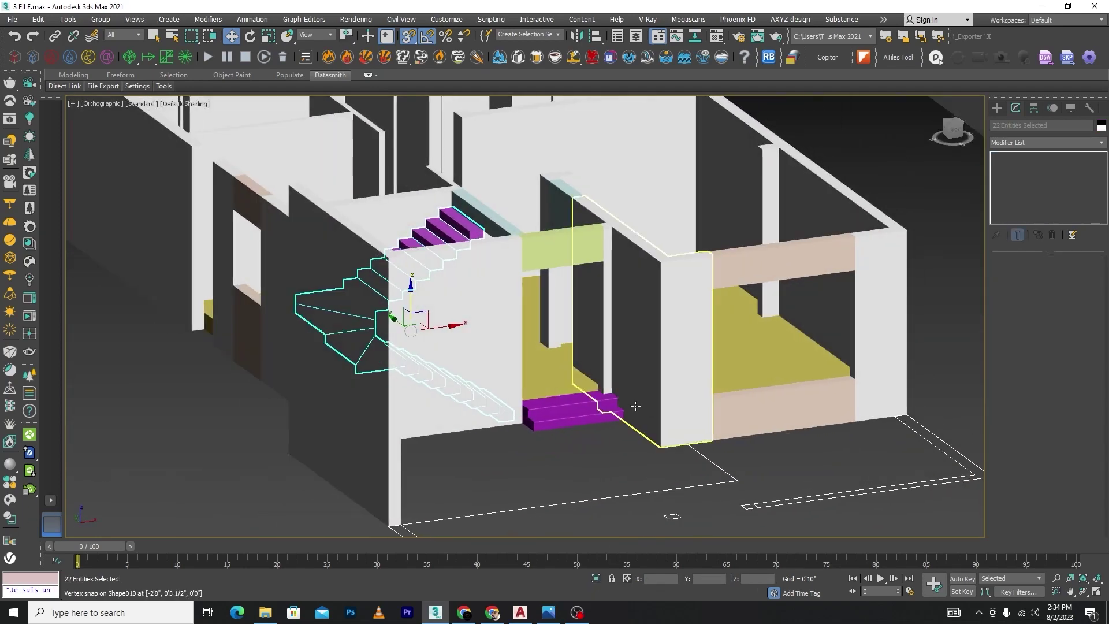
pyautogui.scroll(5, 462, 211)
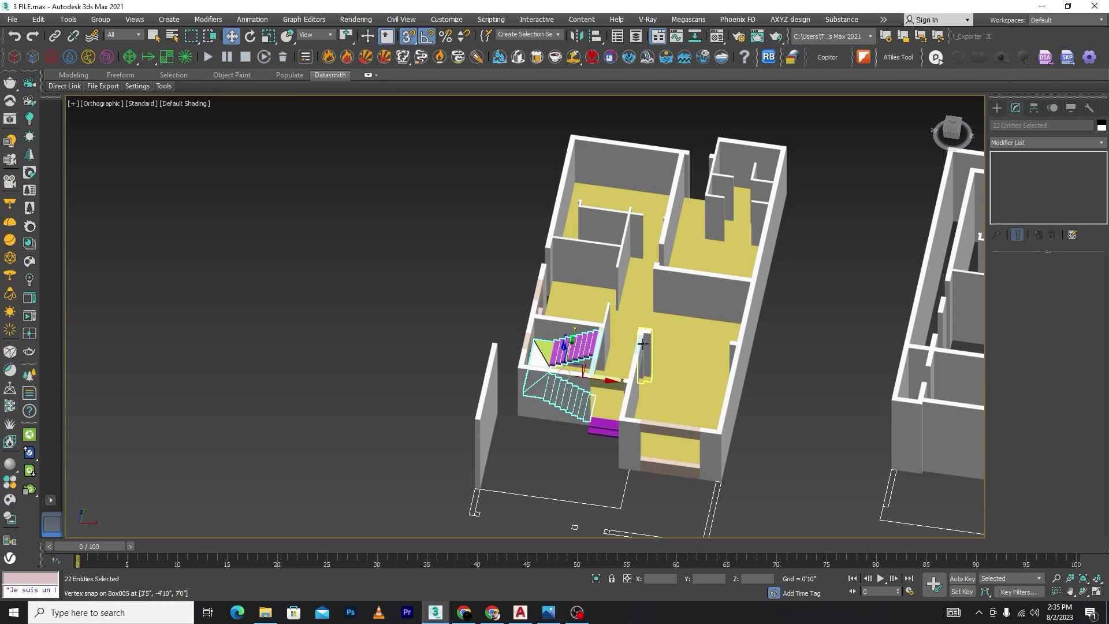
pyautogui.keyDown('alt'); pyautogui.moveTo(620, 348); pyautogui.dragTo(567, 359, button='middle'); pyautogui.keyUp('alt')
pyautogui.scroll(6, 572, 331)
pyautogui.scroll(-2, 595, 268)
pyautogui.scroll(-6, 595, 268)
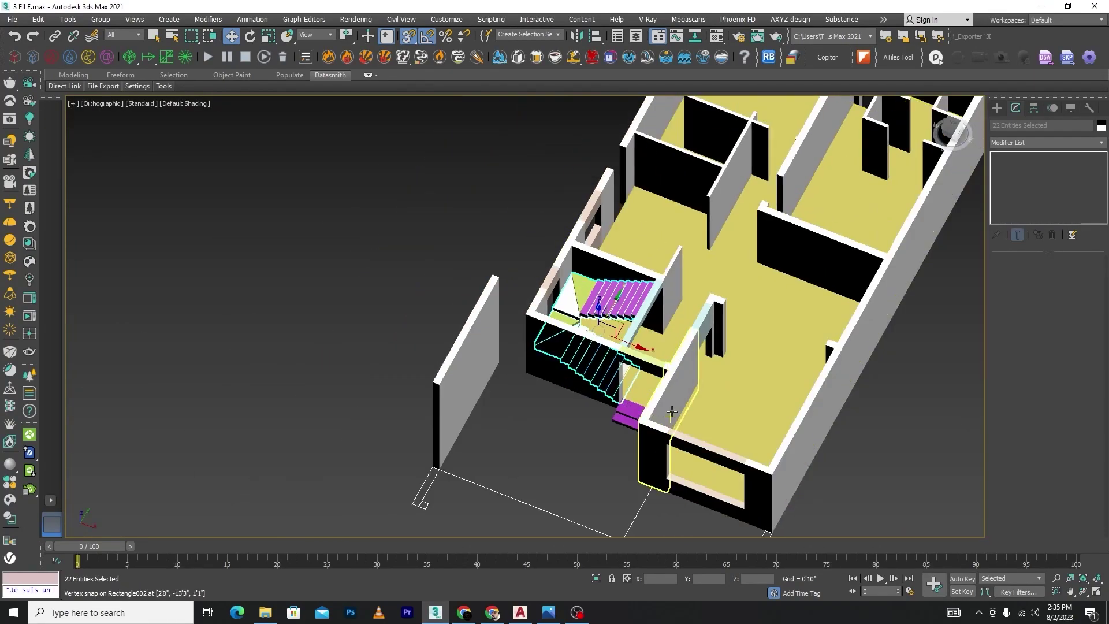
pyautogui.scroll(4, 673, 410)
pyautogui.keyDown('ctrl'); pyautogui.click(736, 397); pyautogui.keyUp('ctrl')
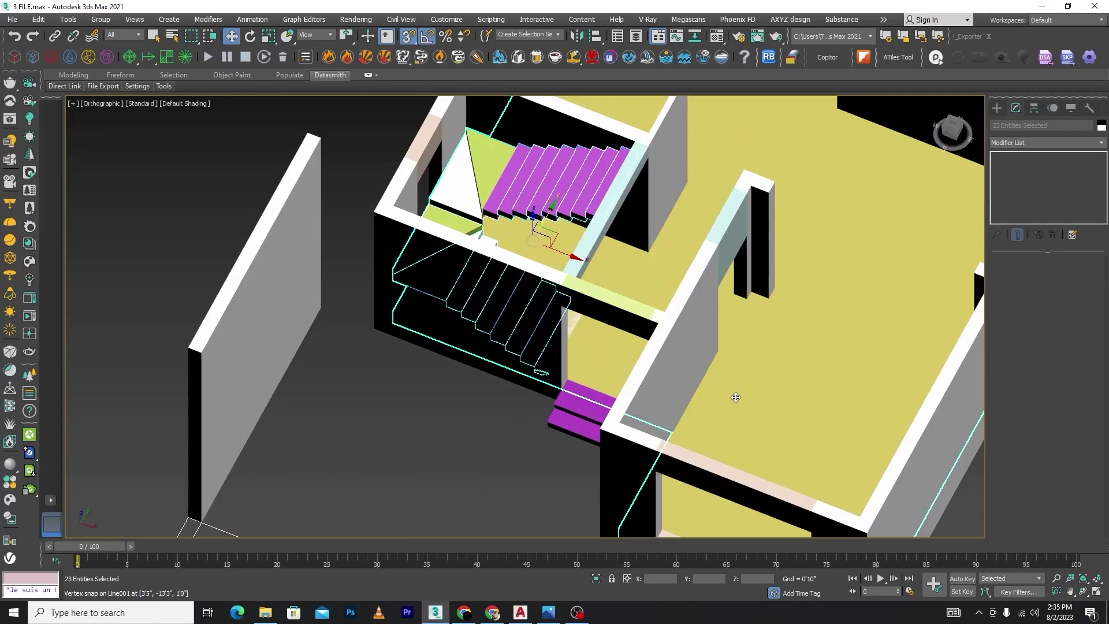
pyautogui.press('l')
pyautogui.press('F3')
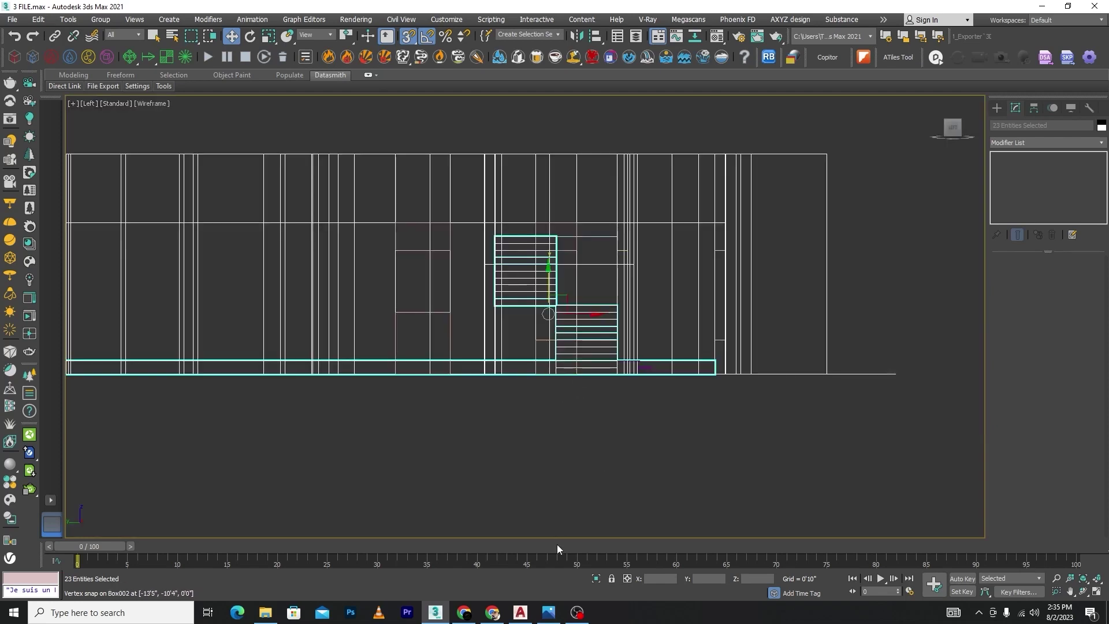
pyautogui.click(598, 580)
pyautogui.keyDown('alt'); pyautogui.click(857, 377); pyautogui.keyUp('alt')
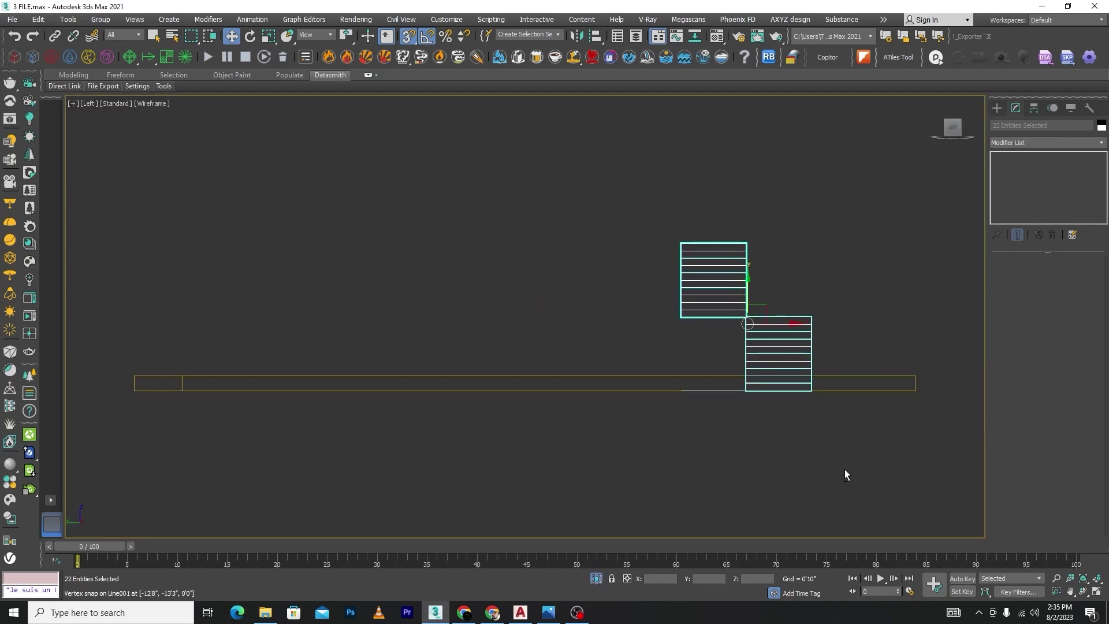
# Step: Raise the staircase so its base snaps to the floor slab's top, and exit isolation to the shaded house
pyautogui.moveTo(749, 293); pyautogui.dragTo(812, 374)
pyautogui.keyDown('alt'); pyautogui.moveTo(756, 345); pyautogui.dragTo(687, 373, button='middle'); pyautogui.keyUp('alt')
pyautogui.press('F3')
pyautogui.click(597, 579)
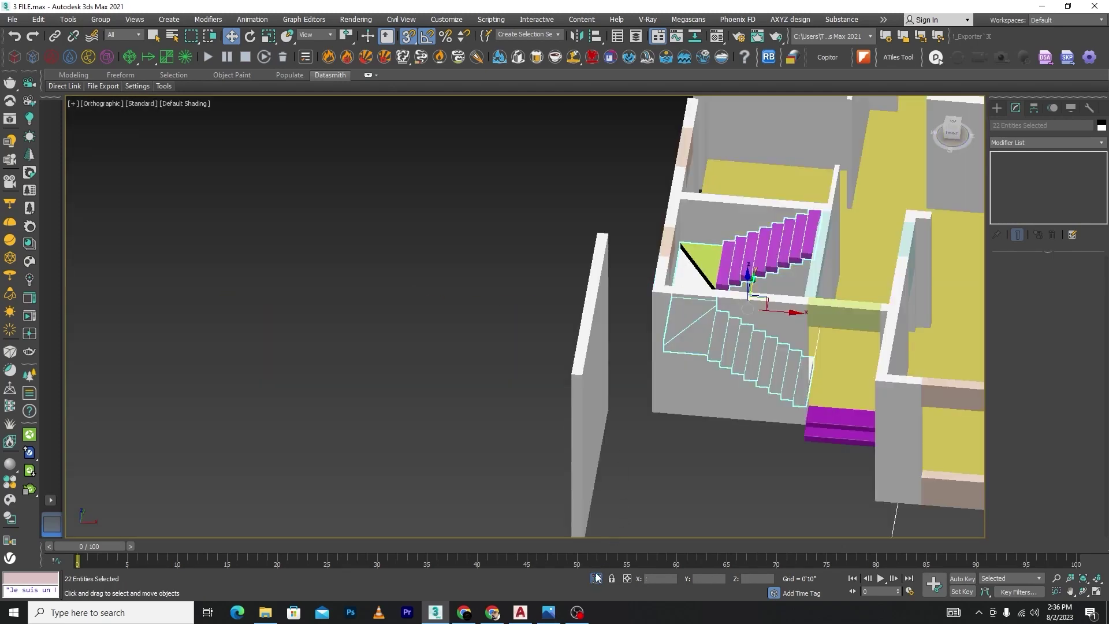
# Step: Examine how the raised staircase fits between the walls and lintels in shaded and wireframe views, and clear the selection
pyautogui.keyDown('alt'); pyautogui.moveTo(818, 277); pyautogui.dragTo(841, 260, button='middle'); pyautogui.keyUp('alt')
pyautogui.scroll(5, 842, 260)
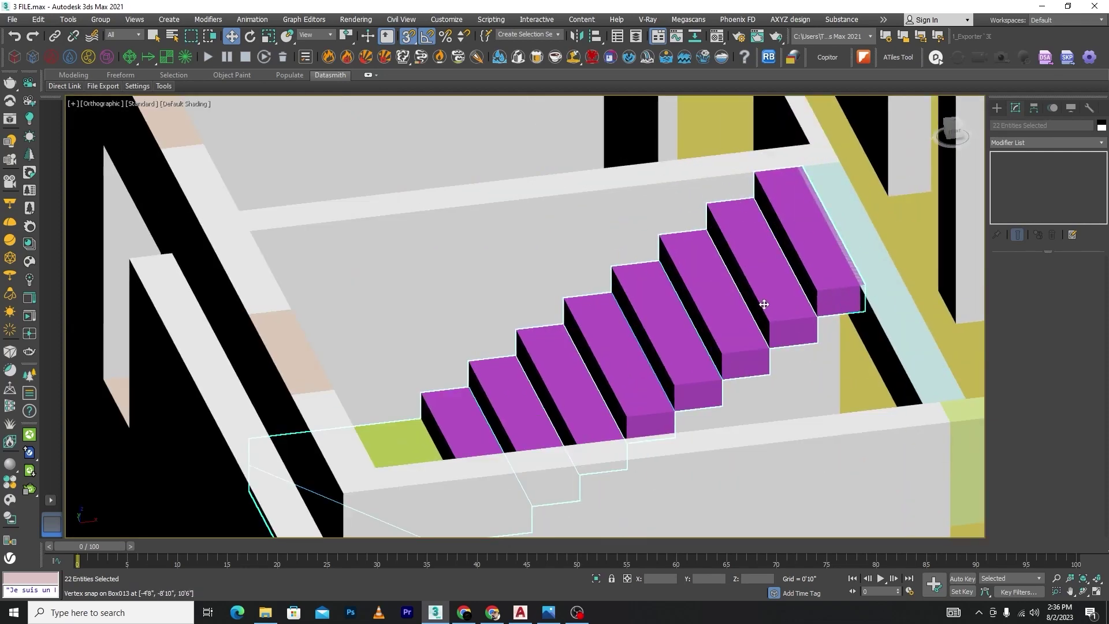
pyautogui.scroll(-5, 646, 269)
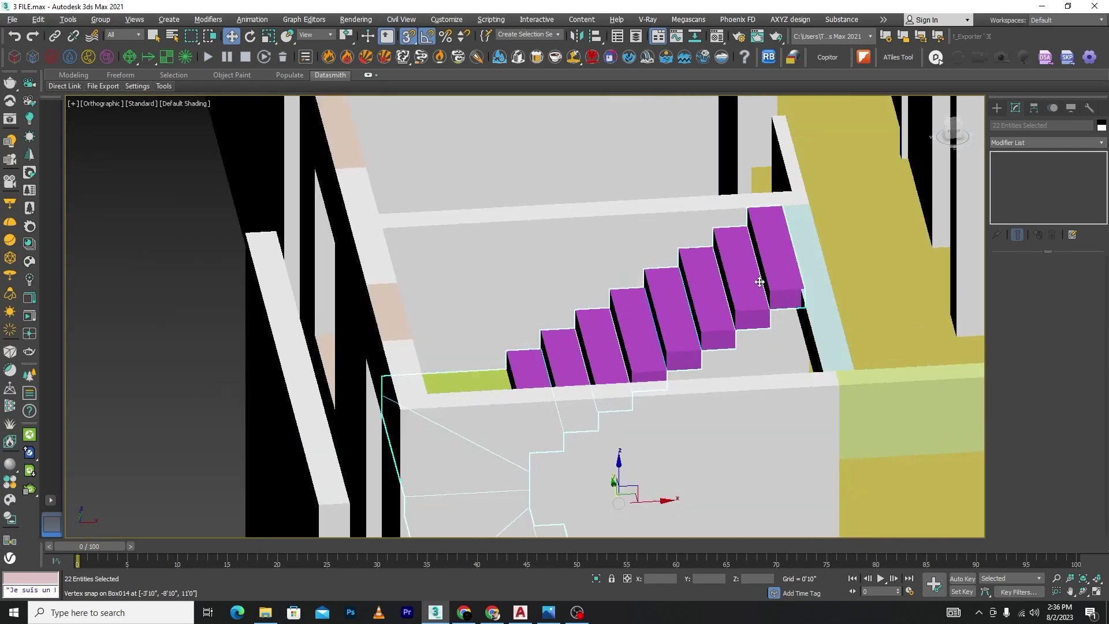
pyautogui.keyDown('alt'); pyautogui.moveTo(646, 269); pyautogui.dragTo(846, 377, button='middle'); pyautogui.keyUp('alt')
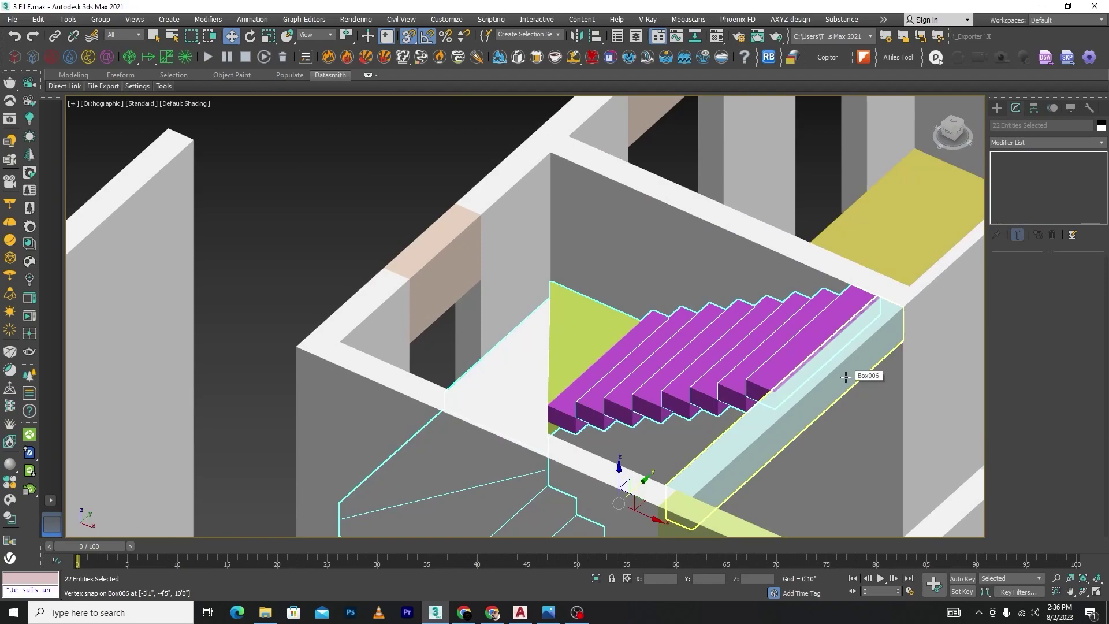
pyautogui.press('t')
pyautogui.scroll(-5, 495, 414)
pyautogui.scroll(3, 550, 351)
pyautogui.press('F3')
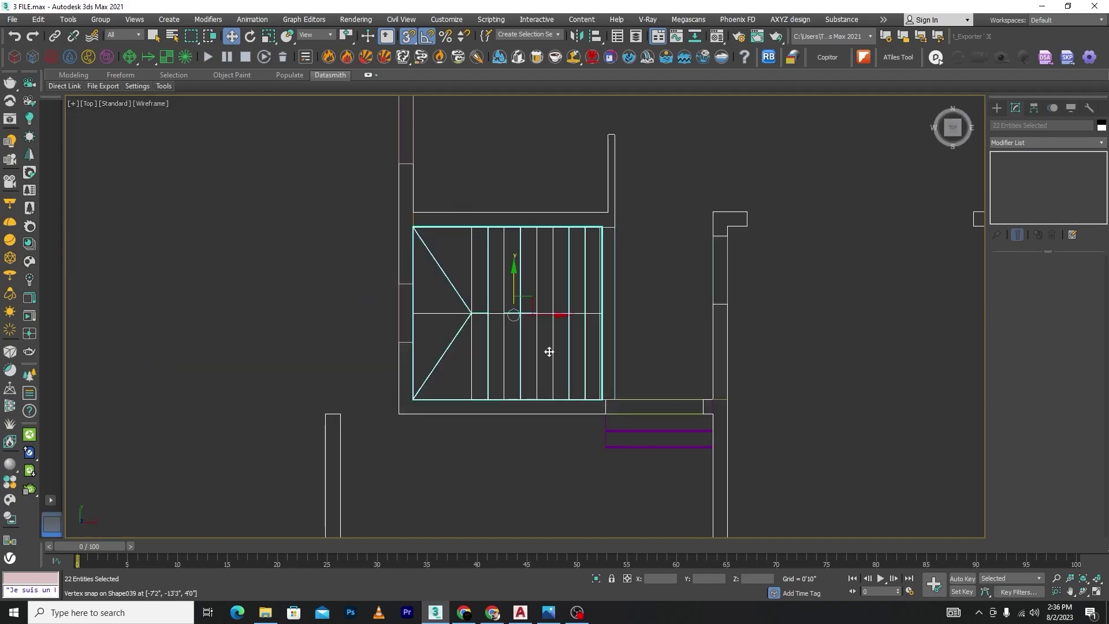
pyautogui.keyDown('alt'); pyautogui.moveTo(658, 406); pyautogui.dragTo(629, 348, button='middle'); pyautogui.keyUp('alt')
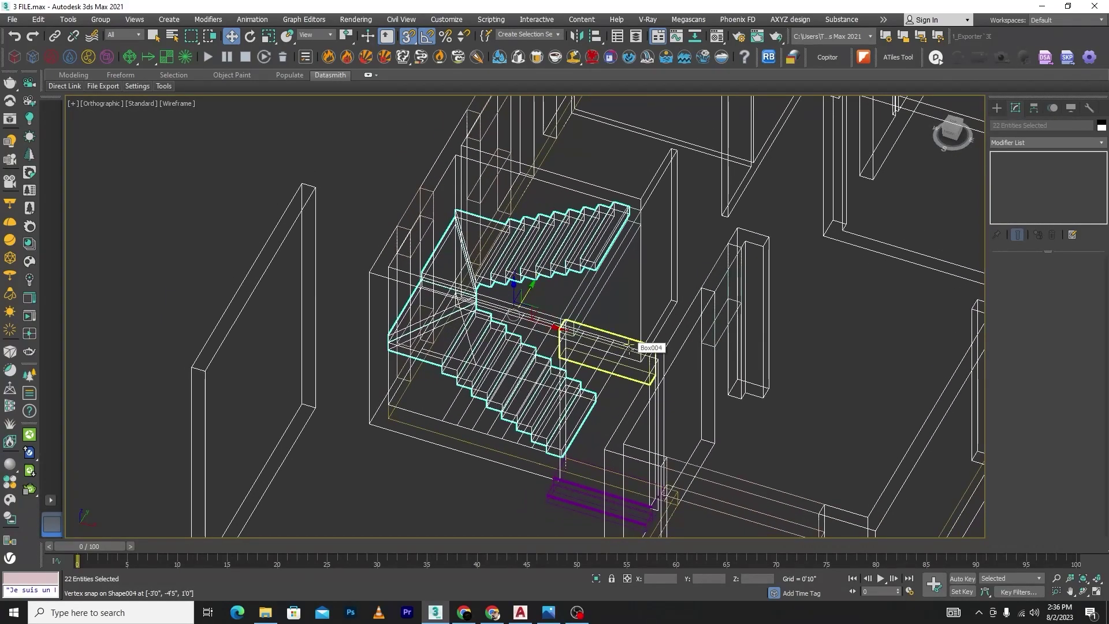
pyautogui.press('l')
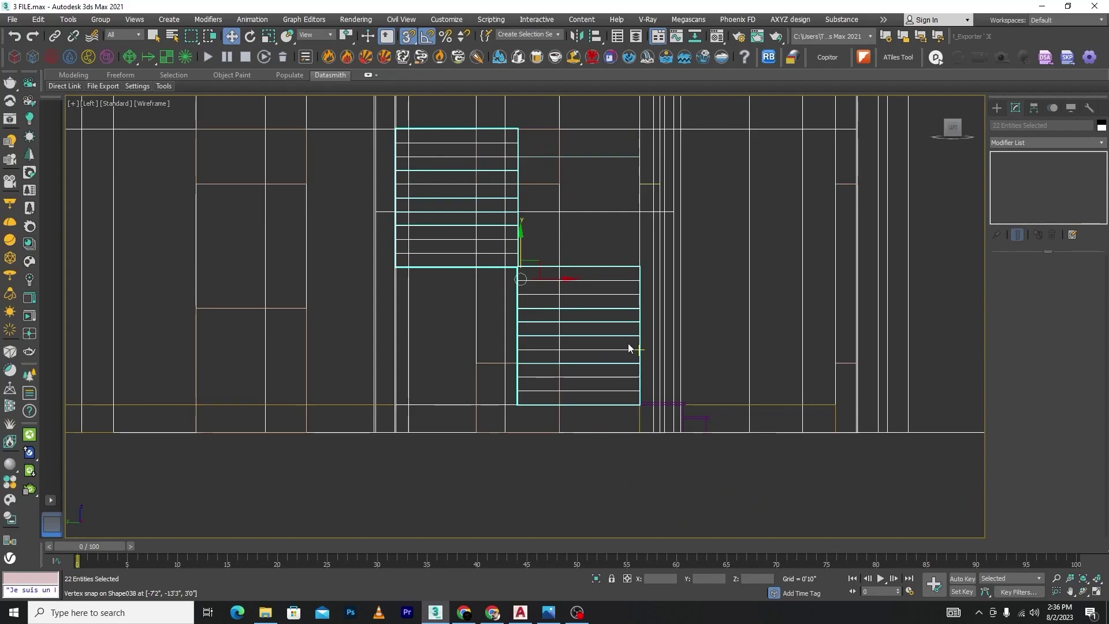
pyautogui.moveTo(629, 344)
pyautogui.keyDown('alt'); pyautogui.mouseDown(button='middle')
pyautogui.moveTo(654, 345)
pyautogui.moveTo(561, 391)
pyautogui.moveTo(593, 345)
pyautogui.moveTo(601, 361)
pyautogui.mouseUp(button='middle'); pyautogui.keyUp('alt')
pyautogui.press('F3')
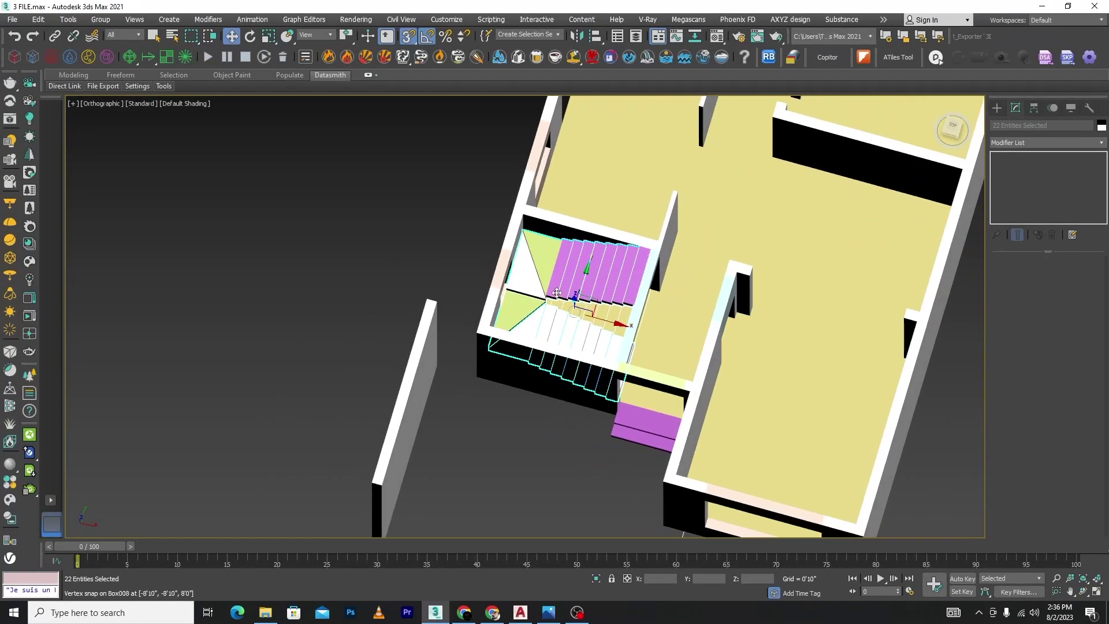
pyautogui.scroll(5, 600, 364)
pyautogui.scroll(-2, 606, 375)
pyautogui.scroll(-8, 606, 375)
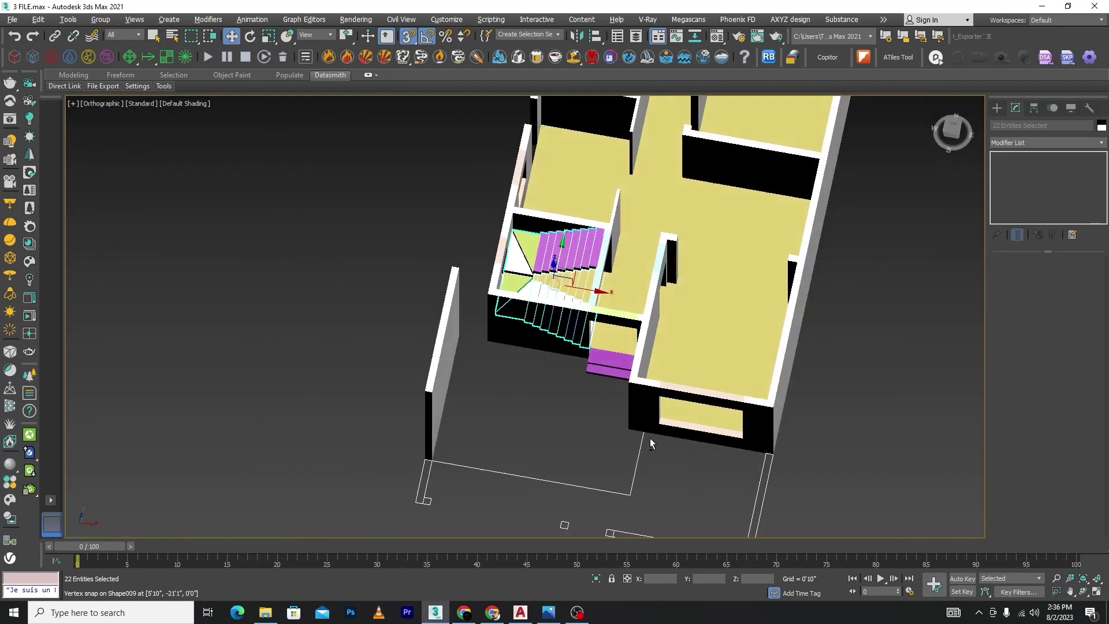
pyautogui.keyDown('alt'); pyautogui.moveTo(650, 438); pyautogui.dragTo(701, 408, button='middle'); pyautogui.keyUp('alt')
pyautogui.click(718, 468)
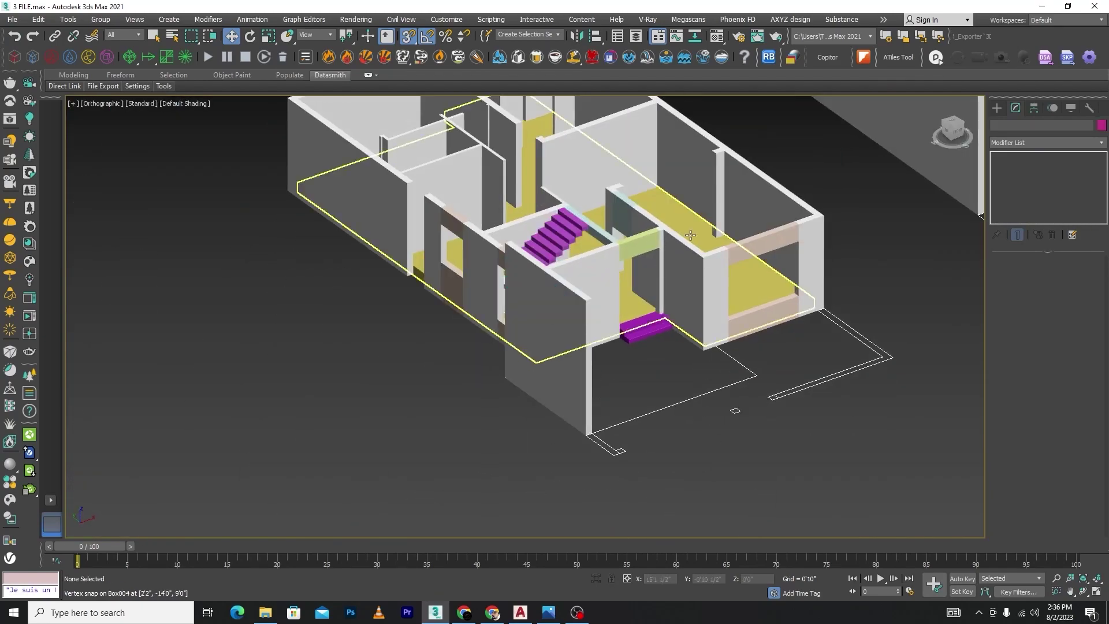
# Step: Check the side wall's door opening in the 35x65 AutoCAD plan and return to 3ds Max
pyautogui.keyDown('alt'); pyautogui.moveTo(435, 396); pyautogui.dragTo(505, 396, button='middle'); pyautogui.keyUp('alt')
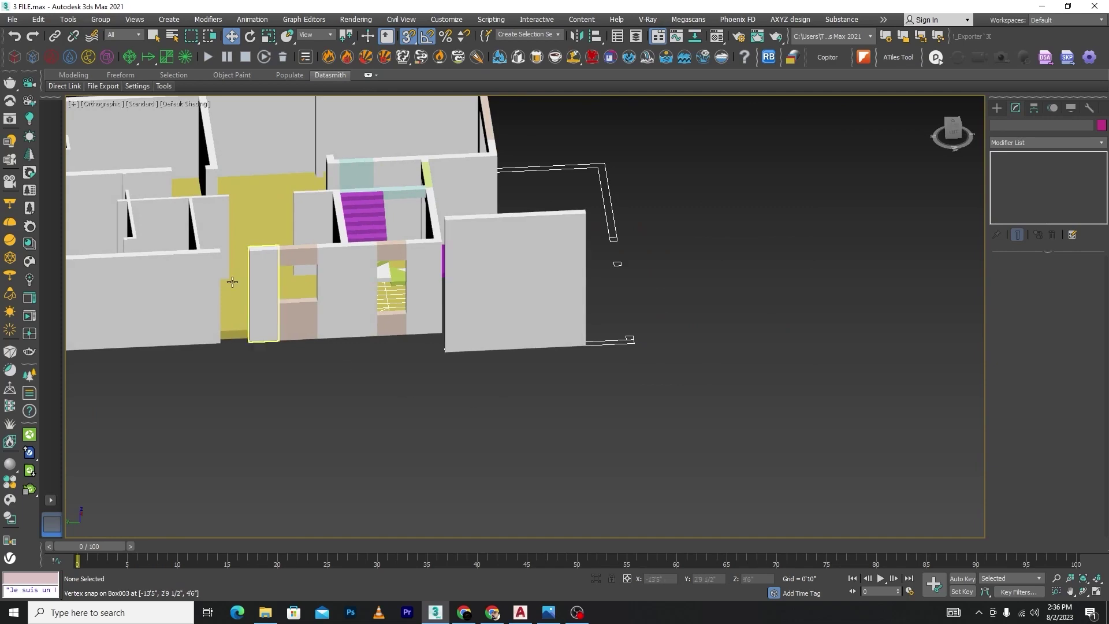
pyautogui.click(520, 612)
pyautogui.scroll(4, 586, 338)
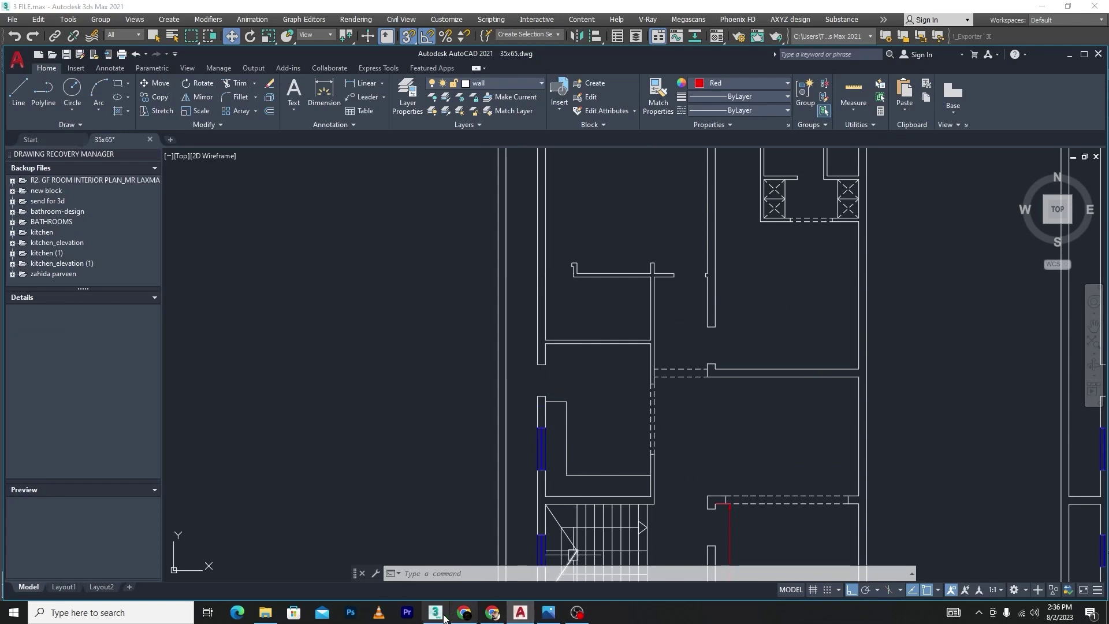
pyautogui.moveTo(440, 618)
pyautogui.click(451, 573)
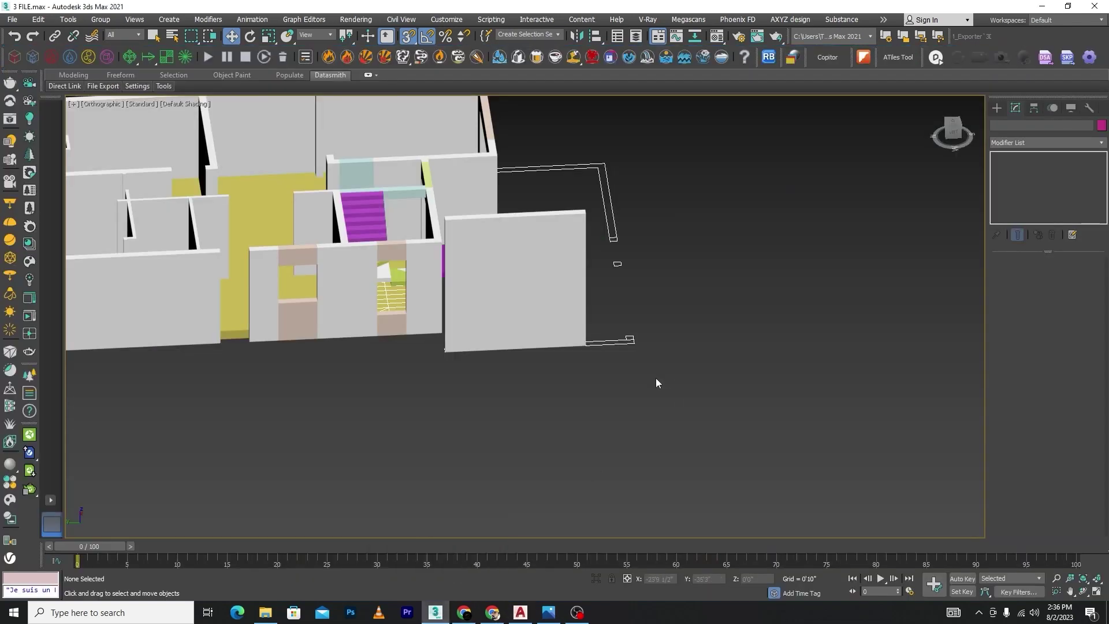
# Step: Copy the front entrance steps along Y in the top view, towards the level of the side door
pyautogui.scroll(3, 480, 417)
pyautogui.press('t')
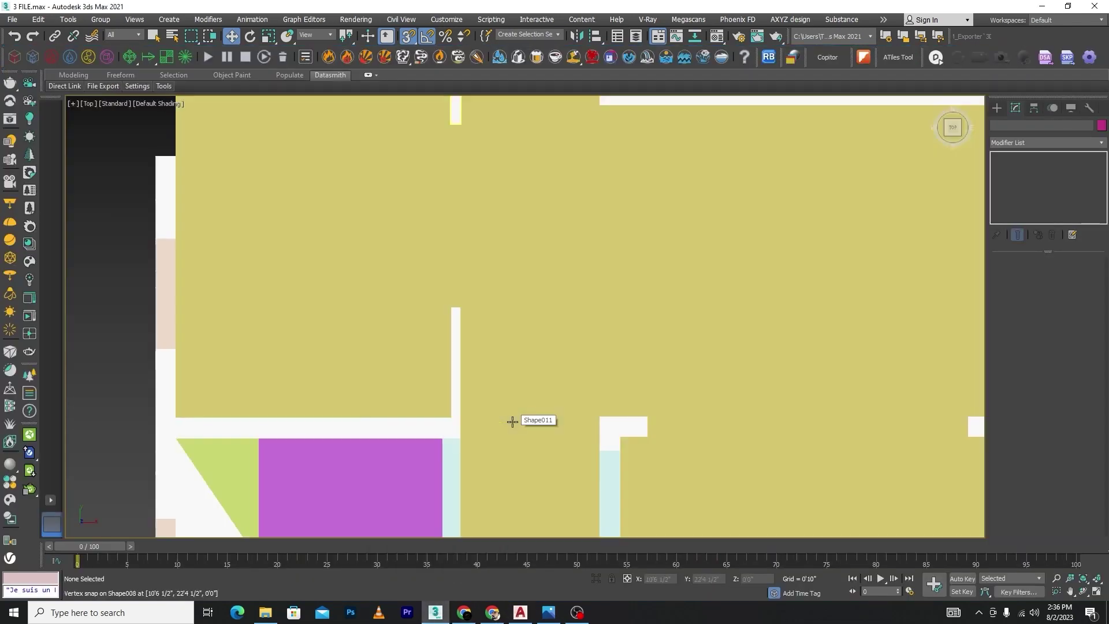
pyautogui.scroll(-5, 513, 421)
pyautogui.scroll(4, 725, 322)
pyautogui.press('F3')
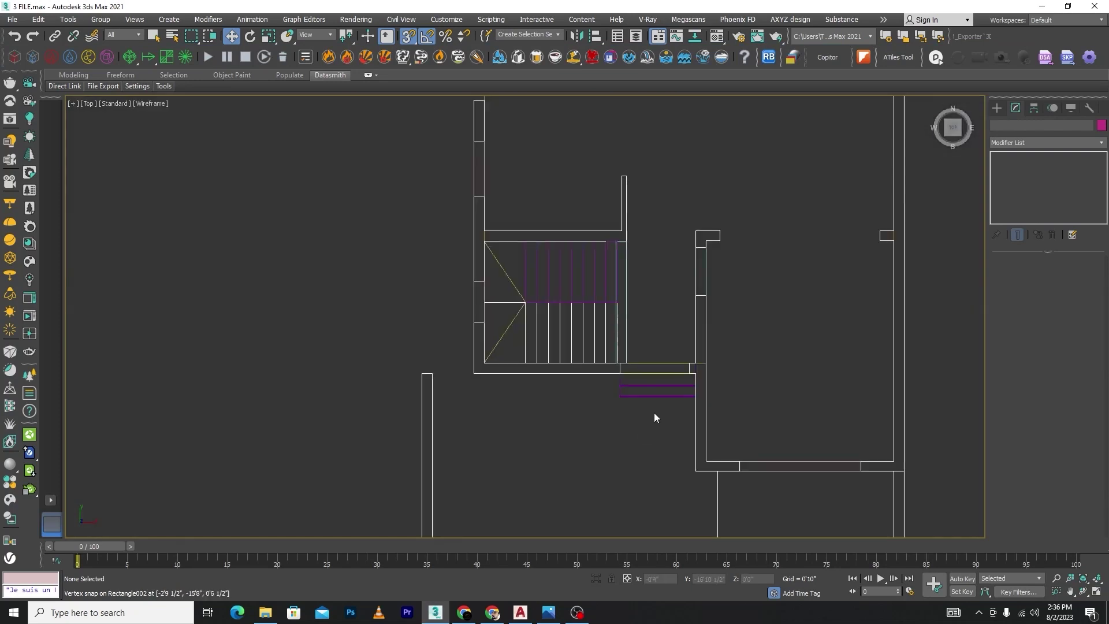
pyautogui.click(641, 384)
pyautogui.scroll(-4, 566, 457)
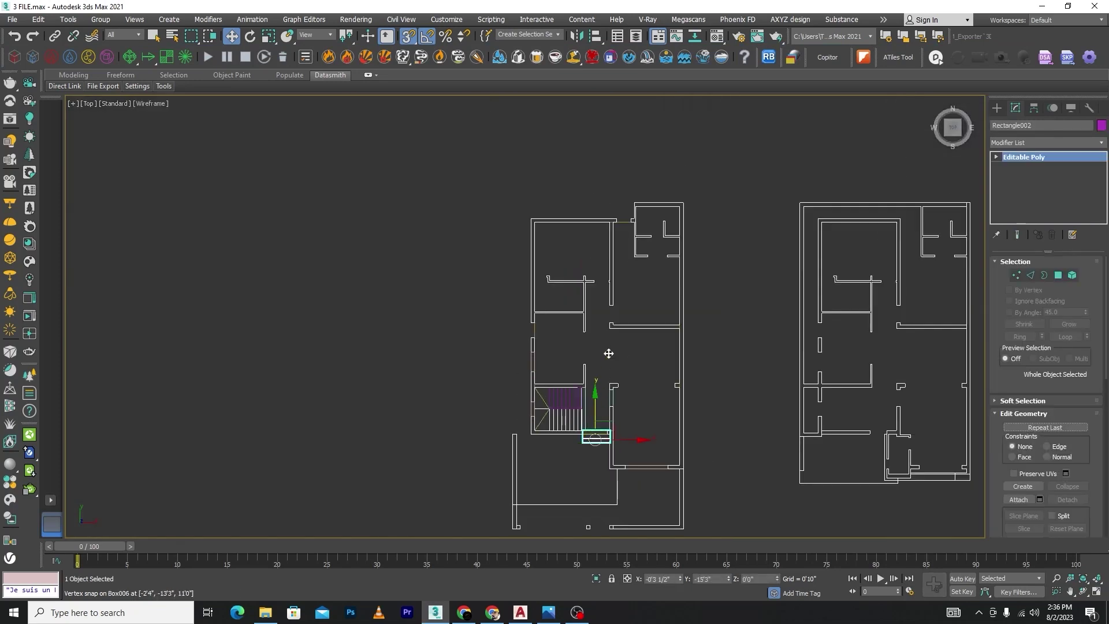
pyautogui.keyDown('shift'); pyautogui.moveTo(596, 438); pyautogui.dragTo(596, 318); pyautogui.keyUp('shift')
pyautogui.click(559, 355)
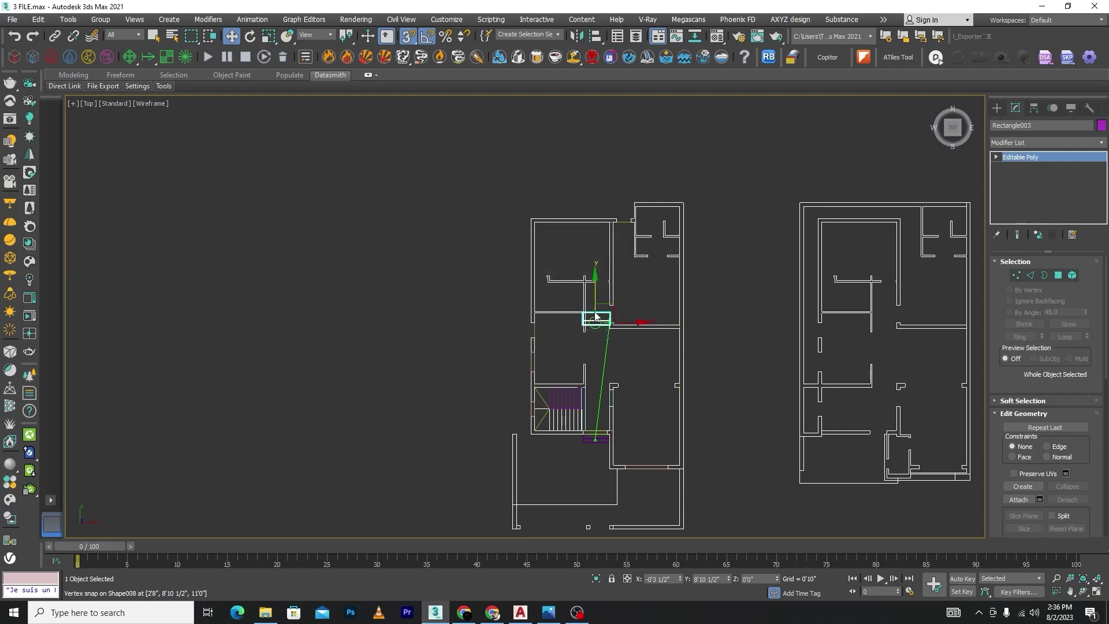
# Step: Move the copied steps outside the side wall and rotate them 90 degrees to face away from the house
pyautogui.scroll(4, 596, 317)
pyautogui.moveTo(628, 337); pyautogui.dragTo(266, 347)
pyautogui.press('e')
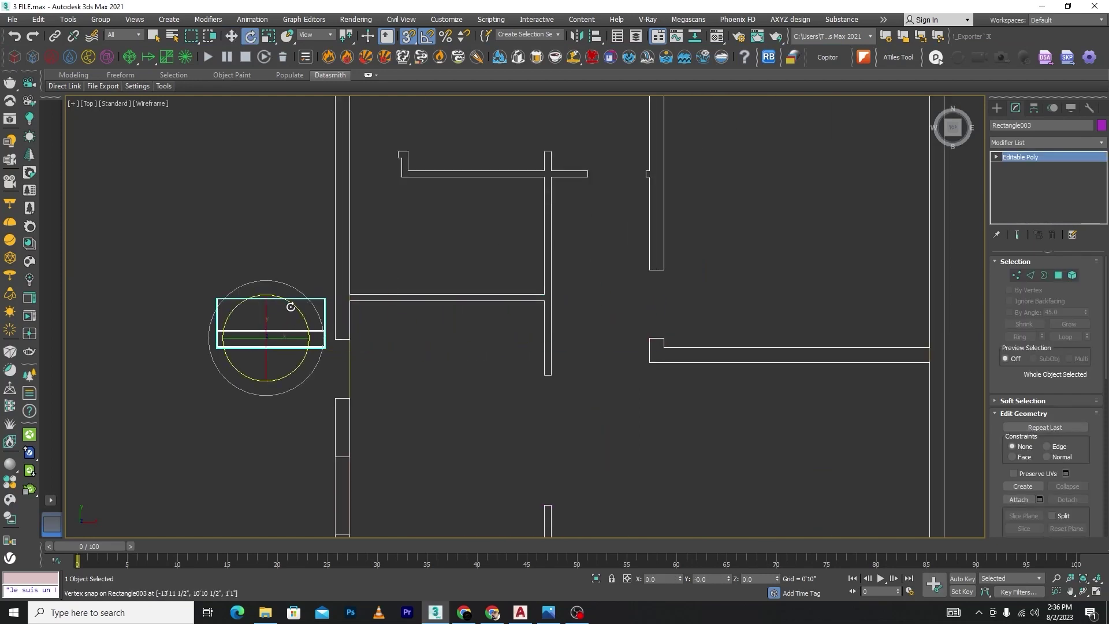
pyautogui.moveTo(291, 307); pyautogui.dragTo(341, 403)
# Step: Slide the rotated steps along the side wall to line up with the door opening, at Y 7'8 1/2"
pyautogui.press('w')
pyautogui.scroll(2, 305, 346)
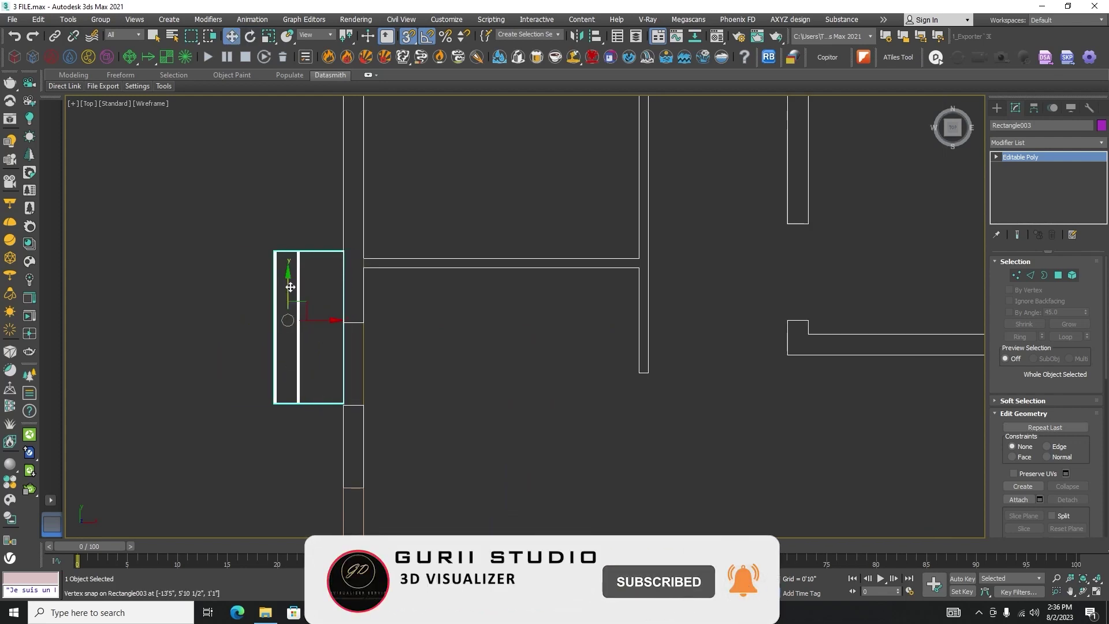
pyautogui.moveTo(290, 287); pyautogui.dragTo(346, 423)
pyautogui.moveTo(298, 322); pyautogui.dragTo(291, 324)
pyautogui.press('F3')
pyautogui.moveTo(291, 324)
pyautogui.keyDown('alt'); pyautogui.mouseDown(button='middle')
pyautogui.moveTo(433, 341)
pyautogui.moveTo(557, 331)
pyautogui.moveTo(494, 366)
pyautogui.moveTo(418, 359)
pyautogui.moveTo(432, 363)
pyautogui.mouseUp(button='middle'); pyautogui.keyUp('alt')
pyautogui.press('t')
pyautogui.scroll(-6, 435, 363)
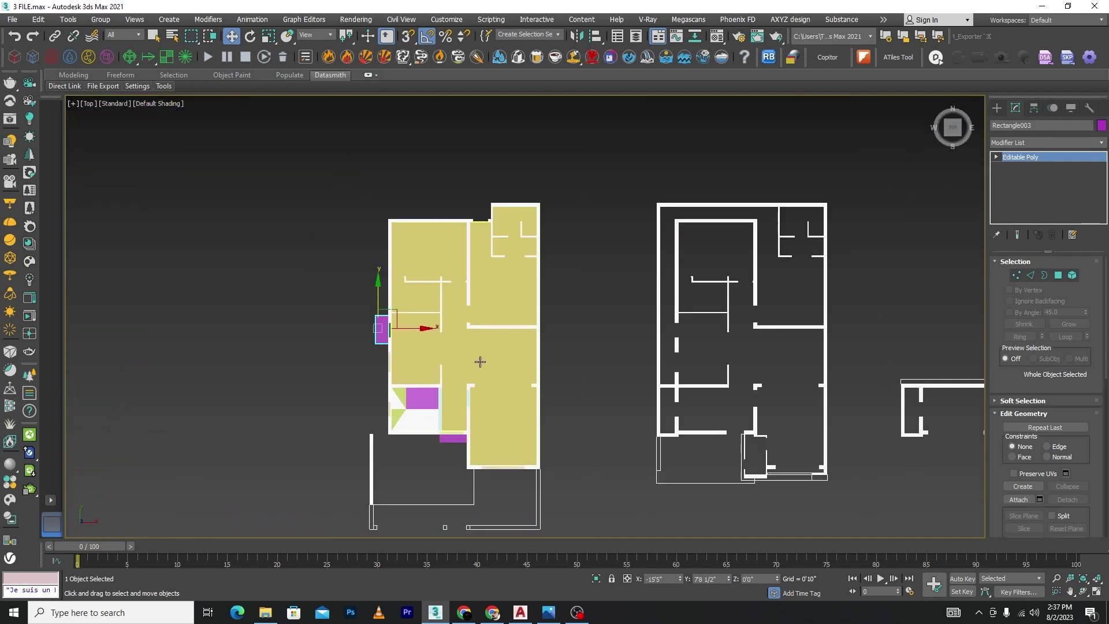
pyautogui.scroll(6, 405, 332)
# Step: Snap the side steps' inner edge to the inner face of the wall, at X -14'8", and deselect them
pyautogui.moveTo(310, 360); pyautogui.dragTo(293, 360)
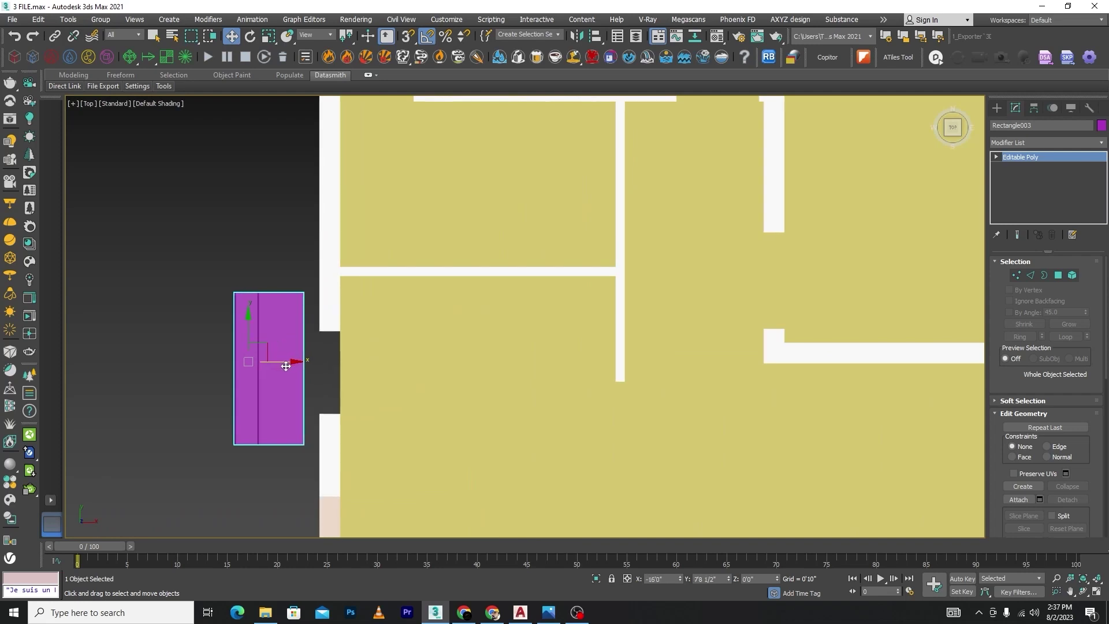
pyautogui.press('F3')
pyautogui.press('s')
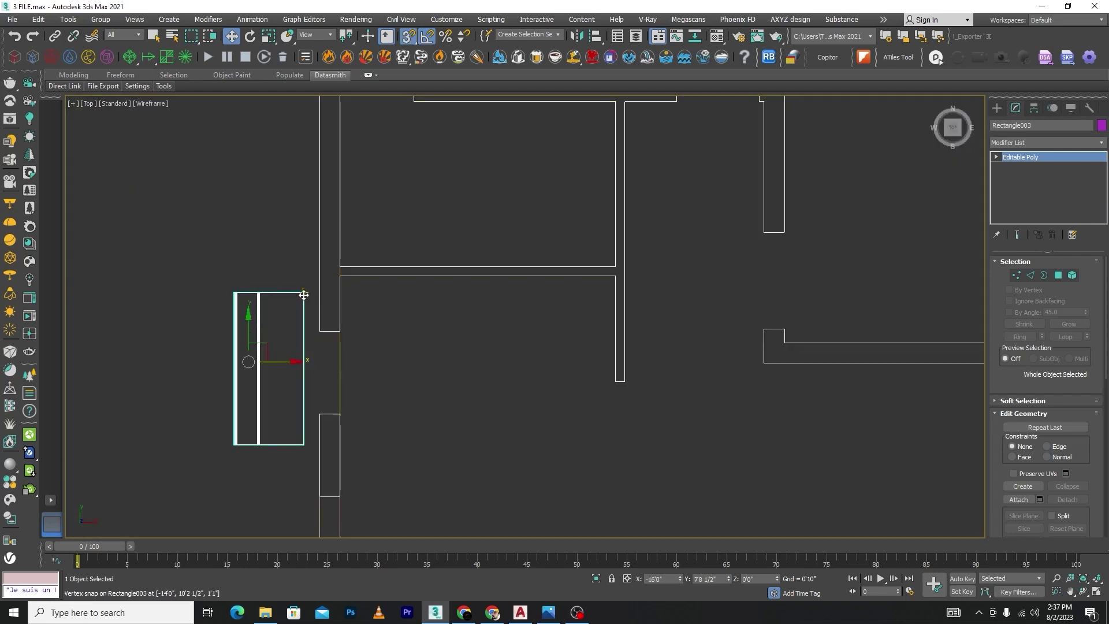
pyautogui.moveTo(303, 293); pyautogui.dragTo(342, 286)
pyautogui.press('F3')
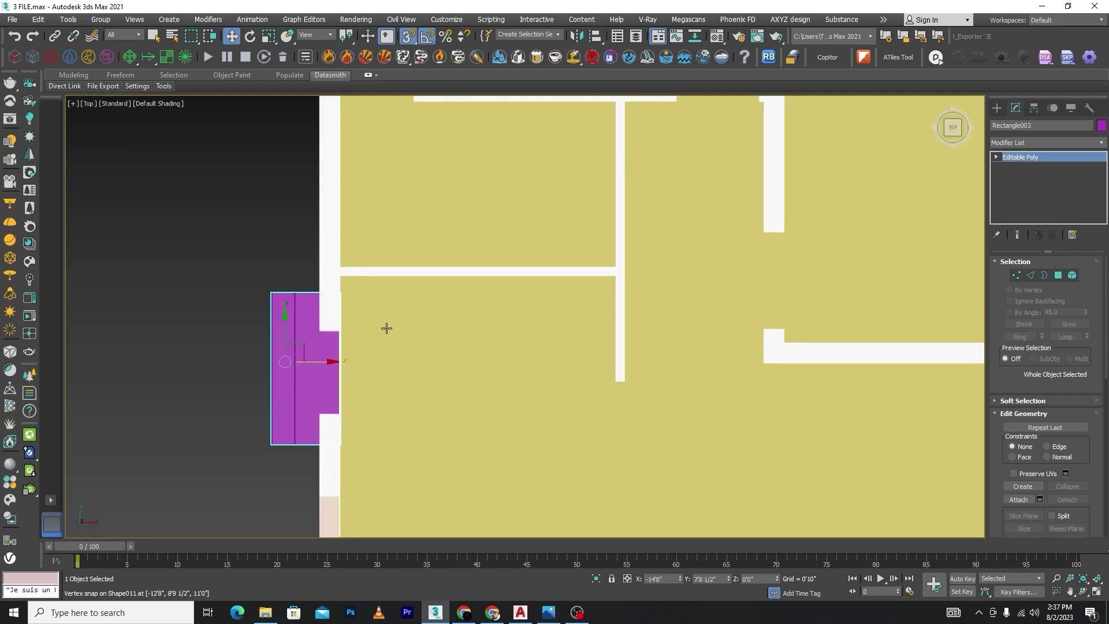
pyautogui.scroll(-6, 386, 329)
pyautogui.moveTo(399, 398)
pyautogui.keyDown('alt'); pyautogui.mouseDown(button='middle')
pyautogui.moveTo(469, 358)
pyautogui.moveTo(505, 357)
pyautogui.mouseUp(button='middle'); pyautogui.keyUp('alt')
pyautogui.click(383, 452)
# Step: Draw a flat 3'0" by 0'9" box across the side door opening, snapped to the wall corners at floor level
pyautogui.press('F3')
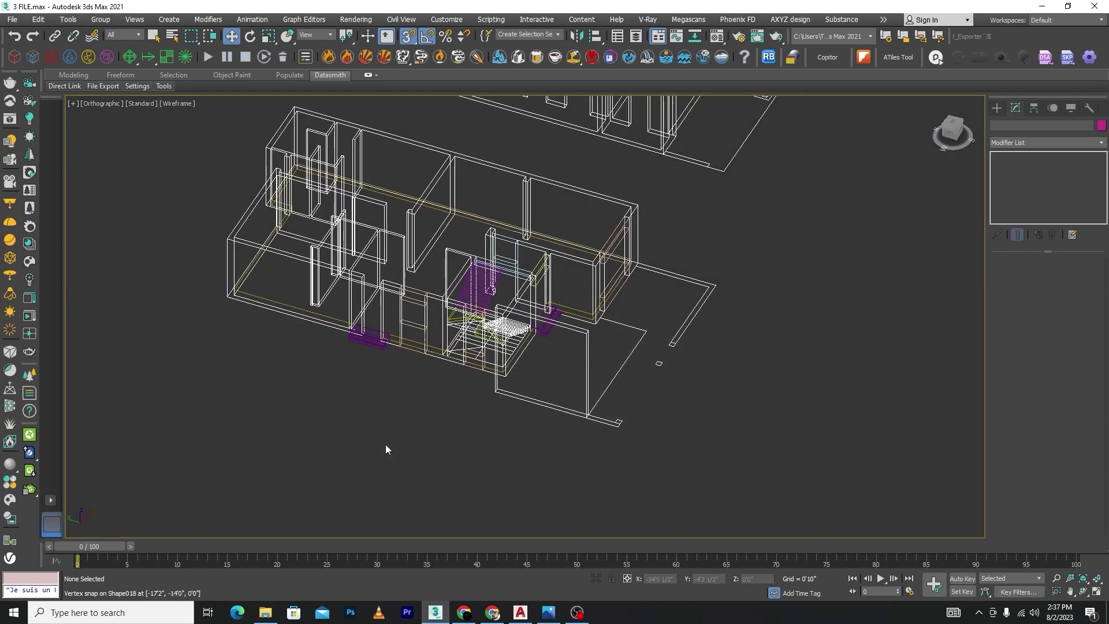
pyautogui.scroll(8, 385, 449)
pyautogui.click(997, 108)
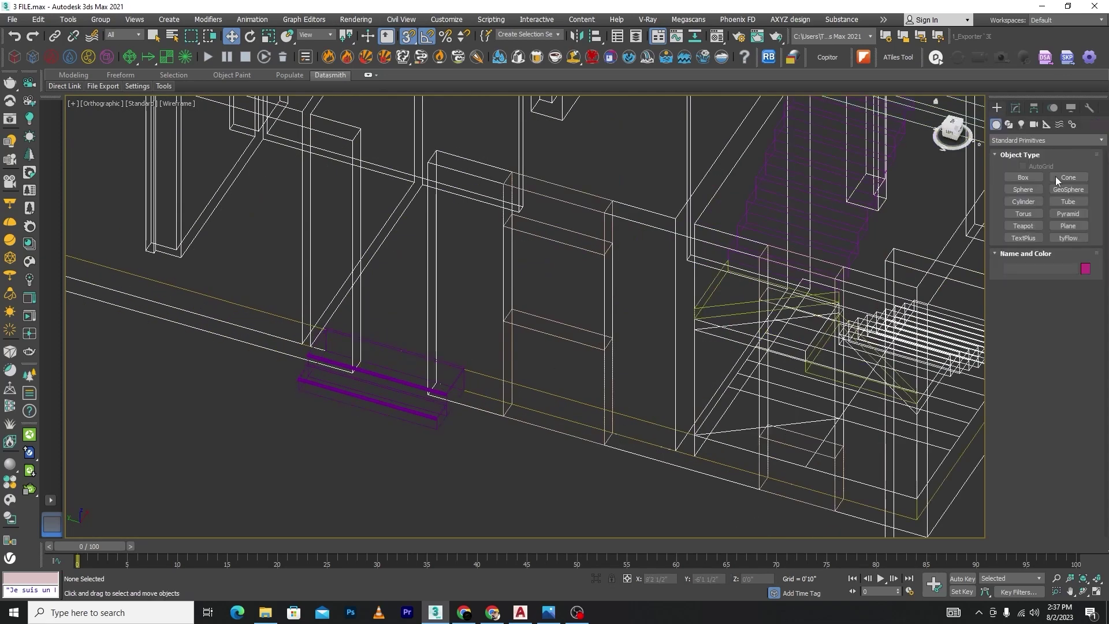
pyautogui.click(1033, 179)
pyautogui.scroll(5, 396, 377)
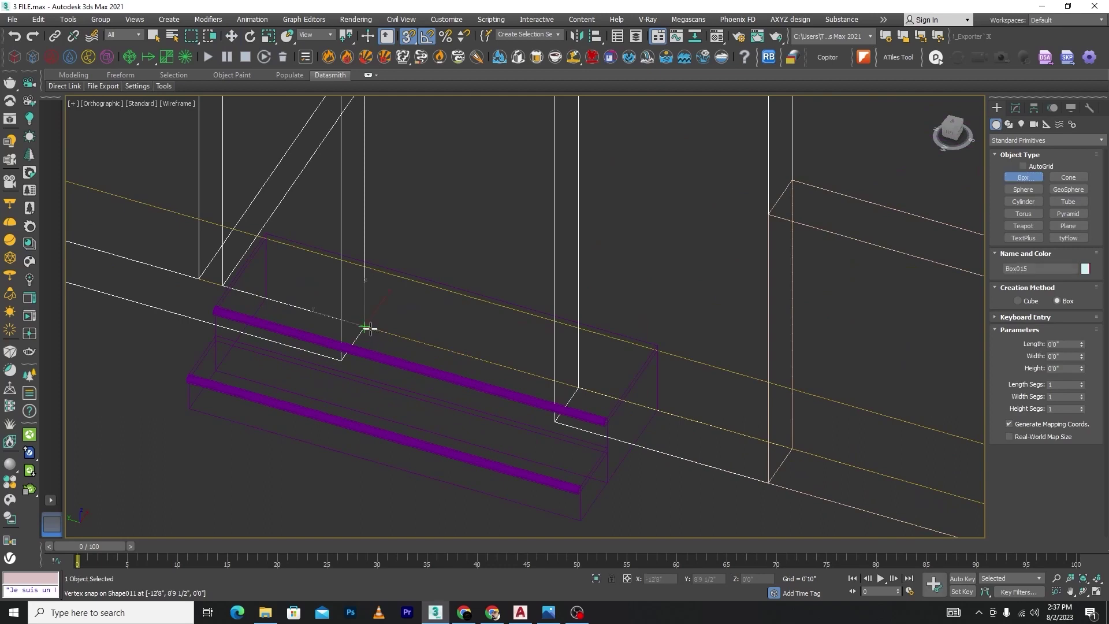
pyautogui.moveTo(365, 327); pyautogui.dragTo(553, 420)
pyautogui.click(551, 412)
# Step: Raise the flat box across the side door opening to Z 8'0" and display the model shaded
pyautogui.press('w')
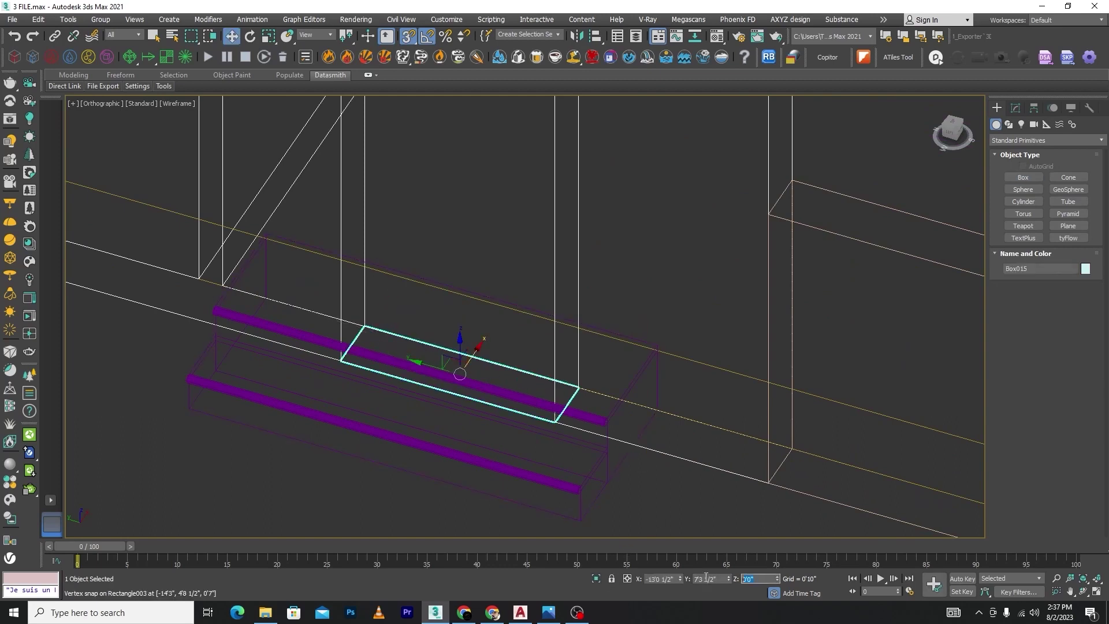
pyautogui.write('8')
pyautogui.press('Return')
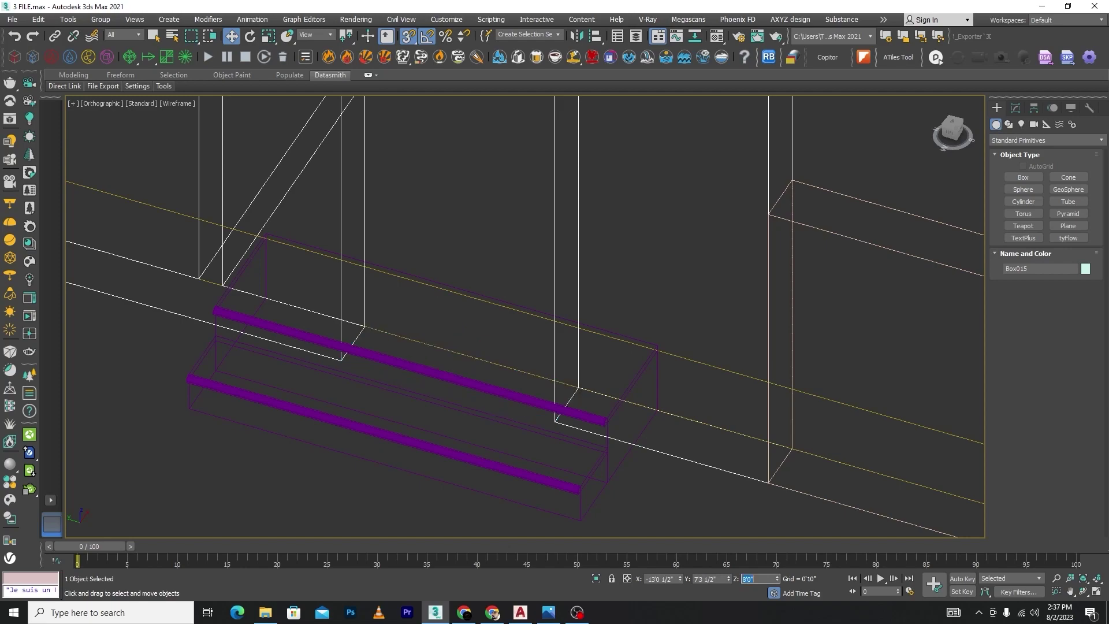
pyautogui.keyDown('alt'); pyautogui.moveTo(504, 383); pyautogui.dragTo(587, 404, button='middle'); pyautogui.keyUp('alt')
pyautogui.press('F3')
# Step: Set the height of the side door's lintel box to 3'0"
pyautogui.click(1016, 109)
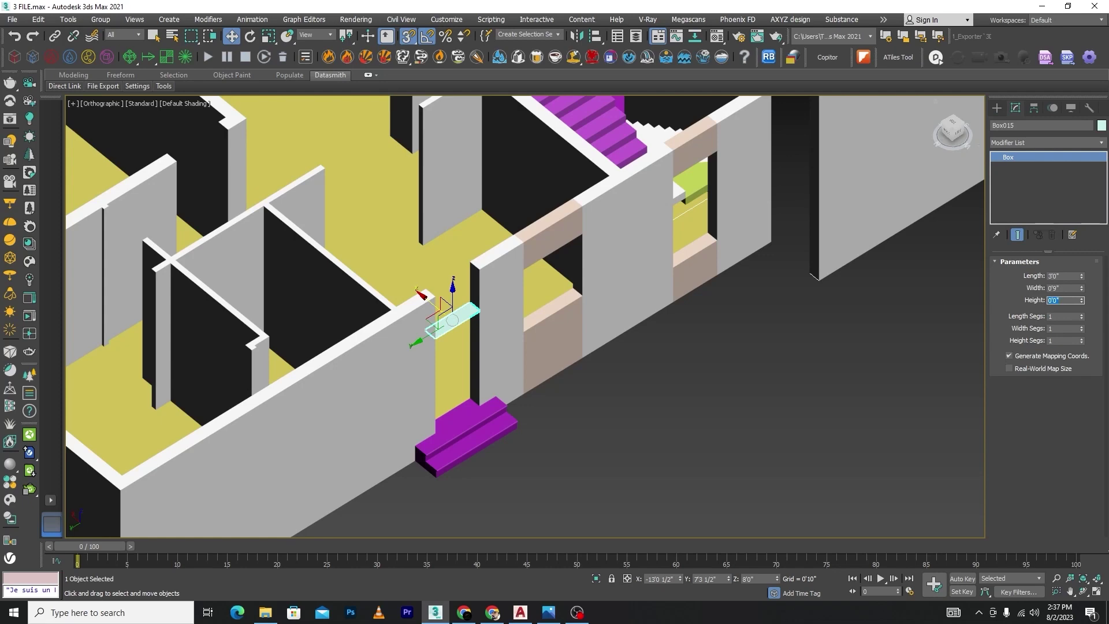
pyautogui.write('3')
pyautogui.press('Return')
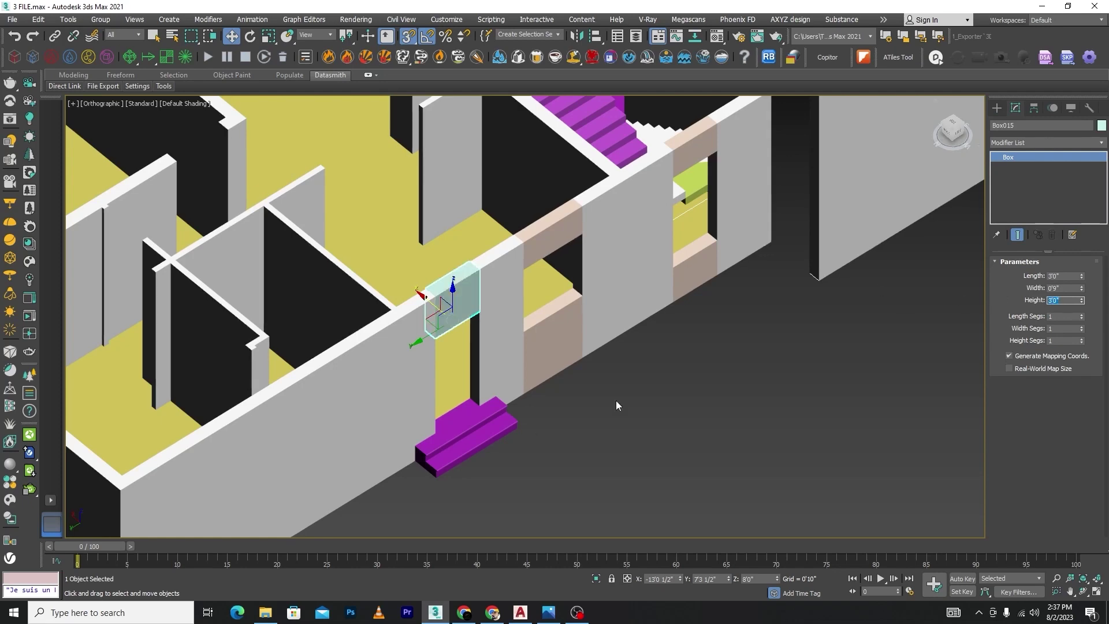
# Step: Select the 3'6" wide lintel box over the interior door opening near the staircase and raise it to Z 8'0"
pyautogui.scroll(-5, 616, 405)
pyautogui.scroll(5, 521, 328)
pyautogui.click(522, 328)
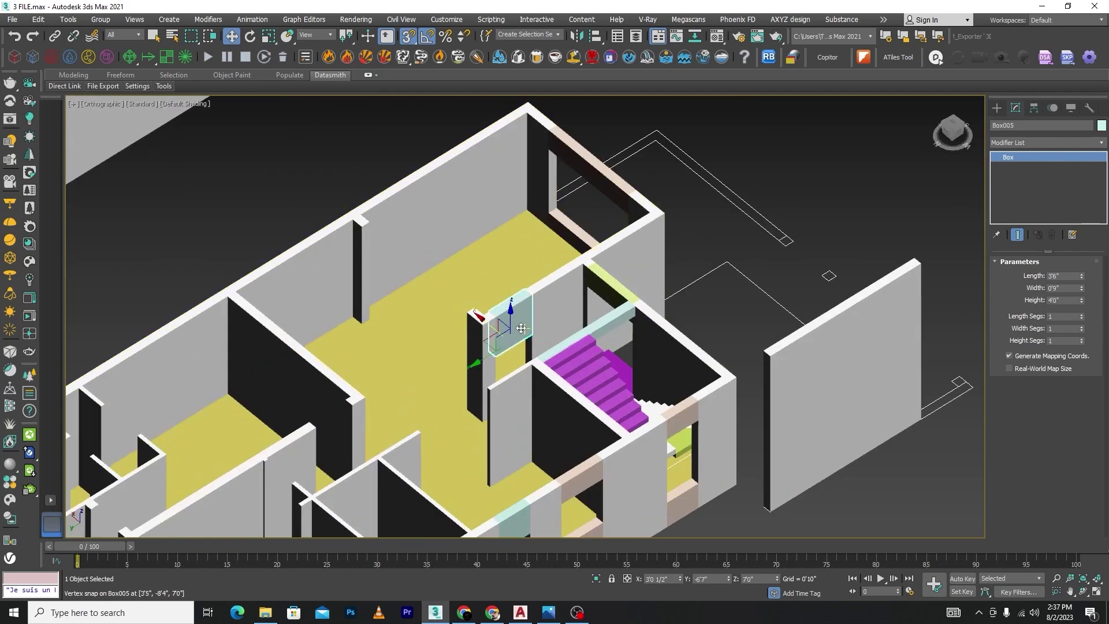
pyautogui.keyDown('alt'); pyautogui.moveTo(517, 354); pyautogui.dragTo(593, 367, button='middle'); pyautogui.keyUp('alt')
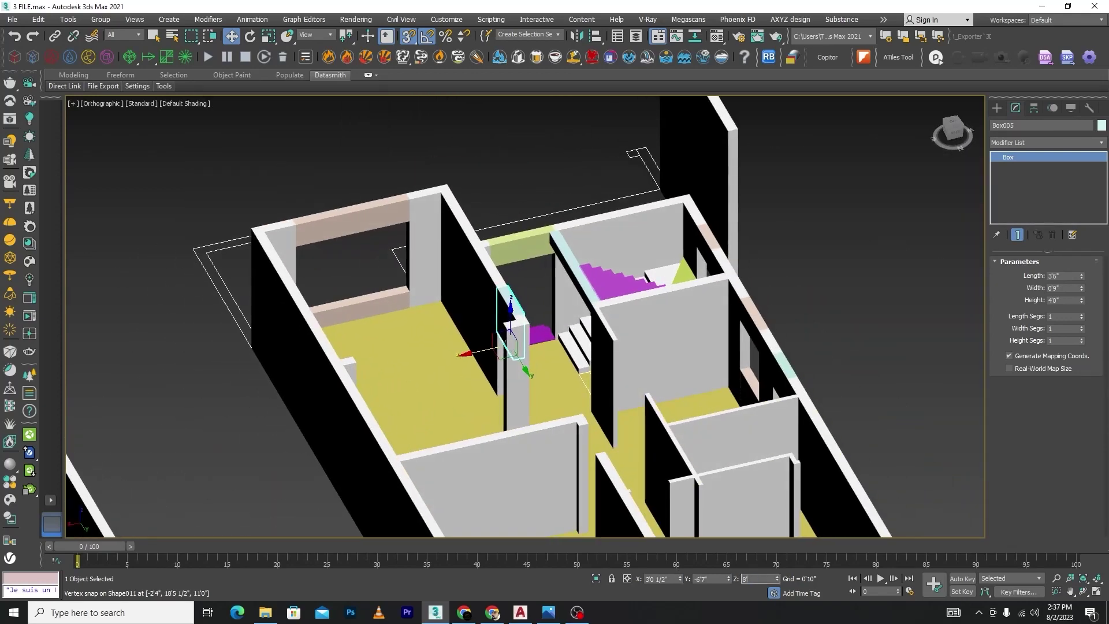
pyautogui.write('8')
pyautogui.press('Return')
pyautogui.keyDown('alt'); pyautogui.moveTo(508, 488); pyautogui.dragTo(482, 394, button='middle'); pyautogui.keyUp('alt')
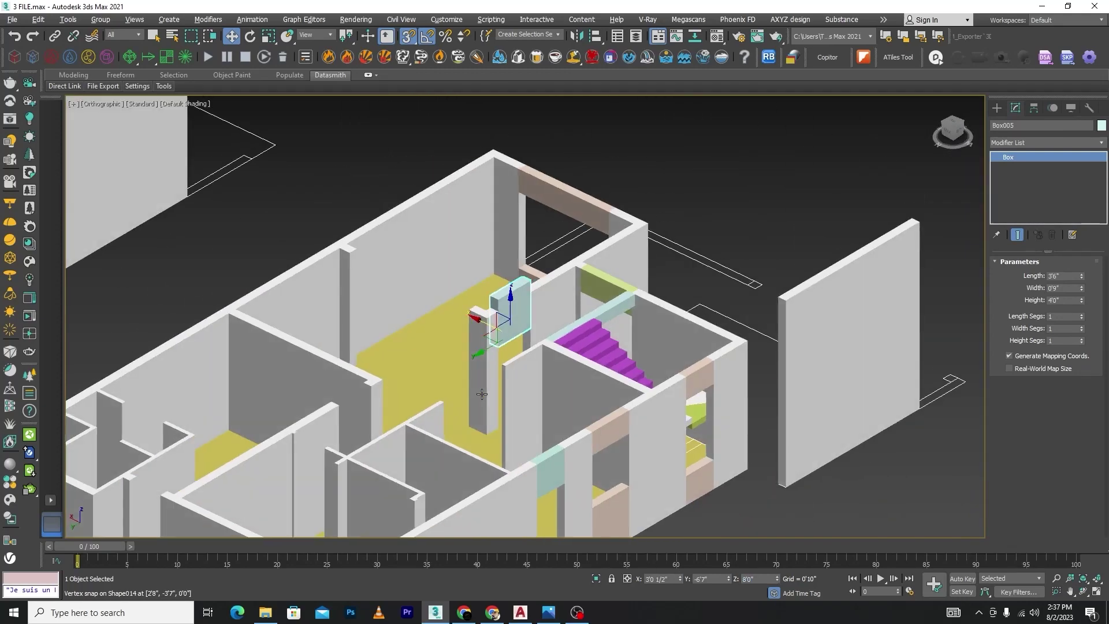
# Step: Set the interior door lintel's height to 3'0" and deselect it
pyautogui.scroll(5, 503, 328)
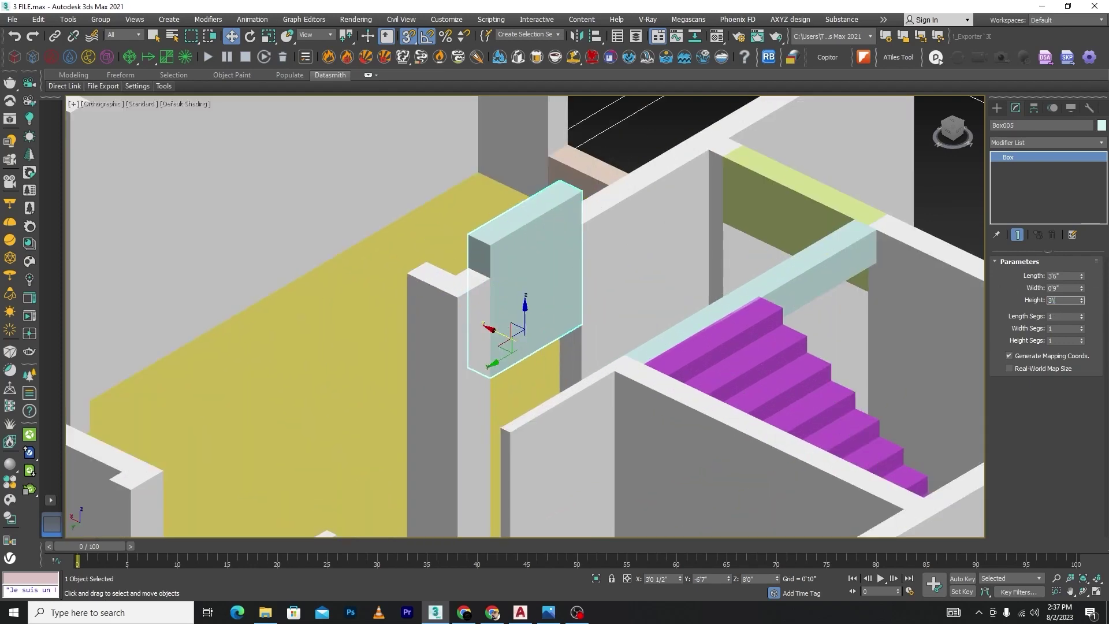
pyautogui.press('Return')
pyautogui.scroll(-5, 728, 231)
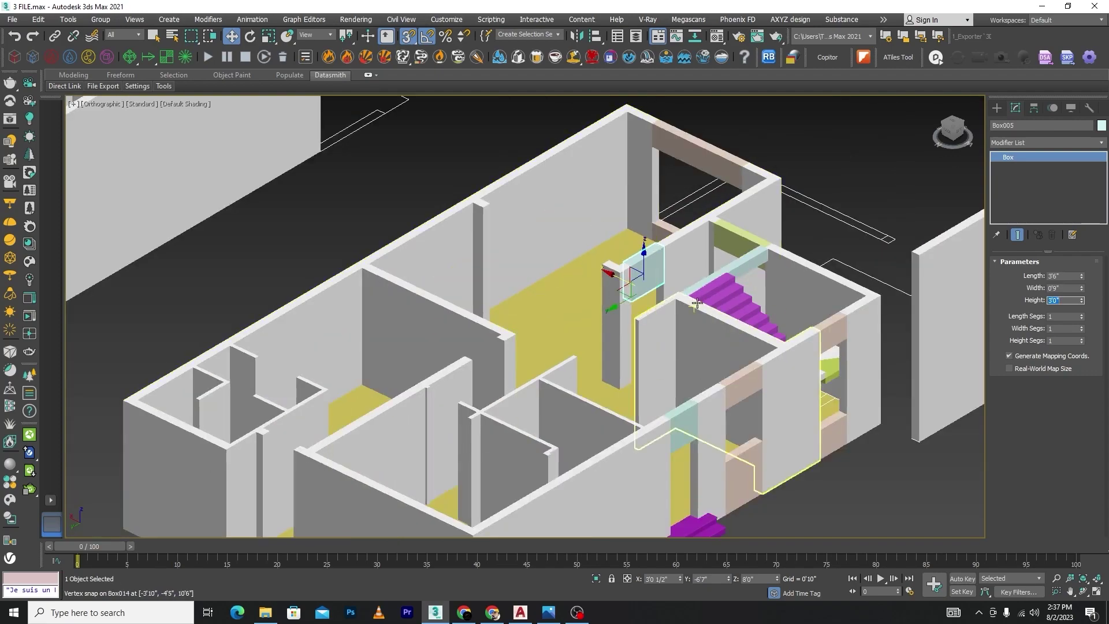
pyautogui.keyDown('alt'); pyautogui.moveTo(693, 295); pyautogui.dragTo(575, 351, button='middle'); pyautogui.keyUp('alt')
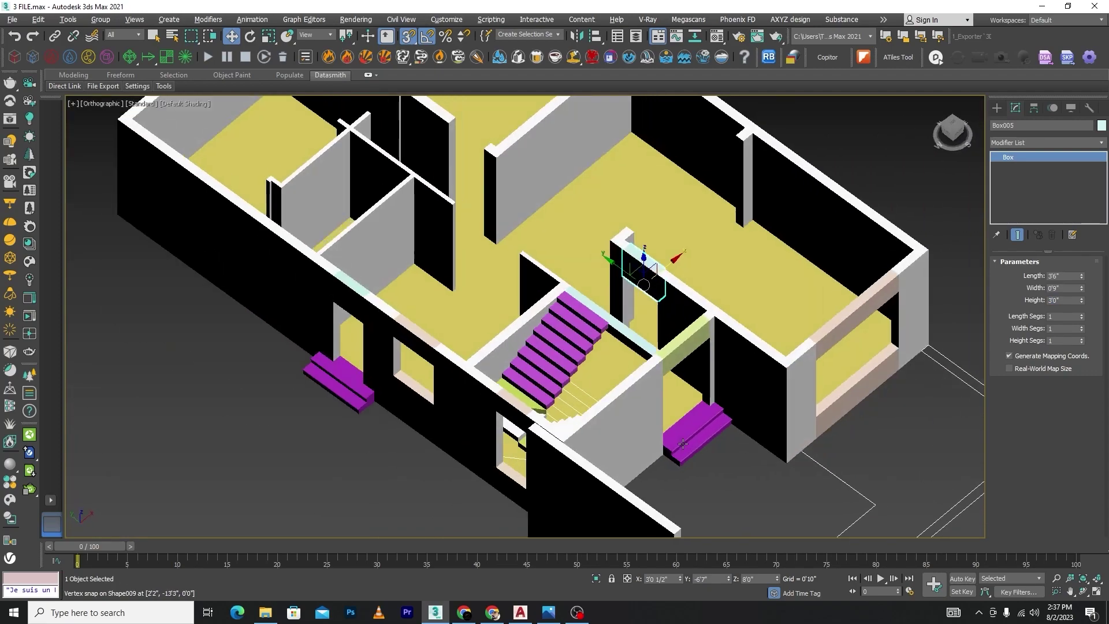
pyautogui.scroll(-4, 575, 350)
pyautogui.click(807, 349)
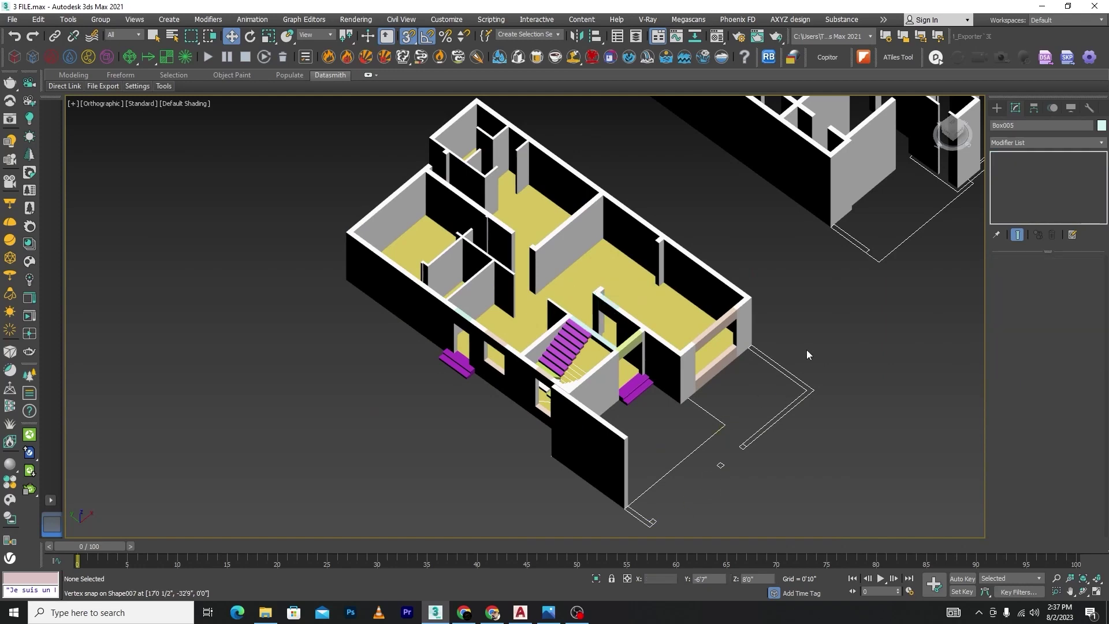